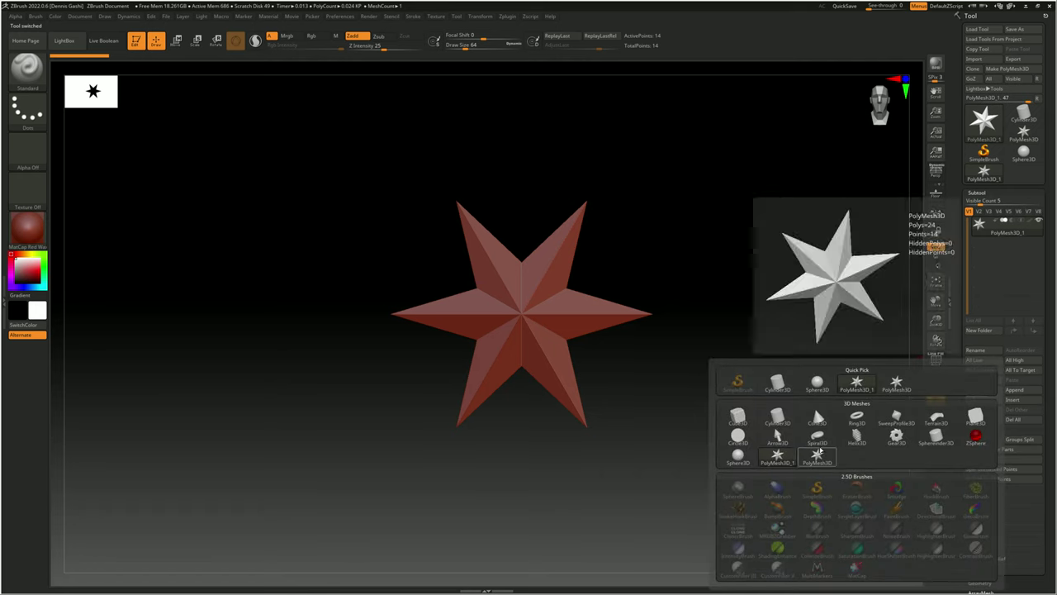
- Insert a Sphere3D subtool, delete the other subtools, and switch to the Move brush
left_click(814, 405)
left_click(979, 415)
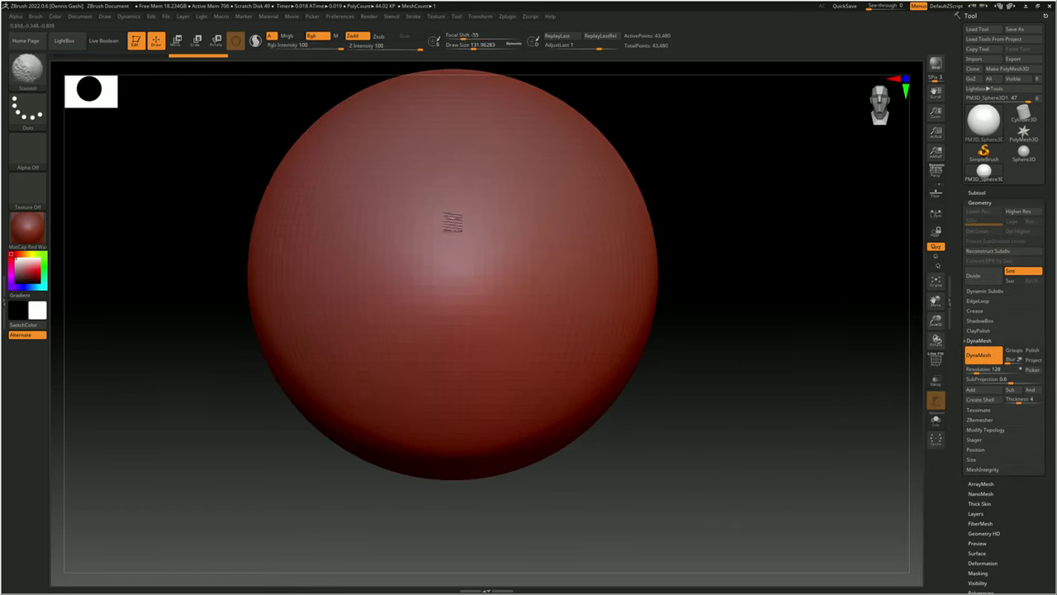
key("b")
key("m")
key("v")
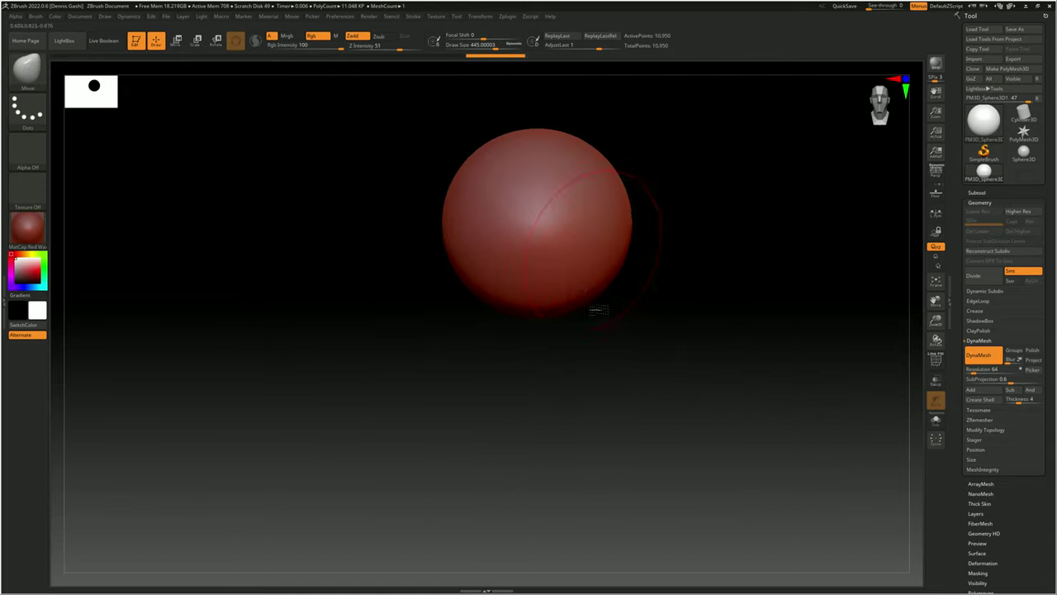
- Pull the sphere into a teardrop and shape the top of the head
left_click_drag(594, 307, 636, 378)
left_click_drag(673, 169, 545, 145)
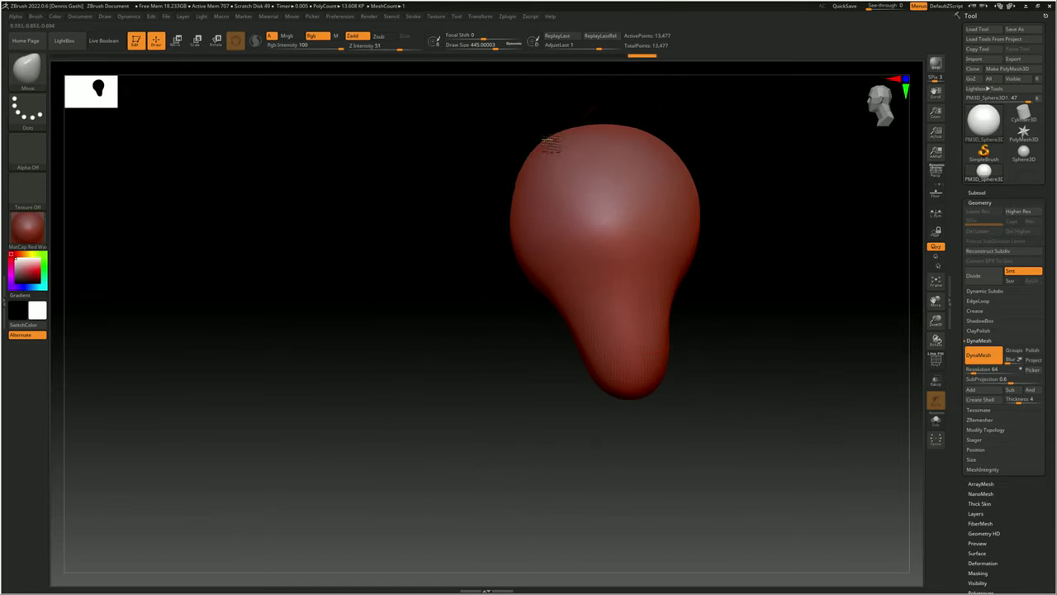
key("space")
left_click_drag(520, 211, 508, 166)
key("space")
right_click_drag(529, 216, 657, 308)
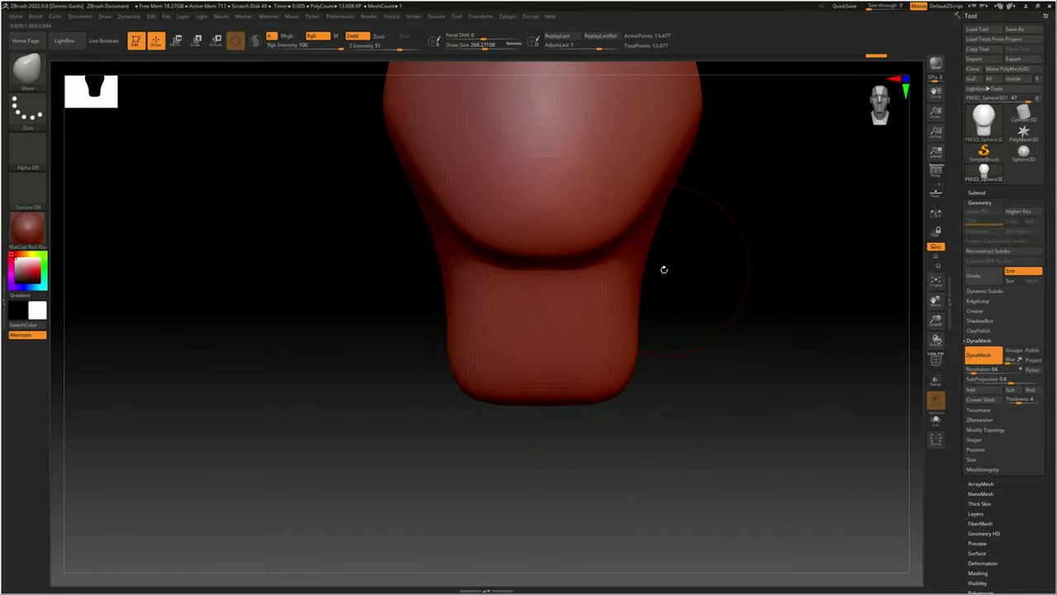
key("space")
right_click_drag(635, 333, 471, 302)
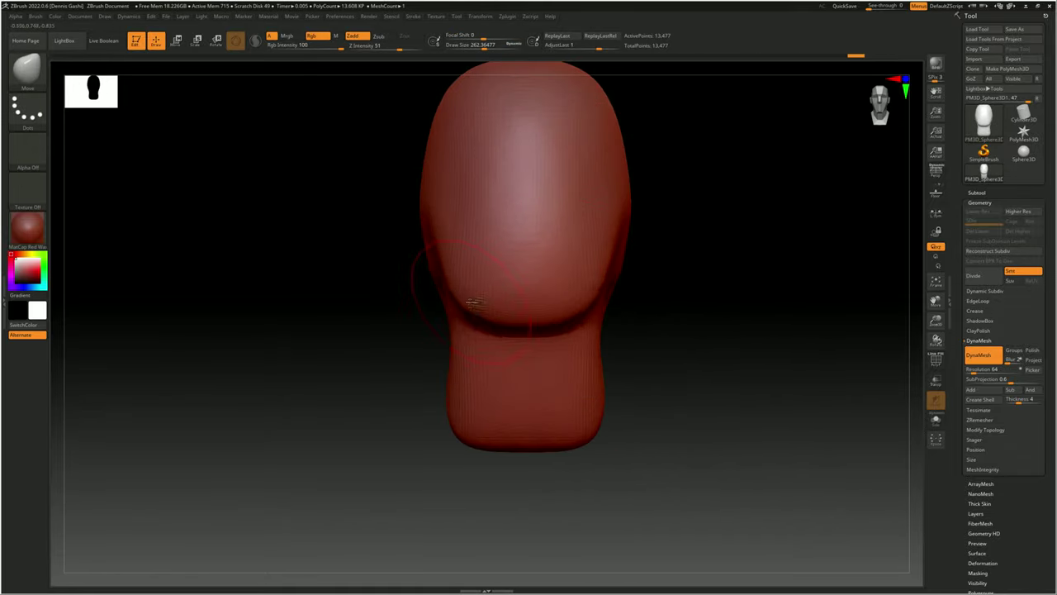
key("space")
mouse_move(507, 342)
right_mouse_down()
mouse_move(559, 353)
mouse_move(552, 149)
right_mouse_up()
- With a half-size brush, stretch the neck down into flaring shoulders at DynaMesh 48
mouse_move(454, 228)
right_mouse_down()
mouse_move(470, 190)
mouse_move(394, 361)
mouse_move(425, 381)
right_mouse_up()
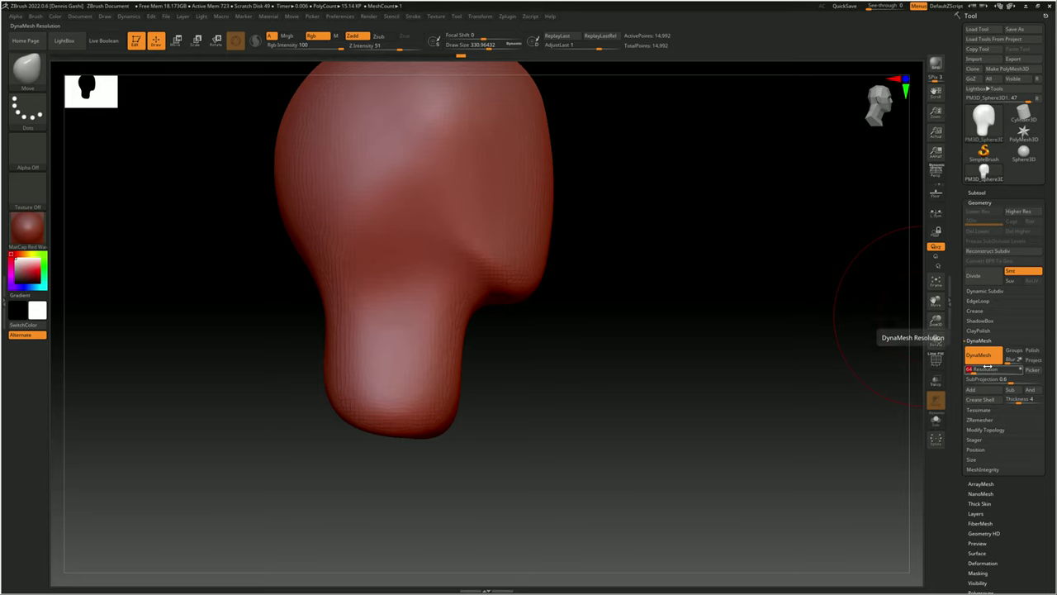
mouse_move(364, 234)
right_mouse_down()
mouse_move(330, 311)
mouse_move(402, 135)
right_mouse_up()
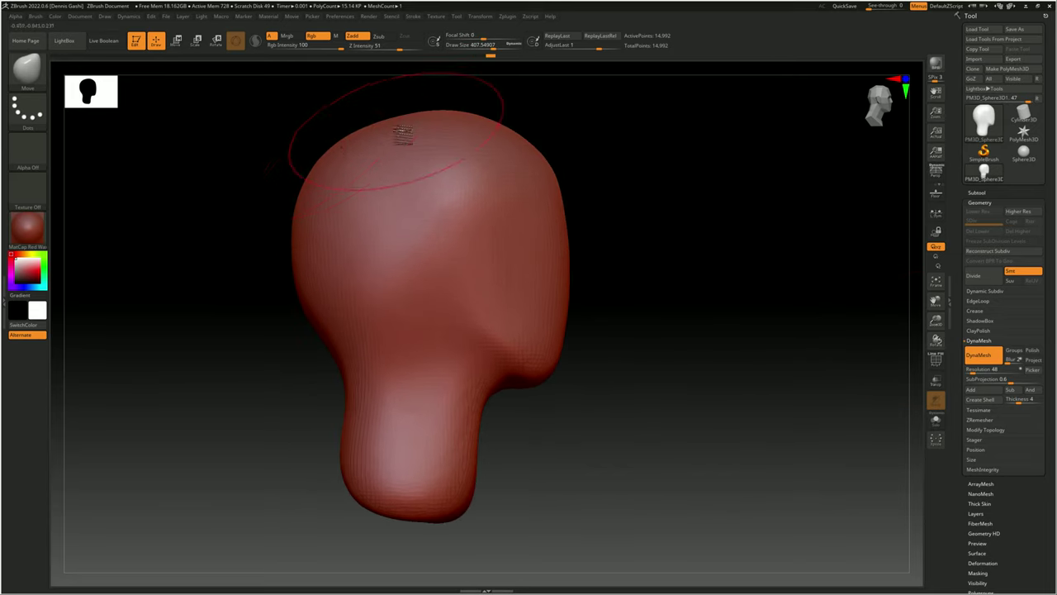
mouse_move(407, 253)
right_mouse_down()
mouse_move(449, 132)
mouse_move(471, 342)
mouse_move(515, 266)
right_mouse_up()
key("space")
left_click_drag(590, 266, 481, 248)
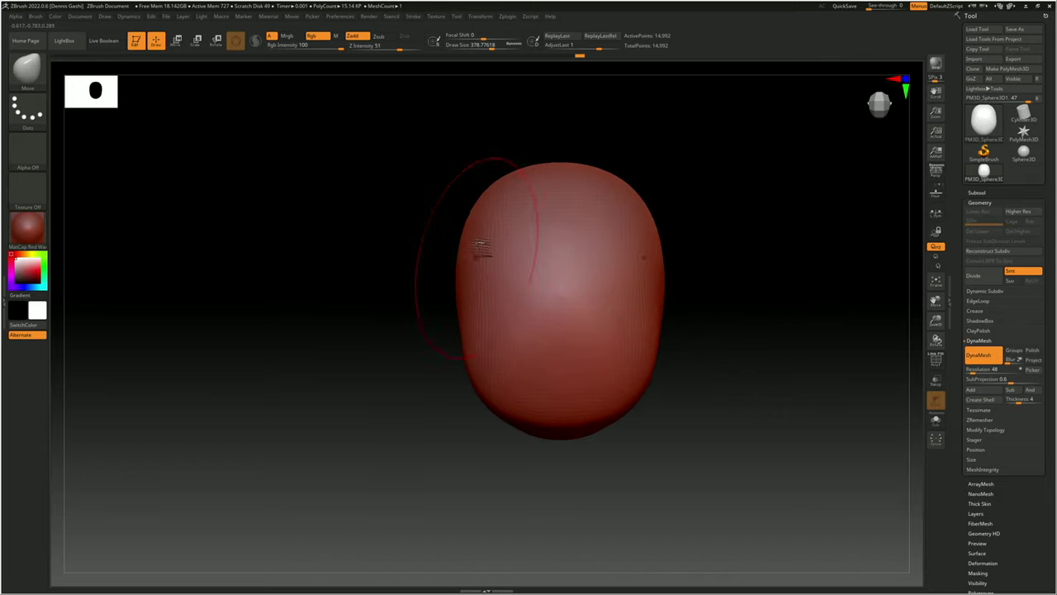
mouse_move(509, 177)
right_mouse_down()
mouse_move(471, 236)
mouse_move(418, 193)
right_mouse_up()
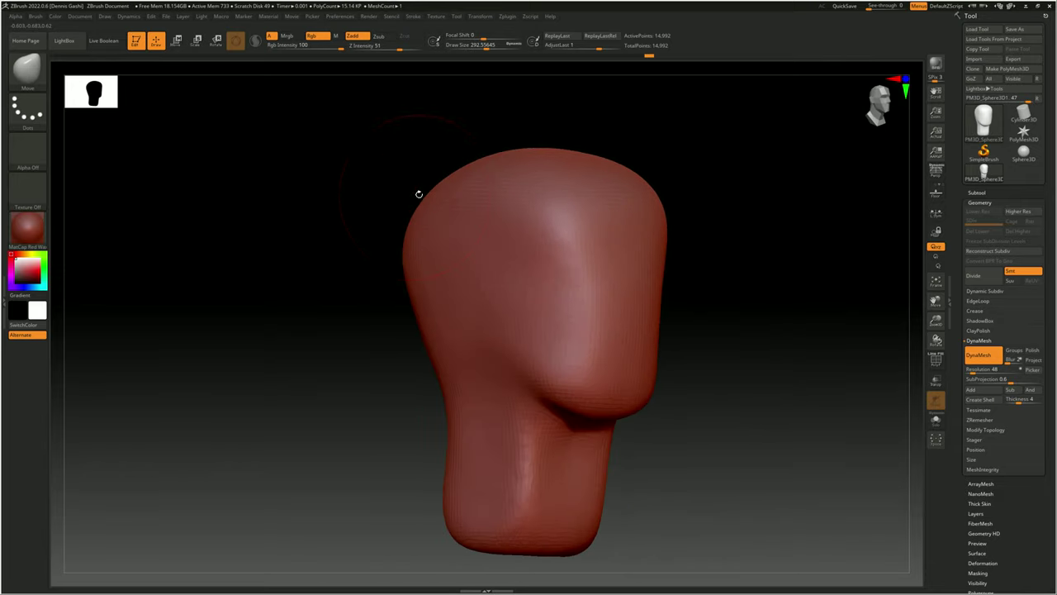
mouse_move(432, 351)
right_mouse_down()
mouse_move(484, 292)
mouse_move(452, 266)
right_mouse_up()
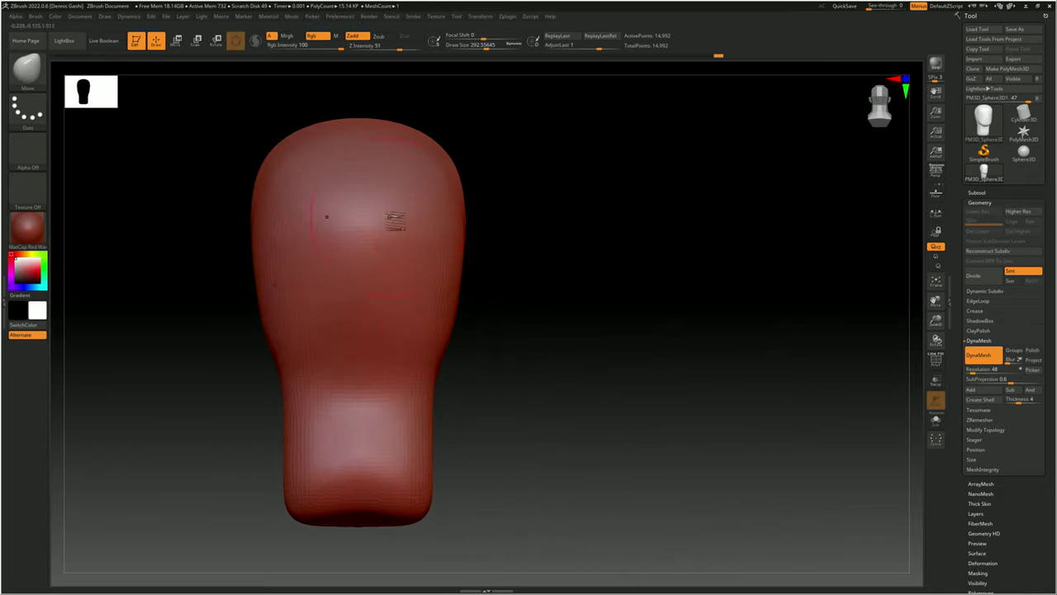
mouse_move(395, 219)
right_mouse_down()
mouse_move(503, 408)
mouse_move(613, 283)
mouse_move(488, 297)
mouse_move(395, 347)
mouse_move(535, 301)
right_mouse_up()
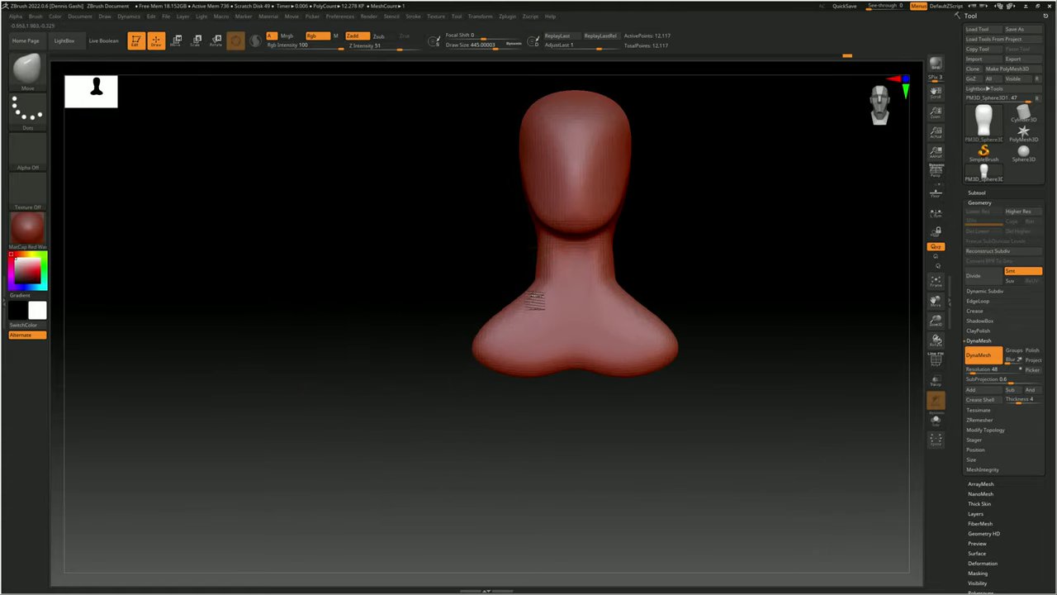
- Pull the neck base outward into a broad, squared chest and shoulders
right_click_drag(543, 257, 546, 279, "alt")
mouse_move(447, 443)
right_mouse_down()
mouse_move(396, 496)
mouse_move(574, 326)
mouse_move(602, 471)
mouse_move(580, 261)
mouse_move(366, 275)
right_mouse_up()
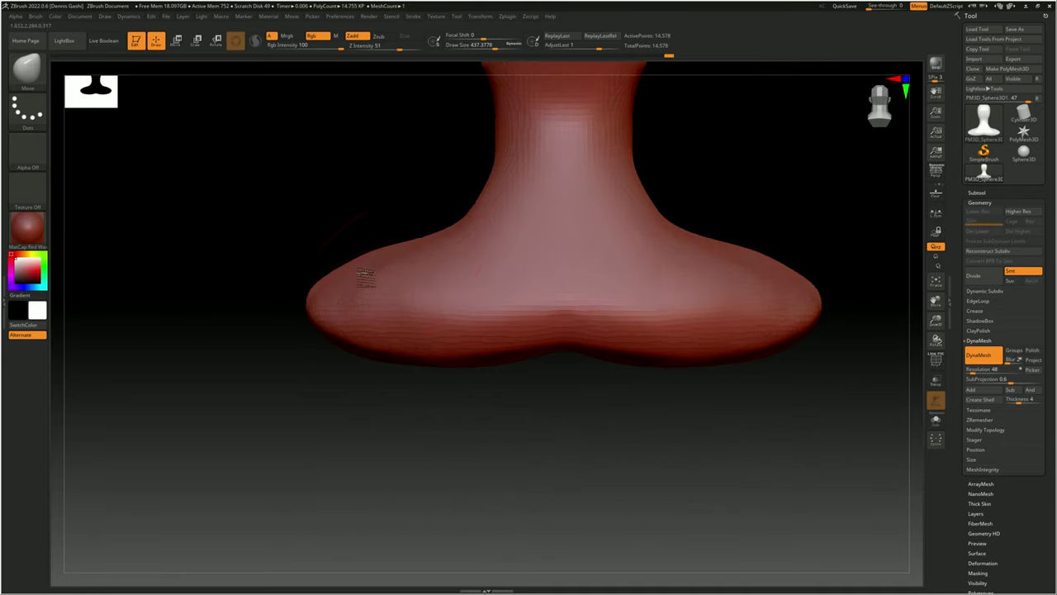
right_click(365, 276)
mouse_move(520, 331)
right_mouse_down()
mouse_move(541, 330)
mouse_move(470, 302)
mouse_move(434, 359)
mouse_move(395, 351)
mouse_move(566, 353)
mouse_move(661, 314)
mouse_move(735, 239)
mouse_move(606, 304)
right_mouse_up()
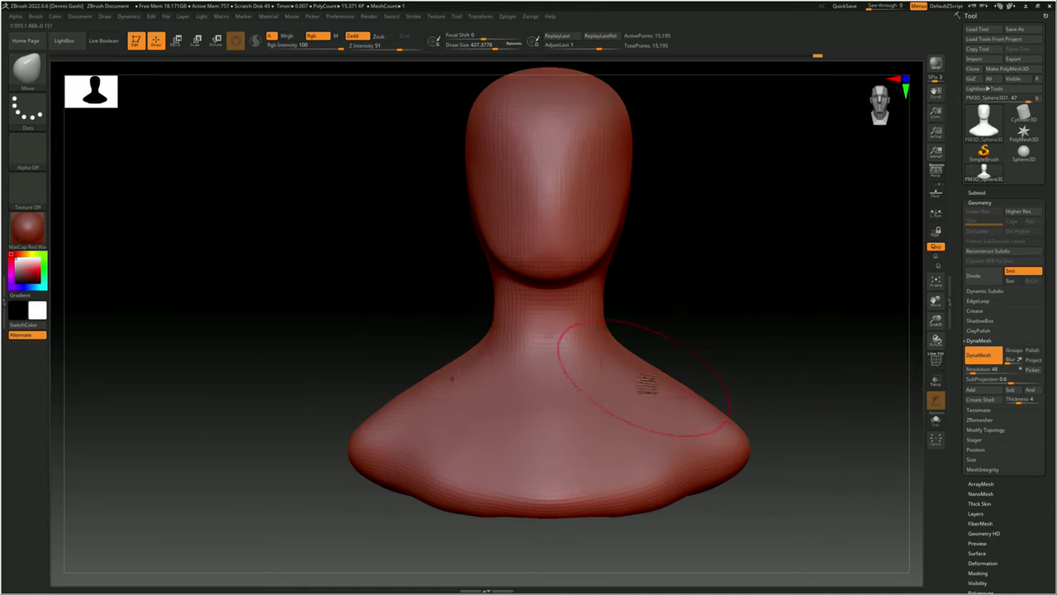
right_click_drag(644, 380, 366, 401)
- Drag out short arm stubs from the shoulders, re-DynaMeshing at resolution 32
mouse_move(540, 448)
right_mouse_down("ctrl")
mouse_move(561, 300)
mouse_move(490, 317)
right_mouse_up("ctrl")
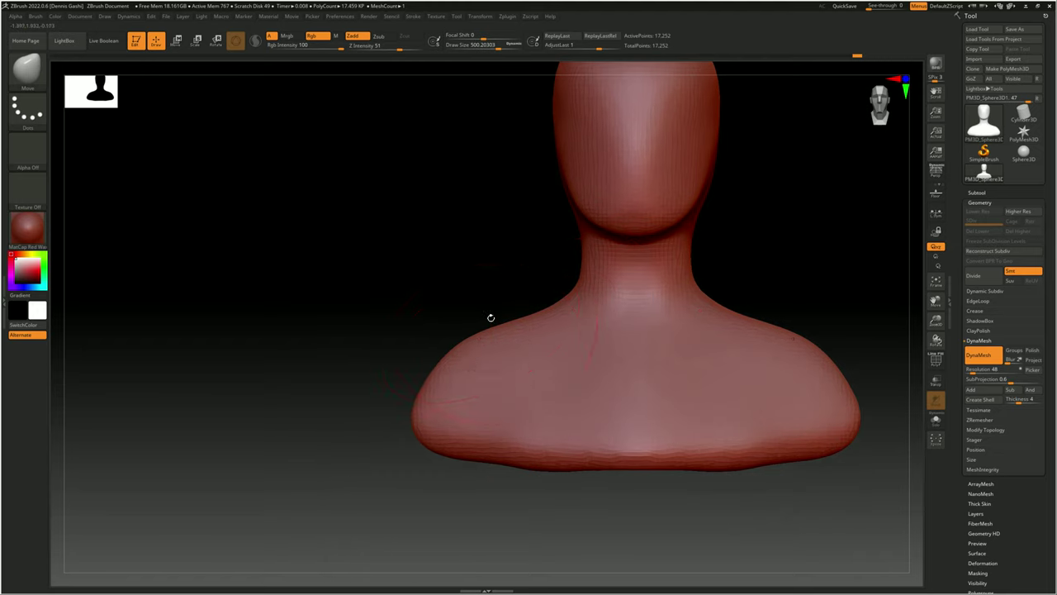
mouse_move(436, 348)
right_mouse_down("alt")
mouse_move(432, 424)
mouse_move(636, 416)
mouse_move(867, 314)
right_mouse_up("alt")
right_click_drag(578, 413, 341, 357)
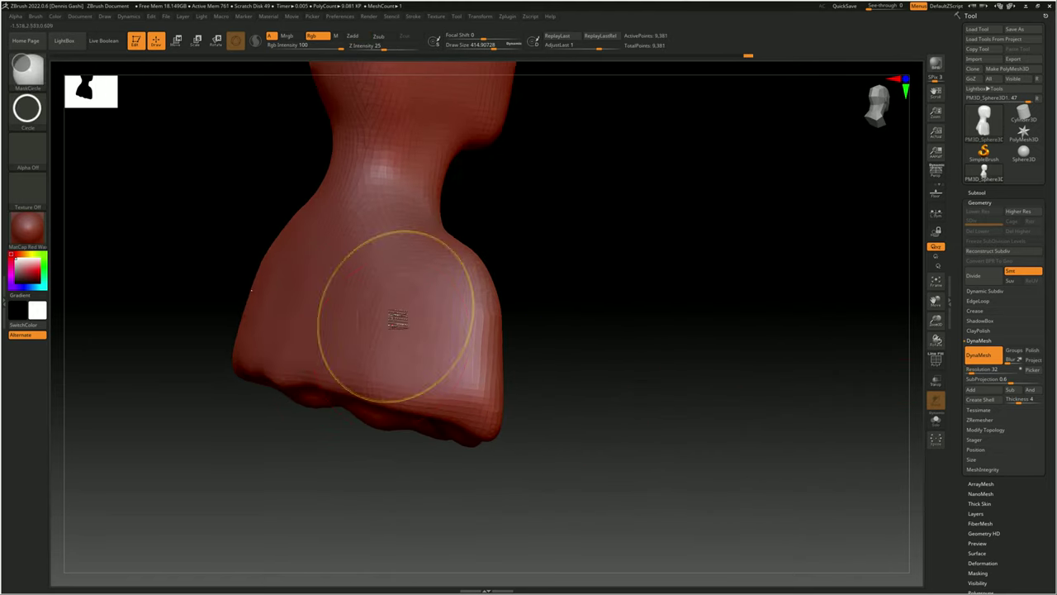
mouse_move(396, 318)
right_mouse_down()
mouse_move(467, 349)
mouse_move(583, 437)
right_mouse_up()
mouse_move(446, 366)
right_mouse_down()
mouse_move(501, 349)
mouse_move(472, 389)
mouse_move(566, 341)
mouse_move(569, 331)
right_mouse_up()
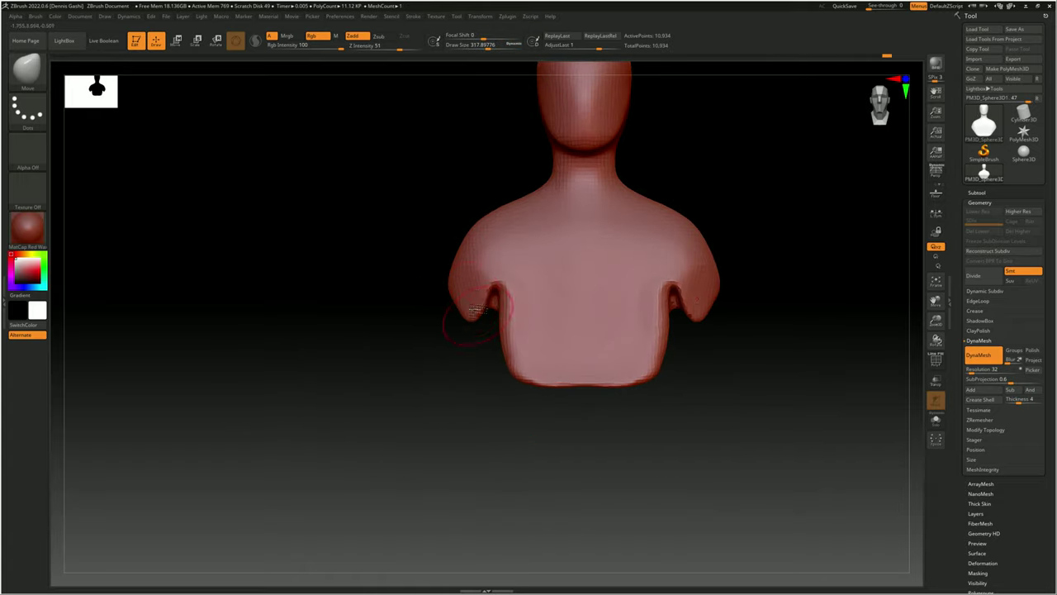
- Mask beside the arms and reshape the chest and back of the shoulders
mouse_move(475, 310)
right_mouse_down()
mouse_move(512, 314)
mouse_move(555, 264)
right_mouse_up()
left_click_drag(528, 273, 523, 330, "ctrl")
mouse_move(524, 330)
right_mouse_down("alt")
mouse_move(487, 360)
mouse_move(491, 306)
mouse_move(357, 376)
mouse_move(548, 250)
mouse_move(524, 314)
mouse_move(491, 203)
mouse_move(460, 254)
mouse_move(603, 278)
mouse_move(350, 347)
mouse_move(364, 425)
right_mouse_up("alt")
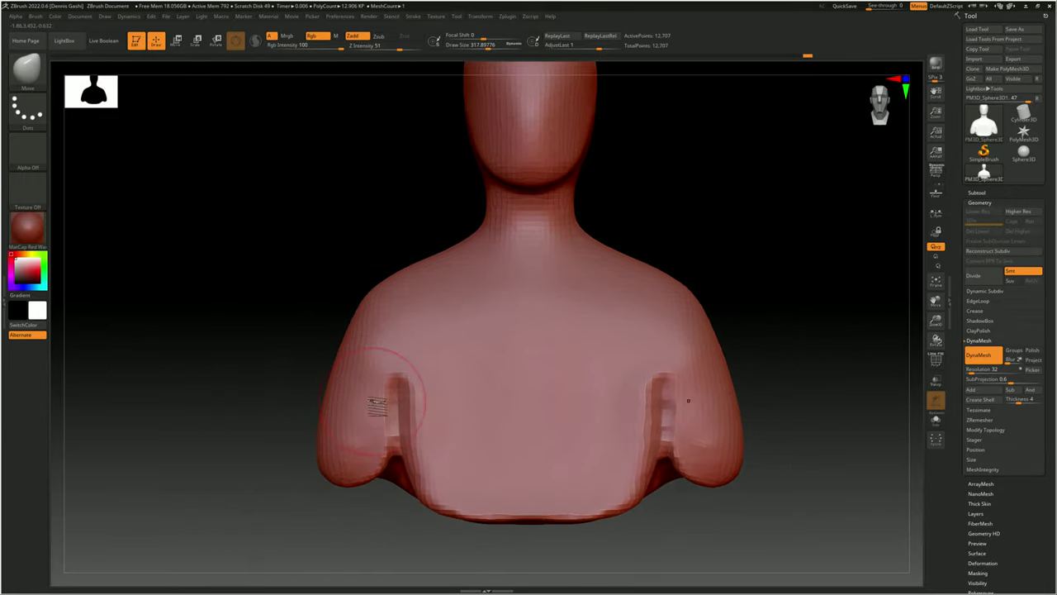
mouse_move(435, 398)
right_mouse_down()
mouse_move(465, 406)
mouse_move(561, 371)
mouse_move(435, 446)
right_mouse_up()
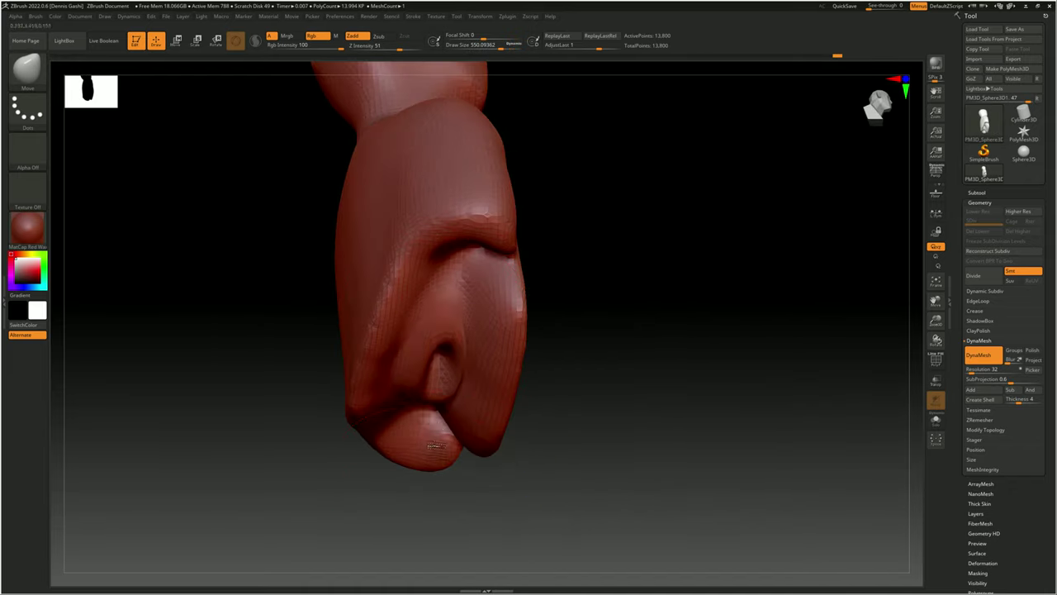
right_click_drag(463, 285, 602, 374)
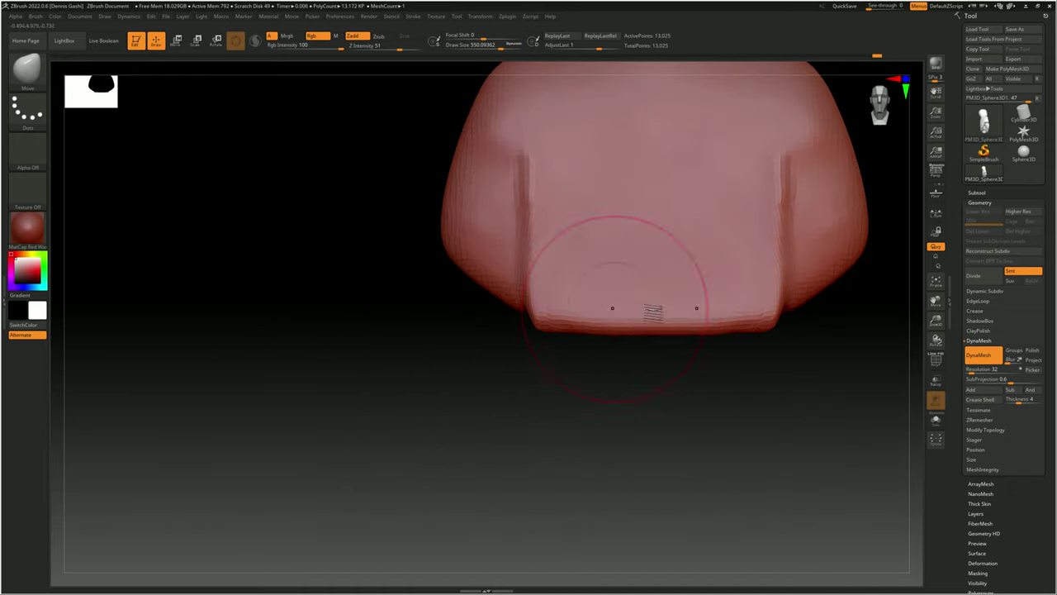
mouse_move(629, 297)
right_mouse_down()
mouse_move(577, 250)
mouse_move(491, 132)
right_mouse_up()
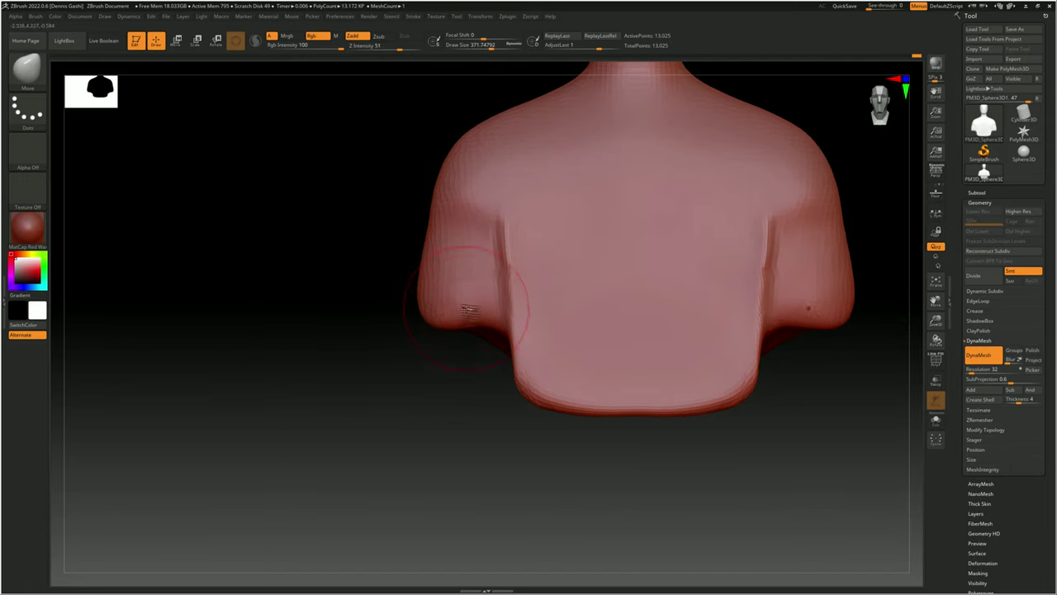
- Refine the side profile, press two eye sockets into the face, and re-DynaMesh at 48
mouse_move(463, 315)
right_mouse_down()
mouse_move(460, 170)
mouse_move(583, 229)
mouse_move(555, 312)
mouse_move(623, 281)
mouse_move(491, 241)
right_mouse_up()
key("space")
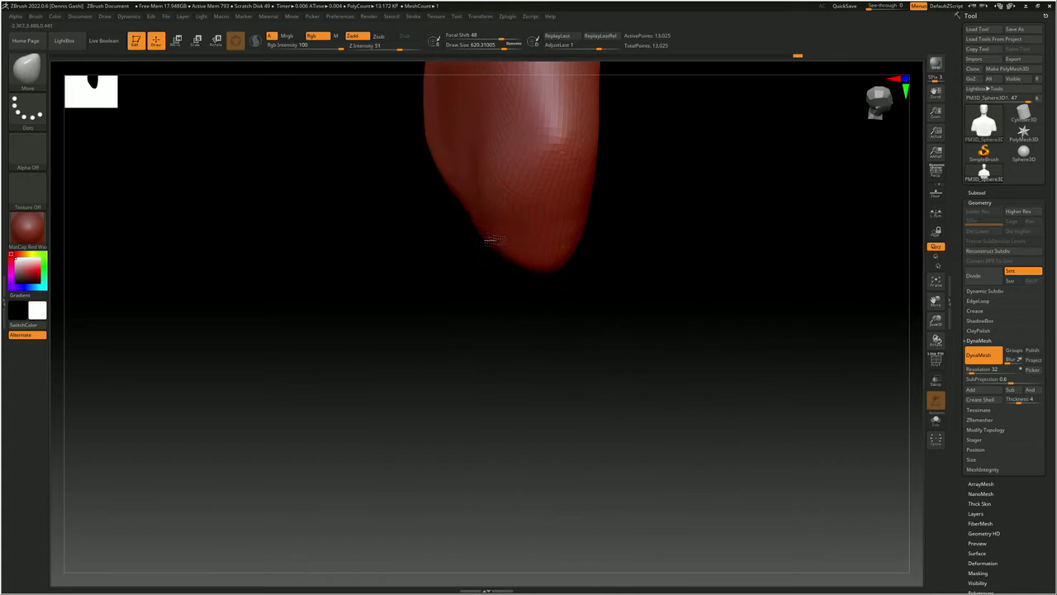
right_click_drag(473, 139, 457, 284)
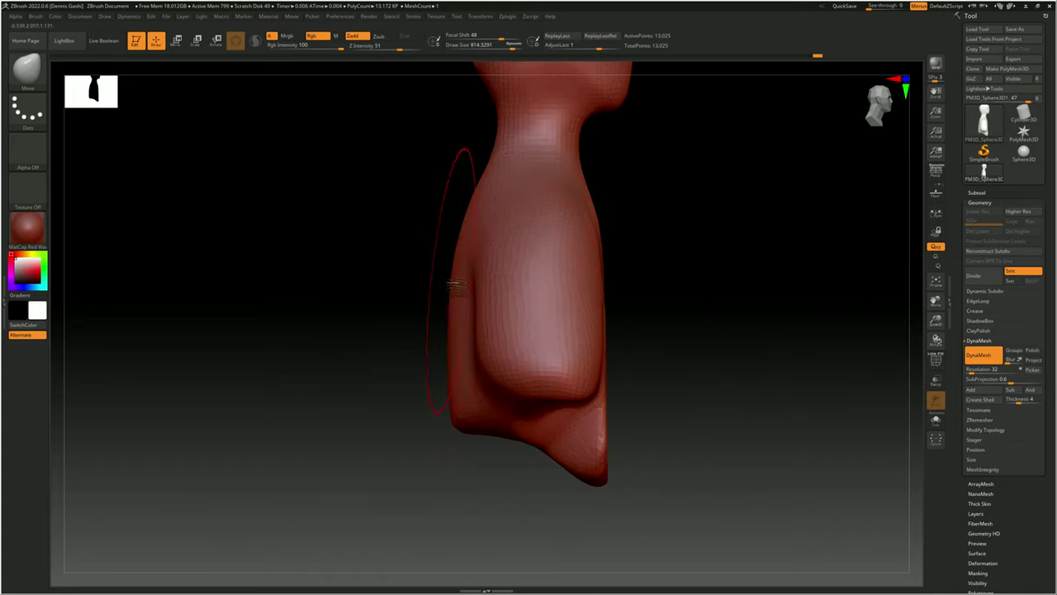
mouse_move(465, 211)
right_mouse_down()
mouse_move(548, 237)
mouse_move(597, 276)
mouse_move(559, 248)
mouse_move(663, 287)
mouse_move(574, 507)
mouse_move(550, 373)
mouse_move(516, 326)
right_mouse_up()
mouse_move(580, 296)
right_mouse_down()
mouse_move(507, 260)
mouse_move(528, 224)
mouse_move(548, 248)
right_mouse_up()
right_click(466, 227)
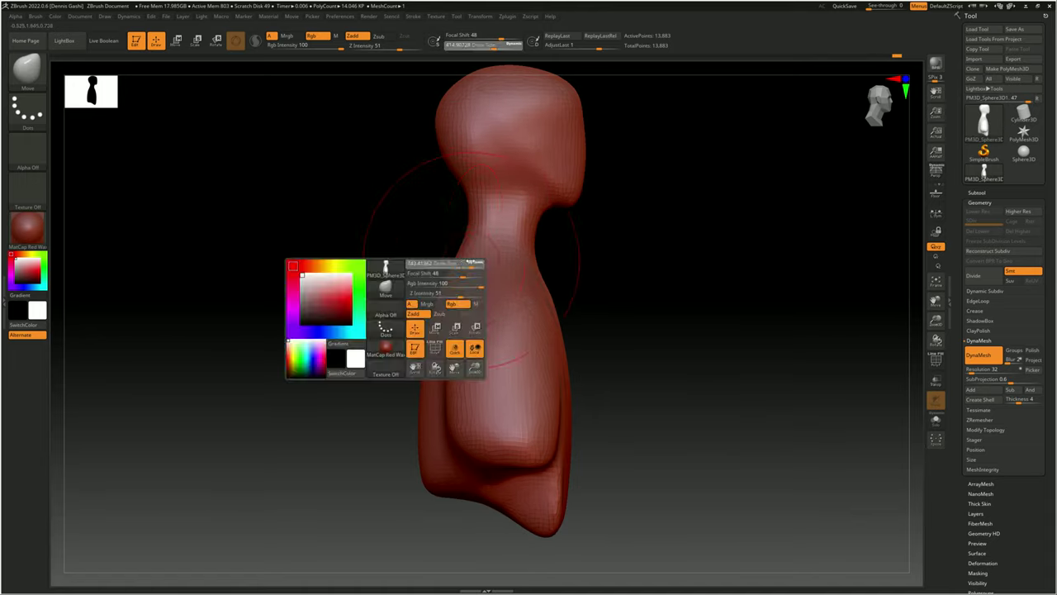
mouse_move(466, 227)
right_mouse_down()
mouse_move(490, 208)
mouse_move(473, 149)
mouse_move(449, 201)
mouse_move(495, 281)
mouse_move(521, 354)
mouse_move(517, 390)
mouse_move(649, 288)
mouse_move(584, 312)
right_mouse_up()
mouse_move(371, 370)
right_mouse_down("alt")
mouse_move(448, 237)
mouse_move(429, 215)
right_mouse_up("alt")
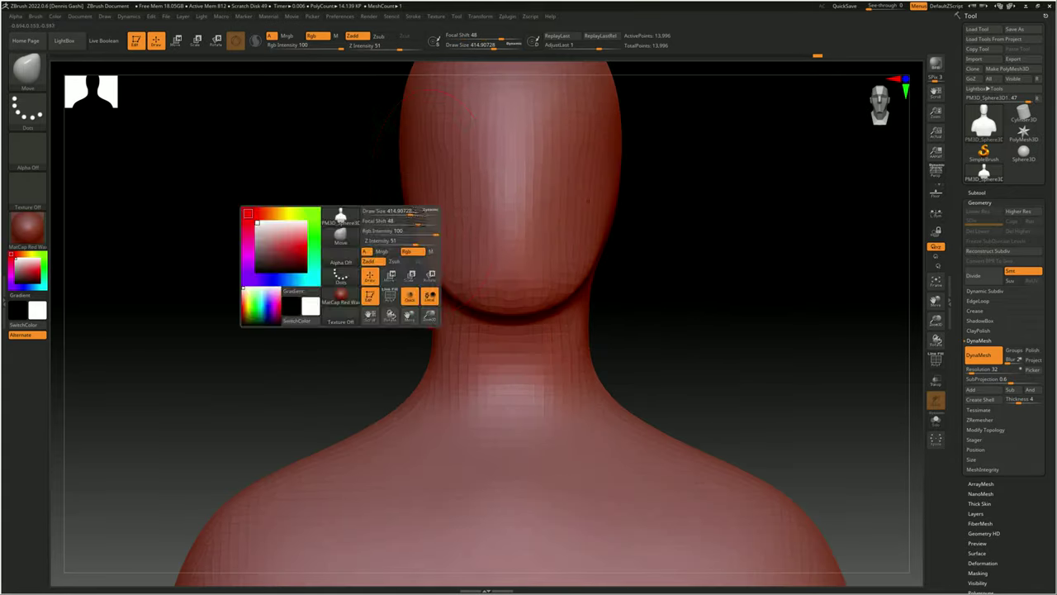
mouse_move(465, 277)
right_mouse_down()
mouse_move(471, 226)
mouse_move(661, 223)
right_mouse_up()
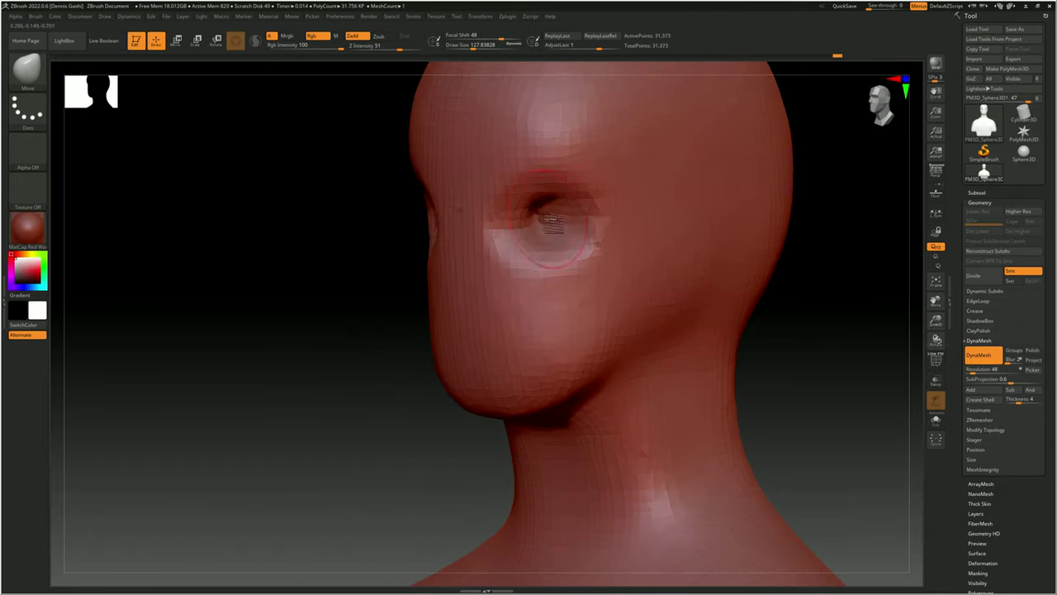
- Shape the cheeks, nose and mouth slit from front and three-quarter views
mouse_move(463, 248)
right_mouse_down()
mouse_move(495, 239)
mouse_move(422, 238)
mouse_move(549, 198)
right_mouse_up()
key("space")
mouse_move(555, 360)
right_mouse_down()
mouse_move(573, 220)
mouse_move(503, 306)
mouse_move(549, 294)
mouse_move(571, 318)
mouse_move(526, 275)
right_mouse_up()
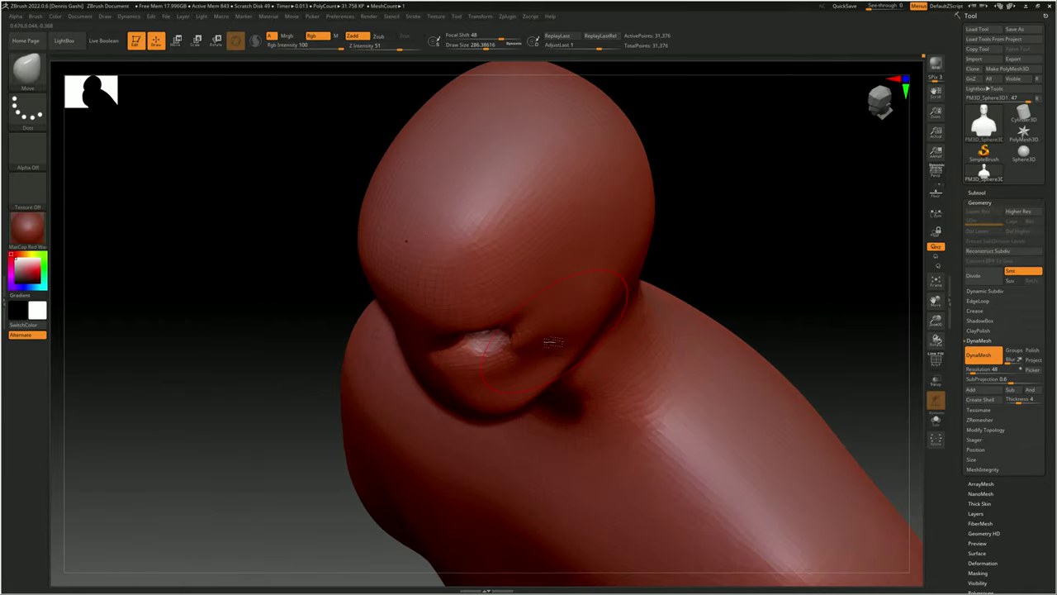
right_click_drag(552, 341, 530, 280, "shift")
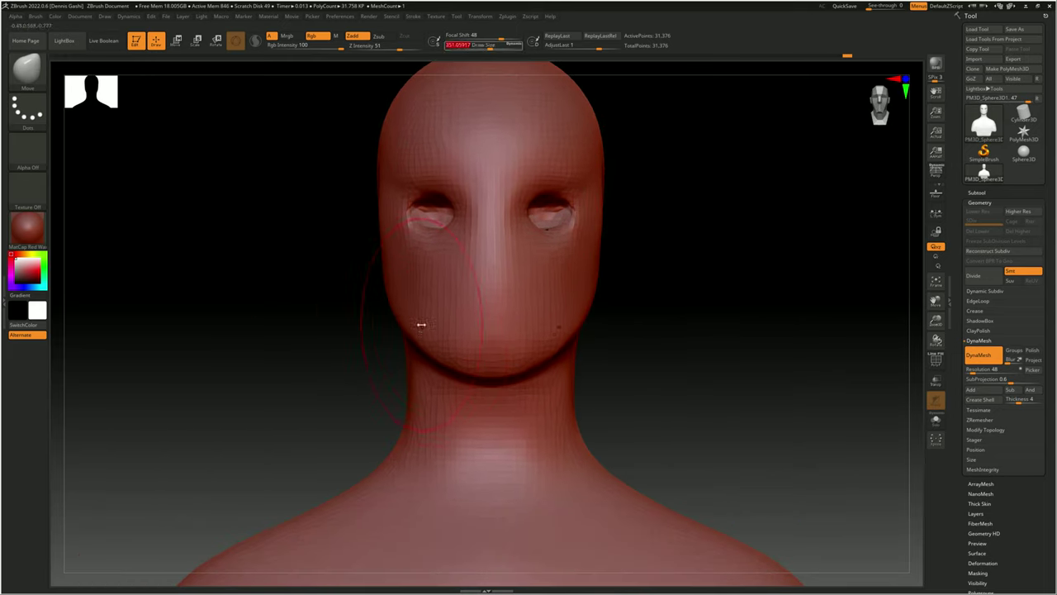
key("space")
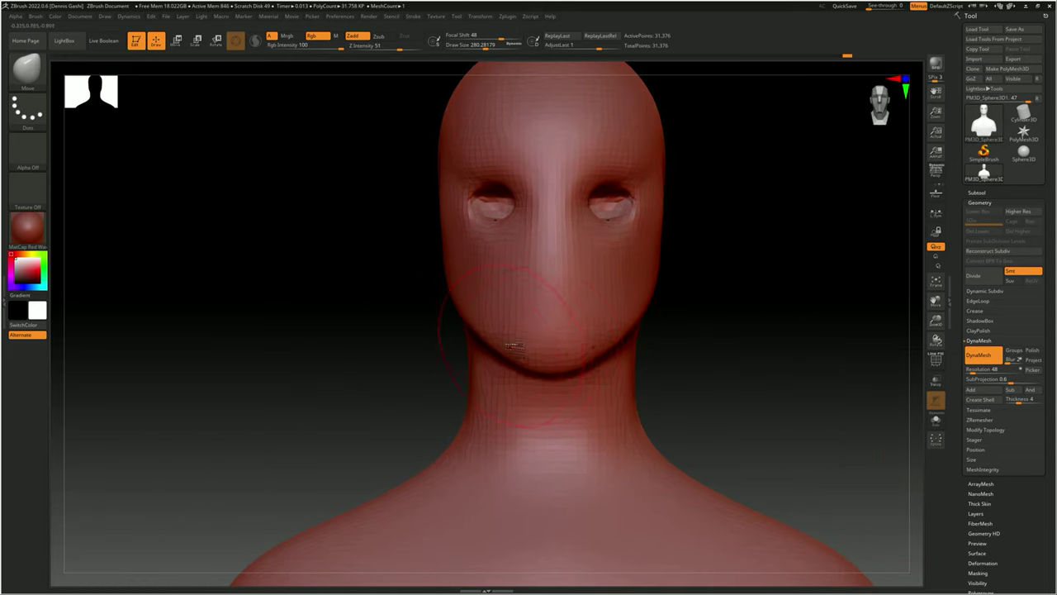
mouse_move(479, 330)
left_mouse_down()
mouse_move(559, 308)
mouse_move(535, 177)
mouse_move(460, 294)
mouse_move(586, 300)
mouse_move(658, 328)
mouse_move(556, 285)
left_mouse_up()
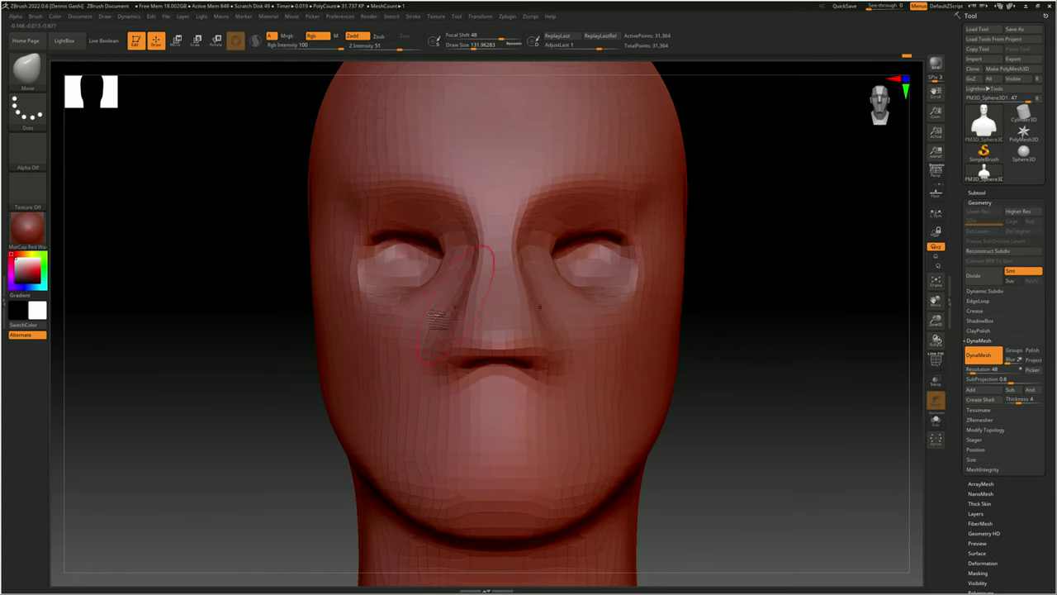
mouse_move(465, 322)
left_mouse_down("shift")
mouse_move(570, 272)
mouse_move(627, 297)
mouse_move(679, 255)
mouse_move(600, 233)
mouse_move(604, 367)
left_mouse_up("shift")
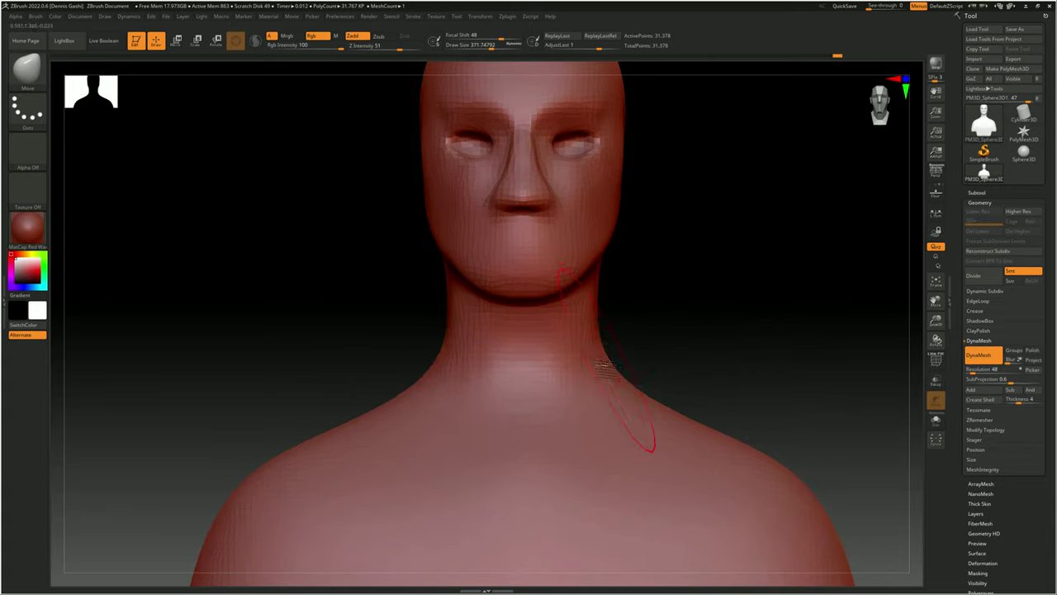
left_click_drag(446, 299, 547, 299)
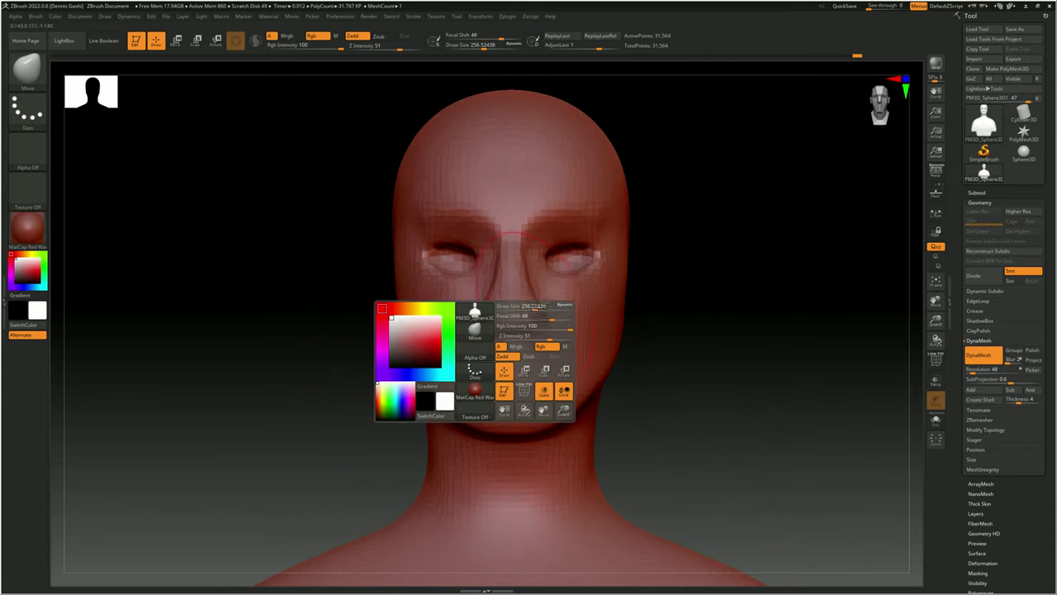
- Define the chin and jawline over the neck, then re-DynaMesh at resolution 80
left_click_drag(452, 375, 467, 369)
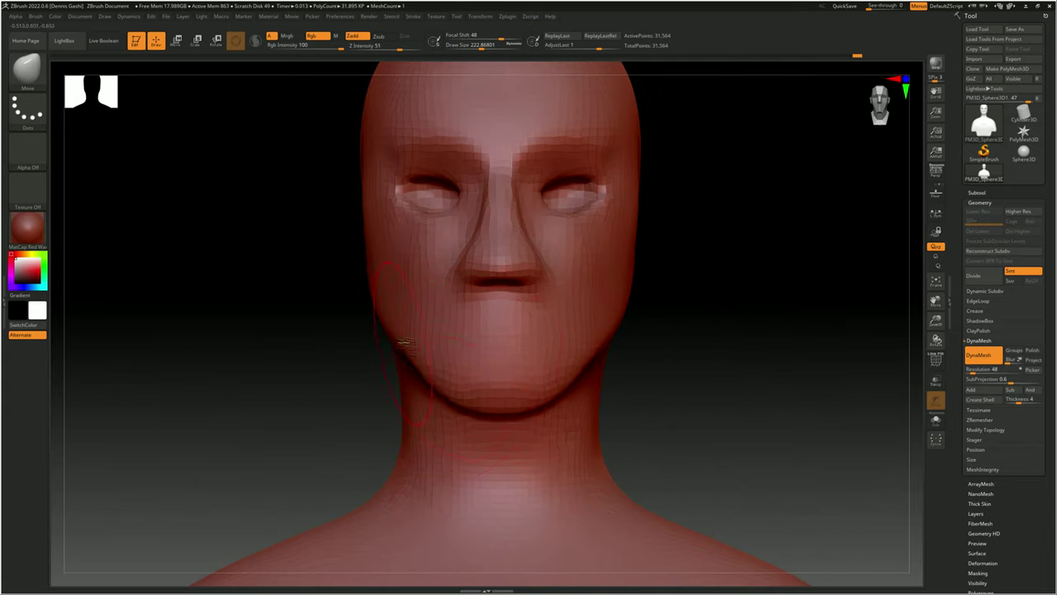
left_click_drag(388, 333, 382, 398)
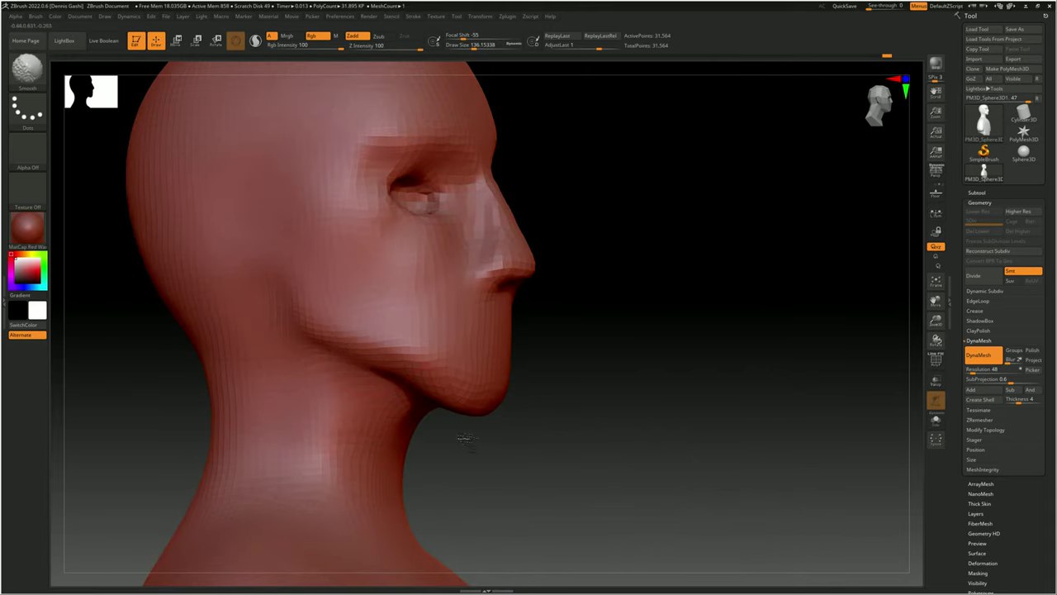
mouse_move(465, 438)
left_mouse_down()
mouse_move(331, 94)
mouse_move(504, 400)
left_mouse_up()
mouse_move(553, 328)
left_mouse_down()
mouse_move(462, 347)
mouse_move(495, 382)
mouse_move(439, 349)
left_mouse_up()
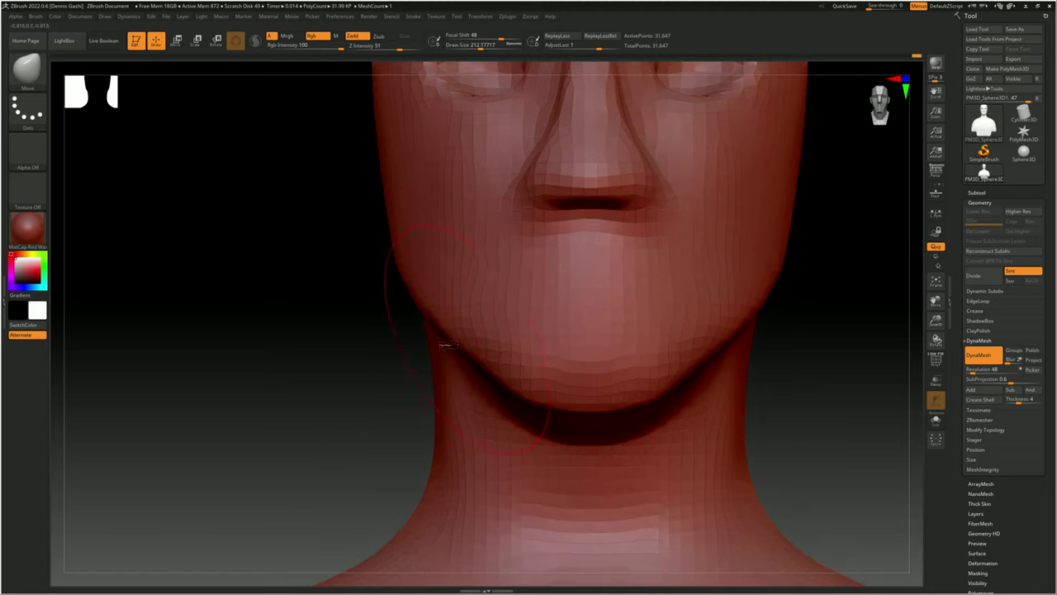
key("space")
mouse_move(771, 271)
left_mouse_down()
mouse_move(720, 239)
mouse_move(389, 271)
mouse_move(739, 243)
mouse_move(727, 256)
mouse_move(644, 201)
mouse_move(578, 190)
mouse_move(660, 256)
left_mouse_up()
mouse_move(389, 141)
left_mouse_down()
mouse_move(497, 204)
mouse_move(496, 330)
left_mouse_up()
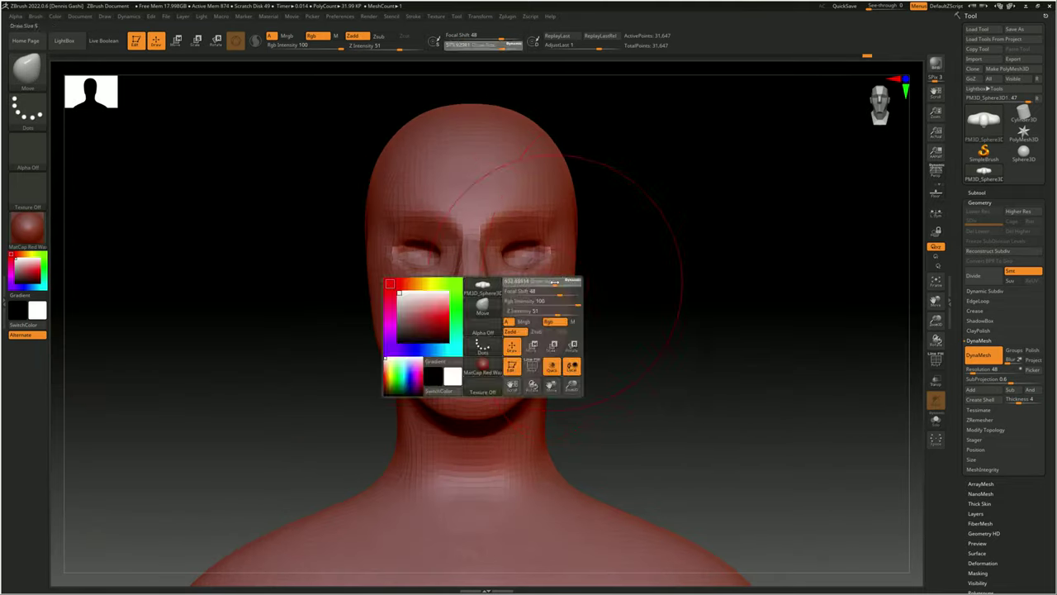
left_click_drag(661, 247, 473, 259)
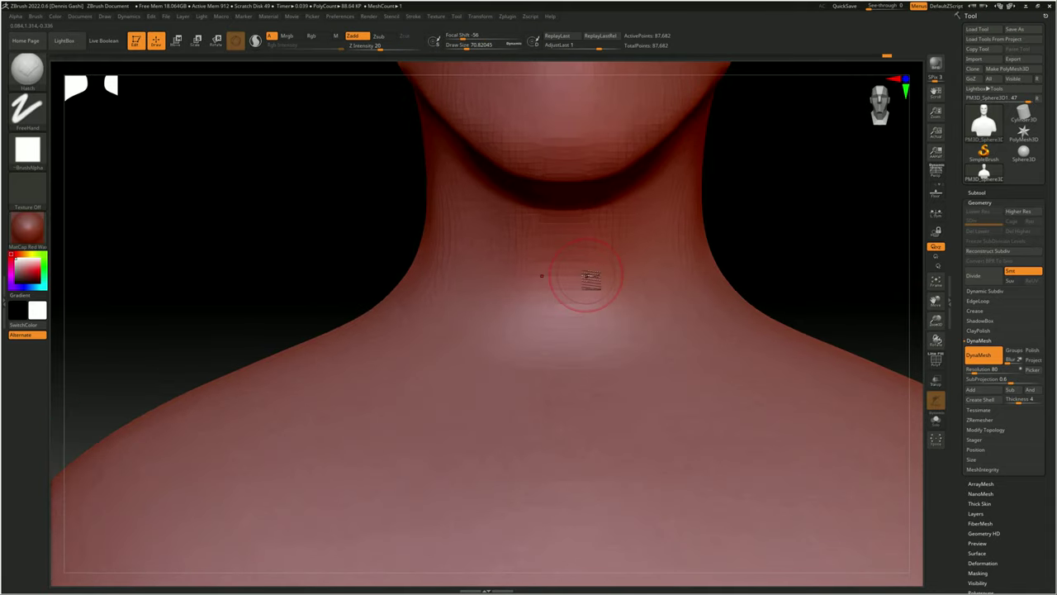
- Raise a masked band around the neck into a collar with a V-shaped front opening at DynaMesh 104
left_click_drag(586, 277, 558, 314)
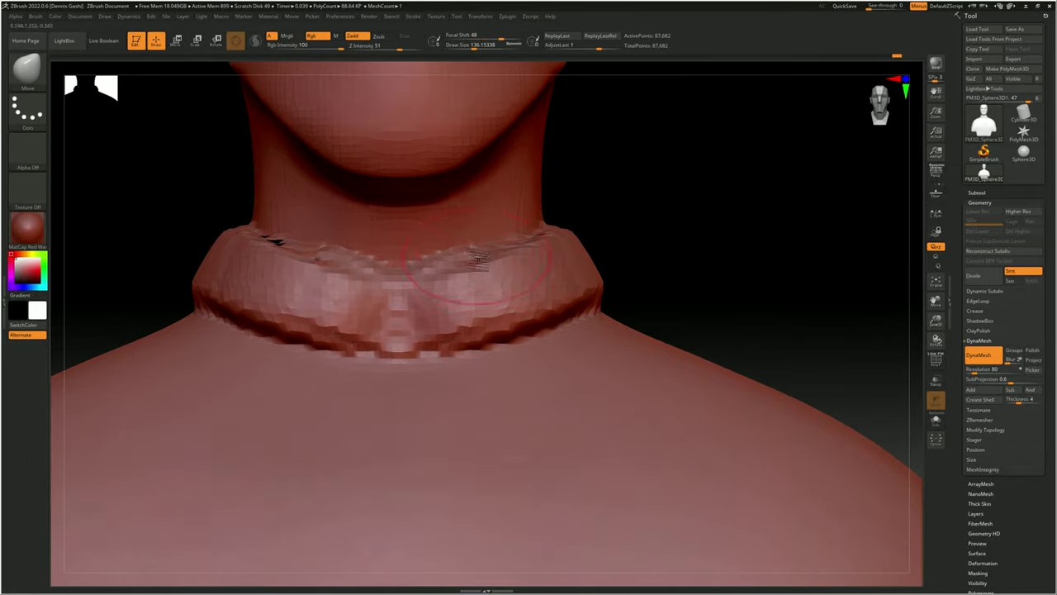
key("ctrl")
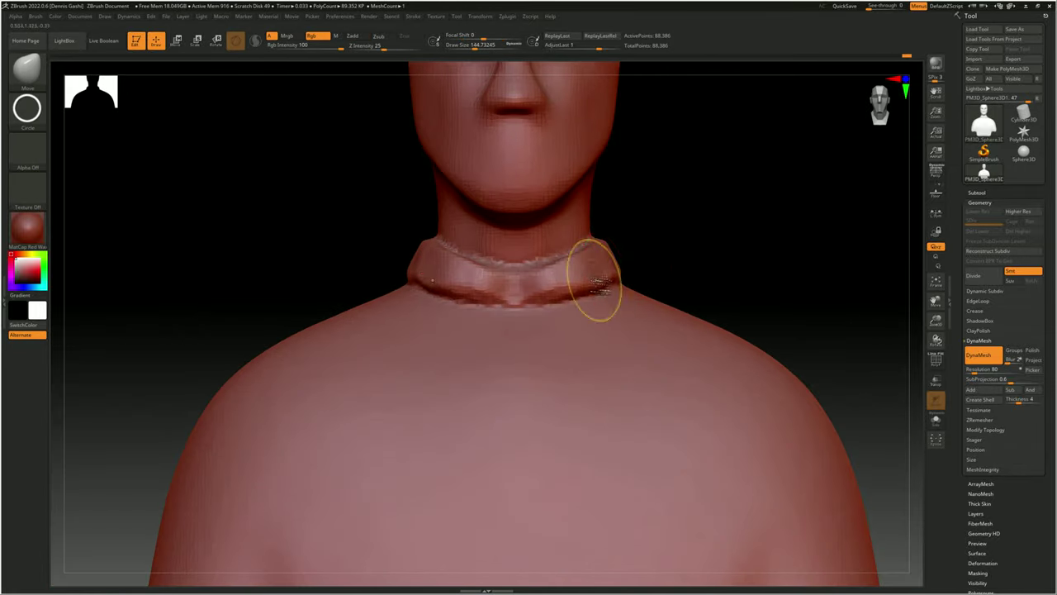
key("Return")
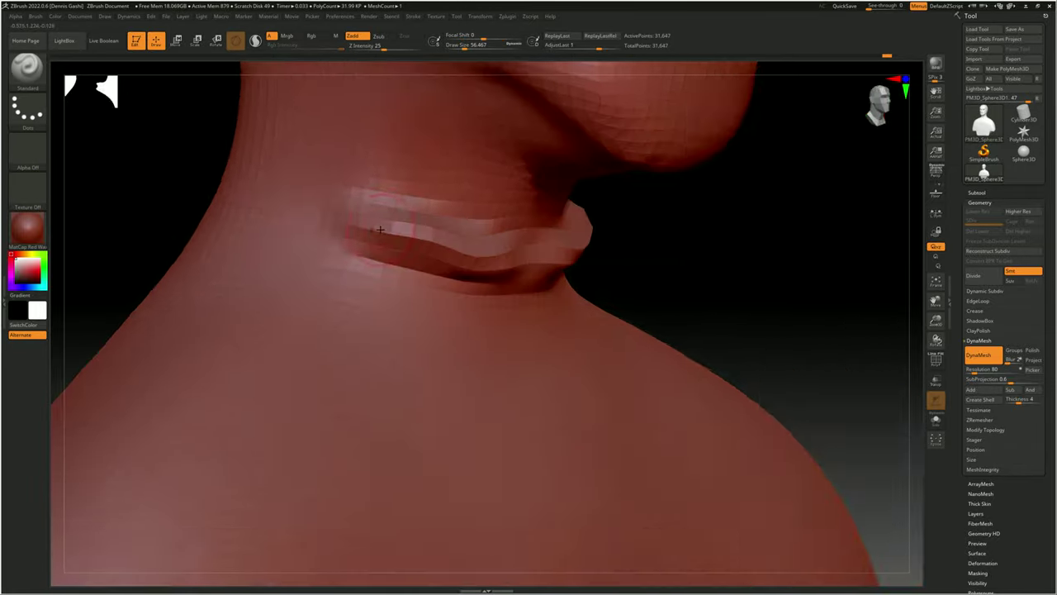
left_click_drag(356, 257, 350, 206)
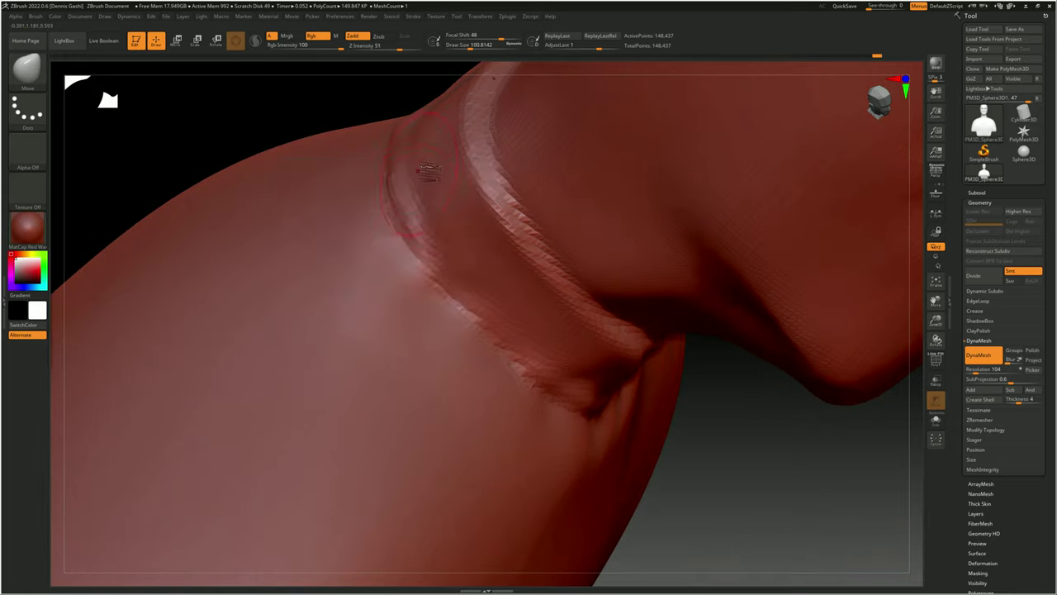
- Smooth the collar and neck with an enlarged Smooth brush
right_click_drag(428, 170, 860, 357)
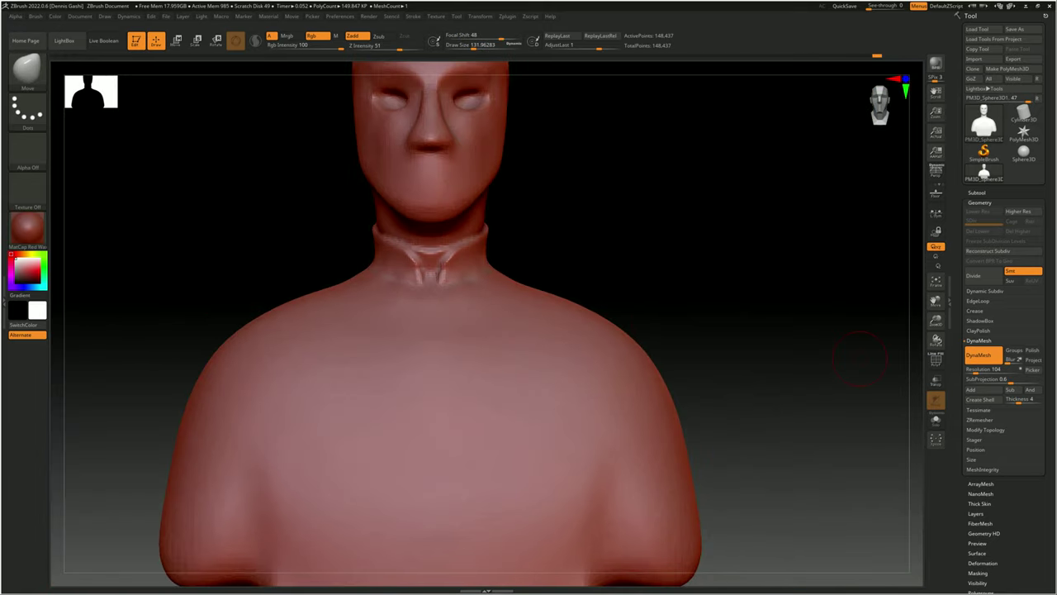
mouse_move(226, 330)
right_mouse_down("alt")
mouse_move(314, 330)
mouse_move(306, 377)
right_mouse_up("alt")
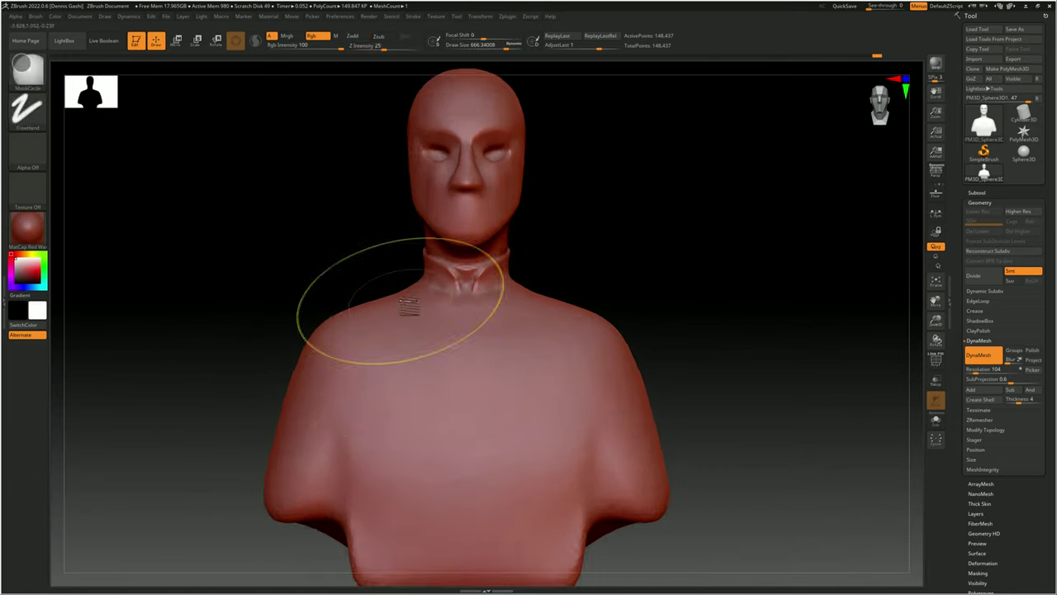
right_click_drag(405, 302, 538, 278, "ctrl")
key("space")
left_click_drag(598, 223, 627, 223)
mouse_move(628, 247)
right_mouse_down("ctrl")
mouse_move(640, 229)
mouse_move(421, 372)
right_mouse_up("ctrl")
mouse_move(667, 382)
right_mouse_down("ctrl")
mouse_move(528, 330)
mouse_move(653, 310)
mouse_move(628, 272)
right_mouse_up("ctrl")
- Smooth the shoulders and arm-stub sides into rounder contours with a larger brush
left_click(984, 291)
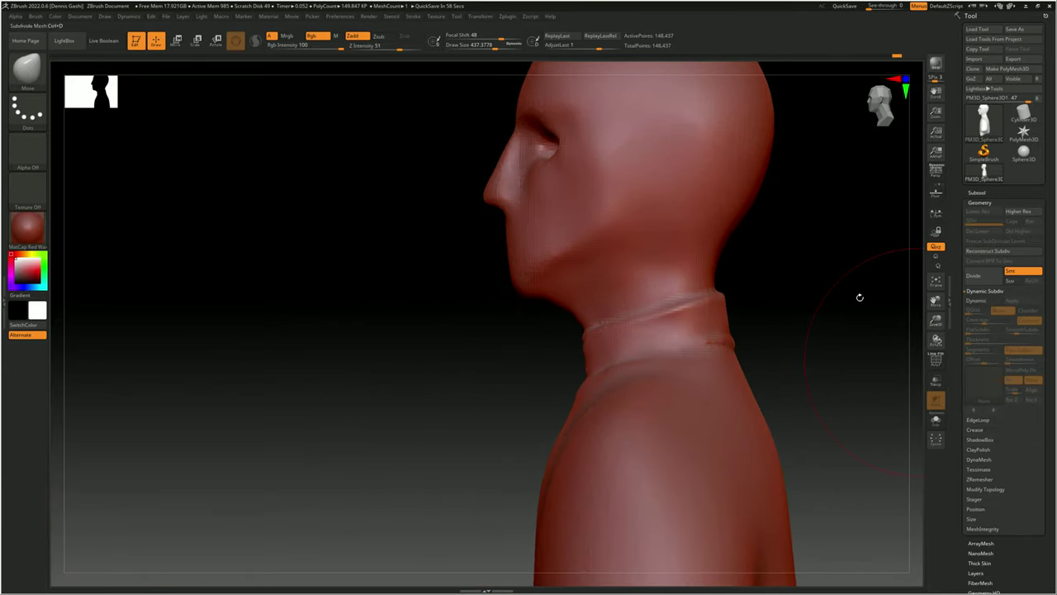
mouse_move(858, 295)
right_mouse_down()
mouse_move(705, 296)
mouse_move(694, 305)
mouse_move(716, 322)
mouse_move(563, 413)
right_mouse_up()
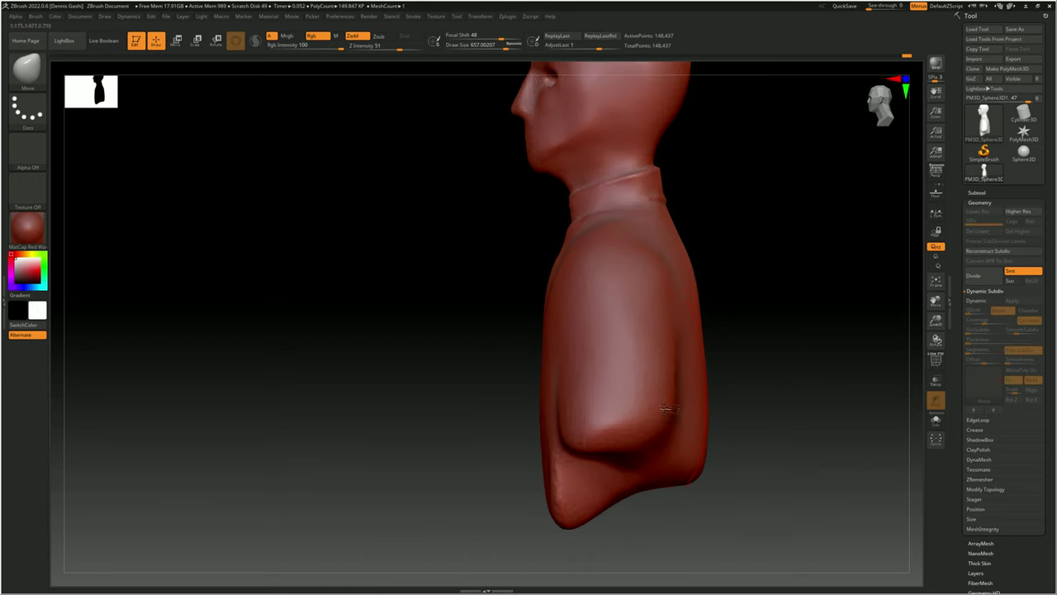
mouse_move(701, 289)
right_mouse_down()
mouse_move(592, 285)
mouse_move(613, 400)
mouse_move(618, 314)
mouse_move(643, 396)
right_mouse_up()
right_click_drag(698, 418, 744, 248, "shift")
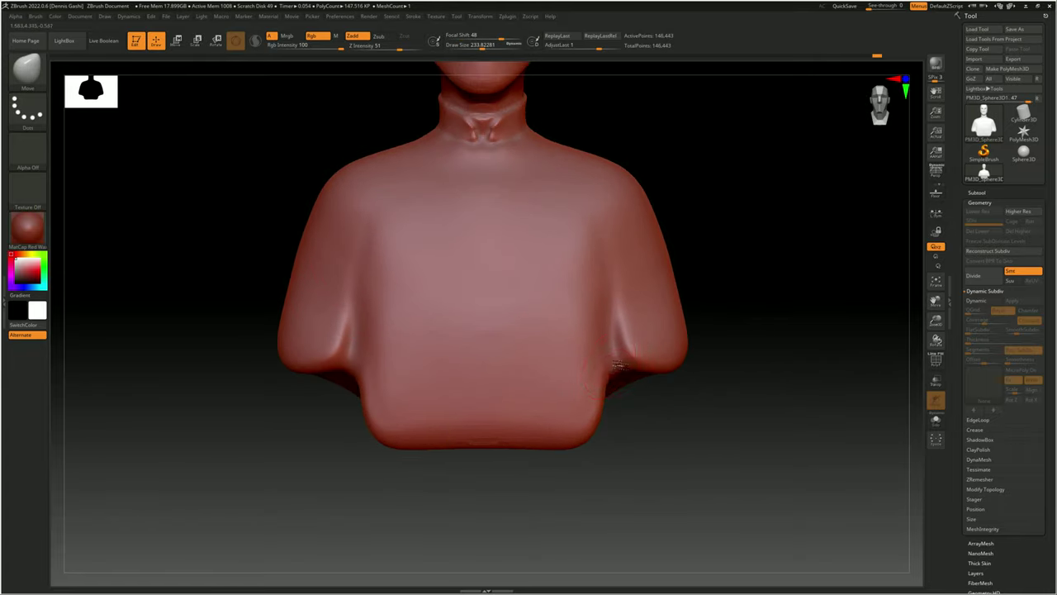
mouse_move(436, 436)
right_mouse_down("alt")
mouse_move(692, 276)
mouse_move(628, 276)
mouse_move(516, 364)
mouse_move(644, 357)
right_mouse_up("alt")
key("space")
mouse_move(774, 349)
right_mouse_down()
mouse_move(731, 389)
mouse_move(524, 302)
mouse_move(517, 330)
mouse_move(542, 283)
mouse_move(674, 224)
mouse_move(566, 307)
mouse_move(570, 247)
mouse_move(673, 307)
right_mouse_up()
- Pull the lower shoulders down on both sides with the symmetric Move brush
key("space")
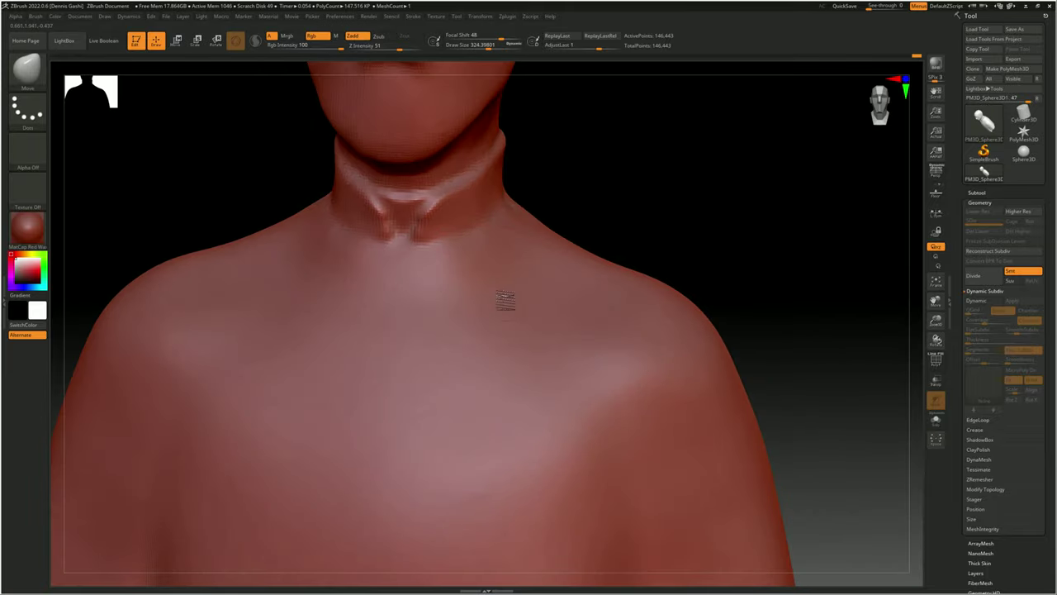
key("f")
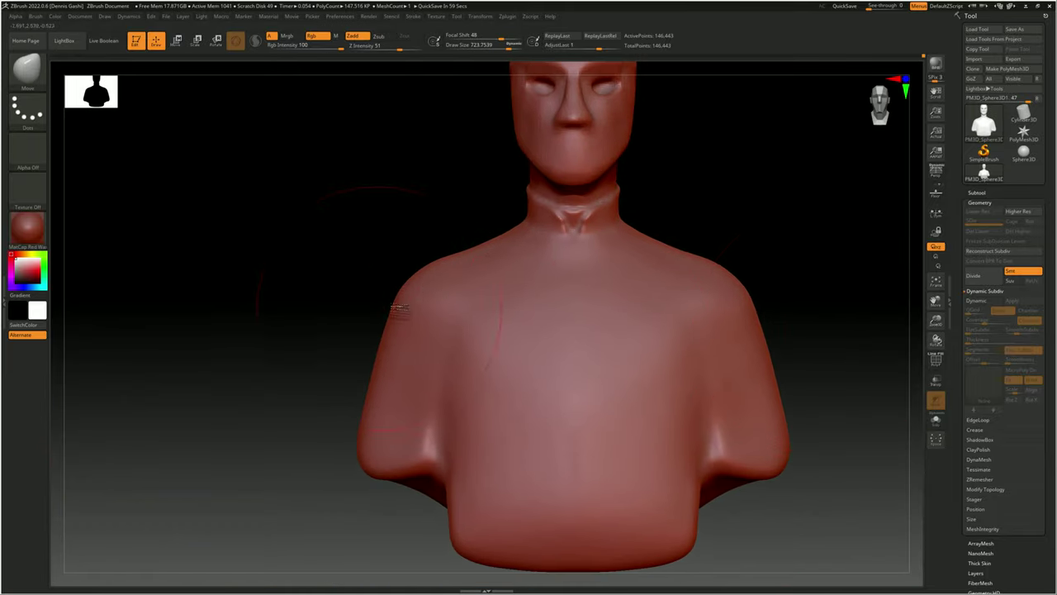
mouse_move(438, 281)
right_mouse_down()
mouse_move(583, 359)
mouse_move(616, 297)
mouse_move(567, 290)
mouse_move(578, 388)
mouse_move(591, 392)
mouse_move(587, 343)
right_mouse_up()
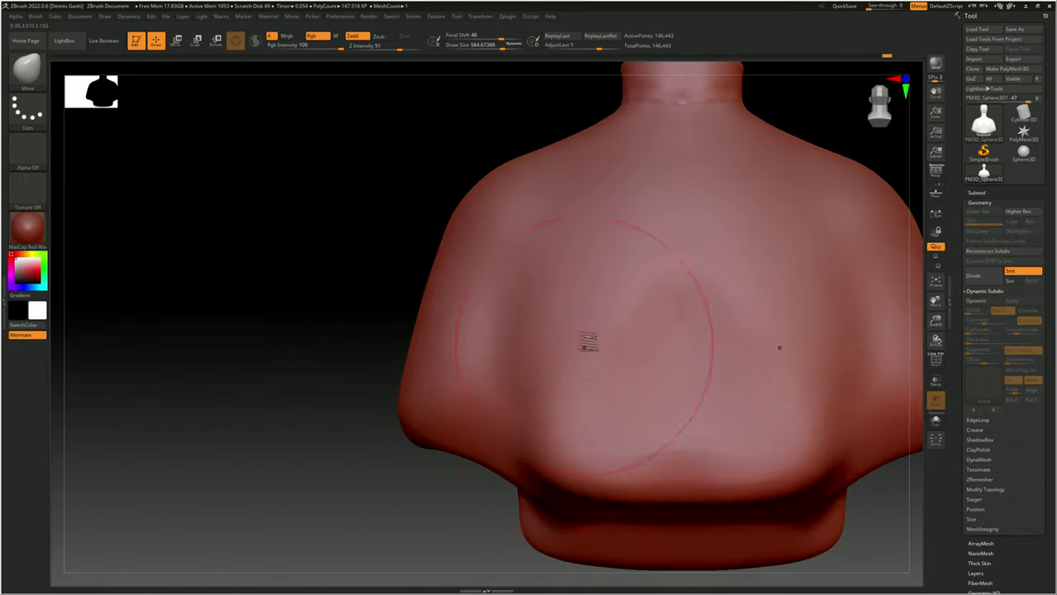
left_click_drag(498, 369, 555, 409)
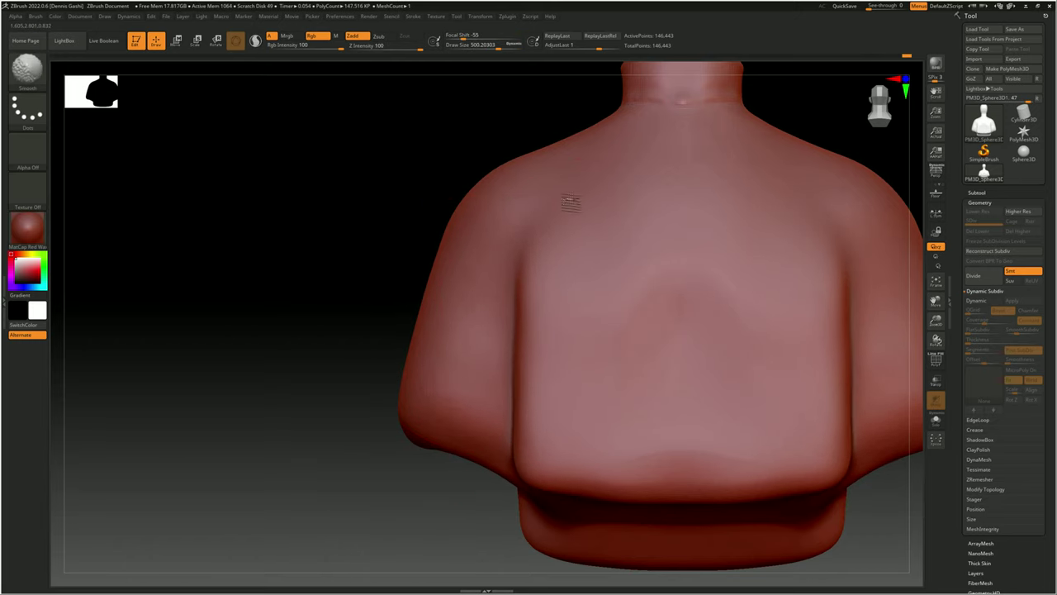
right_click_drag(570, 202, 397, 502, "ctrl")
right_click(475, 305)
mouse_move(475, 306)
right_mouse_down("ctrl")
mouse_move(529, 306)
mouse_move(467, 201)
mouse_move(385, 206)
mouse_move(576, 240)
mouse_move(475, 248)
right_mouse_up("ctrl")
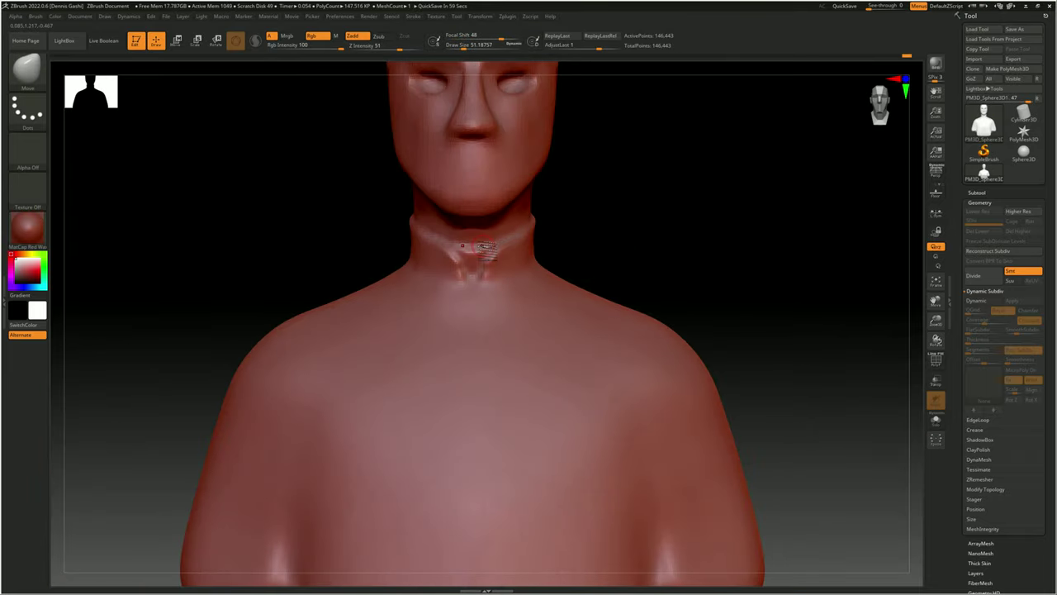
- Soften the collar's front notch and reshape the undersides of the arm stumps
mouse_move(635, 310)
right_mouse_down()
mouse_move(448, 278)
mouse_move(559, 307)
mouse_move(596, 297)
right_mouse_up()
right_click(596, 298)
left_click_drag(586, 317, 596, 296)
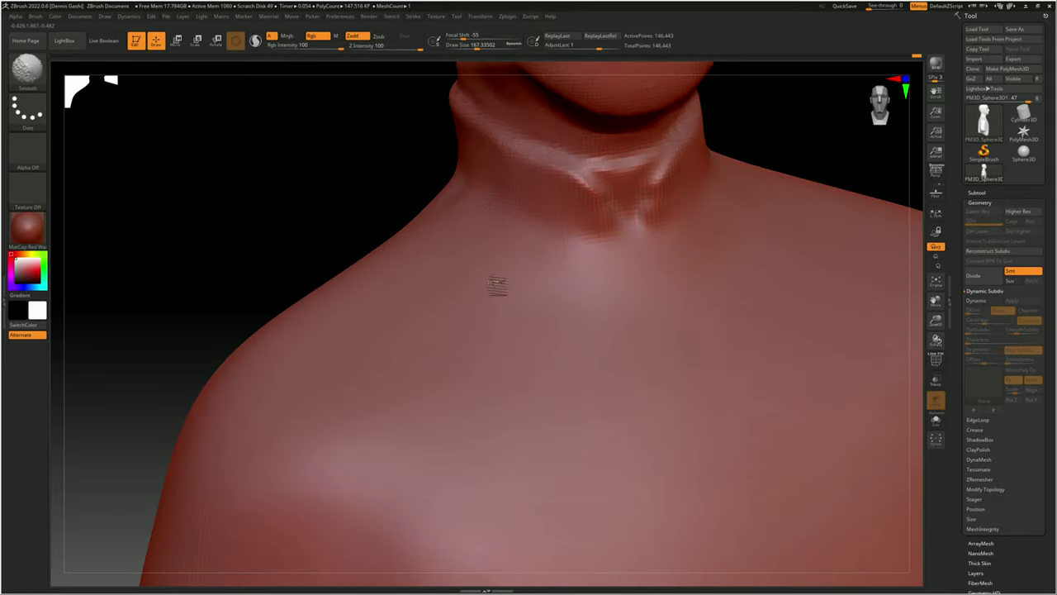
right_click_drag(497, 285, 463, 273)
right_click(462, 273)
right_click(495, 310)
left_click_drag(487, 315, 515, 299)
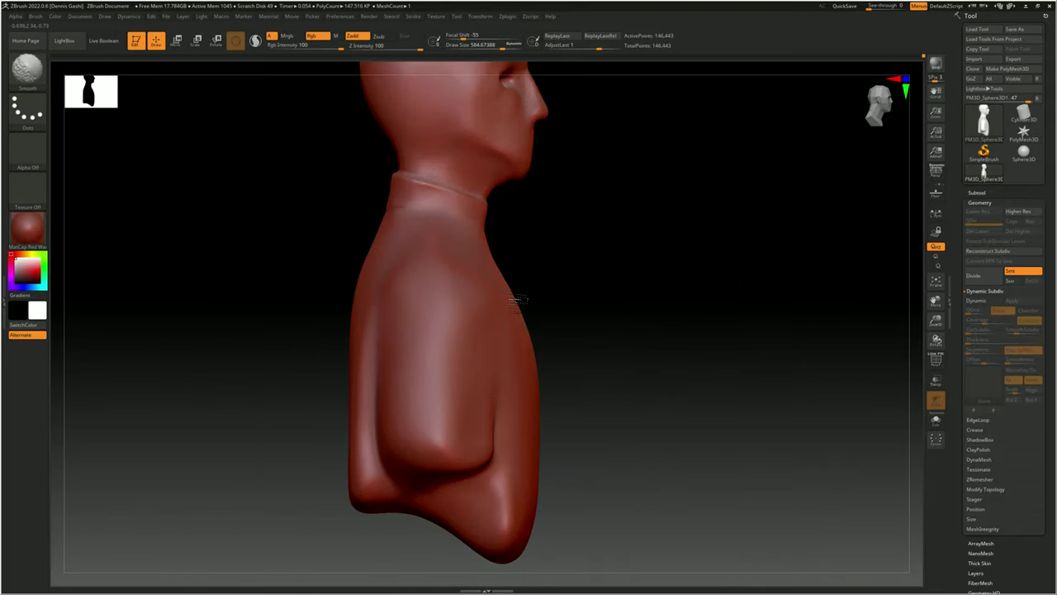
mouse_move(542, 371)
right_mouse_down("ctrl")
mouse_move(484, 397)
mouse_move(465, 389)
right_mouse_up("ctrl")
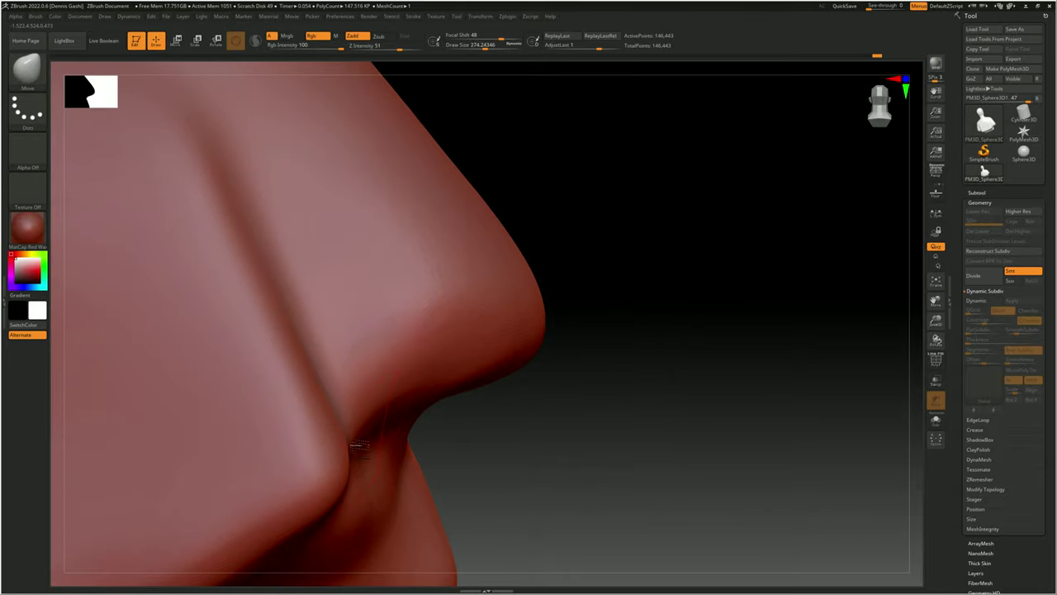
mouse_move(354, 444)
right_mouse_down("ctrl")
mouse_move(438, 388)
mouse_move(498, 374)
right_mouse_up("ctrl")
right_click_drag(379, 322, 398, 273)
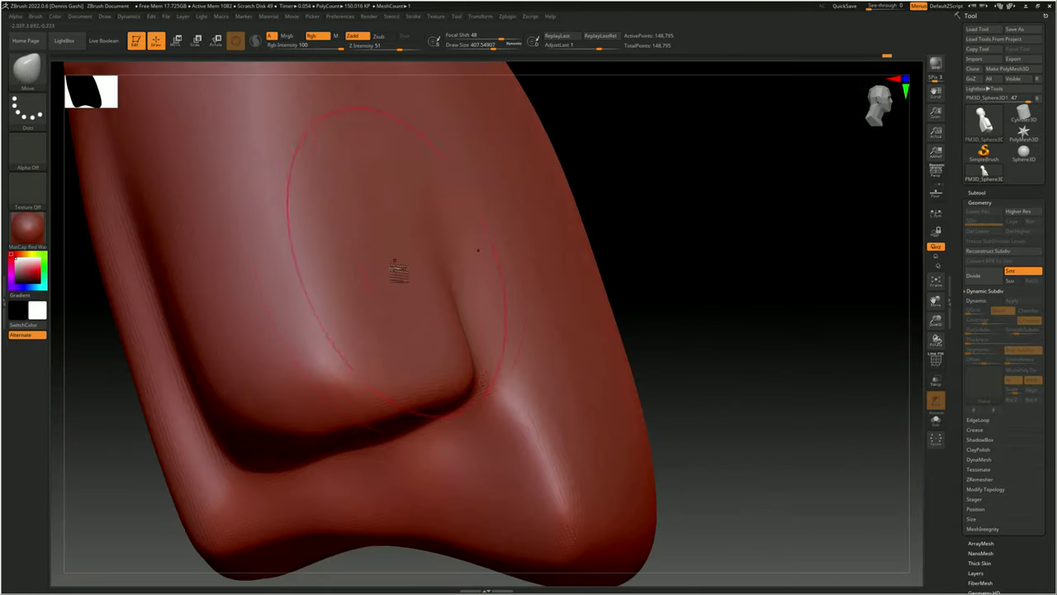
mouse_move(350, 157)
right_mouse_down()
mouse_move(402, 326)
mouse_move(573, 309)
mouse_move(422, 389)
mouse_move(463, 337)
mouse_move(484, 354)
mouse_move(424, 278)
mouse_move(321, 236)
right_mouse_up()
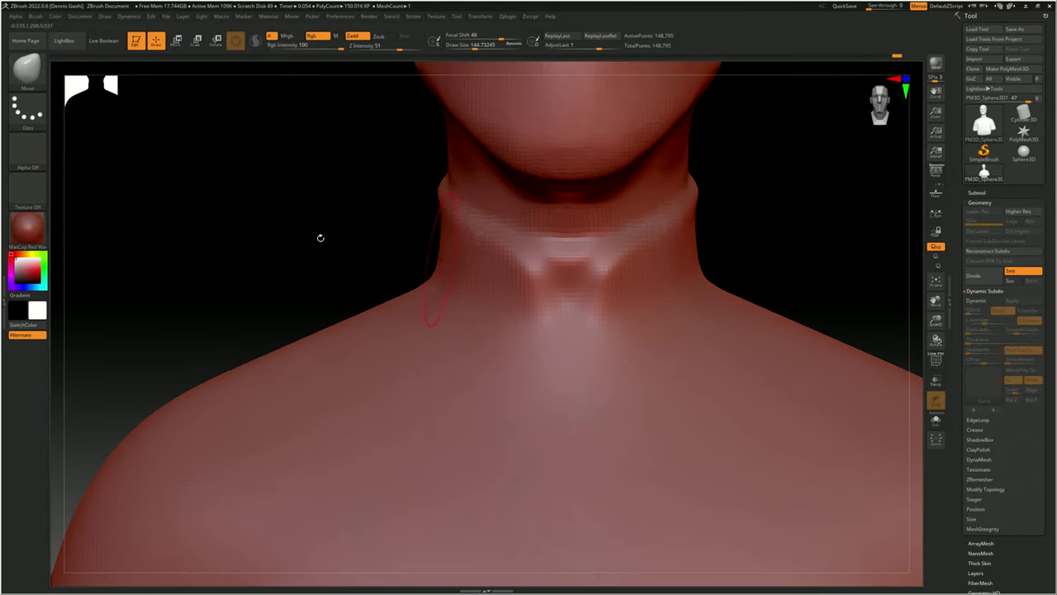
- Carve a V line across the front of the neck and smooth its arms into bands
key("b")
key("h")
key("a")
right_click(672, 342)
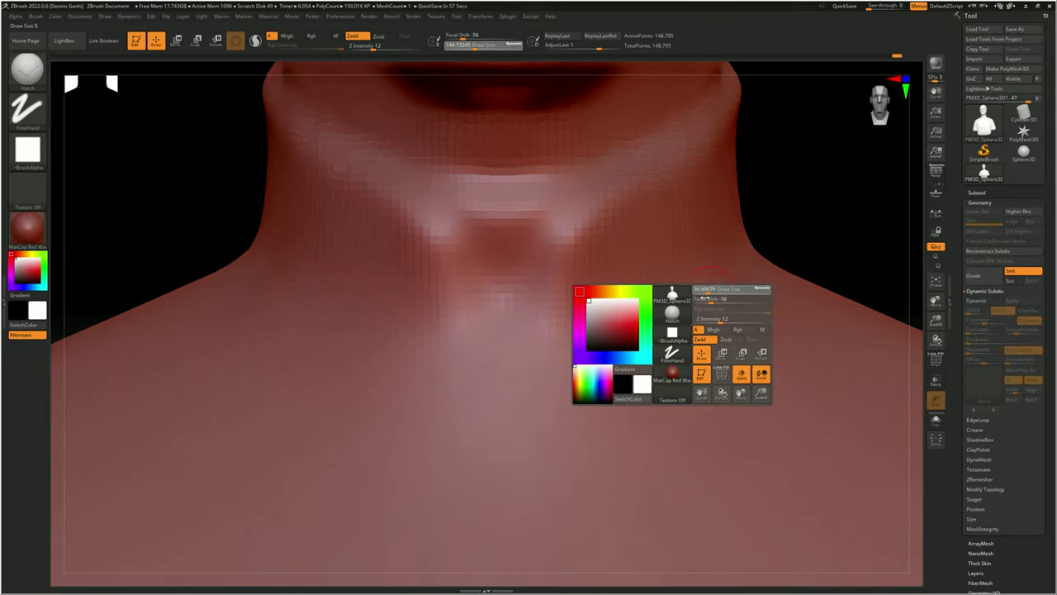
mouse_move(248, 325)
left_mouse_down()
mouse_move(537, 389)
mouse_move(725, 266)
left_mouse_up()
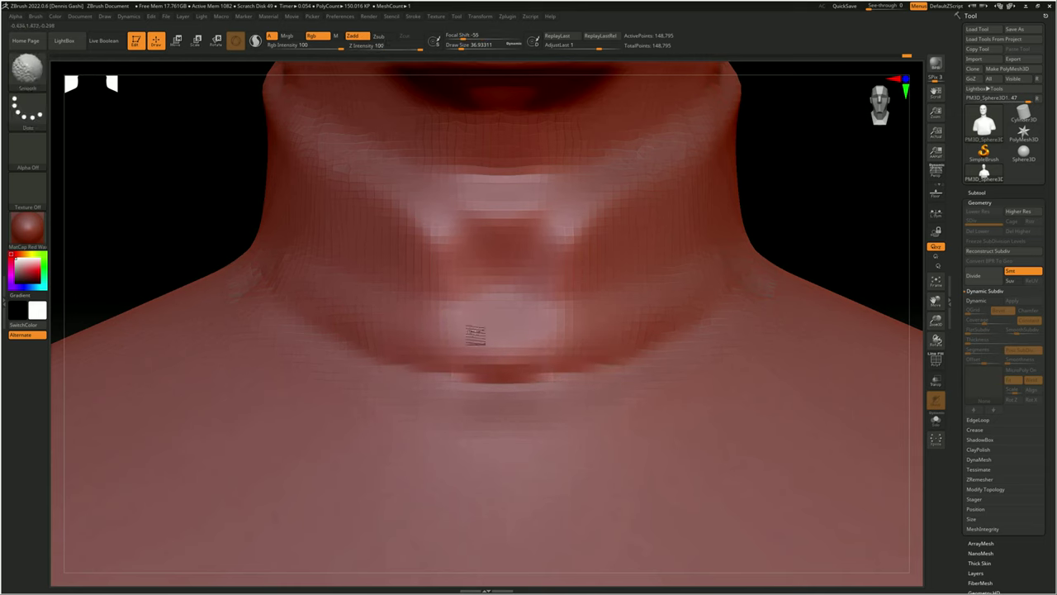
key("ctrl+z")
left_click_drag(577, 202, 394, 208, "shift")
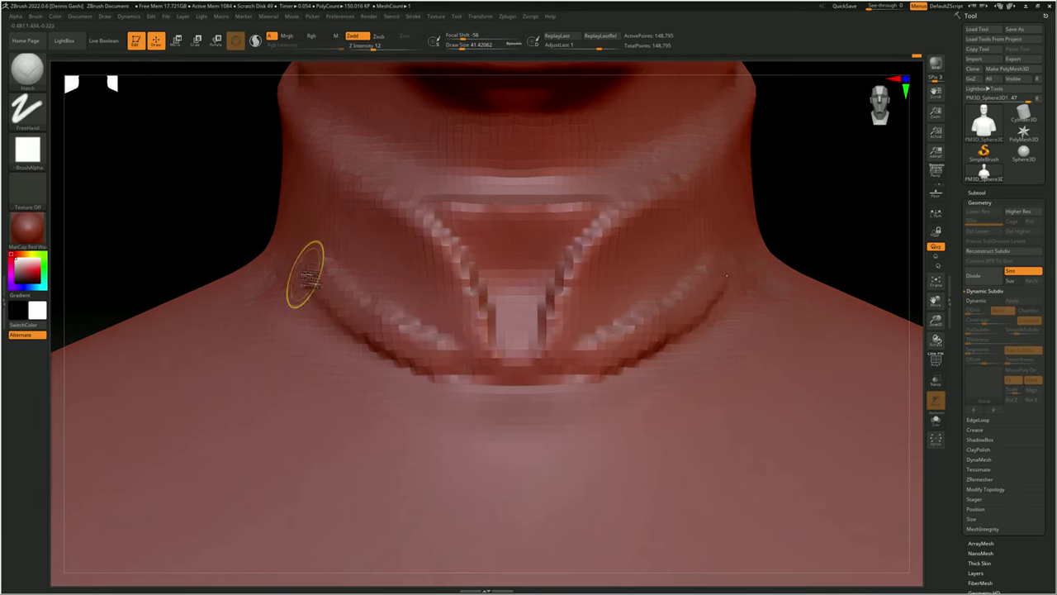
- Tighten the collar's top and bottom edges around the neck with a larger brush
mouse_move(305, 275)
right_mouse_down()
mouse_move(464, 297)
mouse_move(306, 248)
mouse_move(361, 260)
right_mouse_up()
key("space")
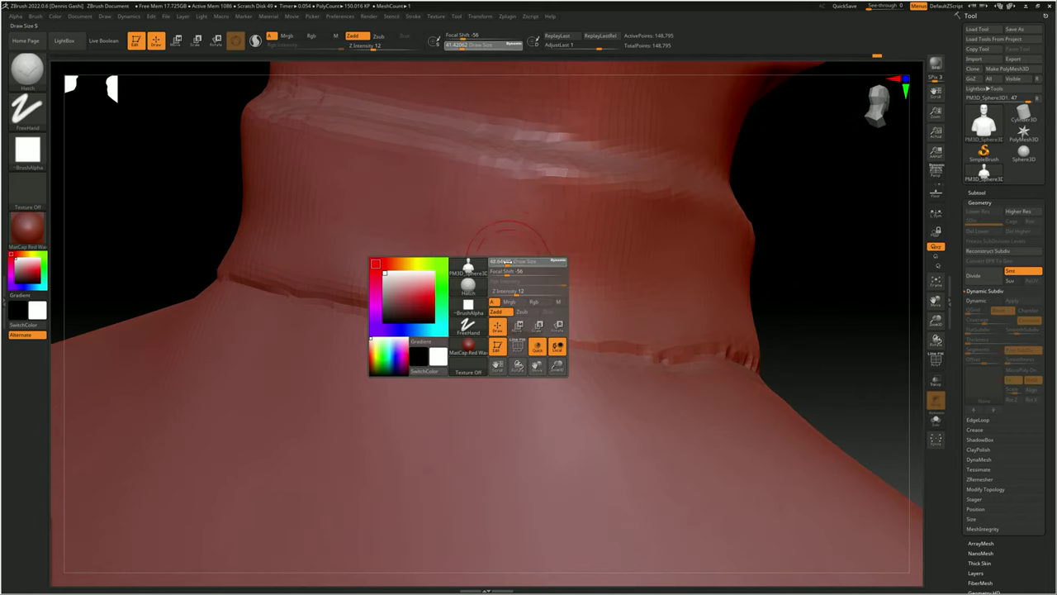
left_click_drag(505, 262, 557, 261)
mouse_move(558, 263)
right_mouse_down()
mouse_move(503, 288)
mouse_move(83, 255)
mouse_move(670, 292)
mouse_move(809, 119)
right_mouse_up()
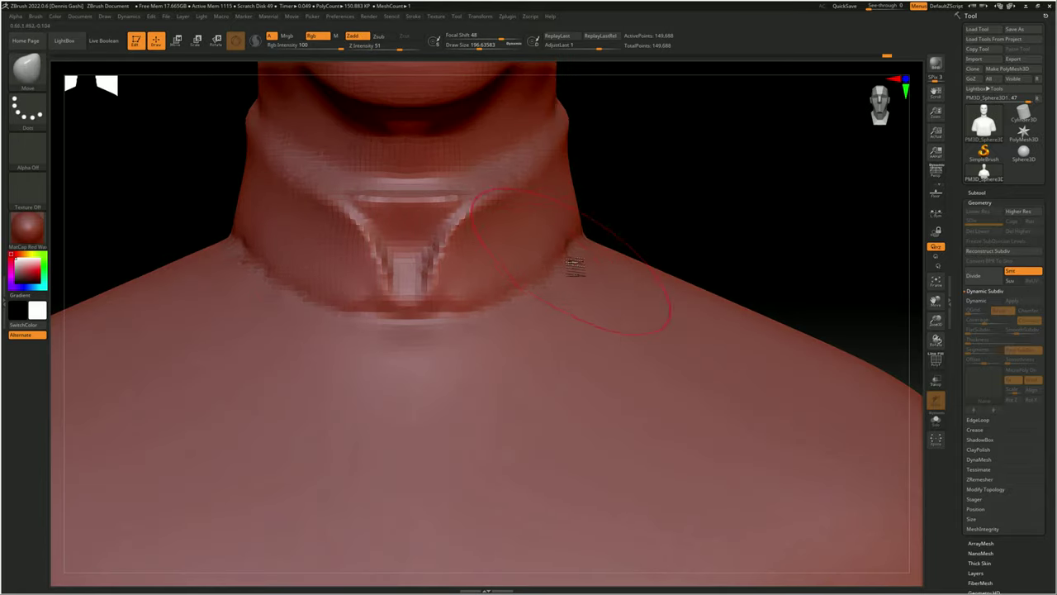
right_click_drag(601, 259, 594, 214)
mouse_move(559, 301)
right_mouse_down()
mouse_move(507, 318)
mouse_move(484, 413)
mouse_move(595, 306)
mouse_move(498, 235)
mouse_move(543, 271)
mouse_move(547, 293)
mouse_move(477, 239)
right_mouse_up()
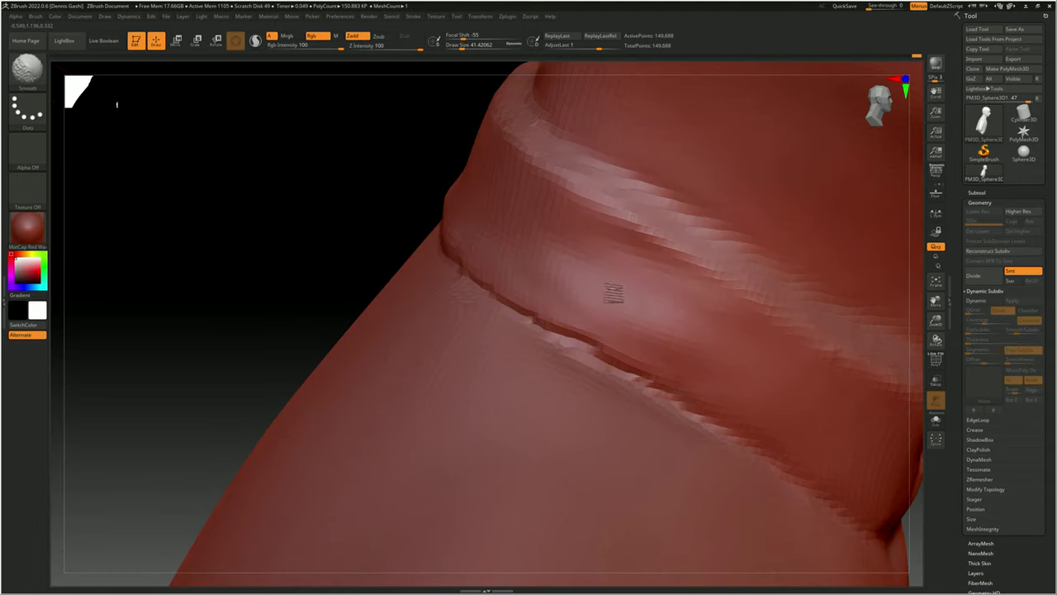
right_click_drag(468, 203, 477, 286, "shift")
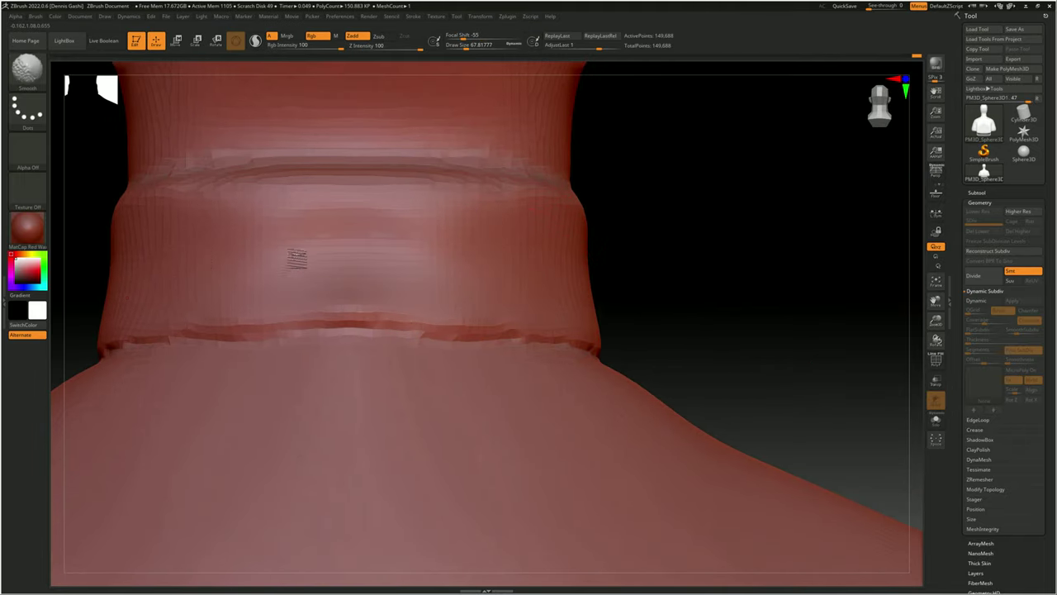
mouse_move(296, 259)
right_mouse_down()
mouse_move(361, 302)
mouse_move(502, 230)
mouse_move(496, 271)
right_mouse_up()
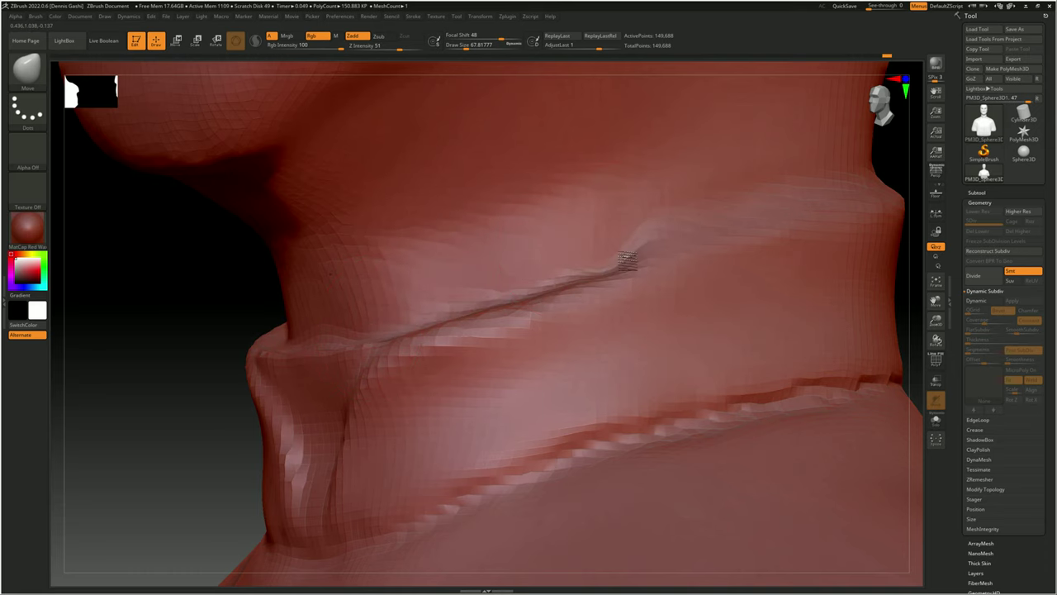
- Mask a band all the way around the neck for the collar
left_click_drag(551, 257, 271, 332, "ctrl")
mouse_move(271, 332)
right_mouse_down()
mouse_move(449, 330)
mouse_move(364, 255)
right_mouse_up()
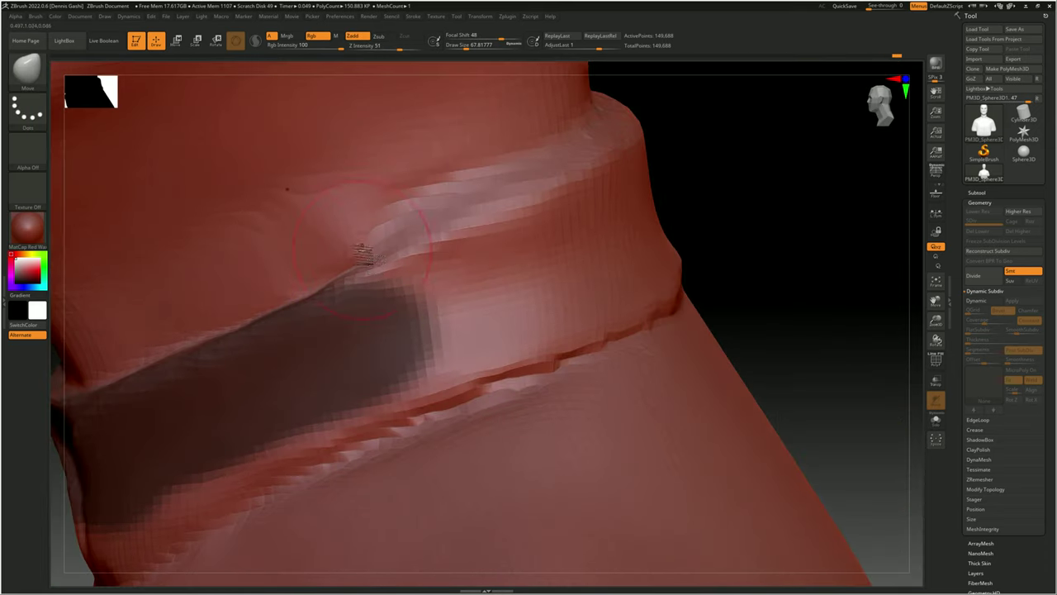
mouse_move(537, 157)
right_mouse_down()
mouse_move(314, 289)
mouse_move(555, 213)
right_mouse_up()
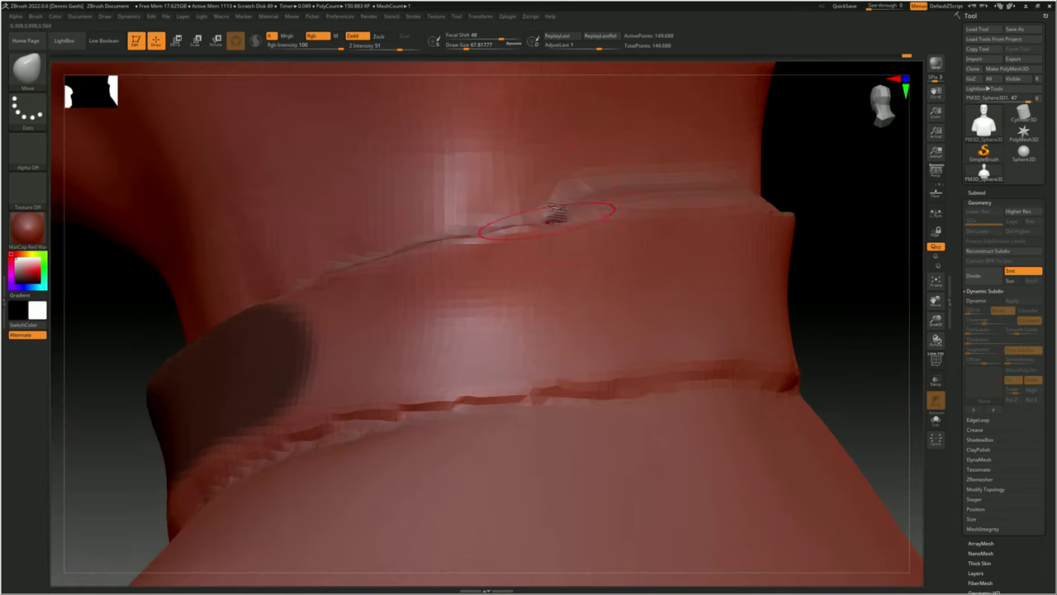
right_click_drag(661, 202, 611, 306)
left_click_drag(611, 305, 206, 322, "ctrl")
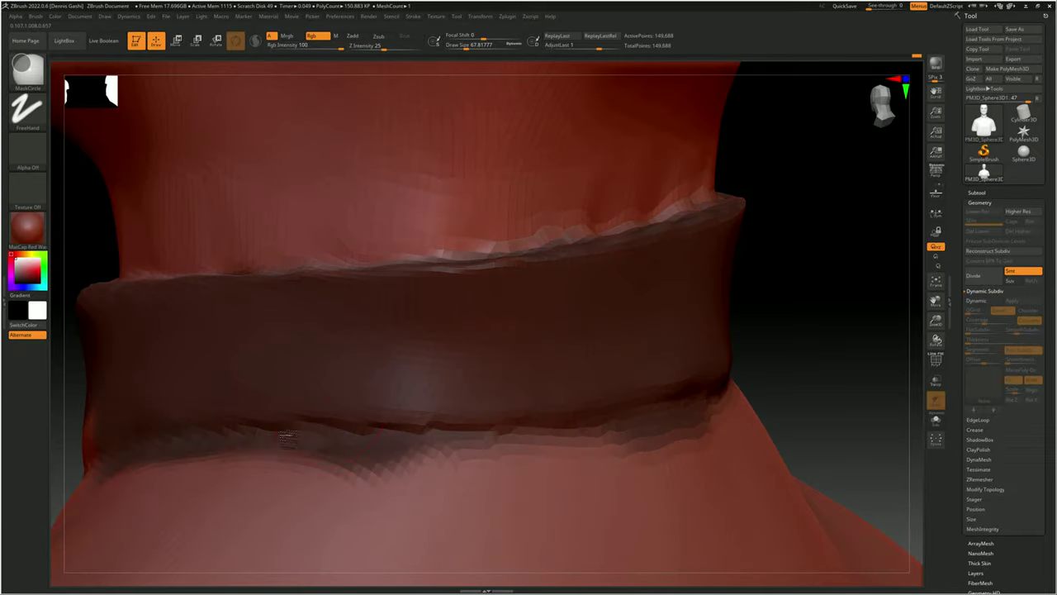
right_click_drag(207, 322, 277, 211)
right_click_drag(558, 194, 636, 211)
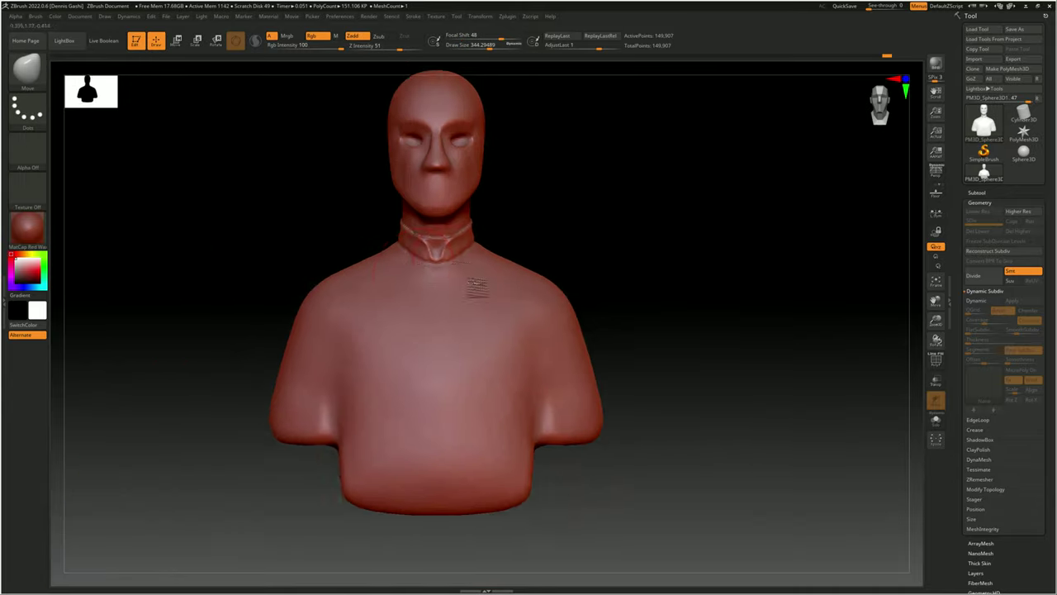
- Deepen the upper eyelid creases with an enlarged brush
key("space")
left_click_drag(438, 221, 446, 221)
mouse_move(446, 248)
right_mouse_down()
mouse_move(448, 302)
mouse_move(512, 304)
right_mouse_up()
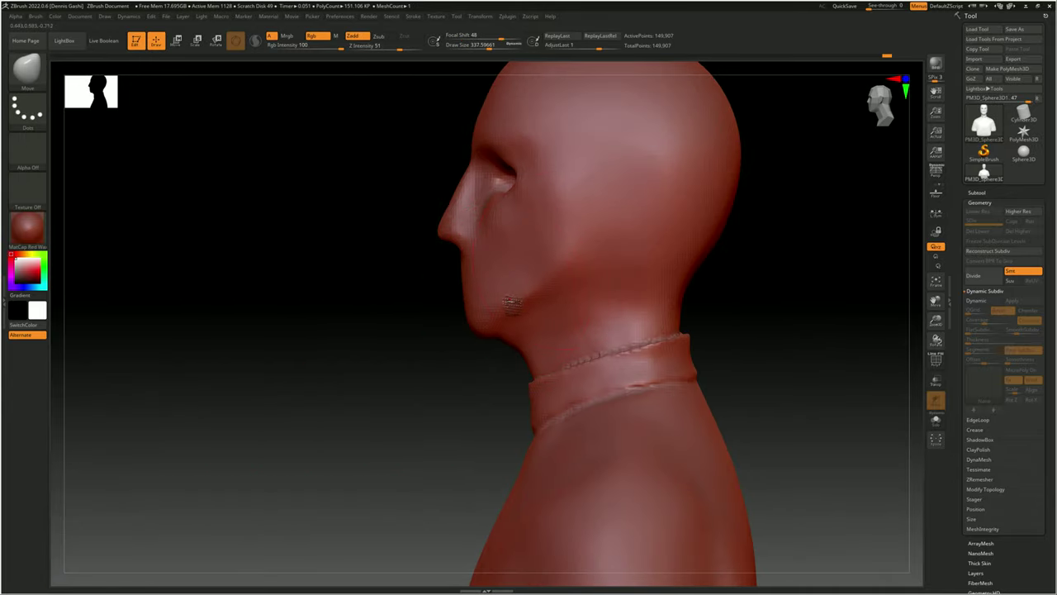
mouse_move(624, 243)
right_mouse_down("ctrl")
mouse_move(540, 283)
mouse_move(537, 295)
mouse_move(977, 193)
right_mouse_up("ctrl")
- Select the eyeball sphere subtool, scale it down, and delete it
left_click(977, 193)
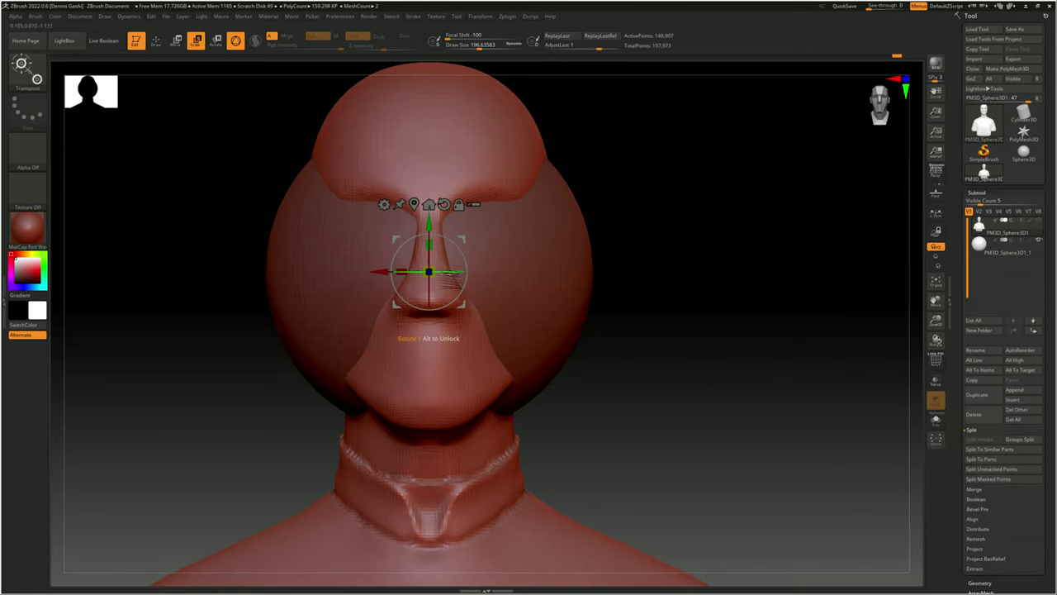
left_click_drag(444, 278, 497, 226)
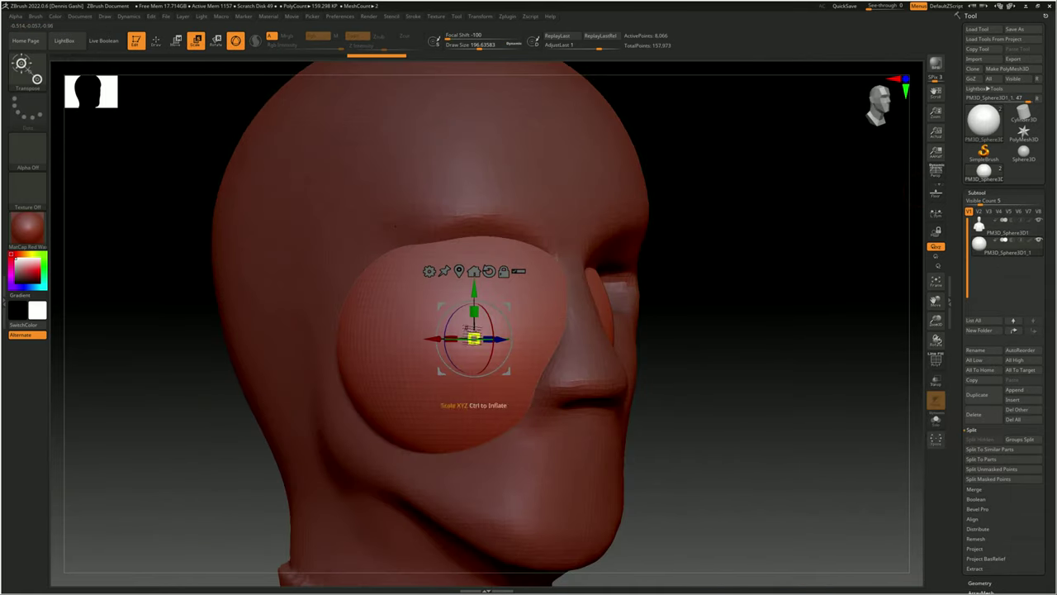
left_click_drag(471, 337, 472, 314)
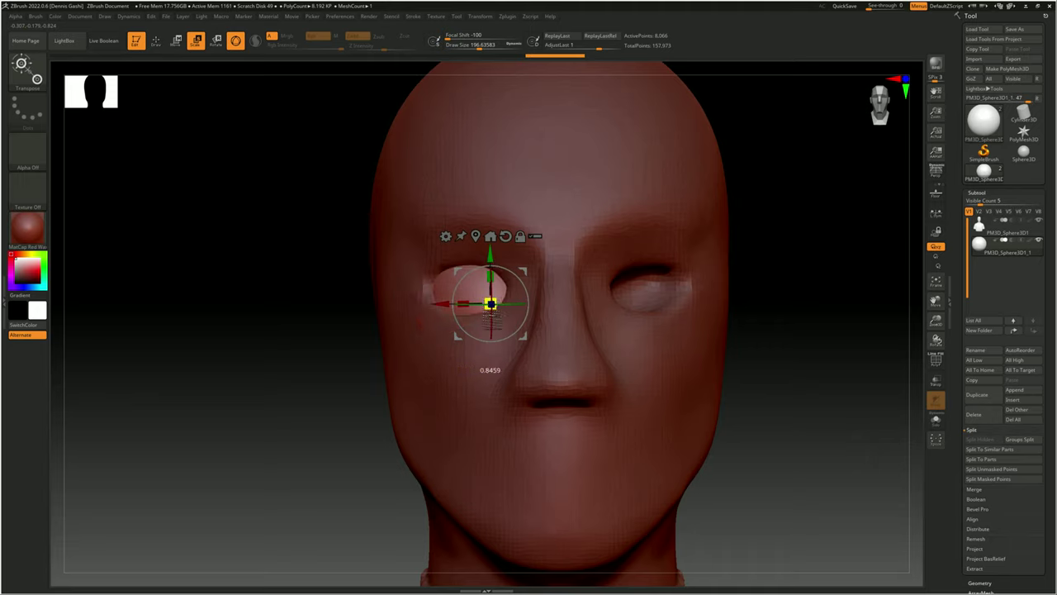
left_click_drag(784, 330, 867, 331, "shift")
left_click_drag(512, 285, 847, 293, "shift")
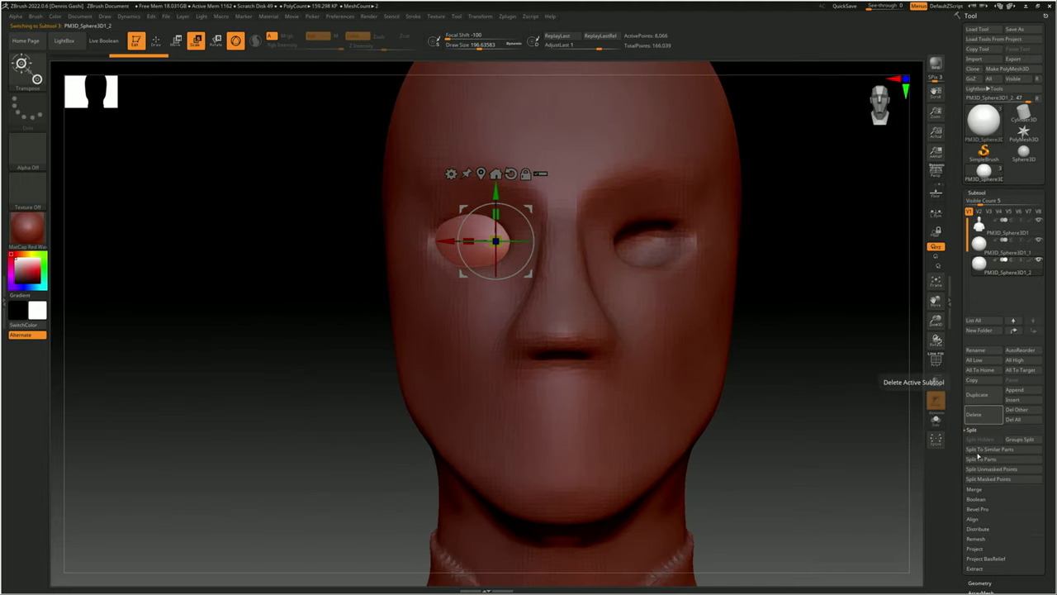
scroll(979, 455, "down", 3)
left_click(974, 325)
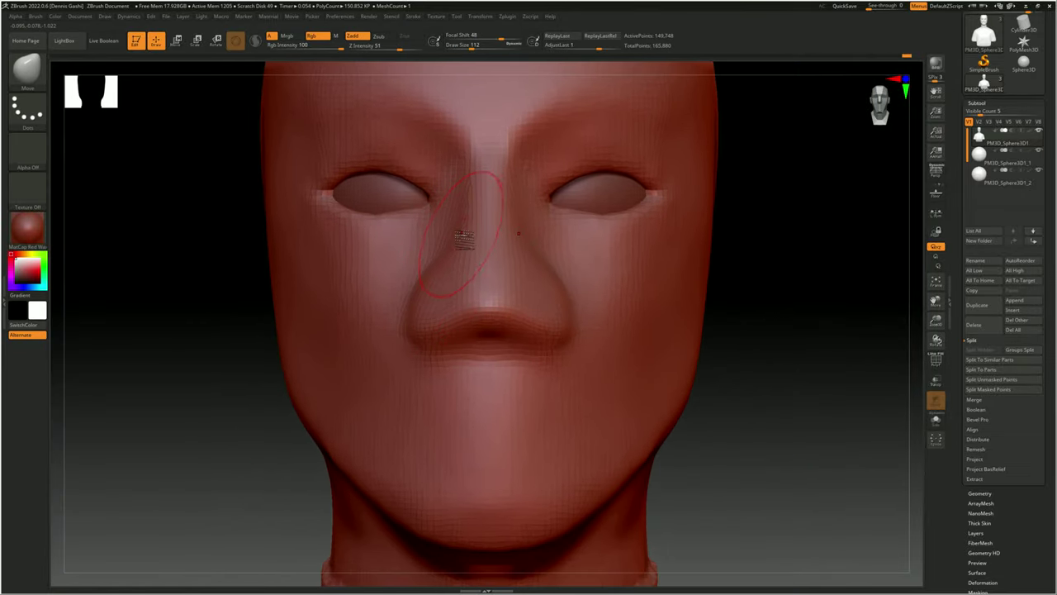
- Reshape the back of the skull with a Move stroke, checking it from low side angles
right_click_drag(459, 138, 353, 161)
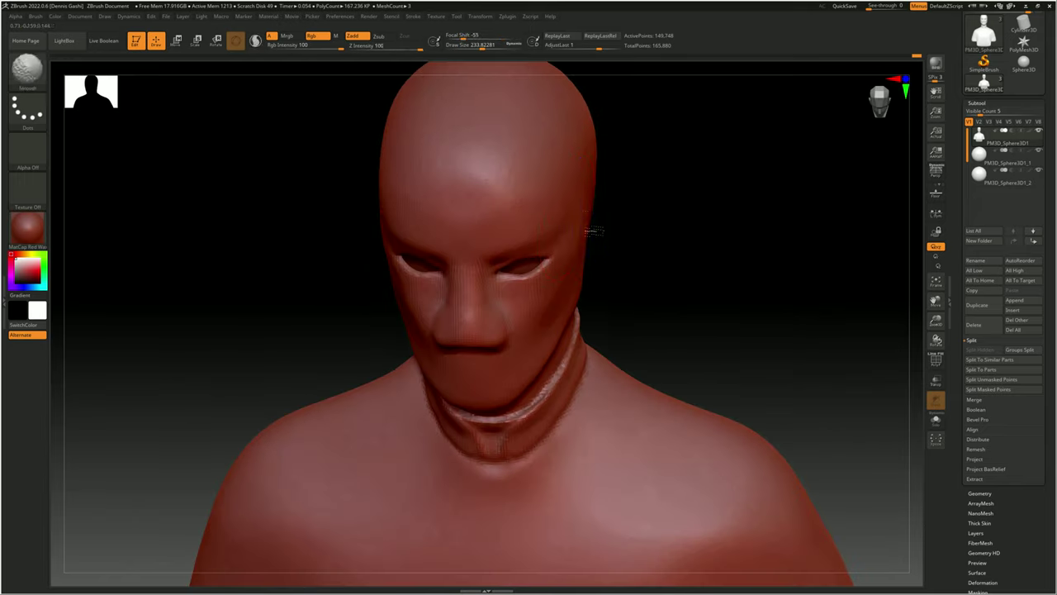
mouse_move(589, 229)
right_mouse_down()
mouse_move(421, 343)
mouse_move(413, 388)
right_mouse_up()
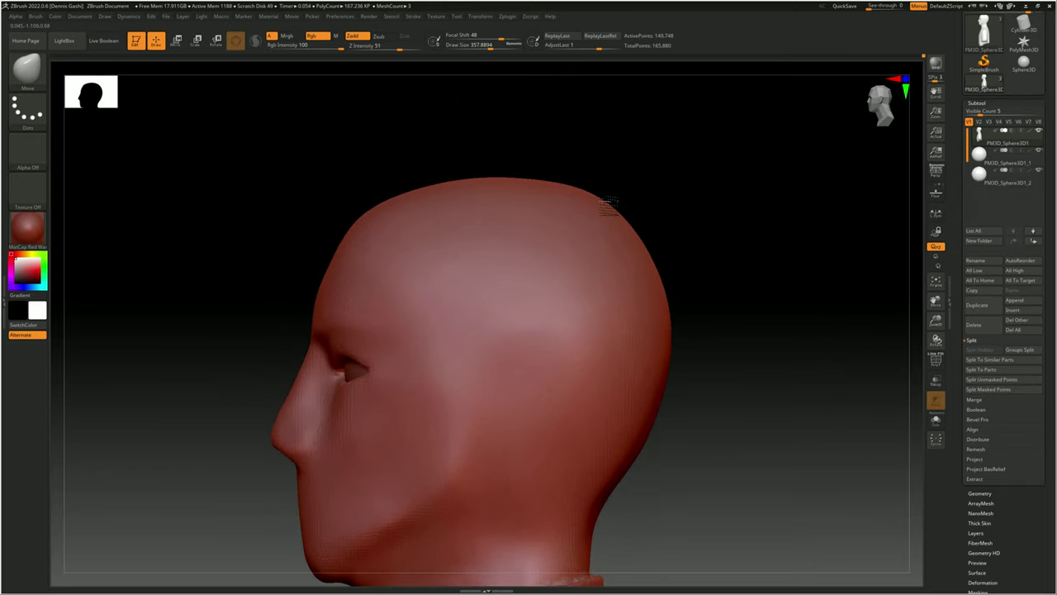
mouse_move(435, 161)
right_mouse_down()
mouse_move(567, 236)
mouse_move(665, 345)
right_mouse_up()
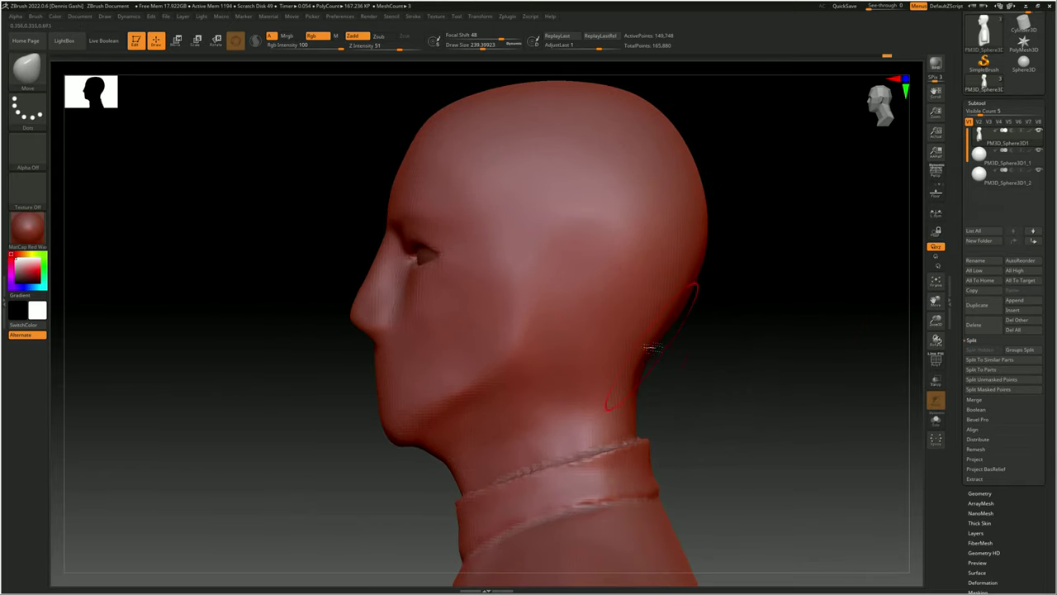
right_click_drag(405, 424, 673, 235)
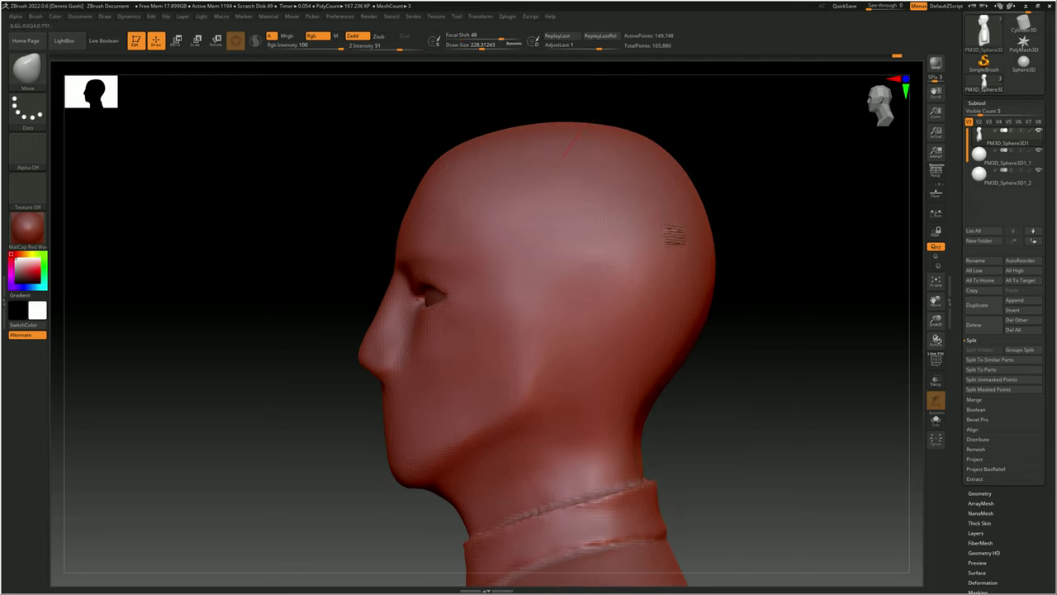
right_click_drag(609, 136, 667, 389)
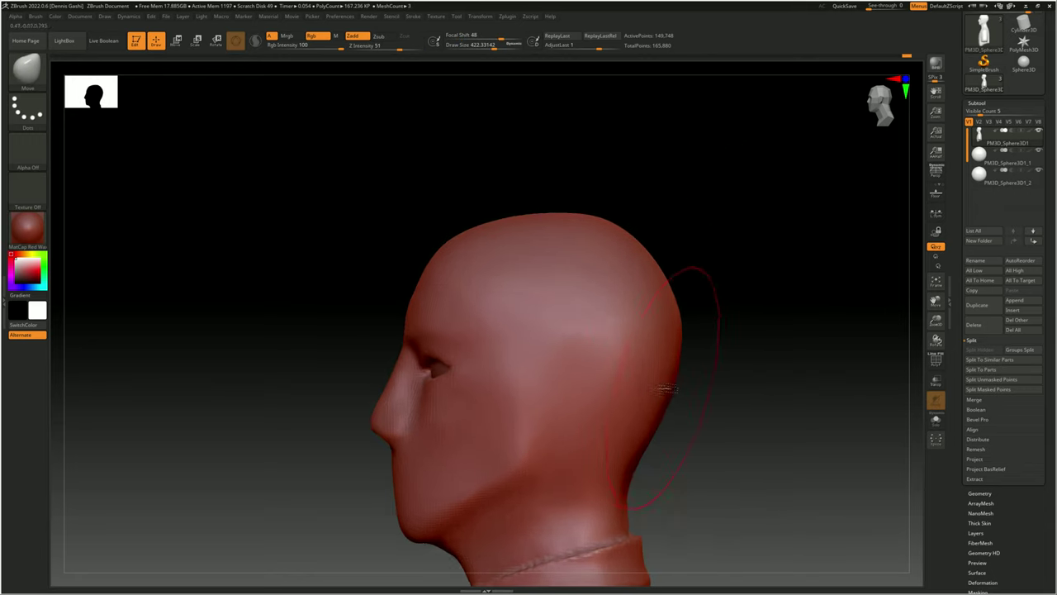
mouse_move(460, 245)
right_mouse_down()
mouse_move(472, 266)
mouse_move(436, 259)
right_mouse_up()
- Return to a front view of the bust and reframe on the collar and shoulder
key("f")
mouse_move(535, 181)
right_mouse_down()
mouse_move(573, 236)
mouse_move(484, 174)
mouse_move(535, 124)
mouse_move(578, 215)
mouse_move(715, 262)
right_mouse_up()
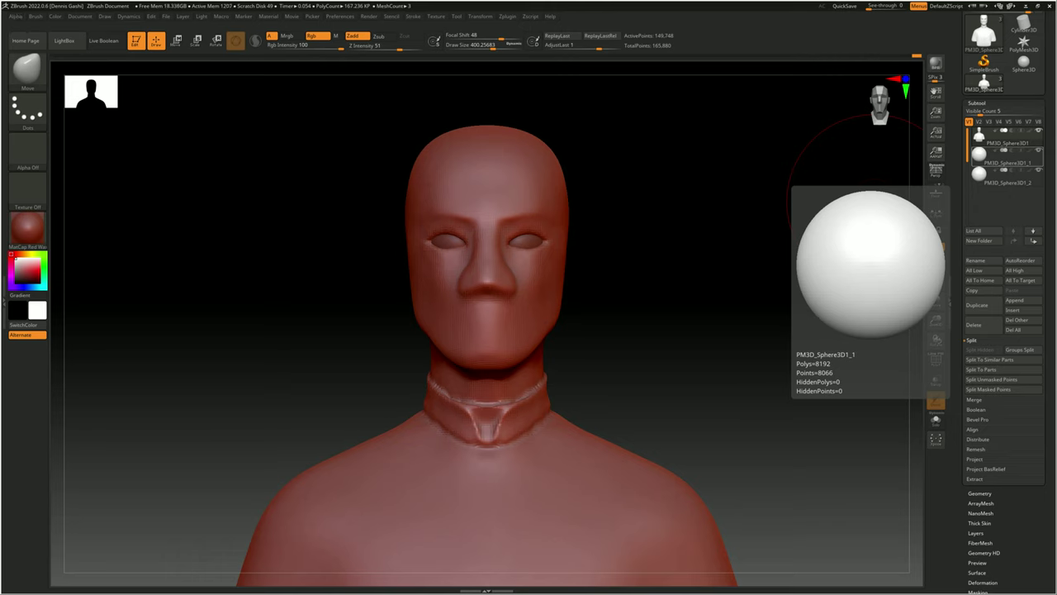
key("space")
mouse_move(496, 289)
right_mouse_down("ctrl")
mouse_move(607, 284)
mouse_move(626, 141)
mouse_move(406, 193)
mouse_move(578, 218)
mouse_move(535, 417)
mouse_move(583, 349)
mouse_move(477, 311)
mouse_move(609, 285)
right_mouse_up("ctrl")
key("space")
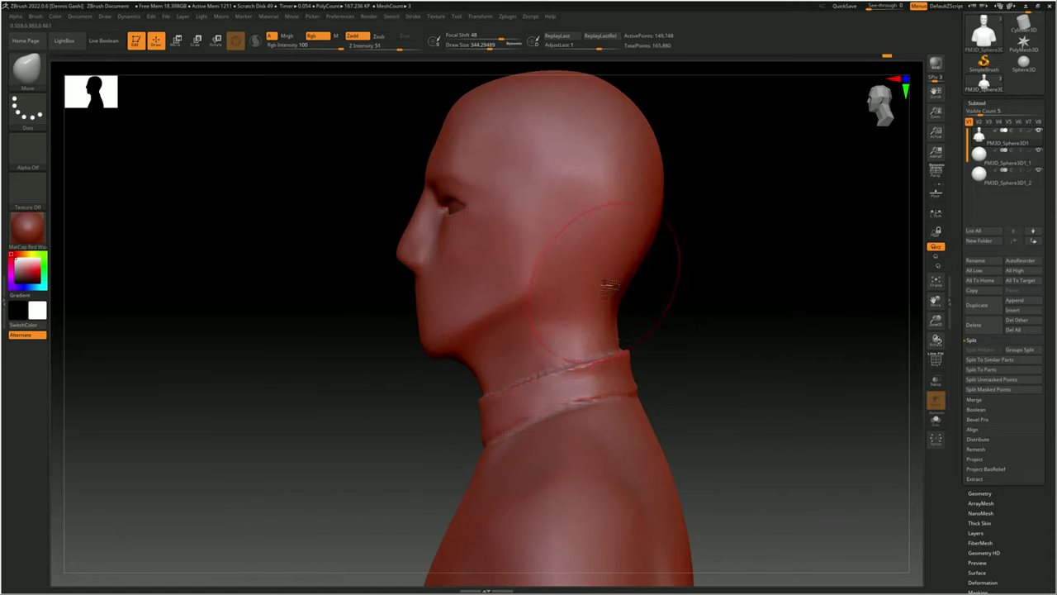
right_click_drag(623, 242, 648, 309, "alt")
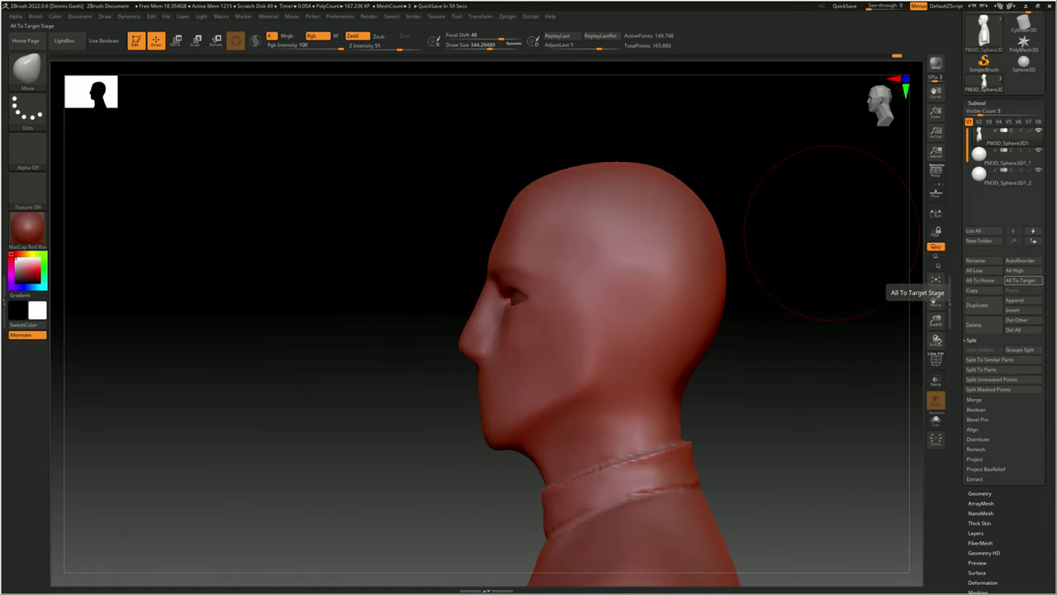
right_click_drag(806, 204, 825, 172, "alt")
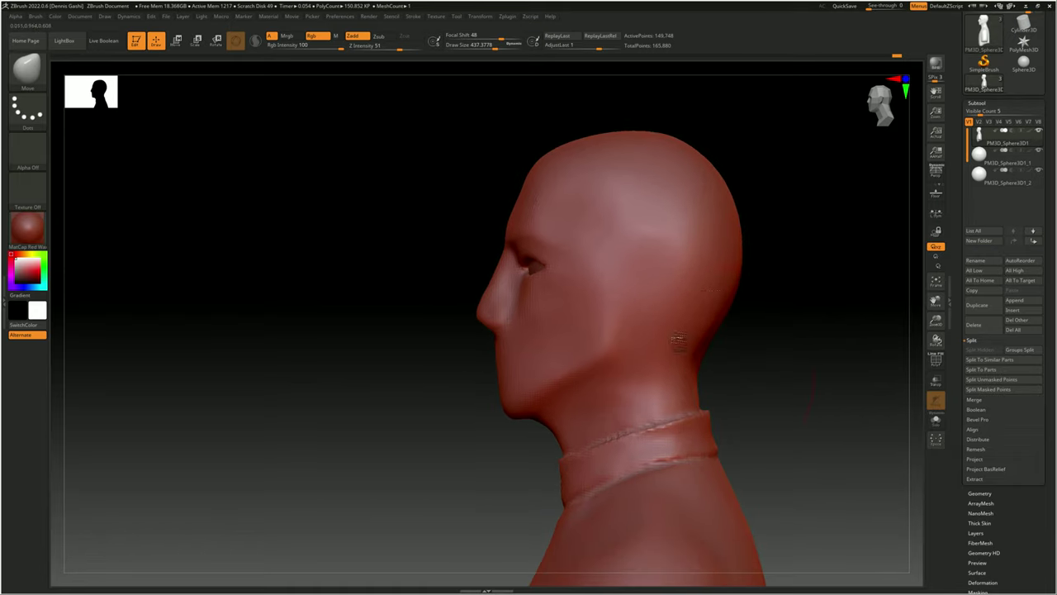
mouse_move(677, 341)
right_mouse_down()
mouse_move(628, 388)
mouse_move(571, 396)
mouse_move(519, 366)
mouse_move(538, 320)
mouse_move(495, 405)
mouse_move(616, 371)
mouse_move(739, 220)
mouse_move(647, 253)
mouse_move(424, 191)
right_mouse_up()
- Inspect the face from the side and below, then shape the right nostril
right_click_drag(807, 307, 822, 289, "alt")
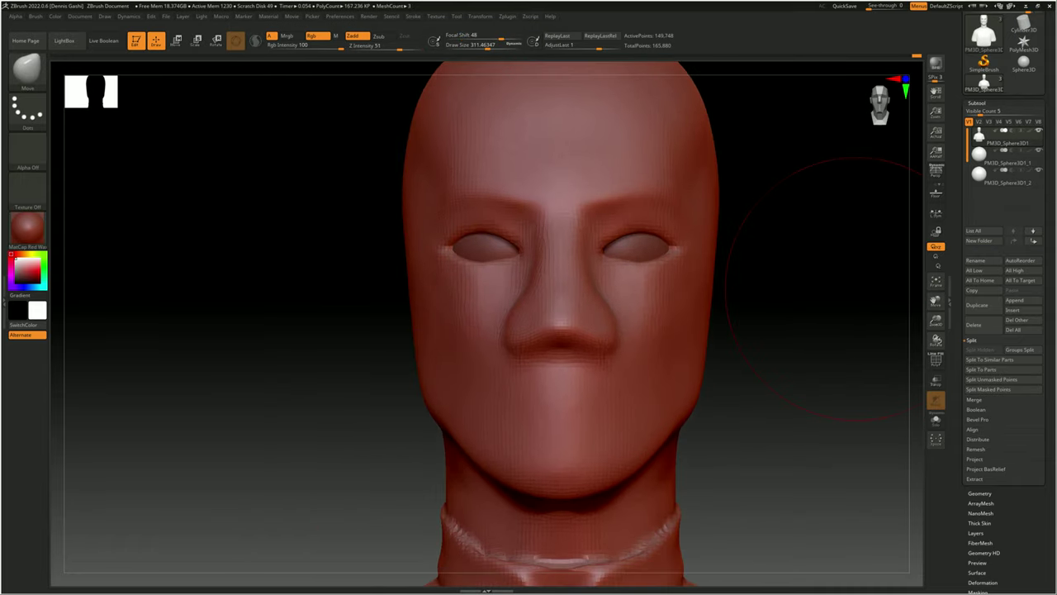
mouse_move(588, 225)
right_mouse_down()
mouse_move(607, 243)
mouse_move(584, 204)
mouse_move(510, 295)
mouse_move(500, 276)
right_mouse_up()
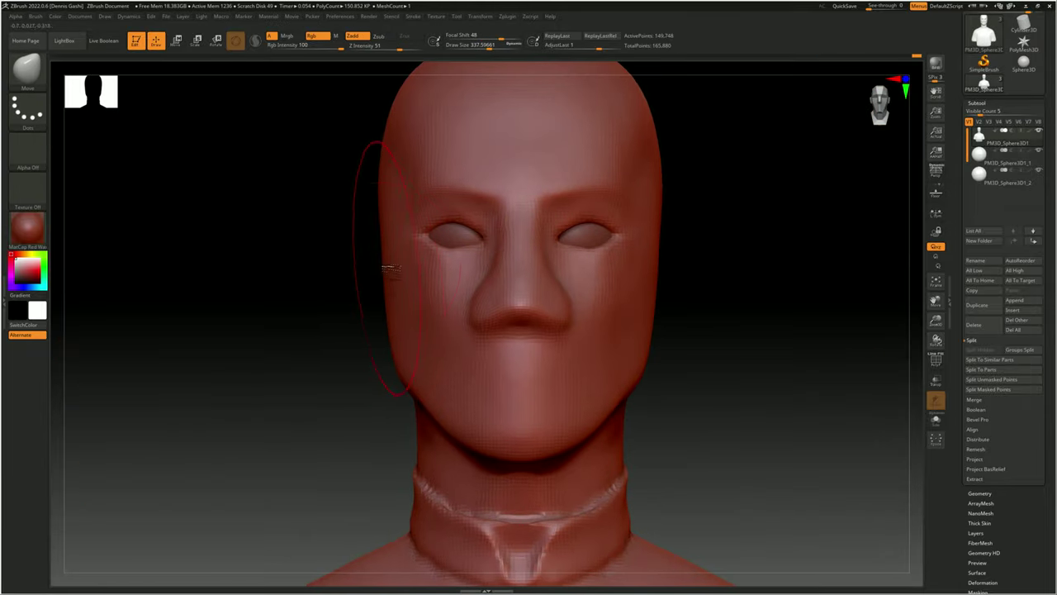
key("space")
mouse_move(388, 268)
right_mouse_down("ctrl")
mouse_move(495, 248)
mouse_move(904, 258)
mouse_move(493, 273)
right_mouse_up("ctrl")
right_click_drag(564, 200, 586, 198)
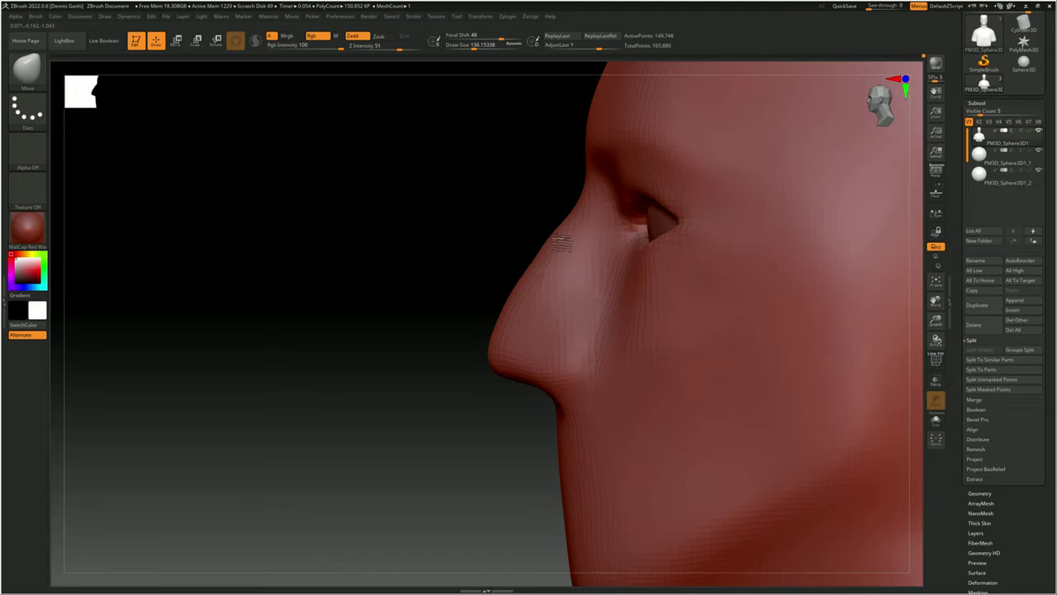
key("space")
right_click_drag(471, 247, 450, 248)
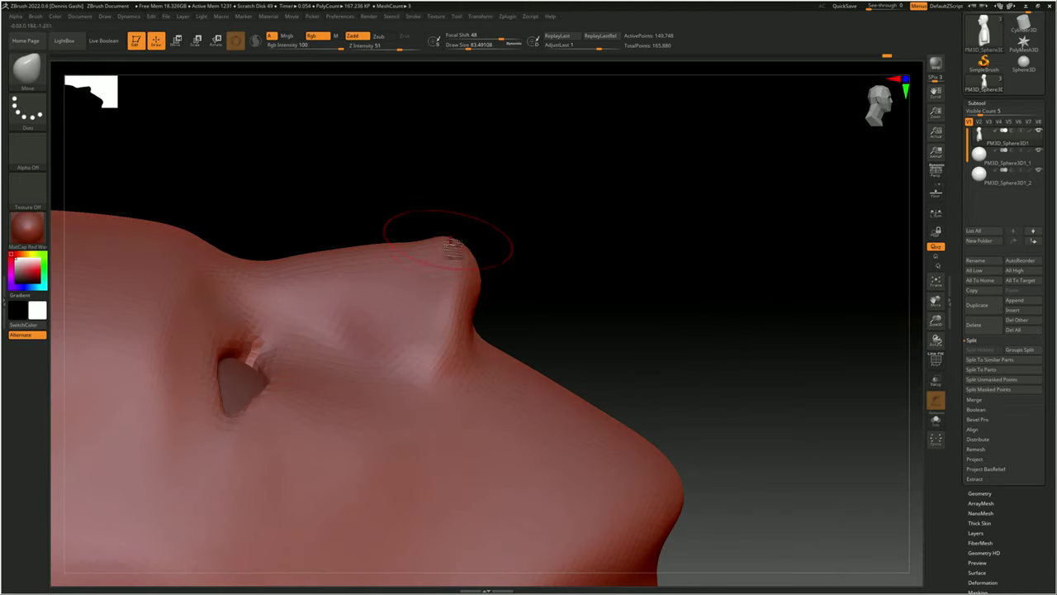
key("space")
mouse_move(410, 278)
right_mouse_down()
mouse_move(520, 309)
mouse_move(570, 301)
mouse_move(574, 339)
right_mouse_up()
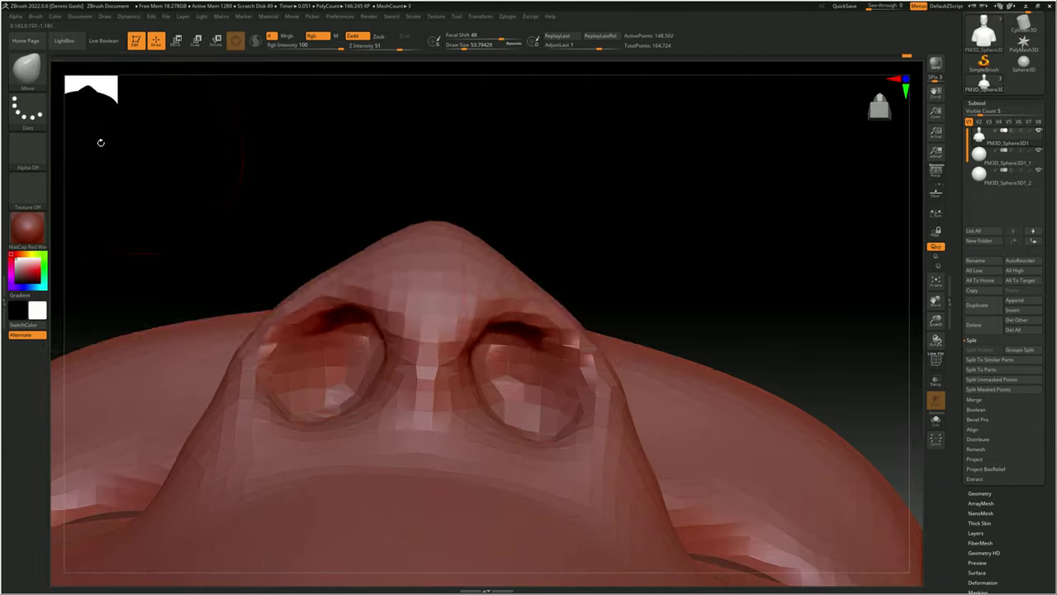
right_click_drag(595, 413, 578, 340, "shift")
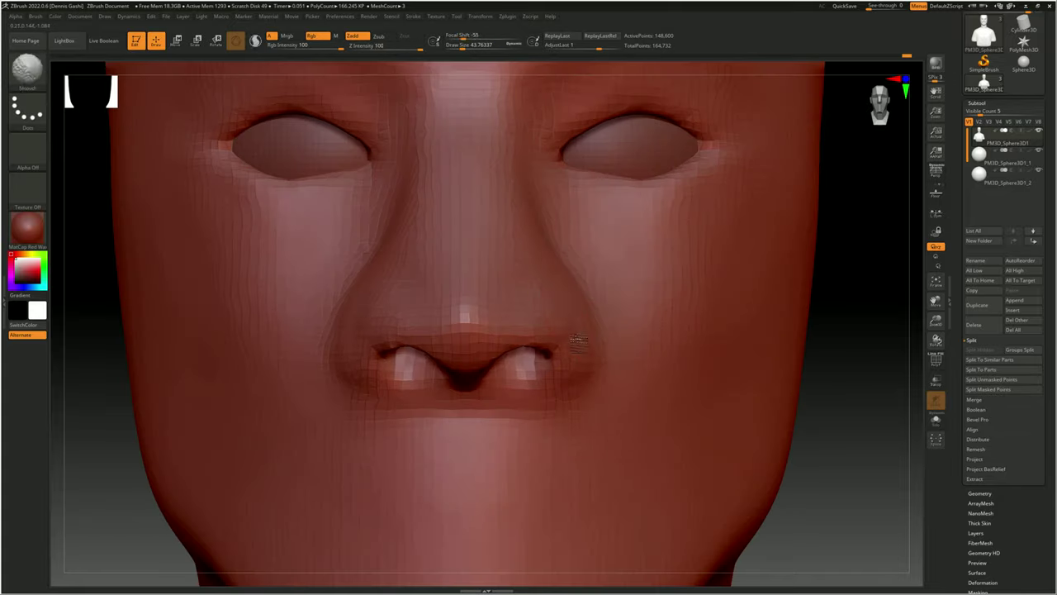
right_click_drag(497, 210, 537, 169, "ctrl")
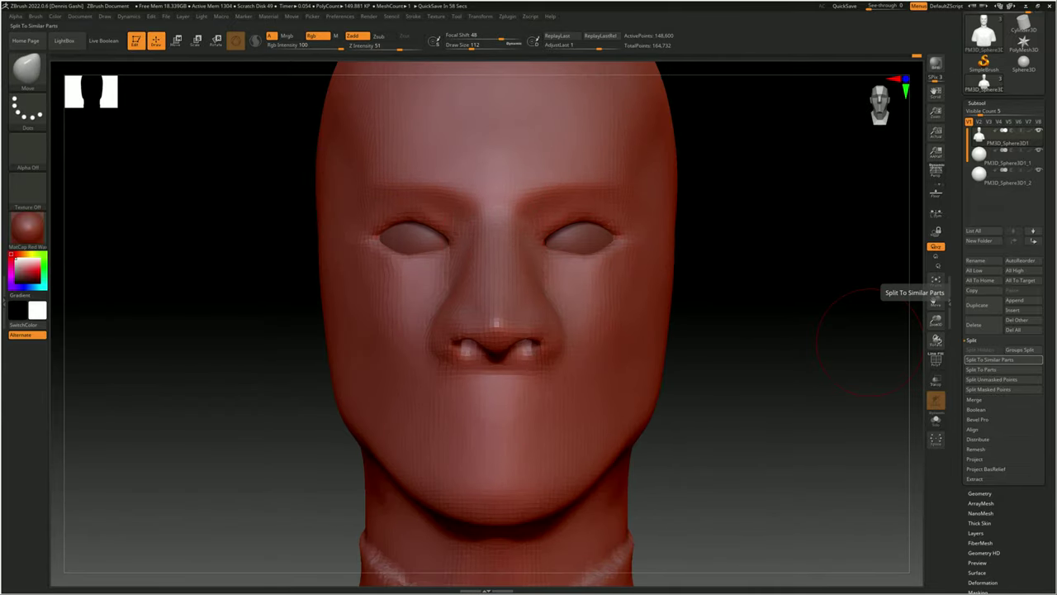
right_click_drag(859, 339, 487, 322, "ctrl")
left_click(529, 323)
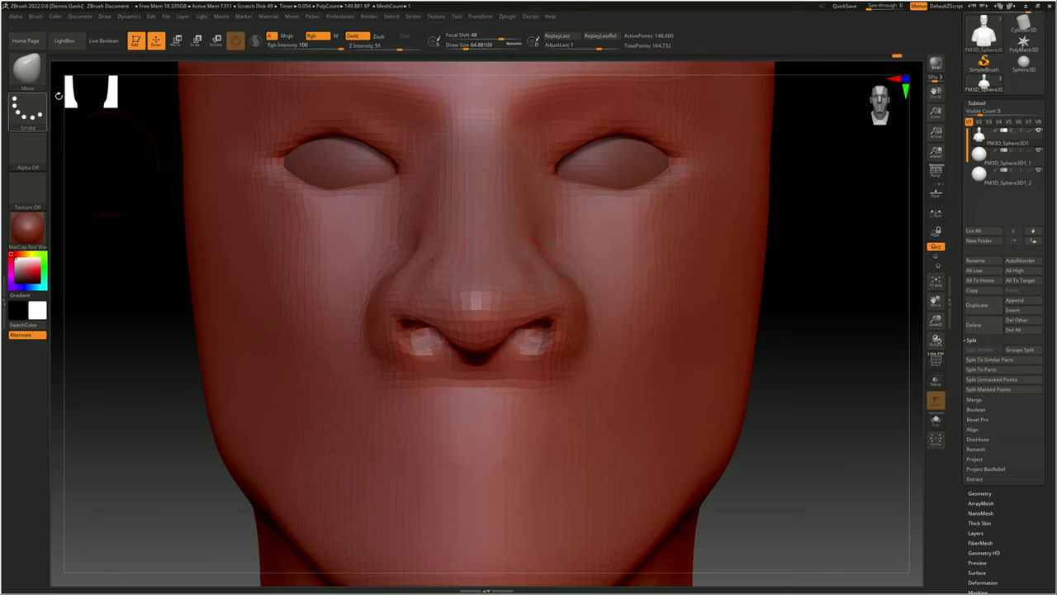
- Zoom in on the right eye and carve a deeper eyelid crease above it
left_click_drag(58, 96, 495, 256, "alt")
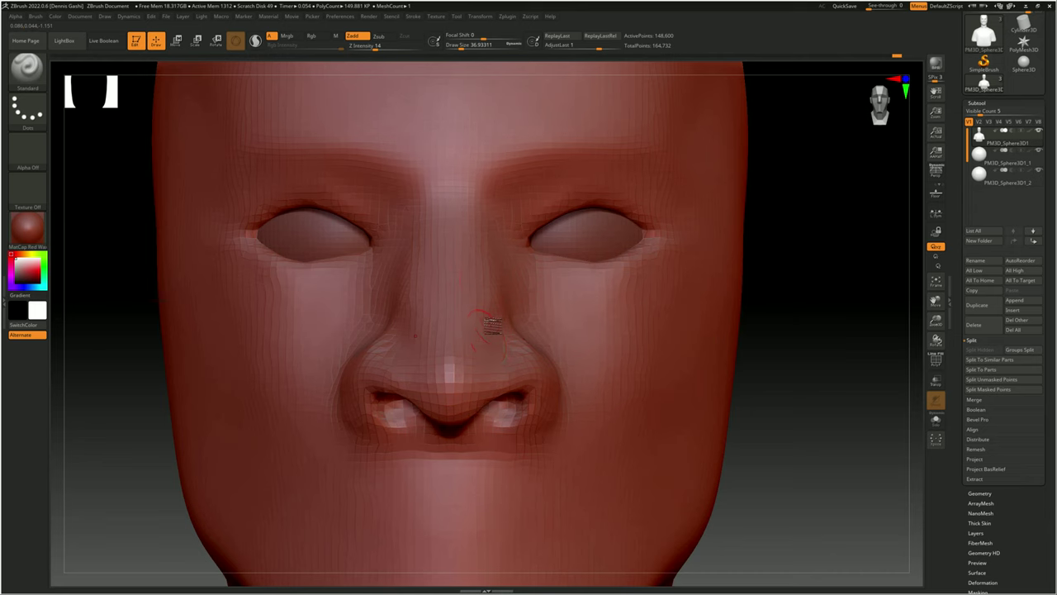
left_click_drag(470, 219, 480, 266, "alt")
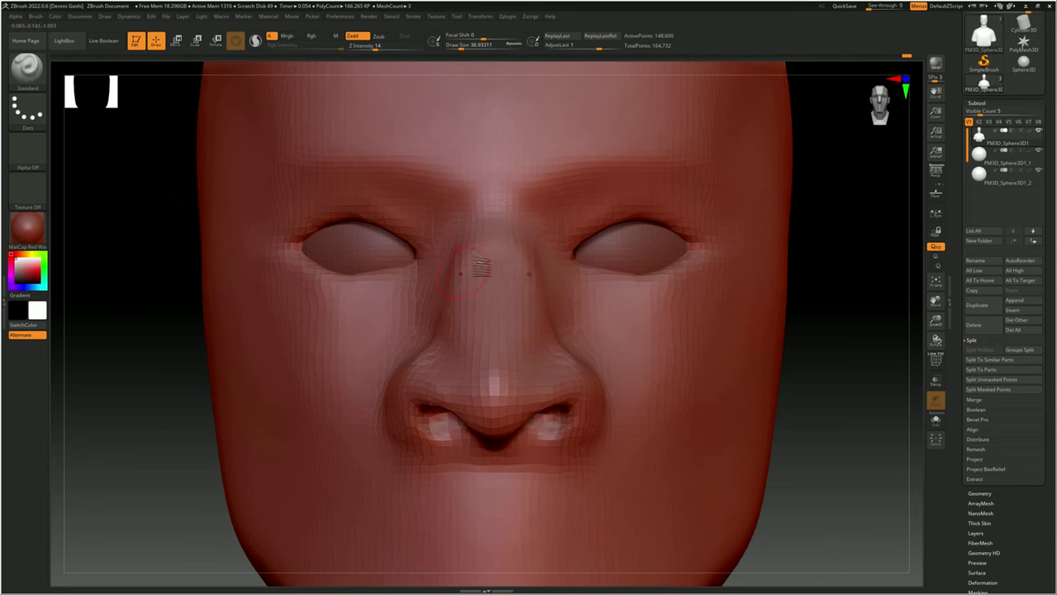
key("shift")
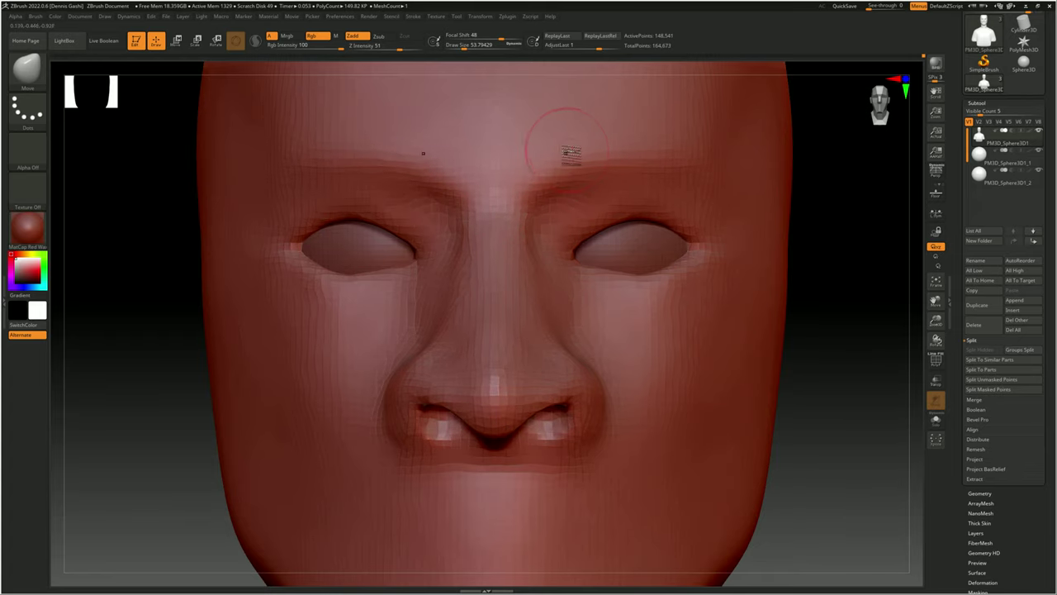
left_click_drag(570, 153, 722, 357, "alt")
left_click_drag(467, 316, 490, 336, "alt")
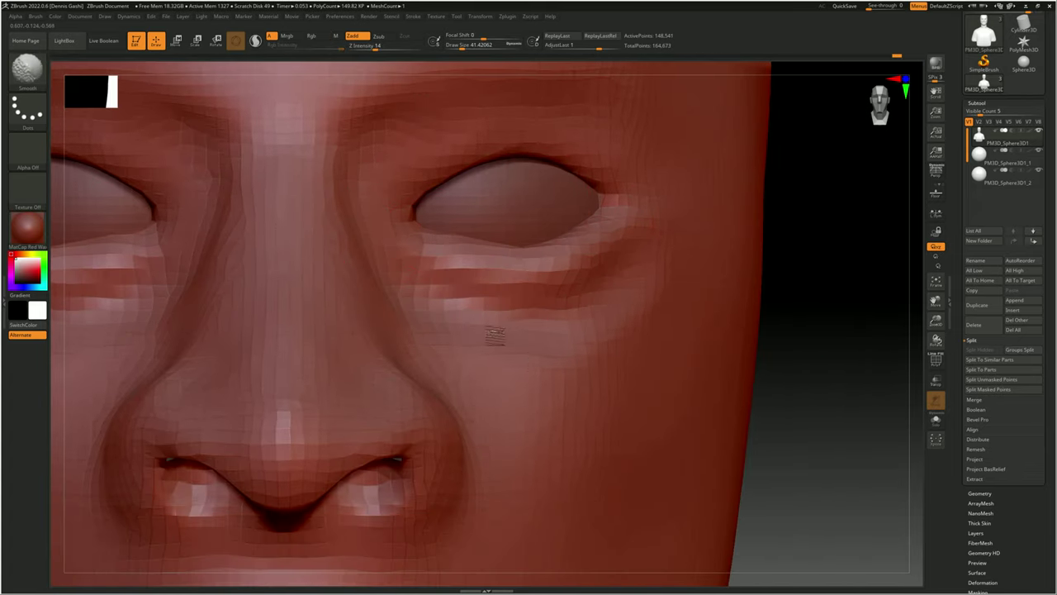
mouse_move(491, 335)
right_mouse_down()
mouse_move(457, 320)
mouse_move(653, 259)
mouse_move(680, 200)
mouse_move(661, 200)
mouse_move(785, 288)
right_mouse_up()
left_click_drag(652, 227, 569, 235)
left_click_drag(701, 256, 434, 287)
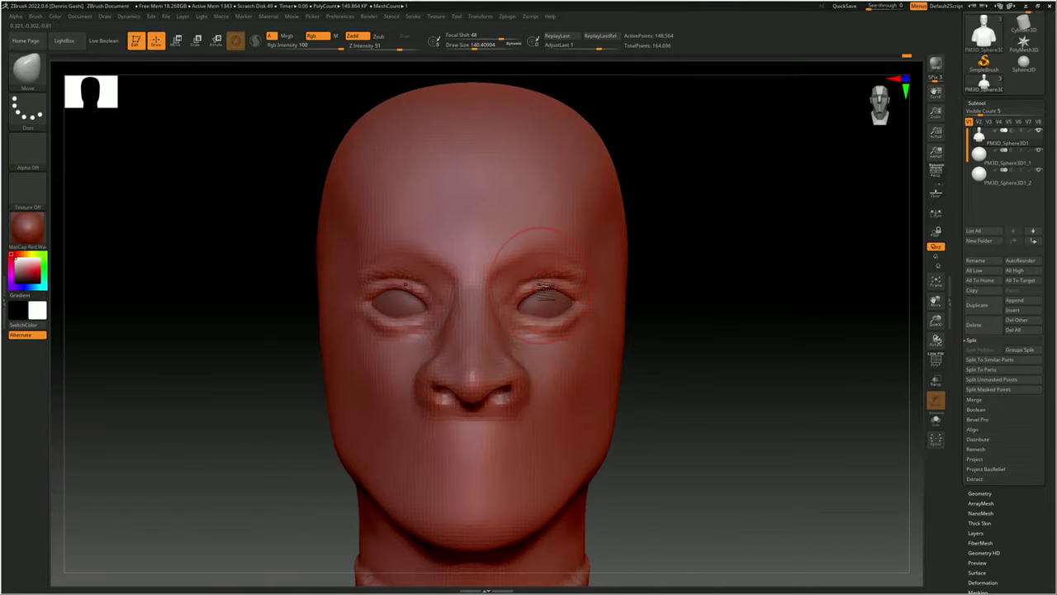
mouse_move(545, 285)
right_mouse_down()
mouse_move(548, 212)
mouse_move(610, 200)
right_mouse_up()
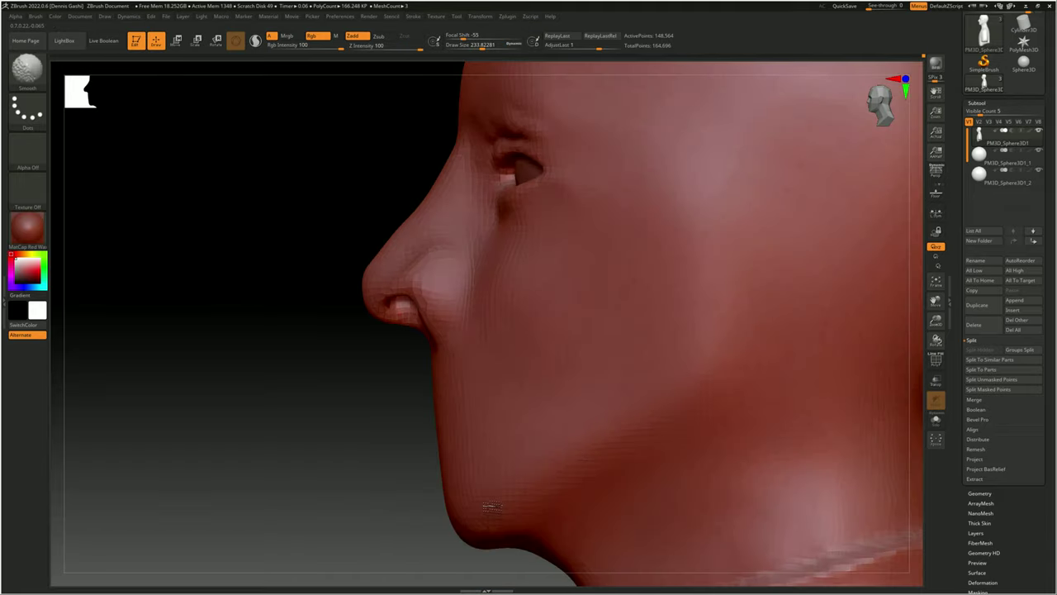
- Frame the face from the front and select the Standard brush (B-S-T)
right_click_drag(487, 185, 609, 192, "ctrl")
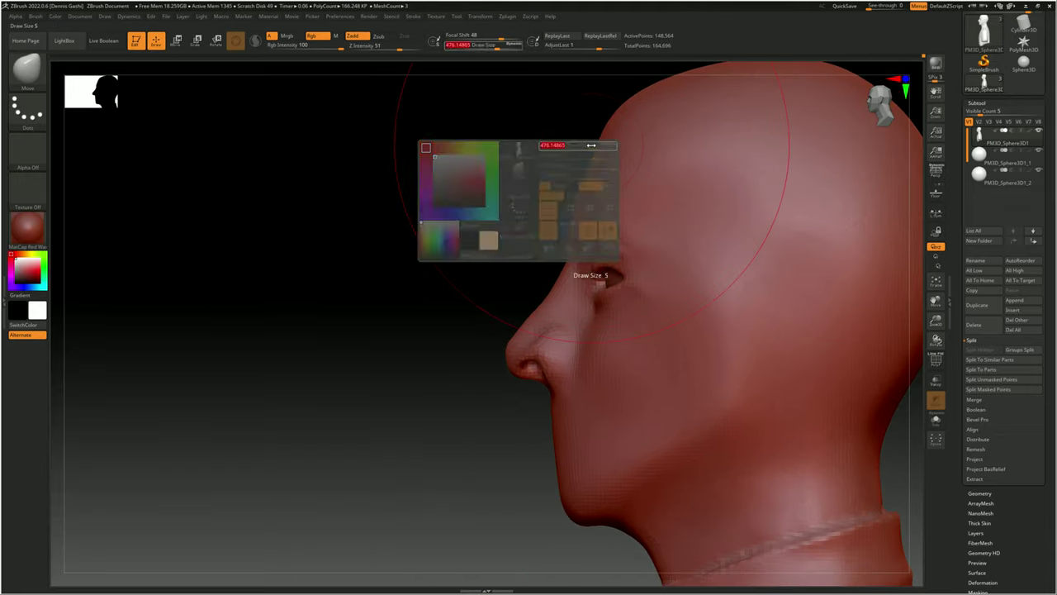
mouse_move(829, 228)
right_mouse_down("ctrl")
mouse_move(936, 301)
mouse_move(545, 219)
right_mouse_up("ctrl")
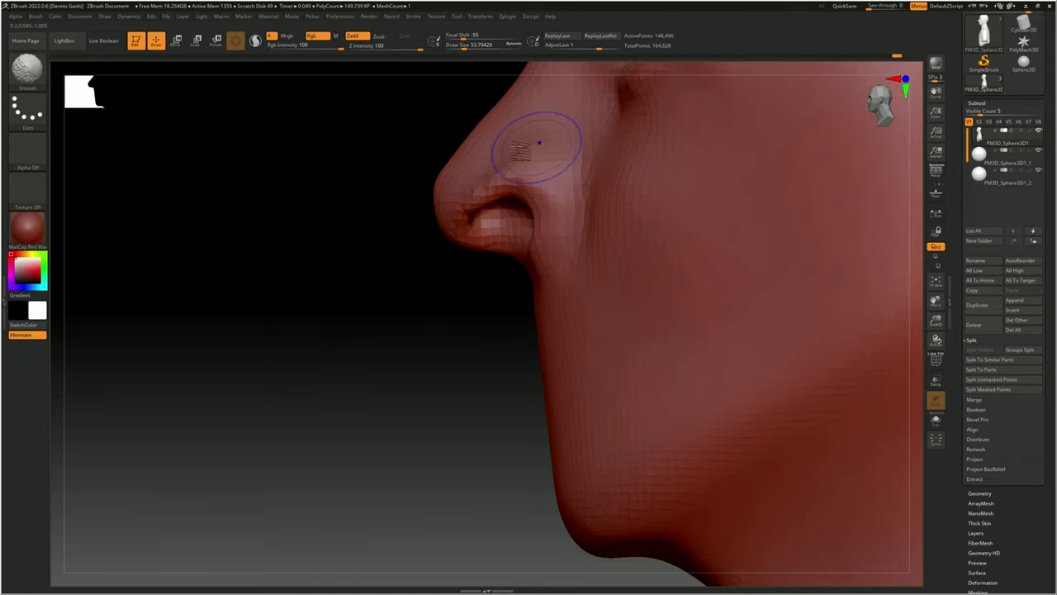
mouse_move(539, 143)
right_mouse_down()
mouse_move(632, 169)
mouse_move(552, 263)
mouse_move(502, 248)
mouse_move(535, 225)
right_mouse_up()
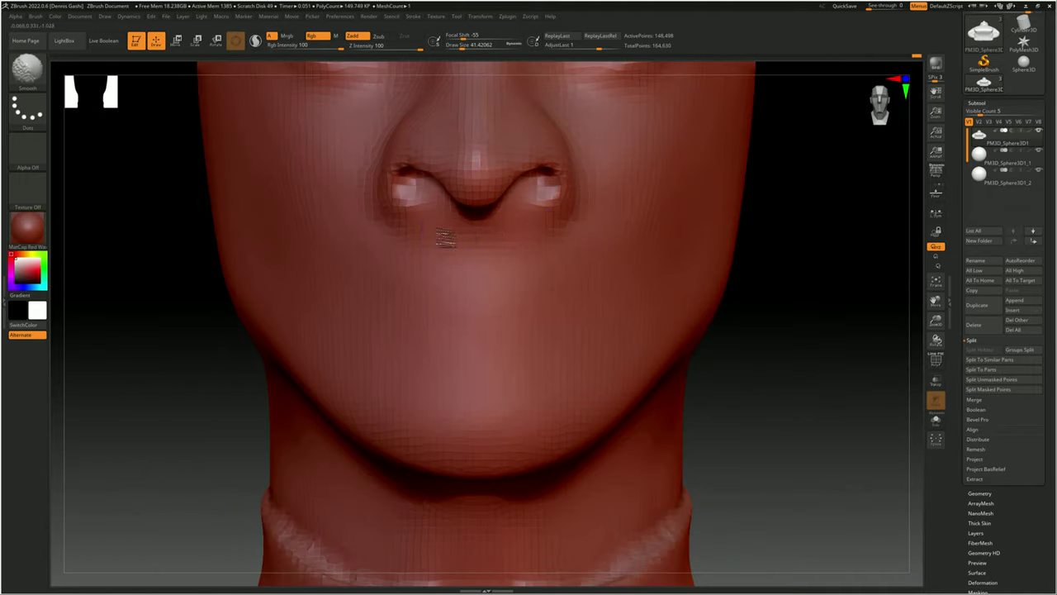
right_click_drag(444, 238, 488, 231, "ctrl")
key("f")
right_click_drag(516, 266, 781, 284, "ctrl")
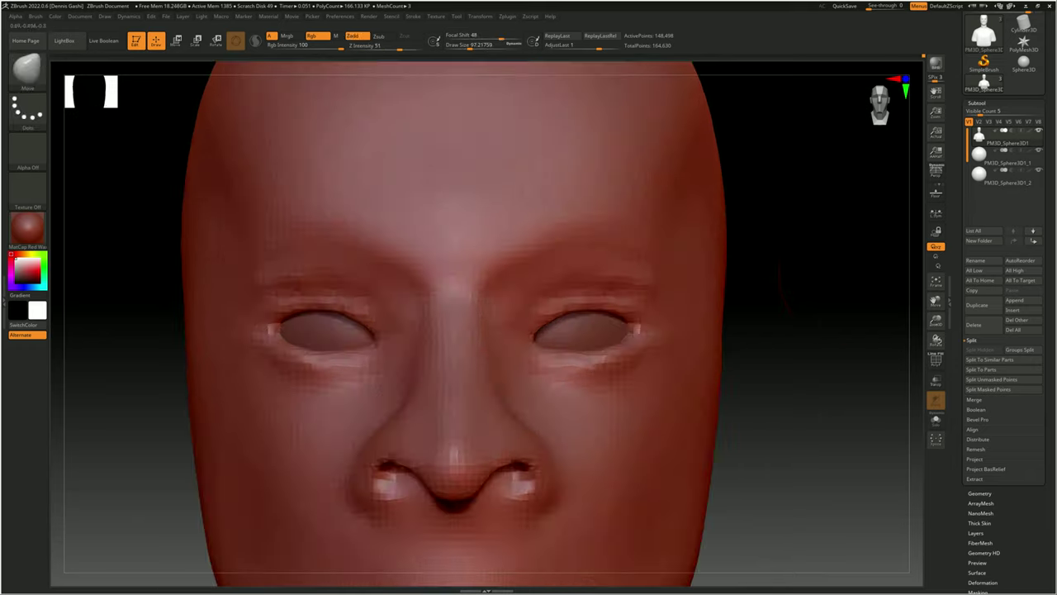
key("b")
key("s")
key("t")
- Collapse the subtool list and switch to the Move brush (B-M-V)
mouse_move(678, 252)
right_mouse_down("ctrl")
mouse_move(477, 271)
mouse_move(529, 267)
right_mouse_up("ctrl")
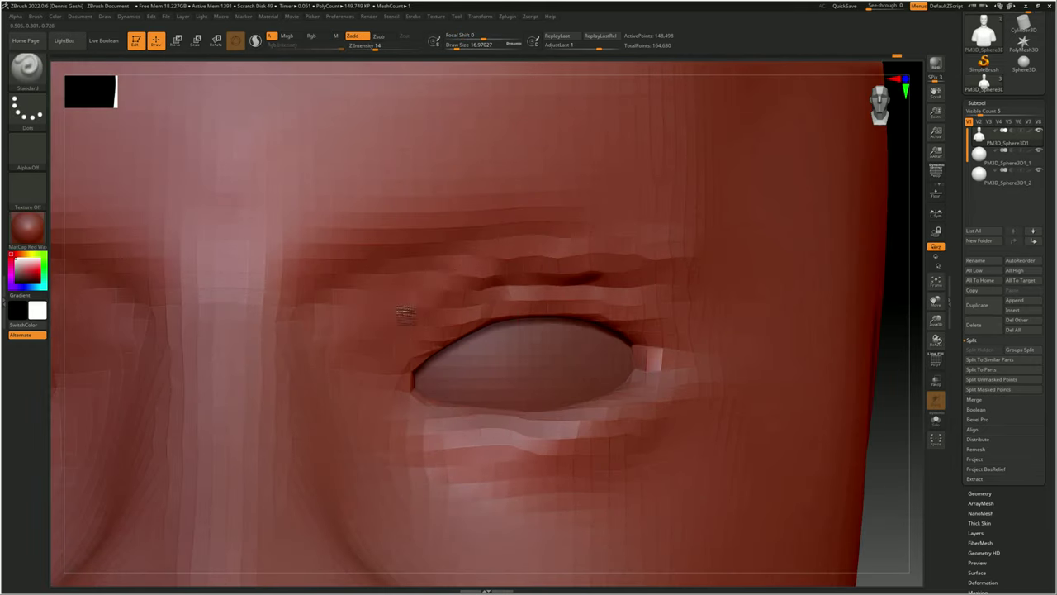
key("f")
left_click(977, 102)
key("b")
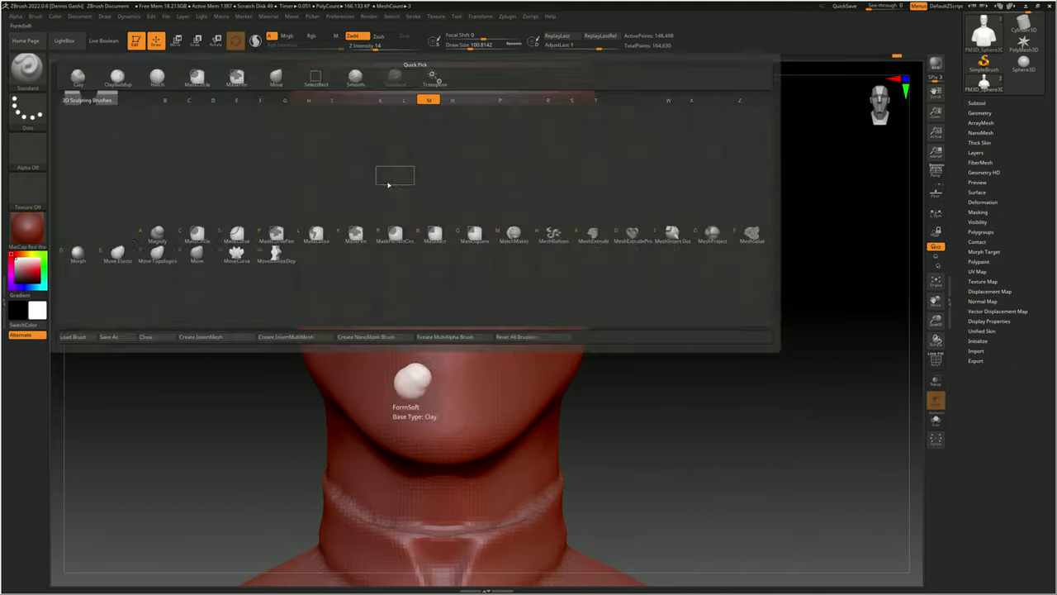
key("m")
key("v")
- Refine the face with the Move brush from three-quarter and front views
mouse_move(528, 272)
right_mouse_down()
mouse_move(409, 261)
mouse_move(434, 153)
mouse_move(384, 198)
right_mouse_up()
right_click_drag(368, 137, 444, 232)
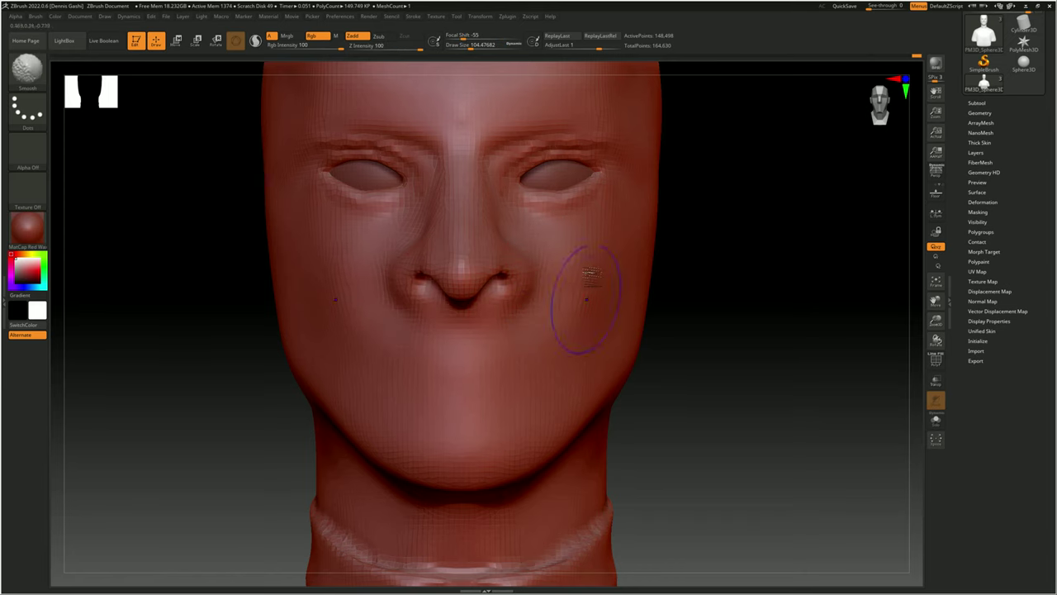
right_click_drag(634, 299, 558, 321, "alt")
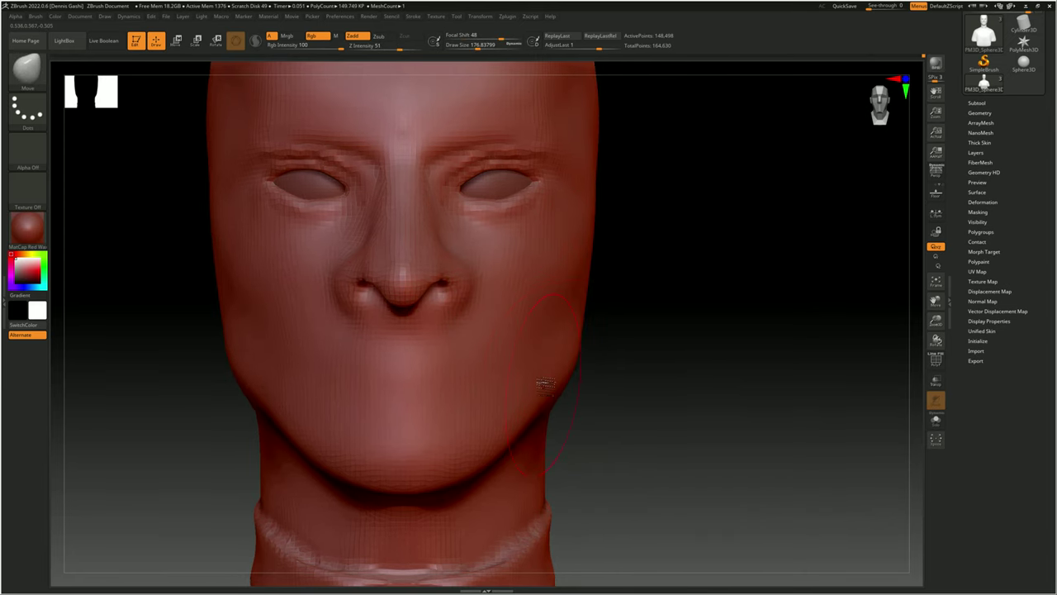
right_click_drag(545, 384, 570, 340)
mouse_move(453, 312)
right_mouse_down()
mouse_move(413, 322)
mouse_move(585, 255)
right_mouse_up()
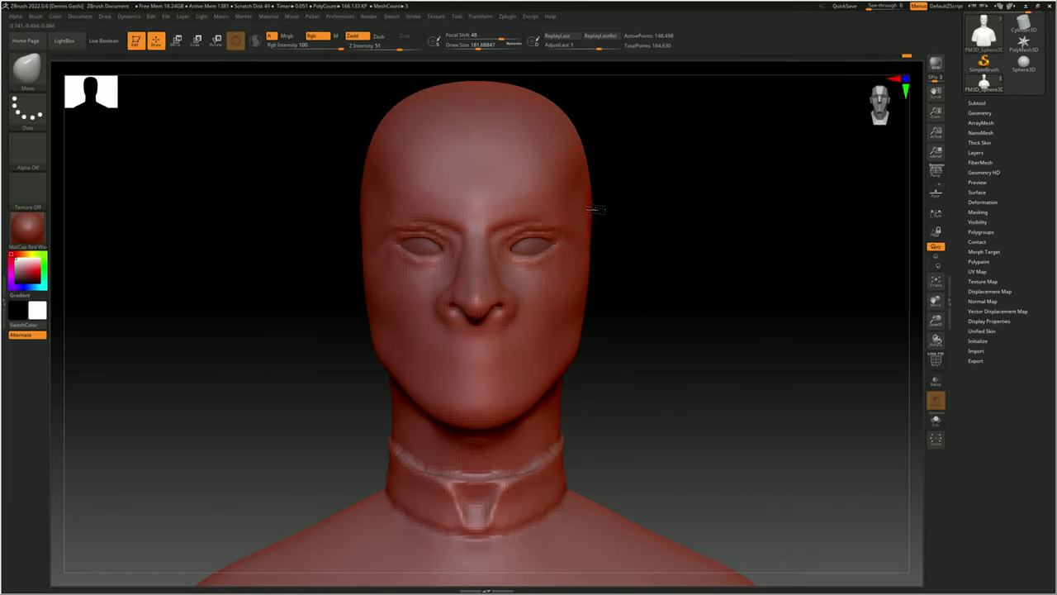
right_click_drag(593, 175, 386, 192)
right_click(312, 212)
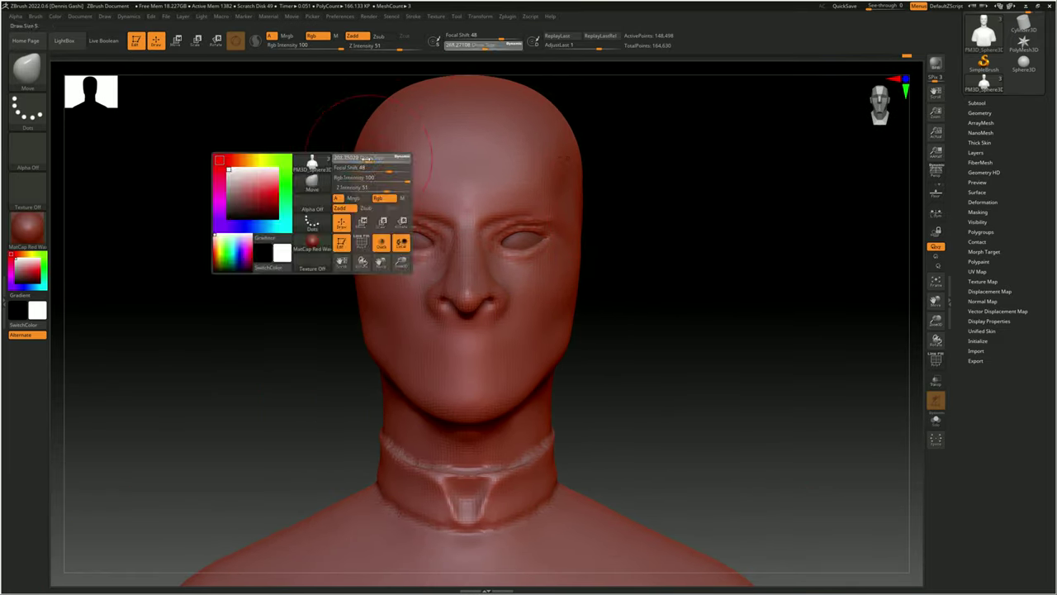
right_click_drag(312, 212, 502, 258)
mouse_move(535, 146)
right_mouse_down()
mouse_move(360, 182)
mouse_move(547, 278)
mouse_move(858, 280)
mouse_move(778, 295)
mouse_move(589, 247)
mouse_move(651, 270)
right_mouse_up()
- Mask a circle on the side of the head, invert it, pull the ear out, and clear the mask
mouse_move(628, 337)
right_mouse_down()
mouse_move(699, 307)
mouse_move(555, 320)
right_mouse_up()
left_click_drag(555, 319, 618, 365, "ctrl")
right_click_drag(618, 366, 828, 250)
left_click(829, 249, "ctrl")
left_click_drag(603, 281, 619, 253)
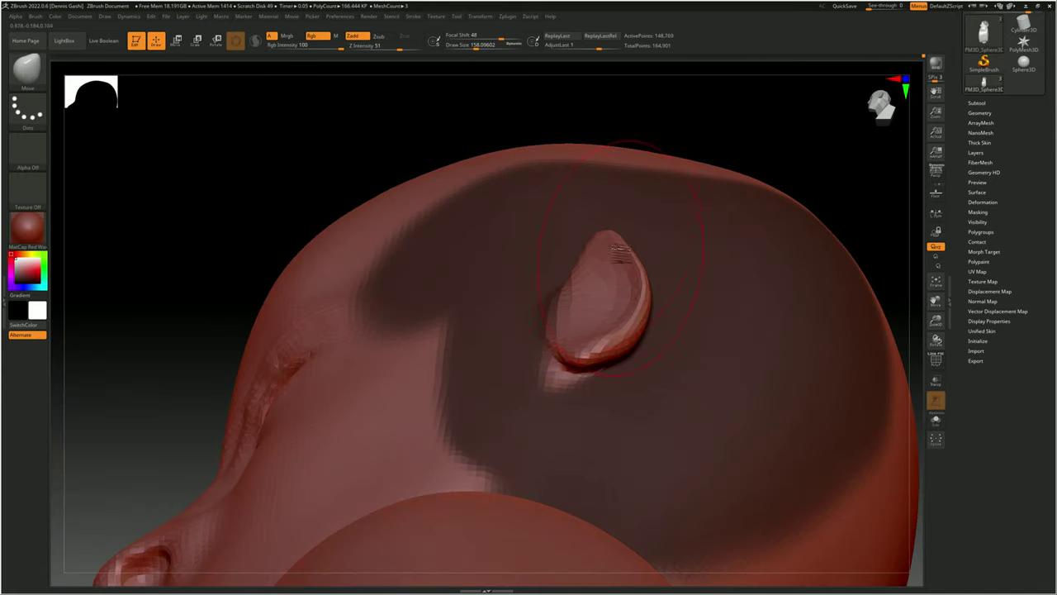
left_click(760, 253, "ctrl")
- Make the brush smaller and check the new ear from profile and front
mouse_move(586, 277)
right_mouse_down()
mouse_move(760, 253)
mouse_move(566, 272)
right_mouse_up()
key("space")
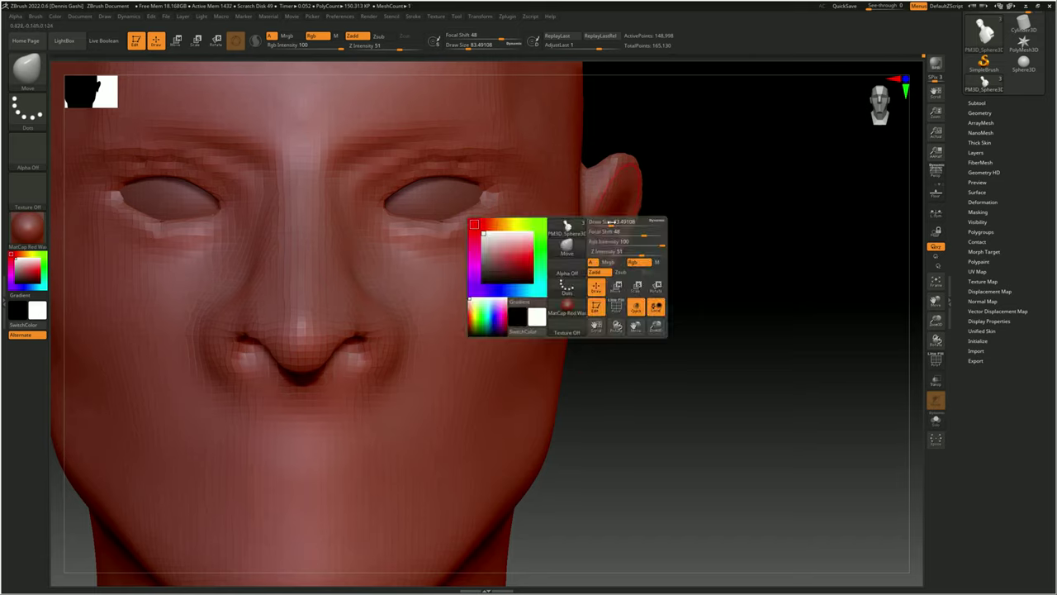
mouse_move(384, 322)
right_mouse_down()
mouse_move(672, 189)
mouse_move(562, 363)
right_mouse_up()
key("space")
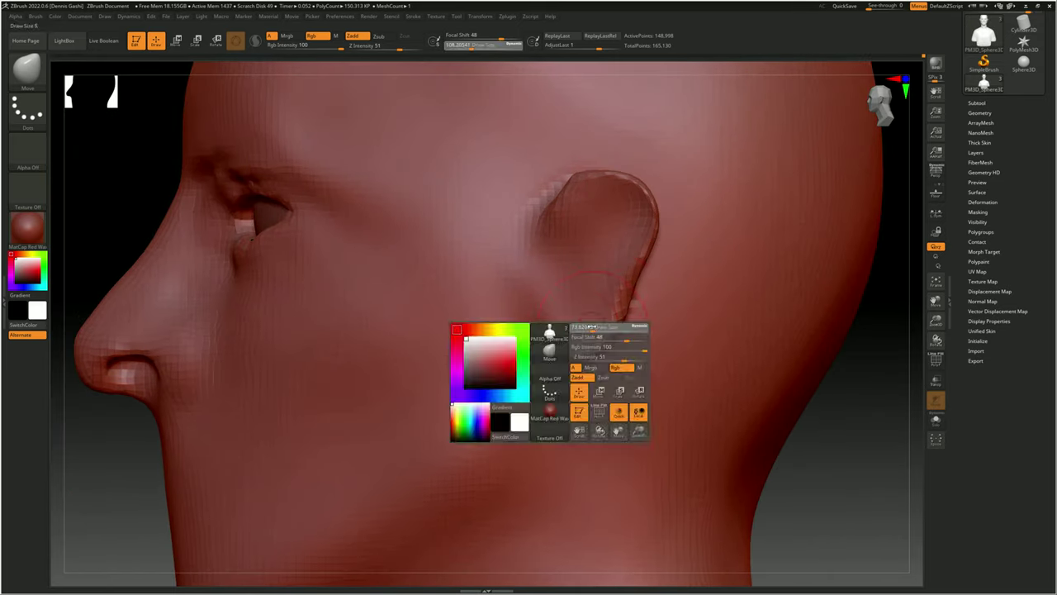
left_click_drag(595, 332, 571, 331)
mouse_move(636, 223)
right_mouse_down("alt")
mouse_move(847, 393)
mouse_move(602, 272)
mouse_move(505, 265)
right_mouse_up("alt")
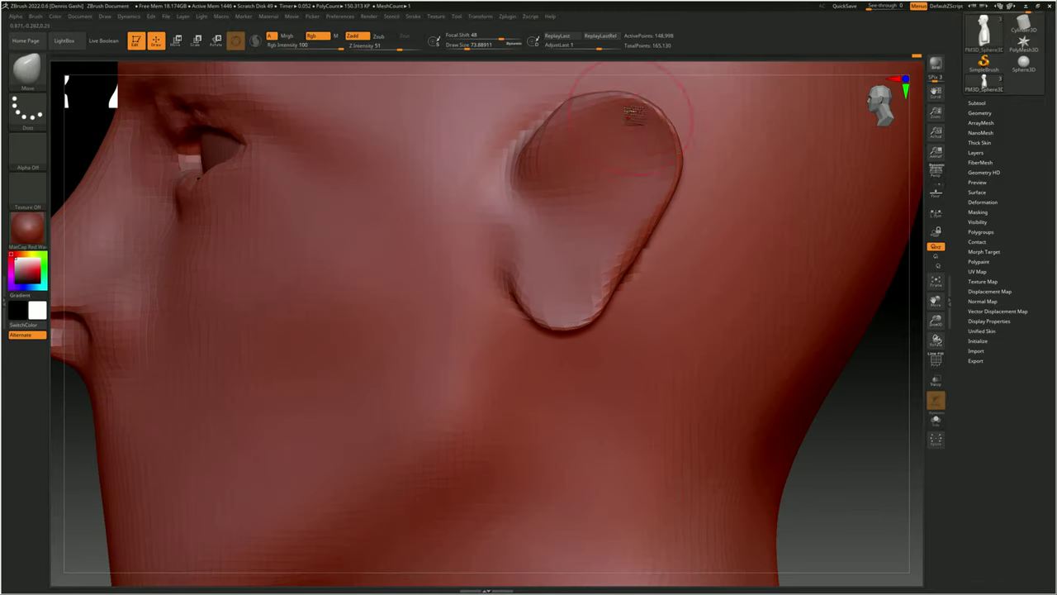
mouse_move(632, 116)
right_mouse_down()
mouse_move(578, 247)
mouse_move(744, 413)
mouse_move(607, 403)
mouse_move(578, 363)
mouse_move(316, 283)
right_mouse_up()
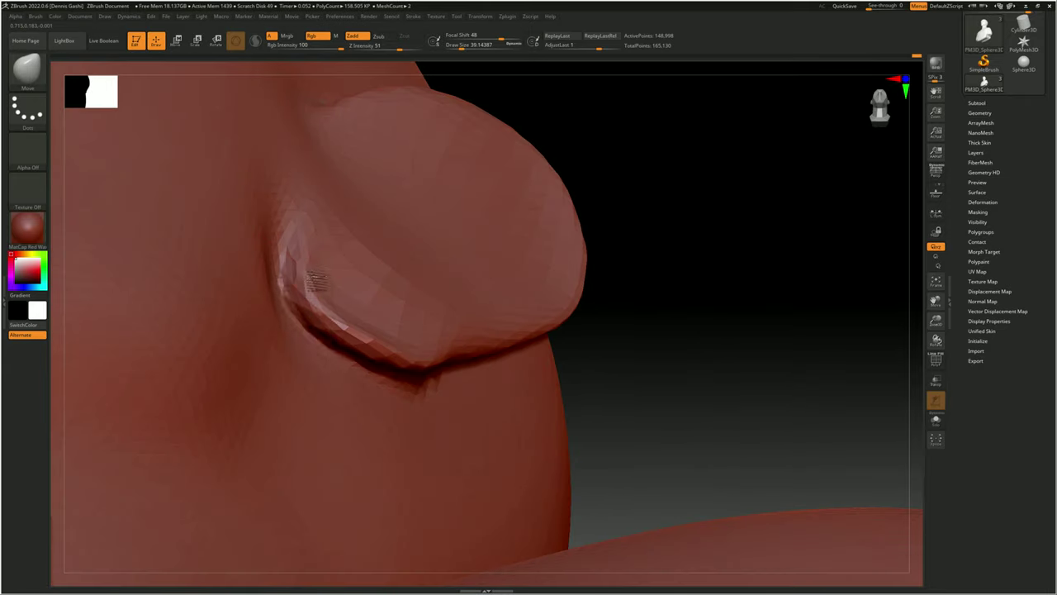
mouse_move(704, 291)
right_mouse_down("alt")
mouse_move(289, 301)
mouse_move(413, 314)
mouse_move(368, 322)
mouse_move(363, 248)
mouse_move(363, 346)
mouse_move(355, 181)
mouse_move(525, 363)
mouse_move(496, 347)
mouse_move(479, 248)
mouse_move(464, 336)
right_mouse_up("alt")
- Sculpt the ear's outer rim and central hollow with the Standard brush
key("b")
key("s")
key("t")
right_click_drag(505, 288, 412, 239, "alt")
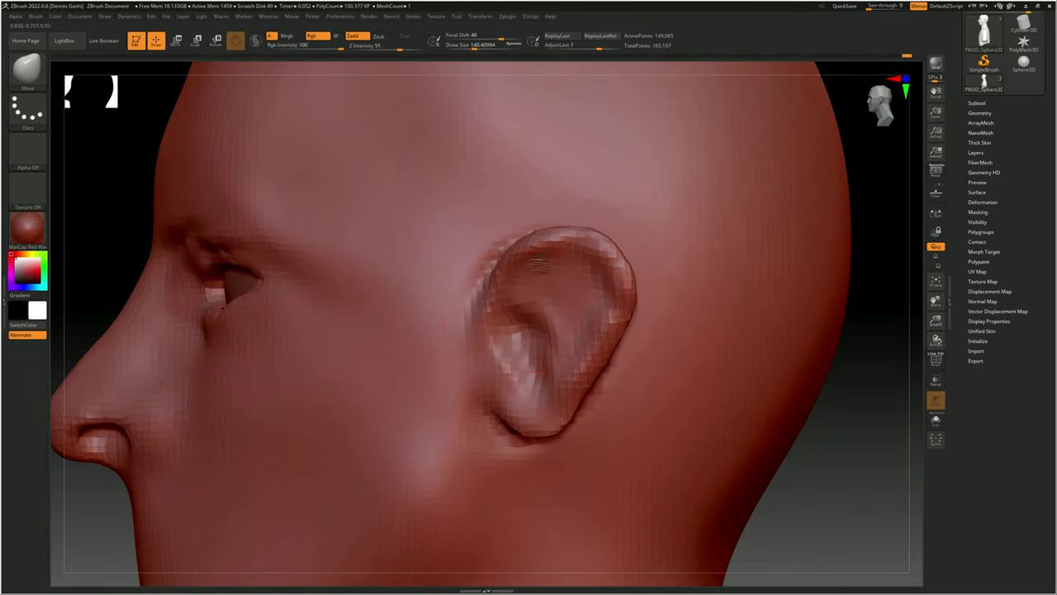
key("space")
mouse_move(611, 388)
right_mouse_down("alt")
mouse_move(637, 342)
mouse_move(660, 208)
mouse_move(694, 162)
right_mouse_up("alt")
key("space")
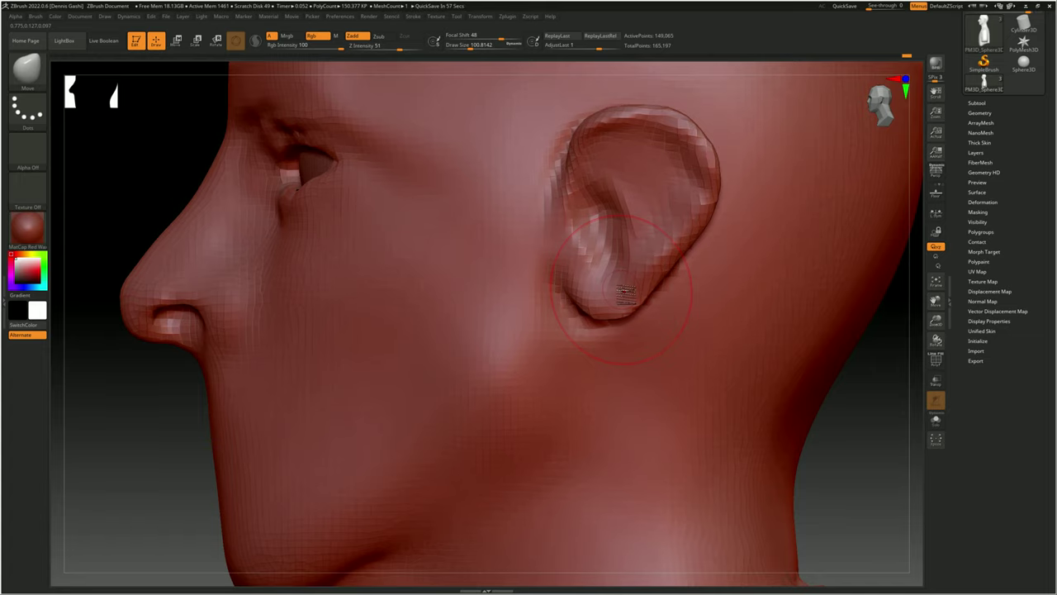
mouse_move(624, 289)
right_mouse_down("alt")
mouse_move(602, 165)
mouse_move(614, 123)
mouse_move(673, 275)
mouse_move(608, 295)
mouse_move(573, 223)
mouse_move(460, 264)
mouse_move(578, 212)
mouse_move(589, 277)
mouse_move(518, 213)
right_mouse_up("alt")
key("space")
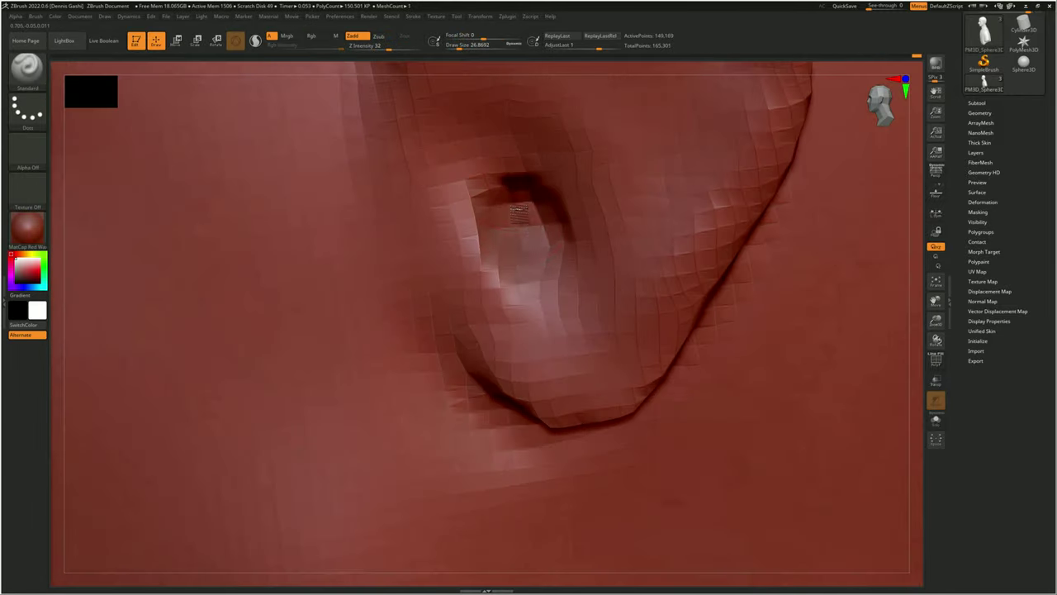
- Apply the MatCap Gray material to the bust
key("f")
key("space")
left_click(28, 227)
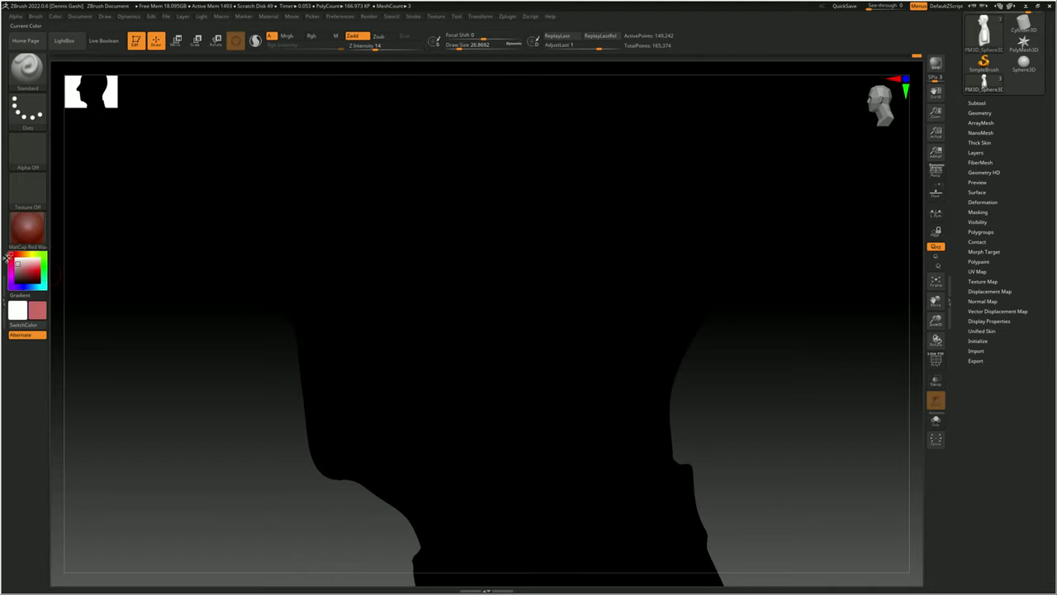
left_click(198, 237)
- Switch to the Move brush, zoom out over the ear, then select the Standard brush
key("b")
key("m")
key("v")
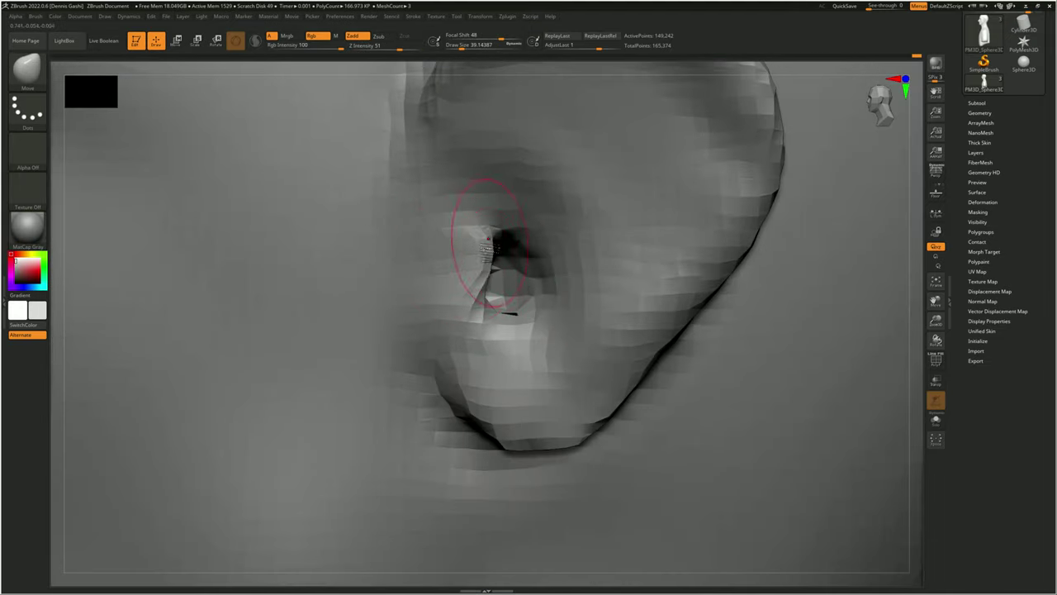
mouse_move(539, 260)
right_mouse_down("ctrl")
mouse_move(567, 314)
mouse_move(484, 342)
mouse_move(502, 342)
mouse_move(553, 200)
mouse_move(578, 248)
right_mouse_up("ctrl")
key("b")
key("s")
key("t")
- Remesh the bust with DynaMesh from Tool > Geometry for more resolution
left_click(980, 112)
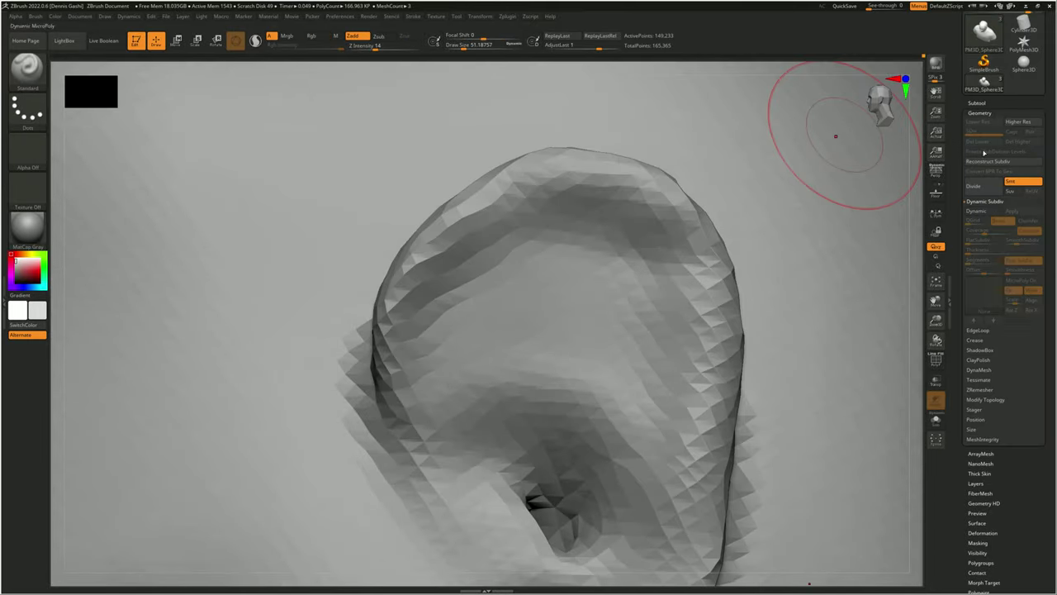
left_click(984, 201)
left_click(978, 250)
left_click(979, 265)
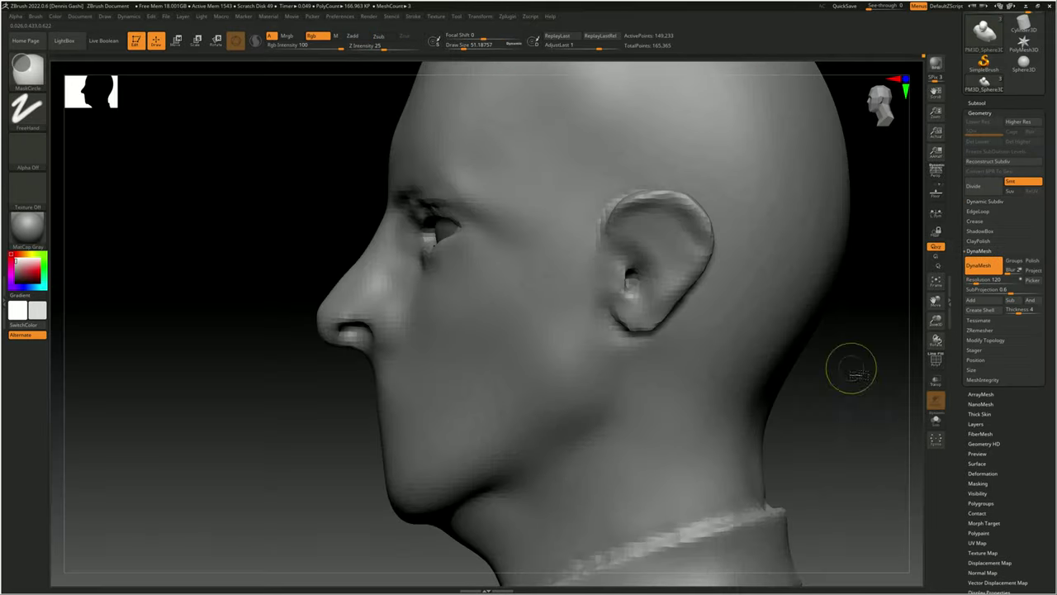
- Sculpt the ear's rim, bowl and canal, alternating the Move and Smooth brushes
mouse_move(698, 161)
right_mouse_down("ctrl")
mouse_move(542, 236)
mouse_move(615, 260)
right_mouse_up("ctrl")
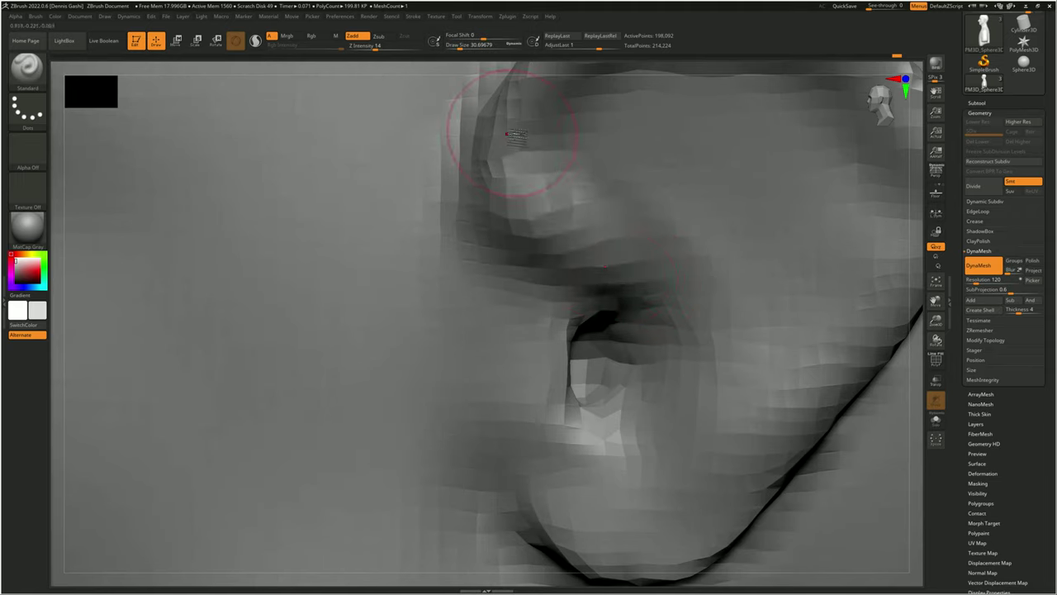
mouse_move(692, 281)
right_mouse_down()
mouse_move(590, 286)
mouse_move(673, 345)
right_mouse_up()
right_click_drag(561, 384, 569, 357)
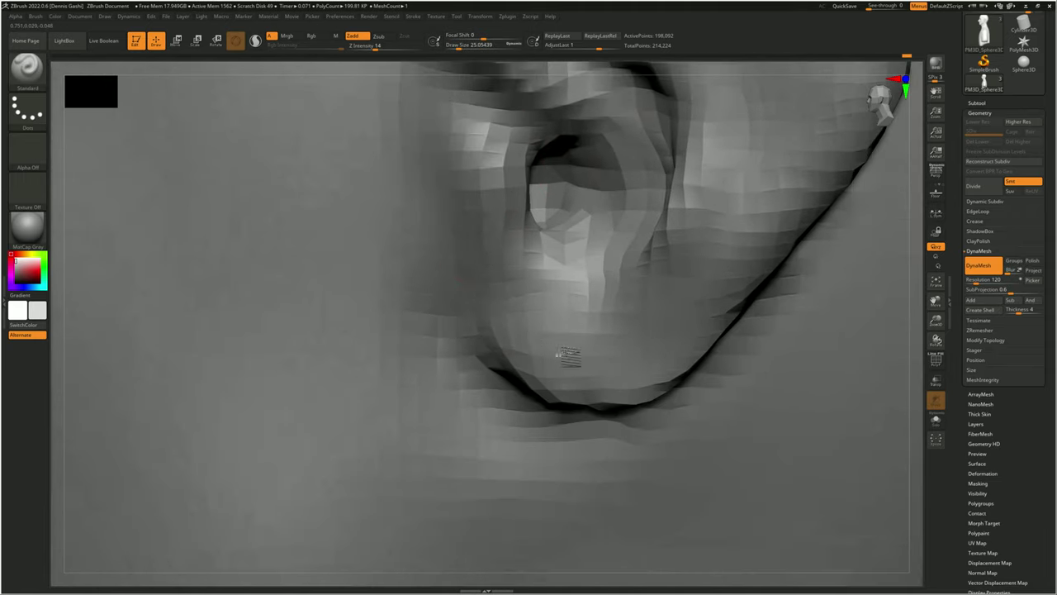
mouse_move(657, 248)
right_mouse_down("ctrl")
mouse_move(628, 280)
mouse_move(657, 310)
mouse_move(609, 289)
right_mouse_up("ctrl")
key("space")
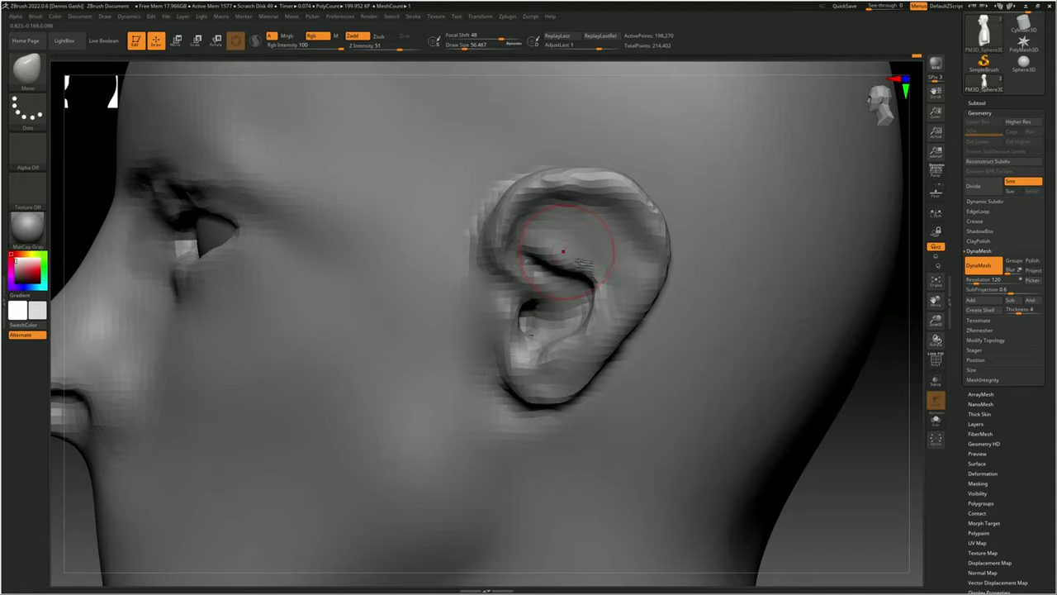
right_click_drag(562, 251, 584, 305, "alt")
right_click_drag(498, 307, 401, 378, "ctrl")
key("space")
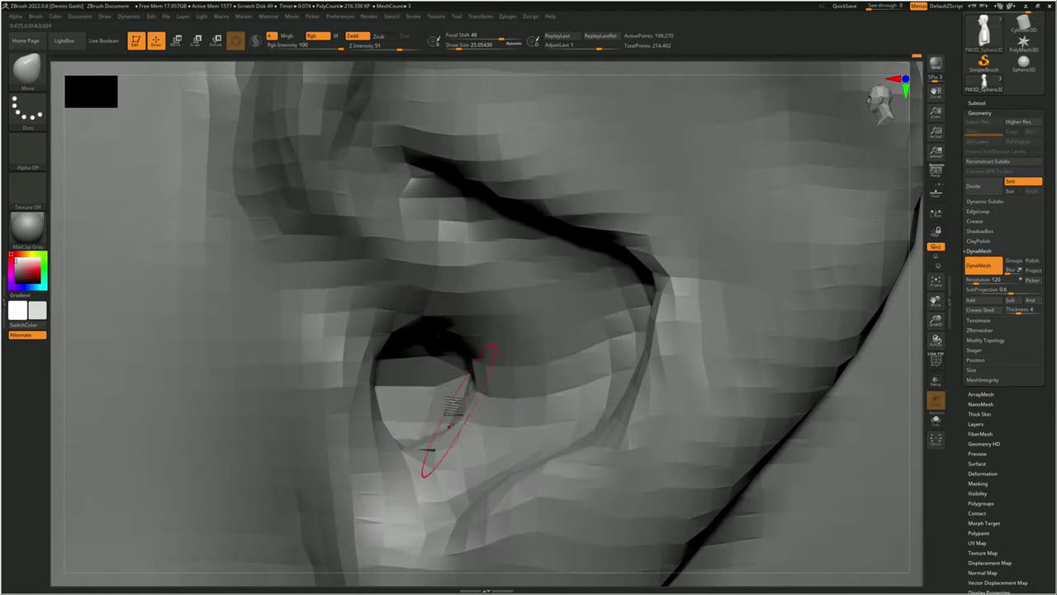
mouse_move(424, 454)
right_mouse_down("alt")
mouse_move(505, 283)
mouse_move(462, 248)
right_mouse_up("alt")
key("space")
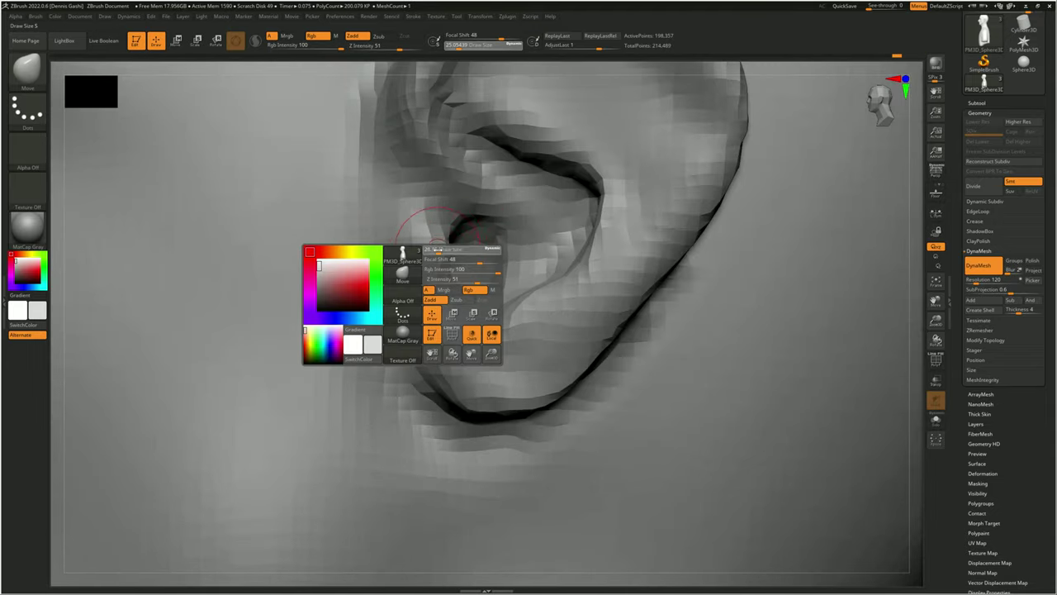
mouse_move(400, 235)
right_mouse_down()
mouse_move(377, 349)
mouse_move(435, 339)
mouse_move(294, 246)
mouse_move(484, 295)
mouse_move(488, 379)
mouse_move(614, 283)
mouse_move(502, 318)
mouse_move(637, 259)
mouse_move(673, 309)
mouse_move(672, 248)
mouse_move(677, 279)
right_mouse_up()
key("space")
key("space")
- Zoom in close on the ear and reshape its rim with the Move brush
right_click_drag(624, 410, 587, 377, "ctrl")
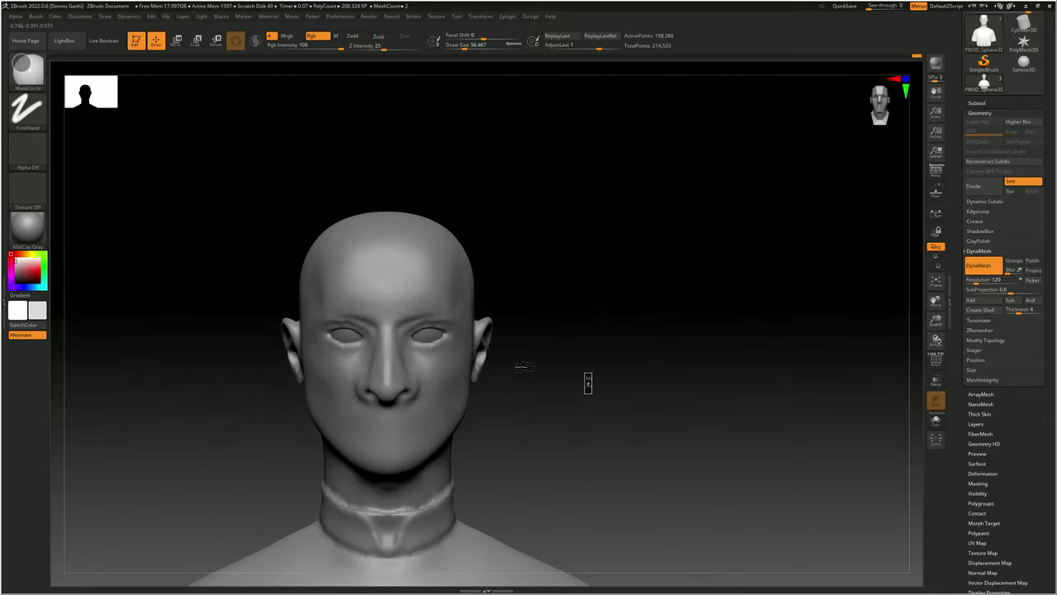
key("space")
mouse_move(542, 319)
right_mouse_down("ctrl")
mouse_move(660, 218)
mouse_move(748, 256)
mouse_move(715, 291)
right_mouse_up("ctrl")
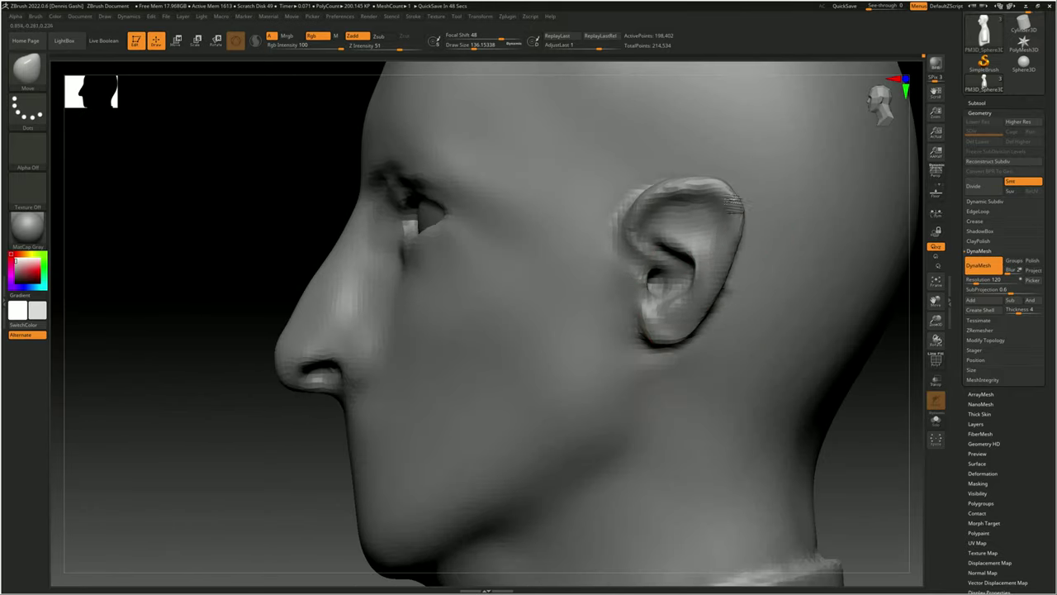
mouse_move(731, 198)
right_mouse_down("ctrl")
mouse_move(713, 290)
mouse_move(689, 213)
right_mouse_up("ctrl")
key("b")
key("s")
key("t")
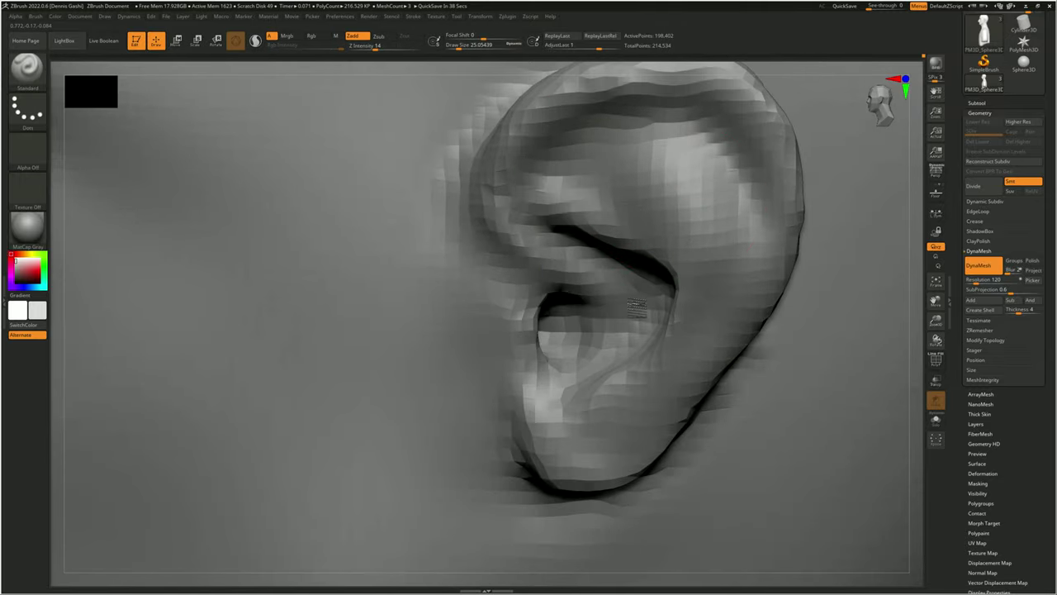
key("b")
key("m")
key("v")
- Carve the ear's inner folds with the Standard brush, then return to Move
right_click_drag(526, 257, 917, 211, "ctrl")
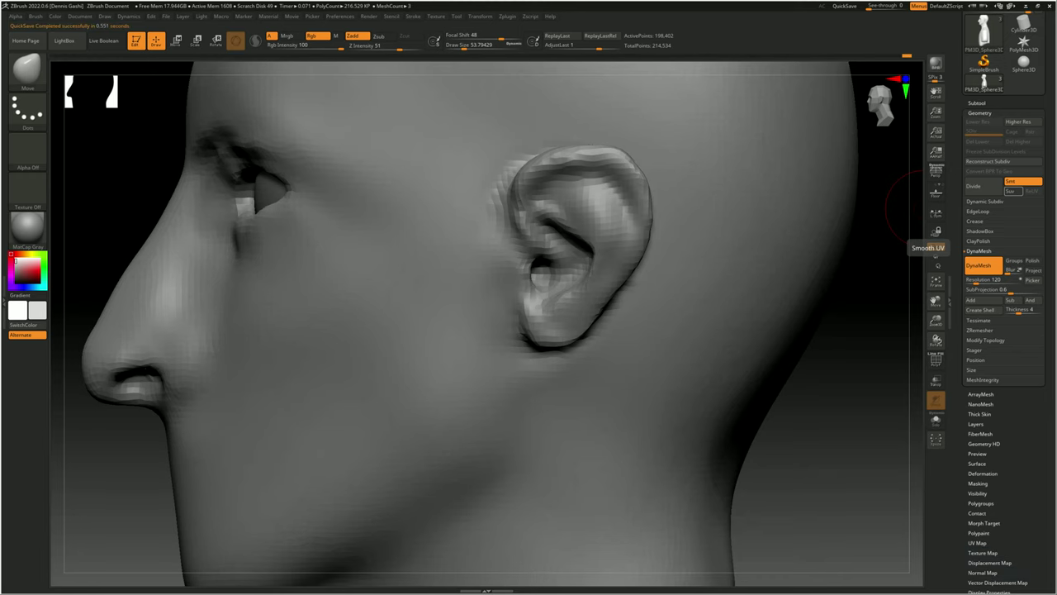
key("b")
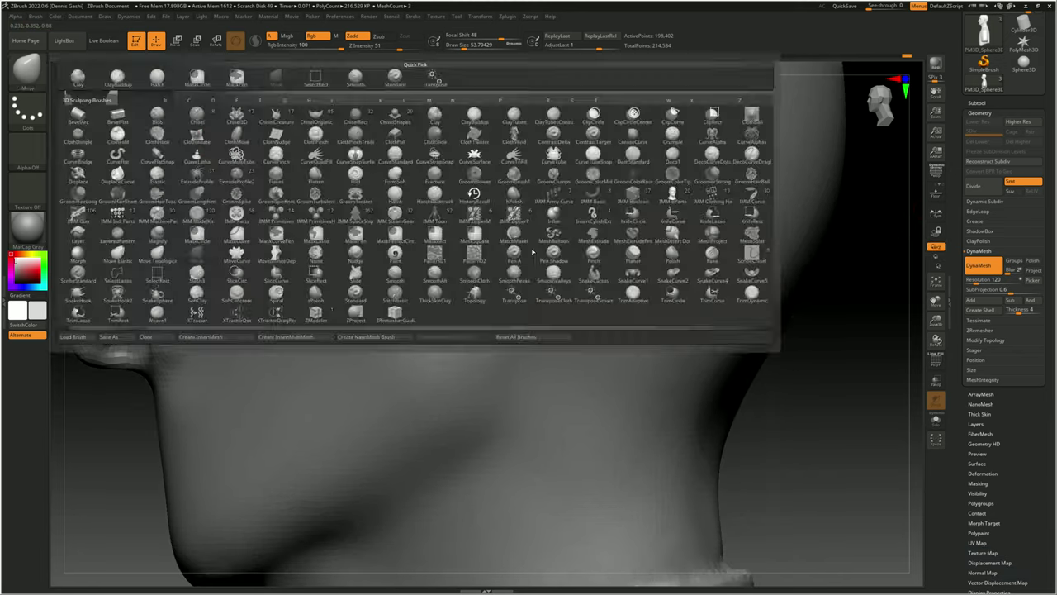
key("s")
key("t")
mouse_move(631, 123)
right_mouse_down("ctrl")
mouse_move(707, 170)
mouse_move(661, 255)
mouse_move(578, 200)
mouse_move(691, 299)
mouse_move(505, 156)
right_mouse_up("ctrl")
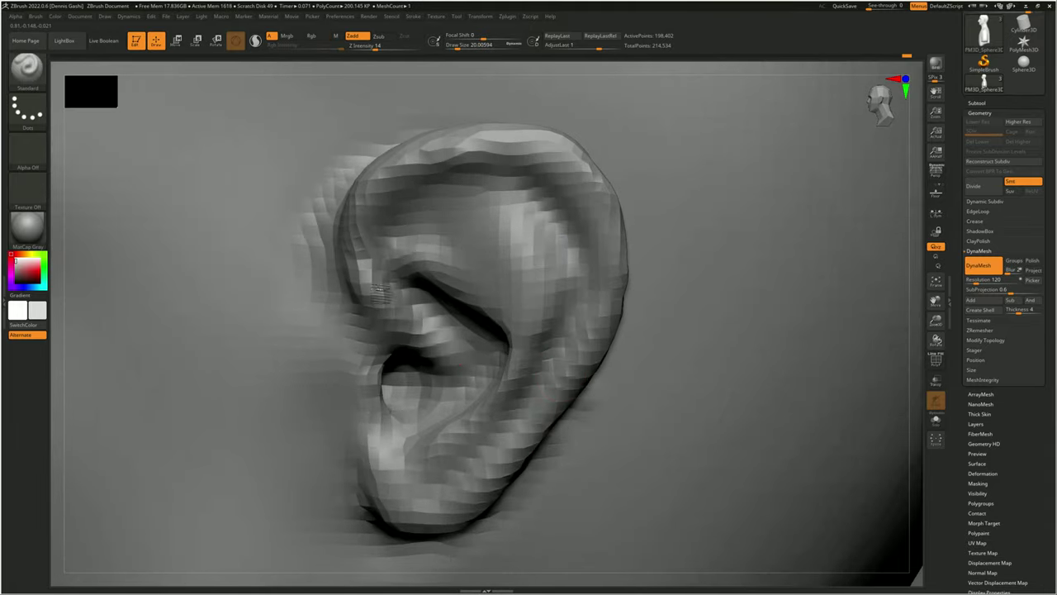
mouse_move(379, 290)
right_mouse_down("ctrl")
mouse_move(462, 347)
mouse_move(396, 247)
mouse_move(424, 153)
mouse_move(593, 246)
right_mouse_up("ctrl")
key("b")
key("m")
key("v")
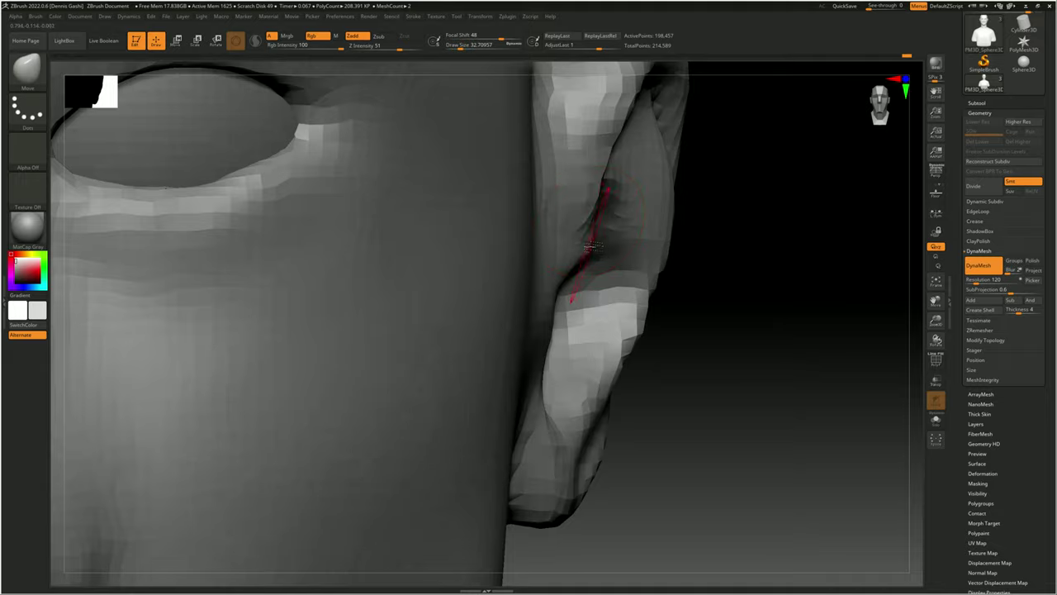
- Frame the face and rotate back to a front view of the face and collar
key("f")
key("space")
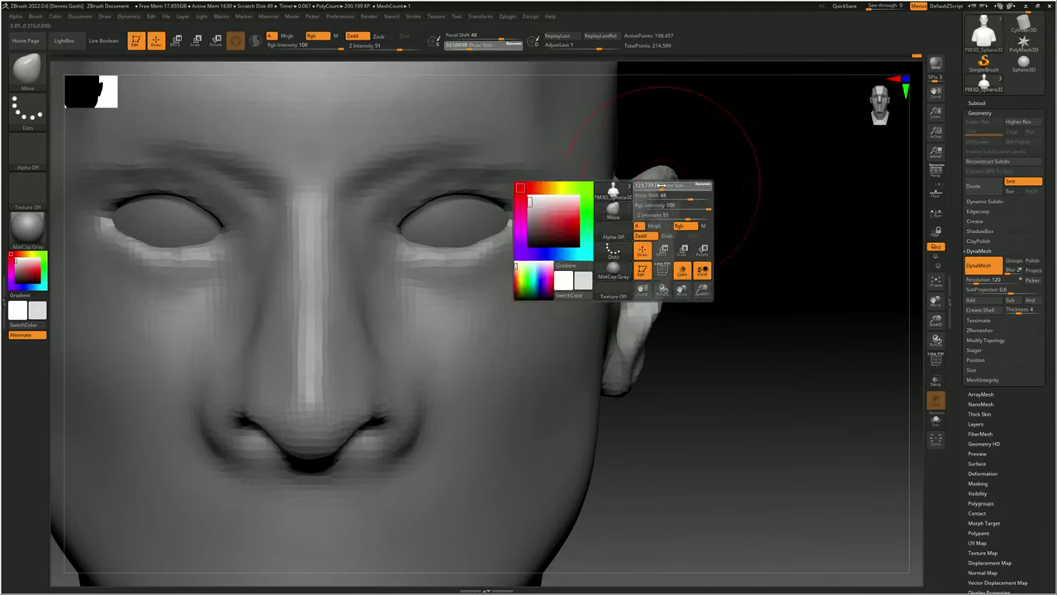
right_click_drag(660, 185, 397, 200, "ctrl")
right_click_drag(438, 238, 410, 265)
mouse_move(438, 169)
right_mouse_down("ctrl")
mouse_move(377, 140)
mouse_move(608, 231)
mouse_move(554, 289)
mouse_move(504, 263)
mouse_move(559, 293)
right_mouse_up("ctrl")
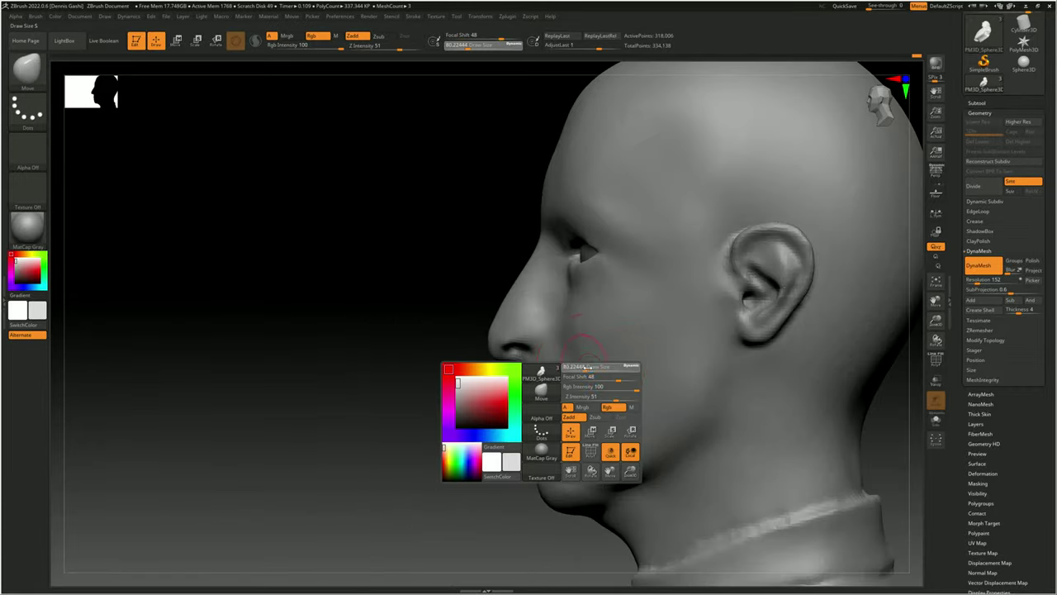
- Apply the MatCap Red Wax material from a front view and frame the whole model
right_click_drag(589, 382, 501, 341, "shift")
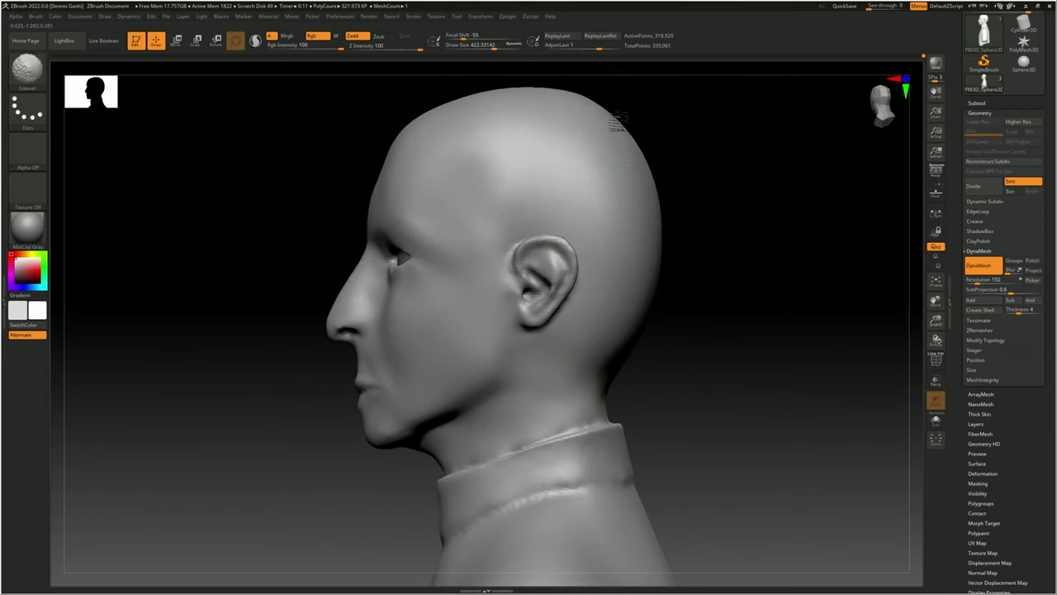
left_click(83, 239)
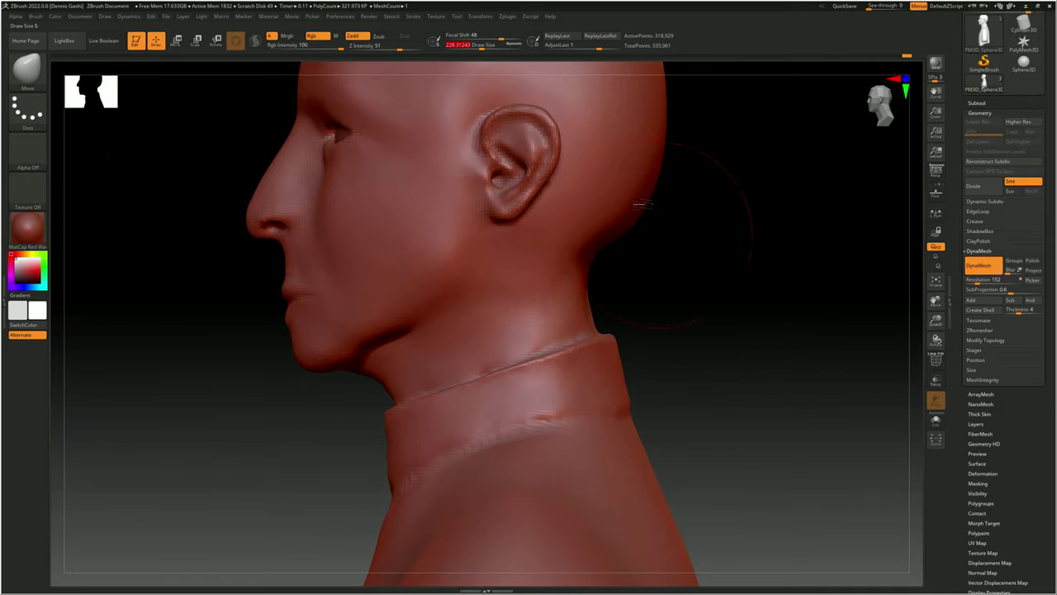
key("f")
scroll(561, 171, "up", 5)
scroll(575, 190, "up", 2)
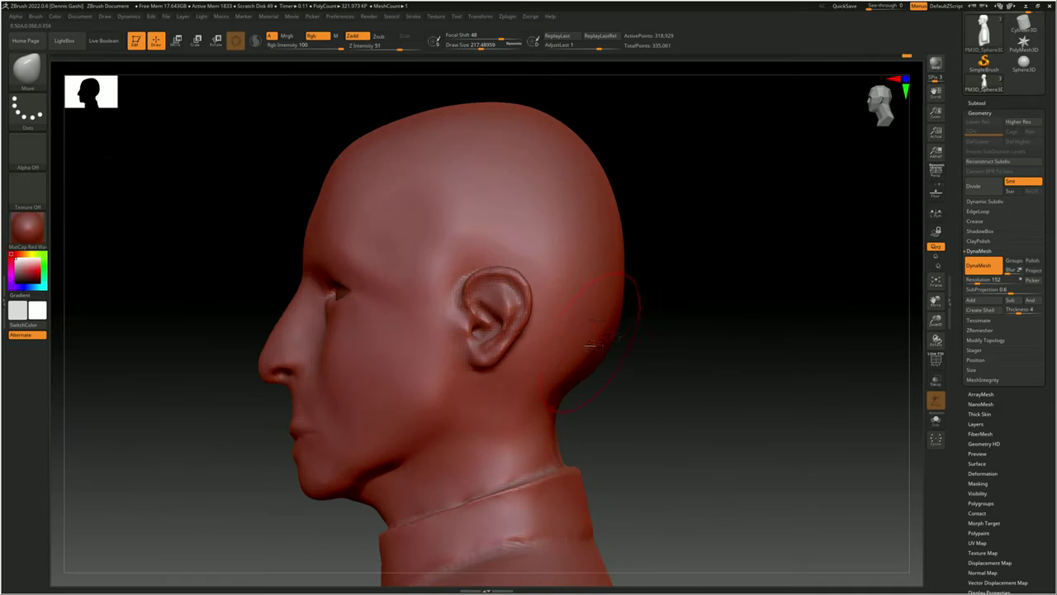
scroll(578, 214, "up", 3)
- Resize the brush, reframe the bust and turn to a side profile of the head
key("space")
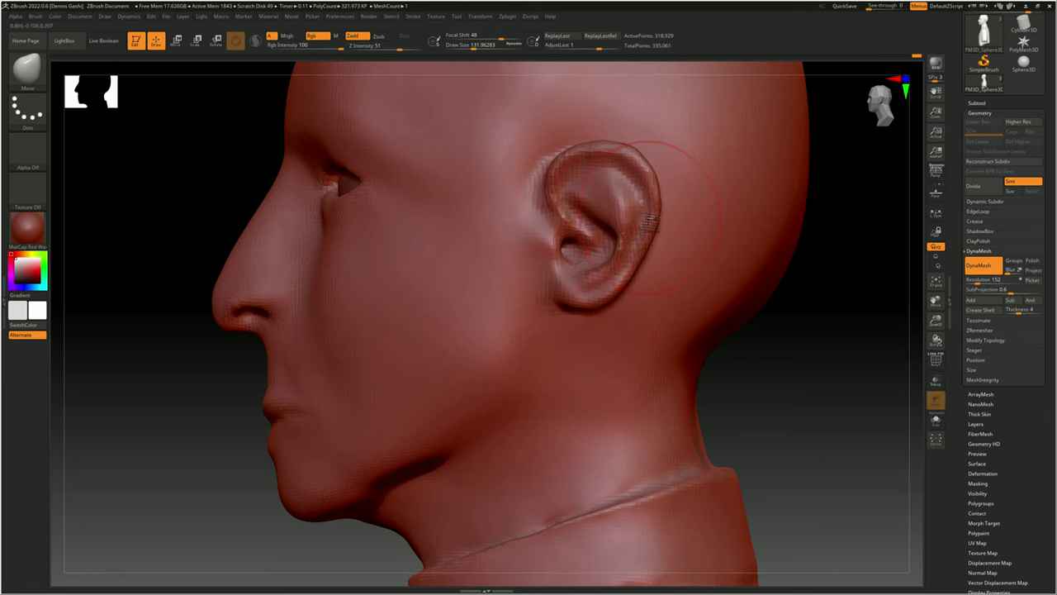
key("f")
scroll(578, 207, "up", 3)
scroll(814, 231, "up", 3)
scroll(879, 298, "up", 2)
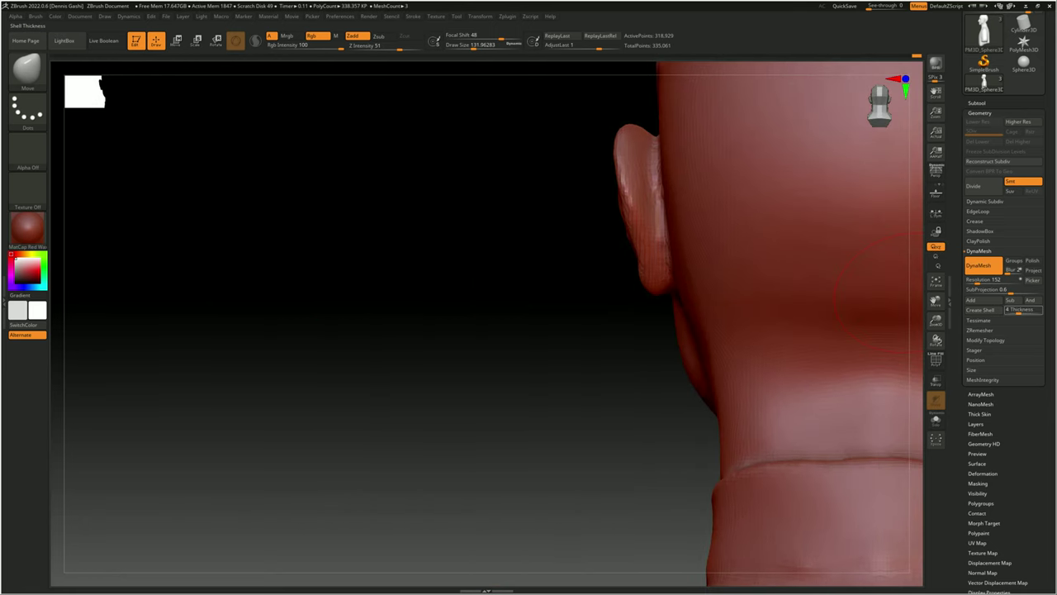
right_click_drag(877, 295, 702, 299, "shift")
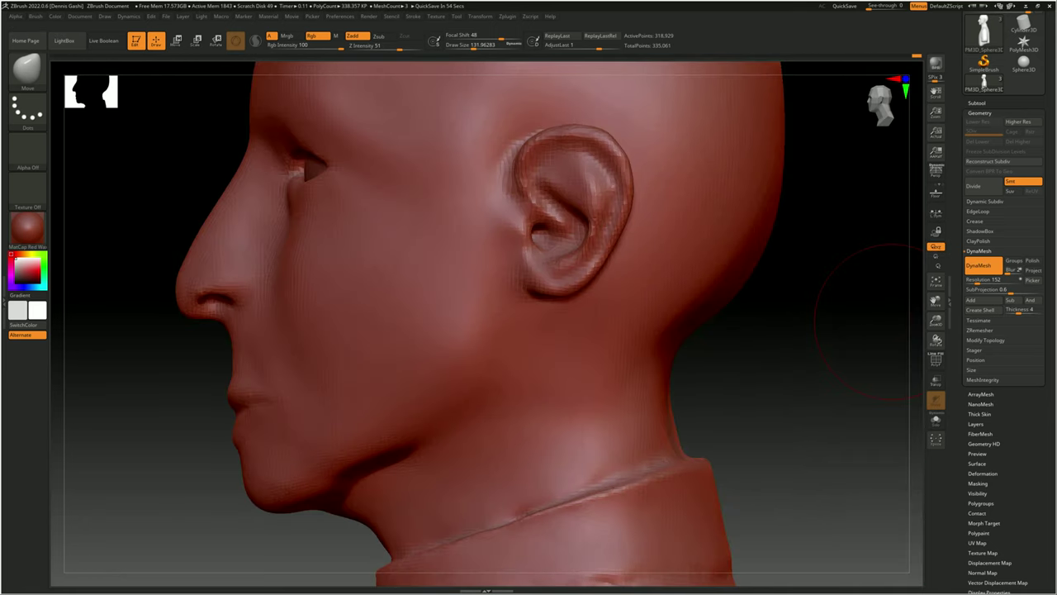
- With the Standard brush, orbit over the face, under the ear and neck, and onto the lips
key("space")
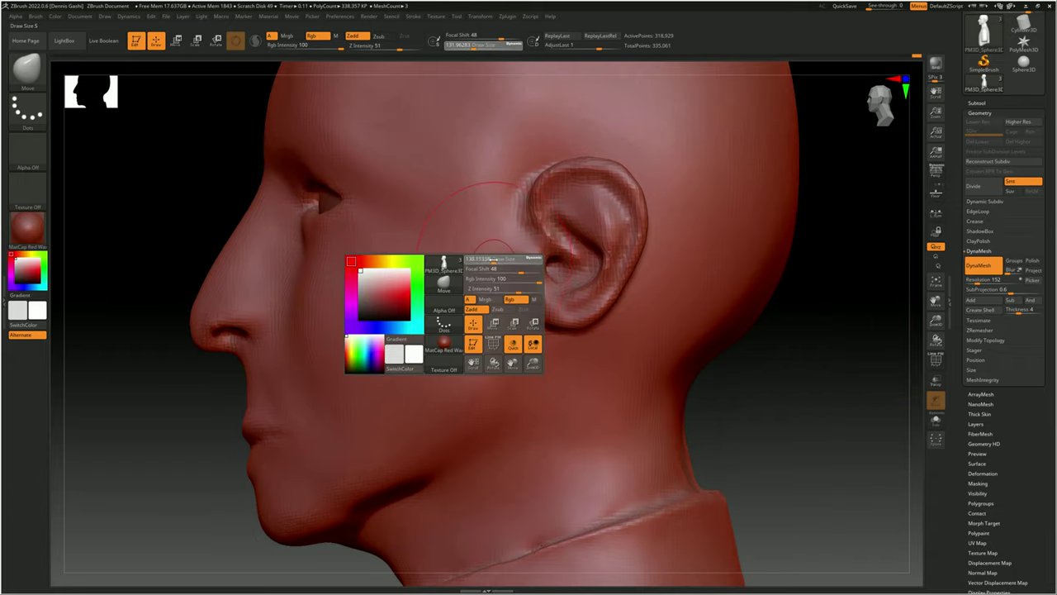
scroll(496, 330, "up", 3)
mouse_move(496, 331)
right_mouse_down("shift")
mouse_move(479, 248)
mouse_move(581, 147)
right_mouse_up("shift")
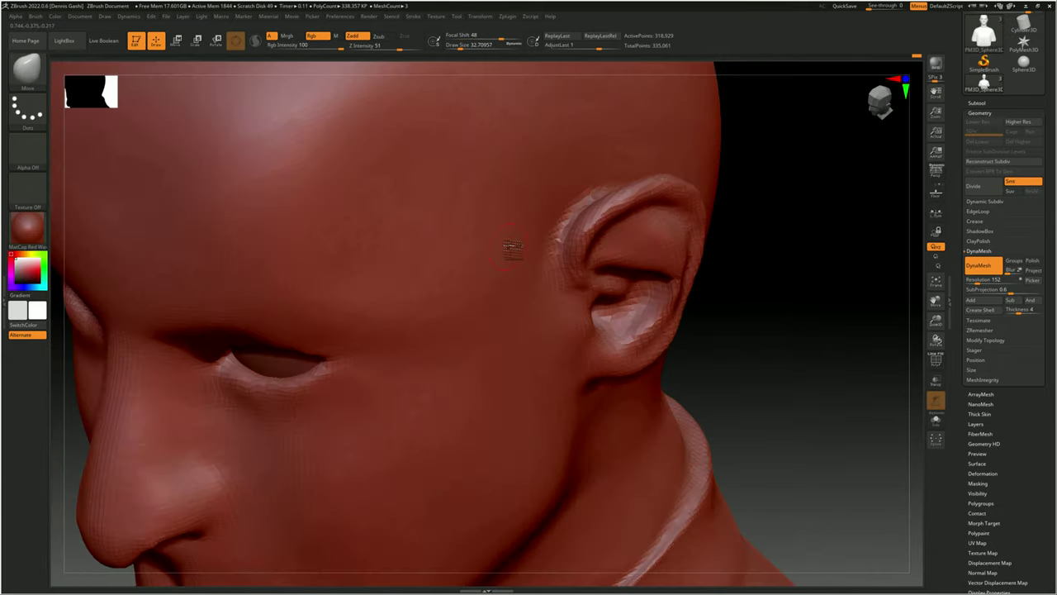
mouse_move(559, 190)
right_mouse_down()
mouse_move(570, 198)
mouse_move(671, 138)
right_mouse_up()
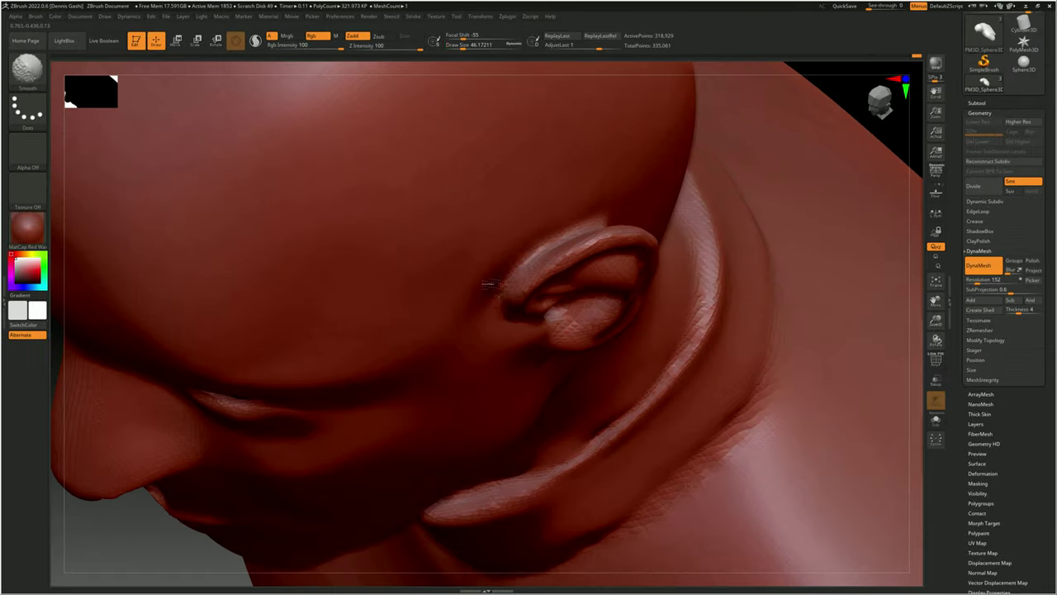
right_click_drag(535, 219, 557, 296)
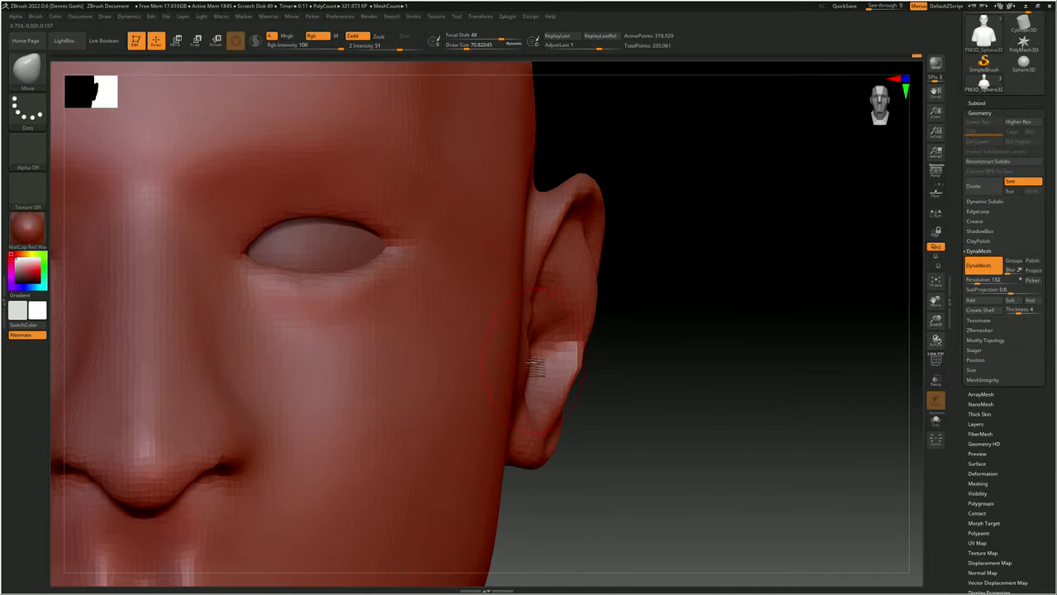
key("f")
mouse_move(613, 229)
right_mouse_down()
mouse_move(578, 239)
mouse_move(588, 235)
mouse_move(617, 274)
right_mouse_up()
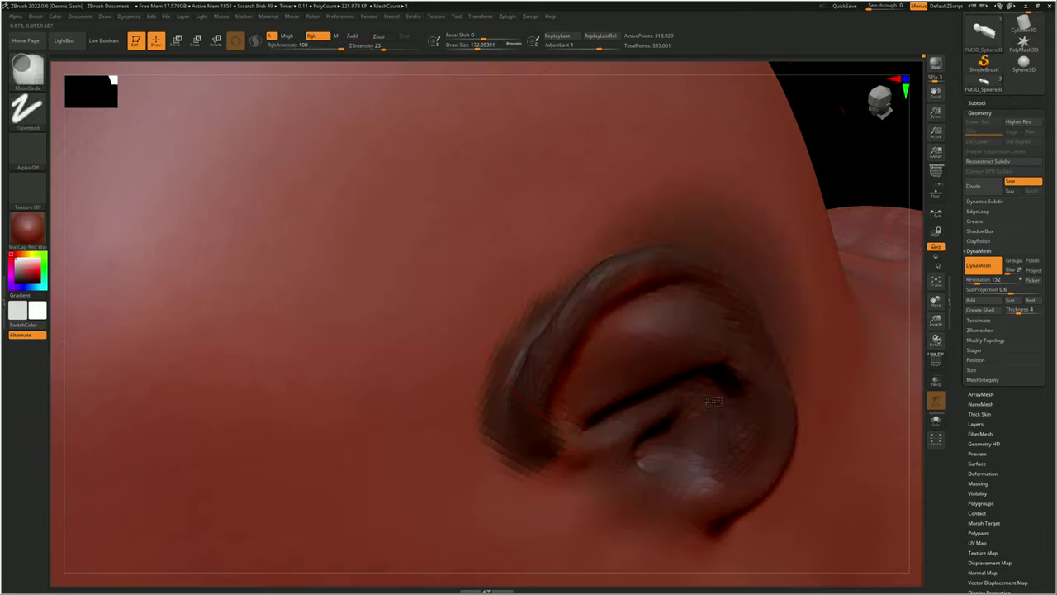
- Switch to the Move brush using the BMV shortcut
right_click(617, 274)
key("f")
key("b")
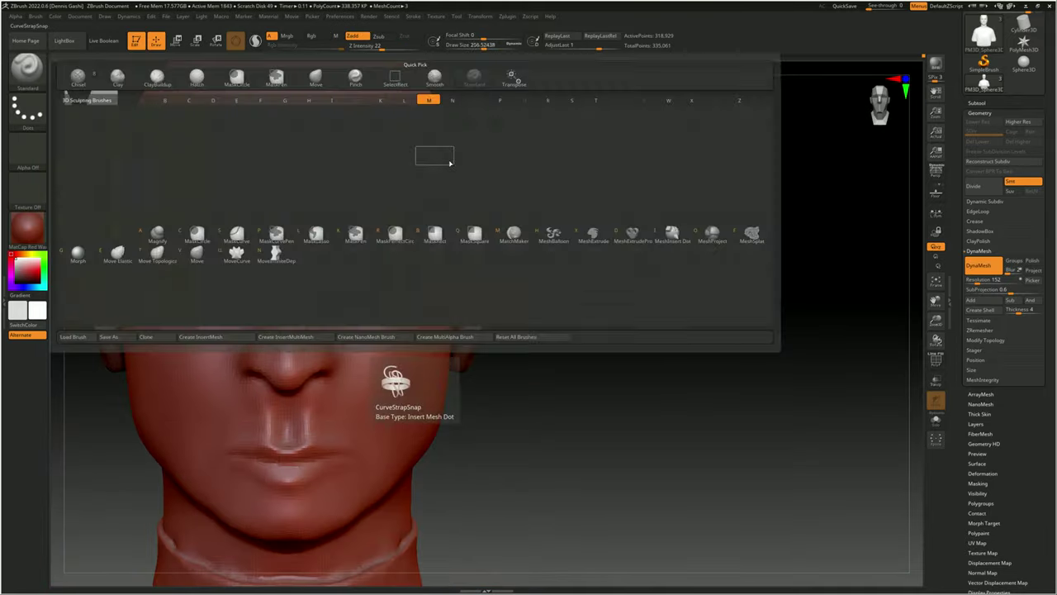
key("m")
key("v")
right_click(436, 178)
- Inspect the back of the head, neck and shoulders, then close in on the ear from the left
mouse_move(446, 144)
right_mouse_down()
mouse_move(446, 250)
mouse_move(213, 203)
right_mouse_up()
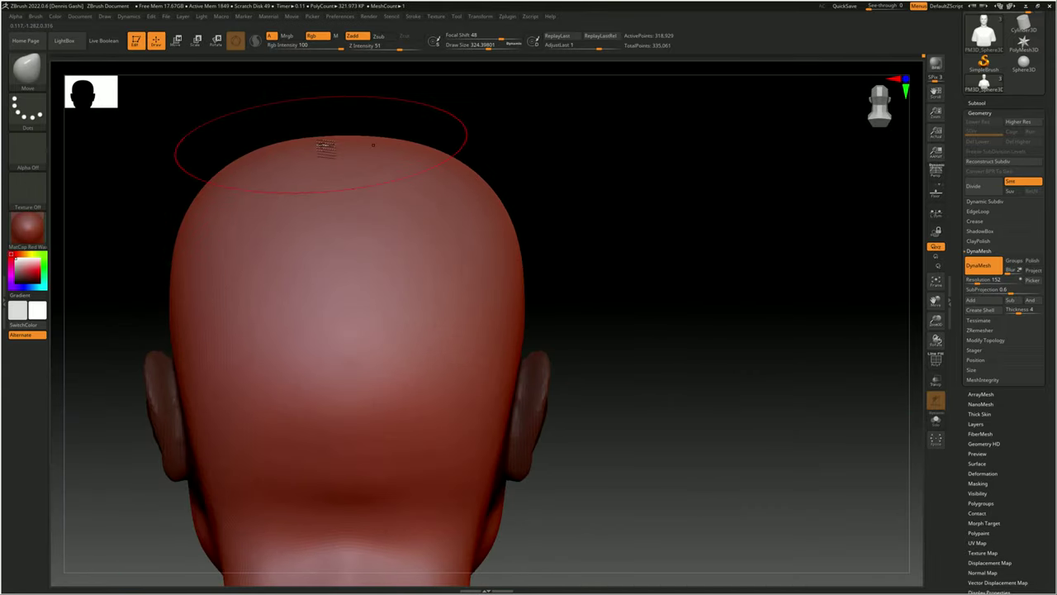
right_click_drag(320, 146, 908, 298, "alt")
right_click_drag(328, 262, 402, 165, "ctrl")
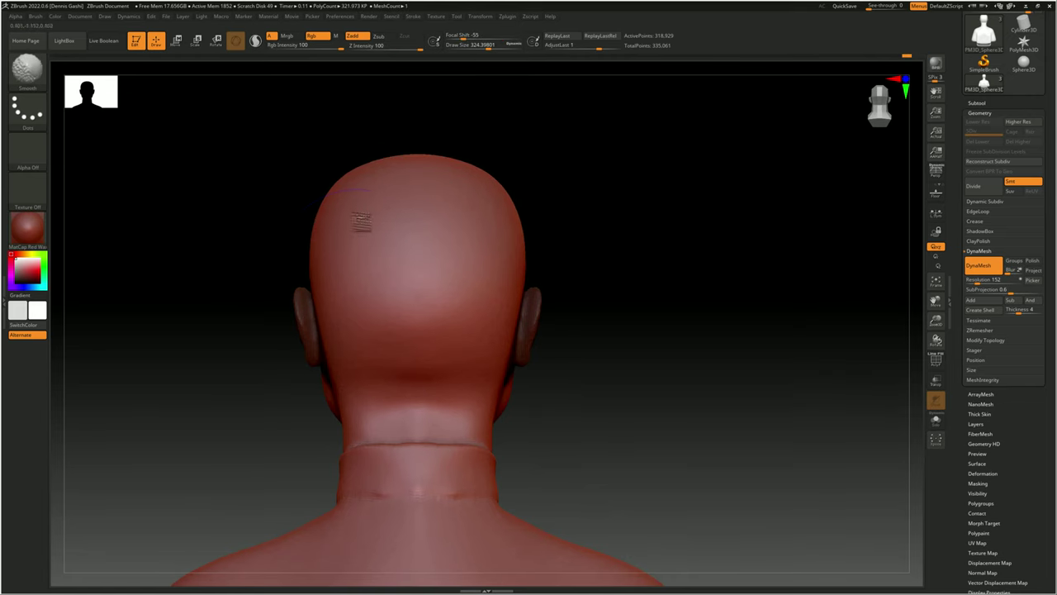
right_click_drag(360, 221, 320, 394, "ctrl")
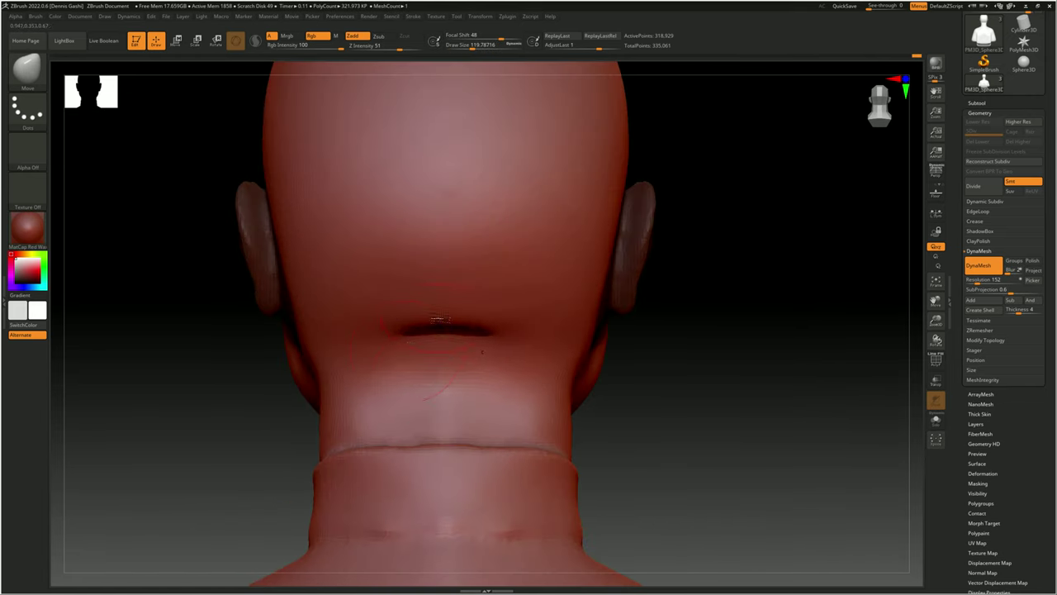
mouse_move(374, 328)
right_mouse_down()
mouse_move(412, 337)
mouse_move(405, 250)
right_mouse_up()
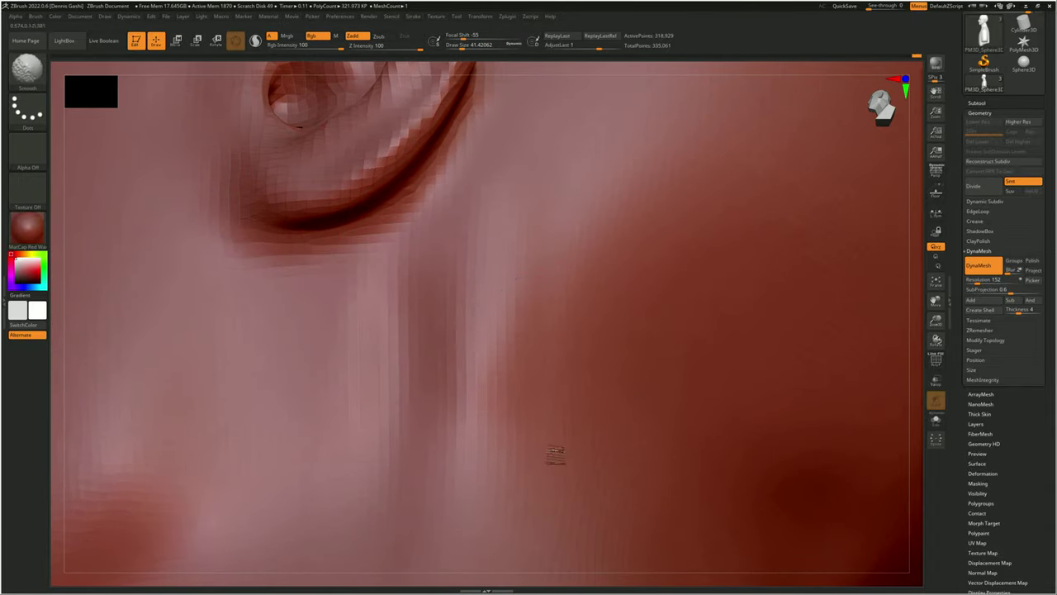
right_click_drag(555, 454, 558, 375, "ctrl")
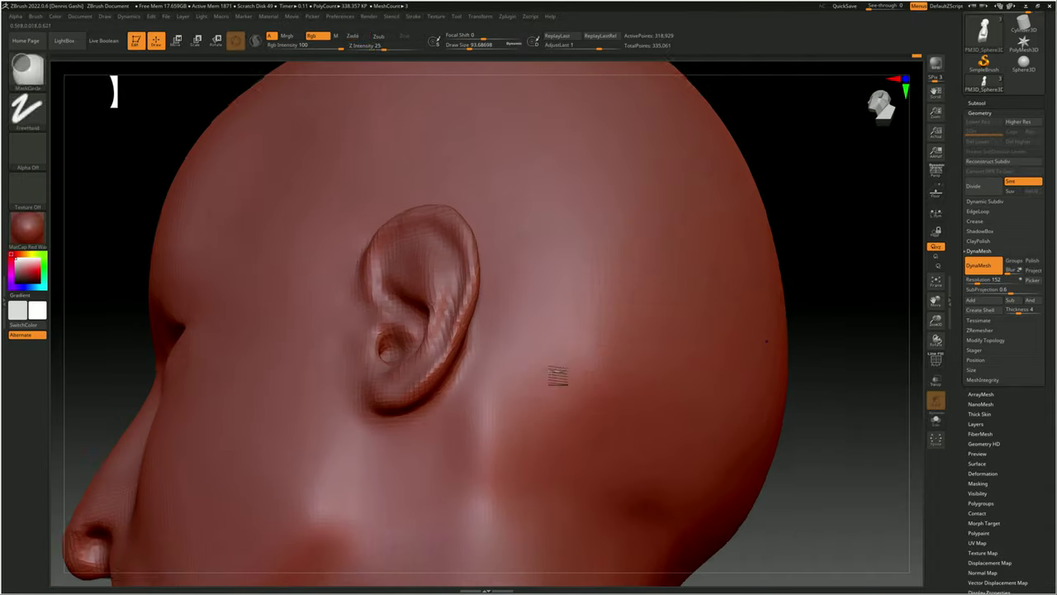
- Work over the back and top of the skull, adjusting brush settings and returning to Move
key("space")
mouse_move(557, 375)
right_mouse_down()
mouse_move(539, 212)
mouse_move(576, 337)
mouse_move(537, 266)
mouse_move(501, 275)
right_mouse_up()
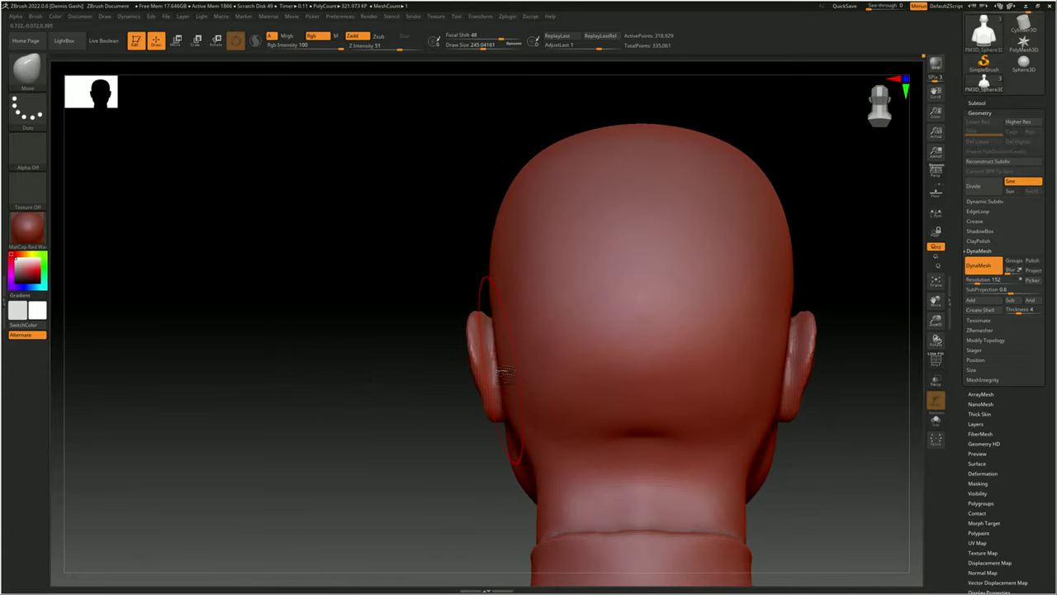
mouse_move(505, 371)
right_mouse_down("ctrl")
mouse_move(566, 283)
mouse_move(691, 290)
mouse_move(495, 378)
mouse_move(554, 255)
mouse_move(685, 200)
mouse_move(702, 248)
mouse_move(752, 239)
mouse_move(536, 280)
mouse_move(622, 316)
right_mouse_up("ctrl")
key("space")
key("space")
key("space")
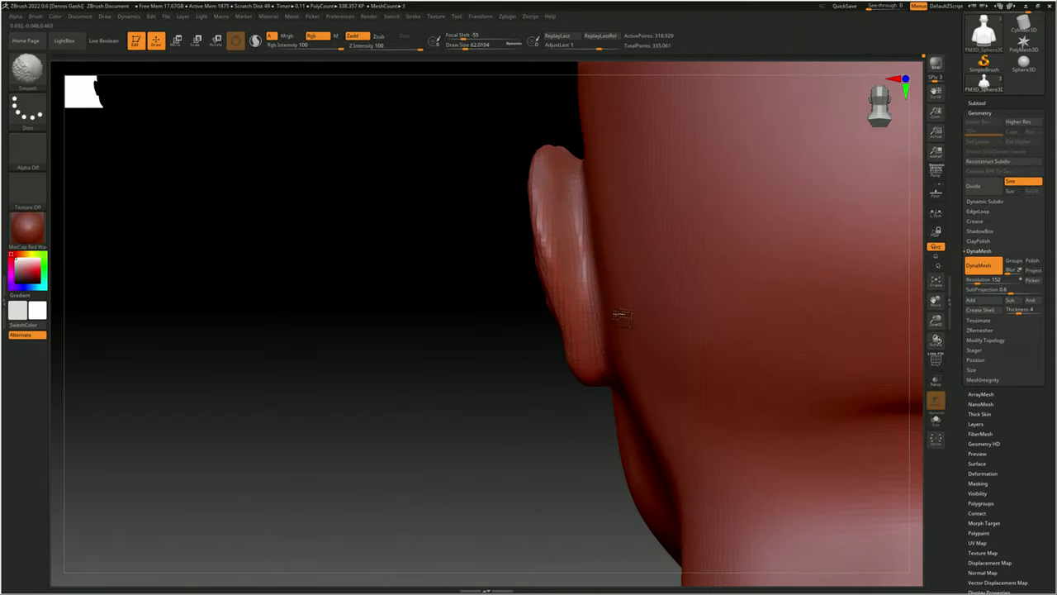
key("f")
key("space")
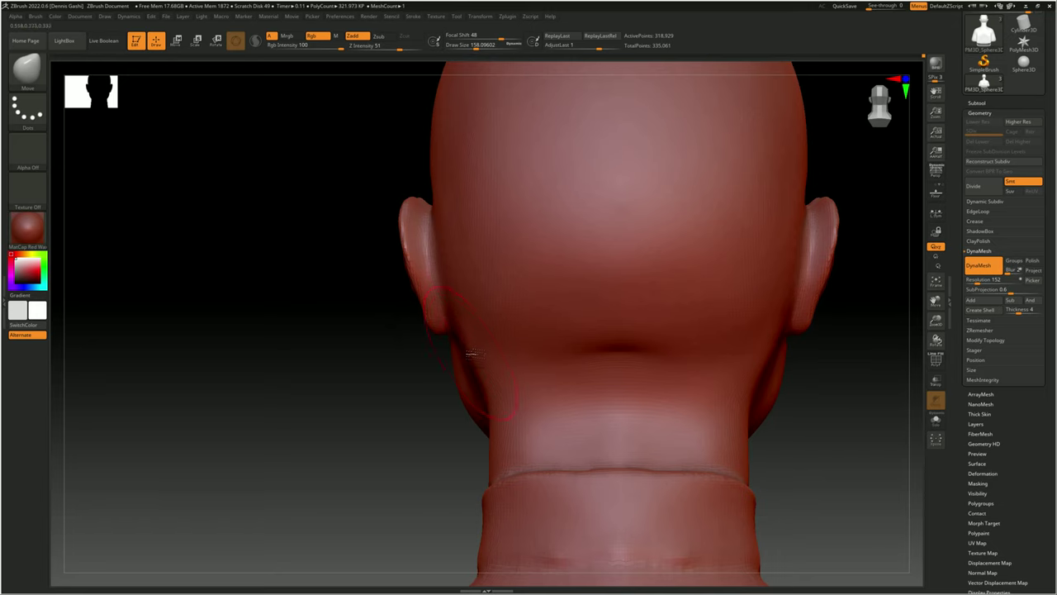
right_click_drag(469, 353, 567, 330)
key("space")
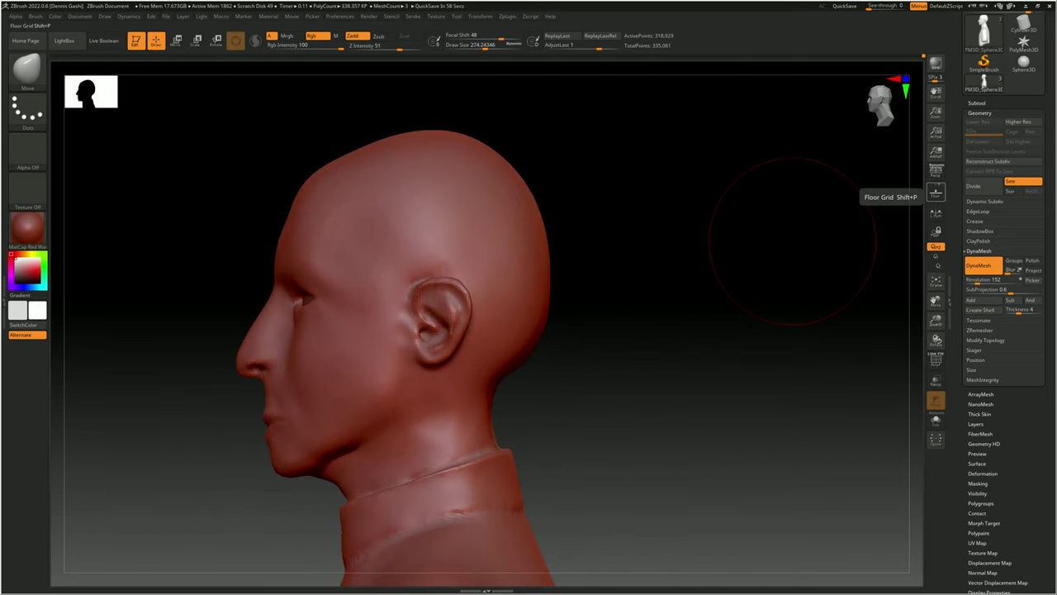
- Push the back of the neck inward and frame the ear close up
right_click_drag(680, 317, 742, 292, "alt")
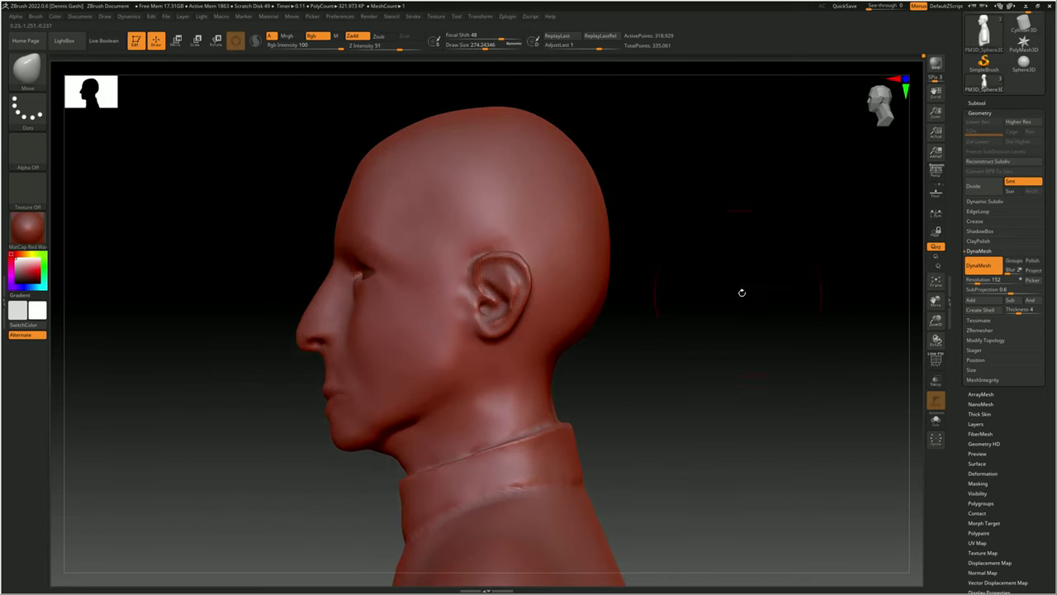
left_click_drag(611, 327, 590, 322)
mouse_move(613, 240)
left_mouse_down()
mouse_move(619, 176)
mouse_move(575, 145)
left_mouse_up()
right_click_drag(528, 120, 427, 230, "ctrl")
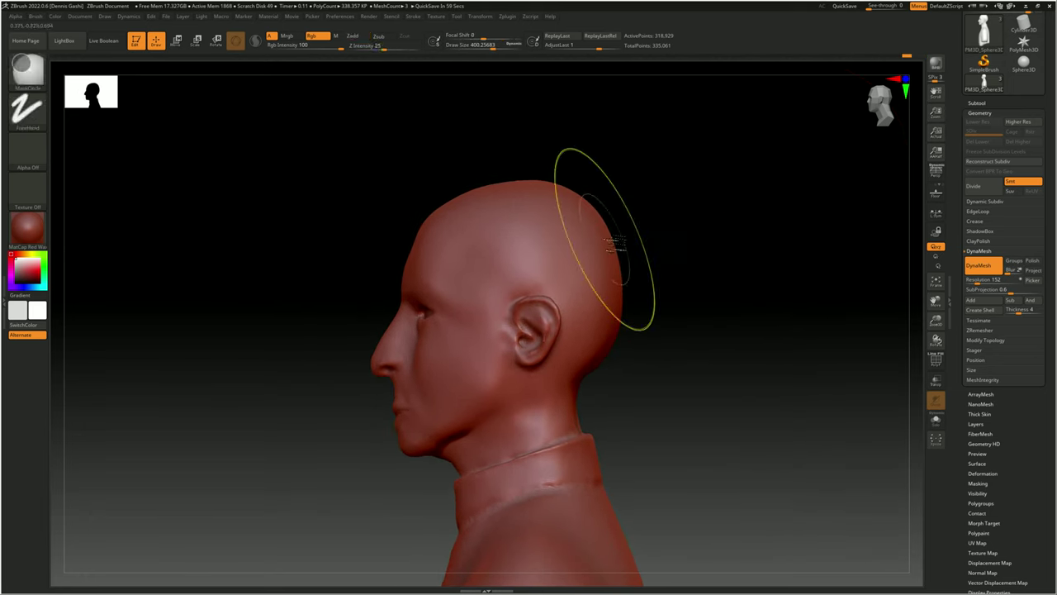
right_click_drag(604, 239, 834, 222, "ctrl")
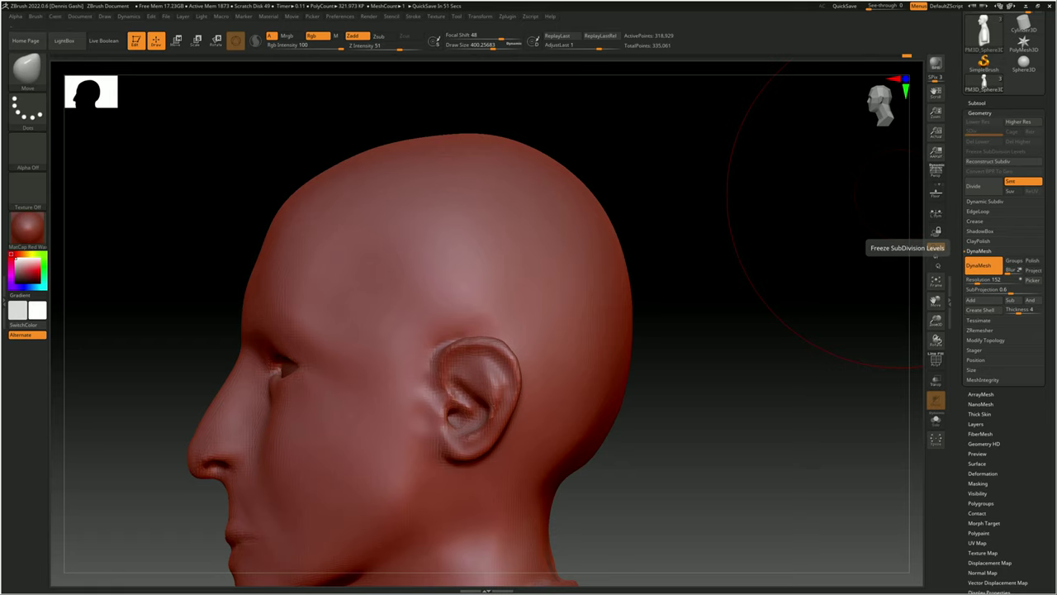
mouse_move(834, 222)
right_mouse_down("ctrl")
mouse_move(636, 235)
mouse_move(586, 210)
right_mouse_up("ctrl")
- Examine the lips and the underside of the chin, enlarging the brush for broad reshaping
mouse_move(386, 198)
right_mouse_down("ctrl")
mouse_move(436, 389)
mouse_move(472, 330)
mouse_move(460, 288)
right_mouse_up("ctrl")
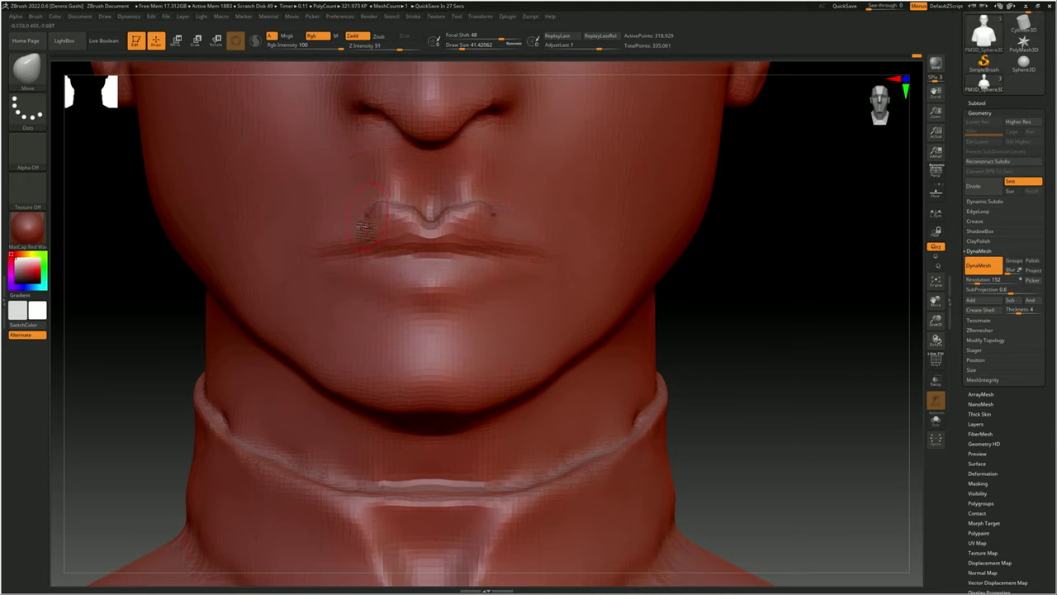
mouse_move(347, 211)
right_mouse_down()
mouse_move(306, 231)
mouse_move(272, 228)
mouse_move(440, 258)
mouse_move(386, 293)
mouse_move(452, 276)
mouse_move(413, 347)
right_mouse_up()
key("space")
key("space")
mouse_move(281, 275)
left_mouse_down()
mouse_move(308, 275)
mouse_move(290, 275)
mouse_move(281, 301)
left_mouse_up()
key("space")
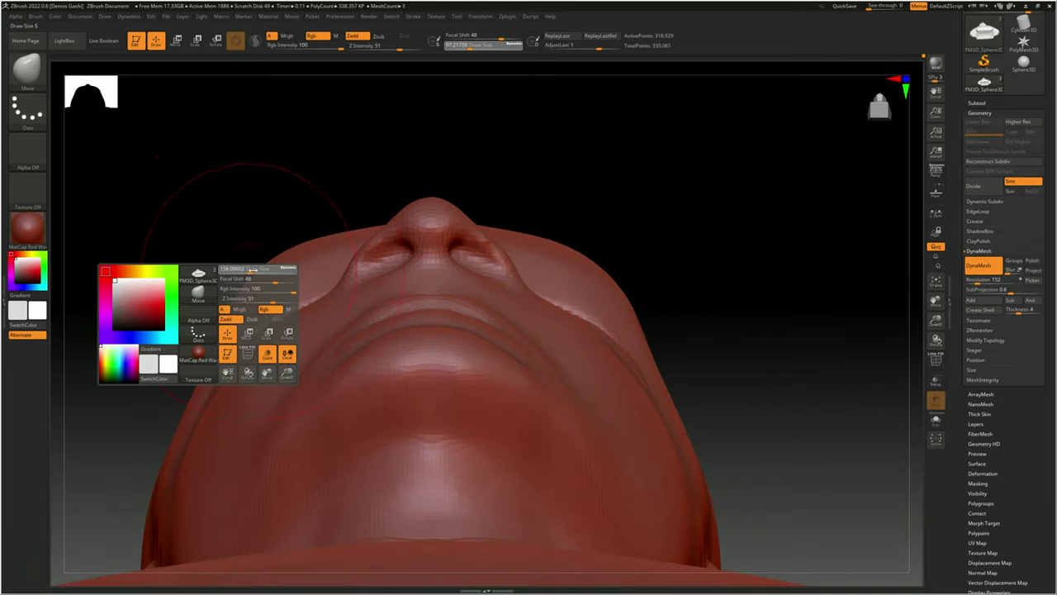
mouse_move(223, 355)
right_mouse_down()
mouse_move(429, 216)
mouse_move(410, 260)
right_mouse_up()
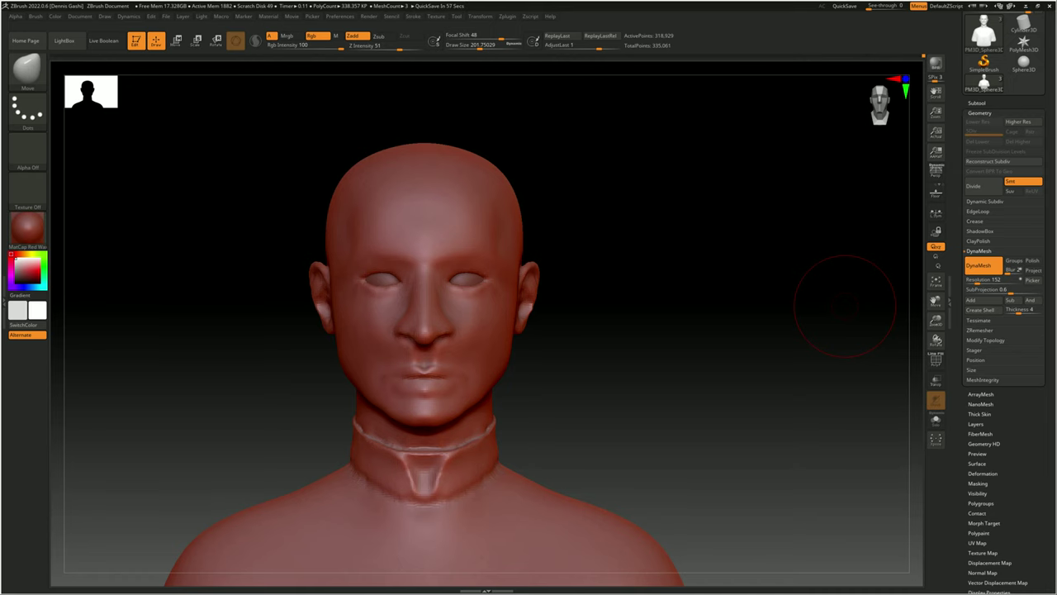
- Set the brush Draw Size to about 250 and check the face from front and side
key("space")
left_click_drag(595, 308, 615, 307)
right_click_drag(611, 308, 526, 361)
key("space")
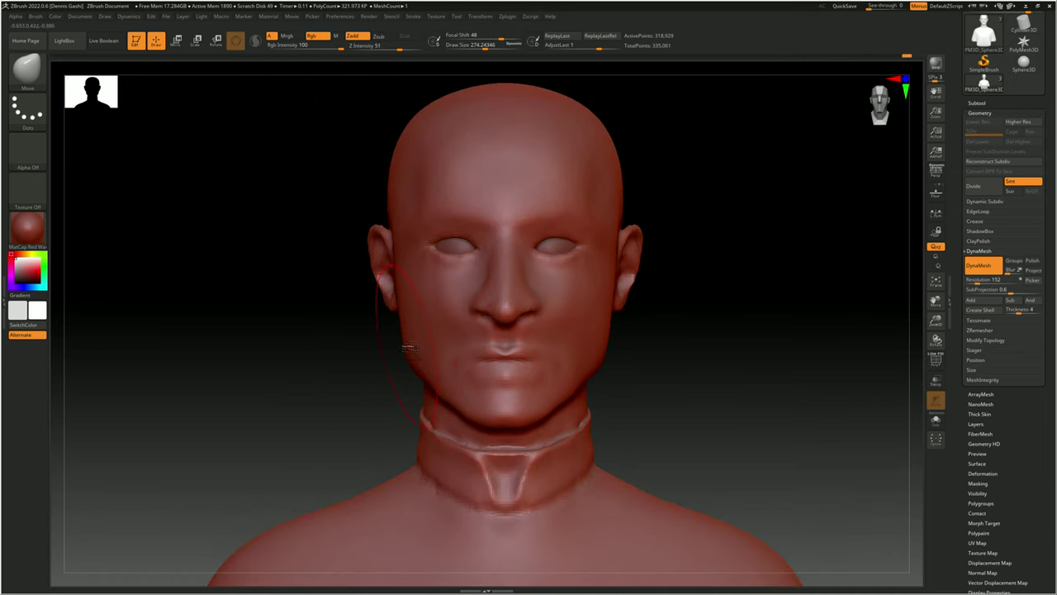
mouse_move(485, 371)
right_mouse_down("shift")
mouse_move(574, 301)
mouse_move(607, 295)
mouse_move(495, 330)
mouse_move(583, 353)
mouse_move(417, 128)
mouse_move(471, 216)
right_mouse_up("shift")
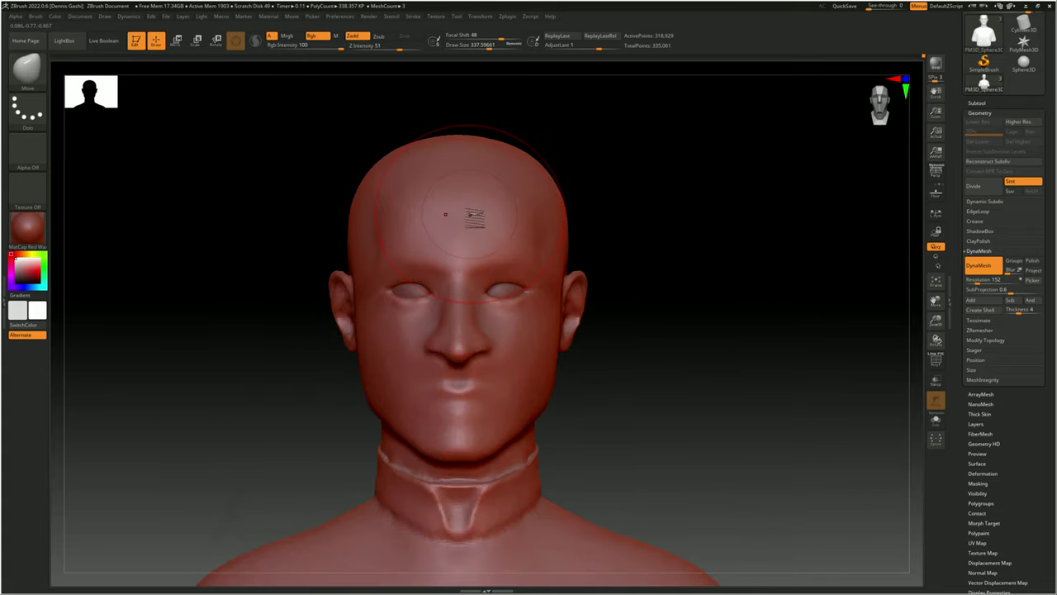
- Refine the eye corner with a smaller brush, then reshape the side of the neck in profile
mouse_move(549, 231)
right_mouse_down("ctrl")
mouse_move(707, 354)
mouse_move(305, 303)
right_mouse_up("ctrl")
key("space")
right_click_drag(389, 201, 472, 295, "ctrl")
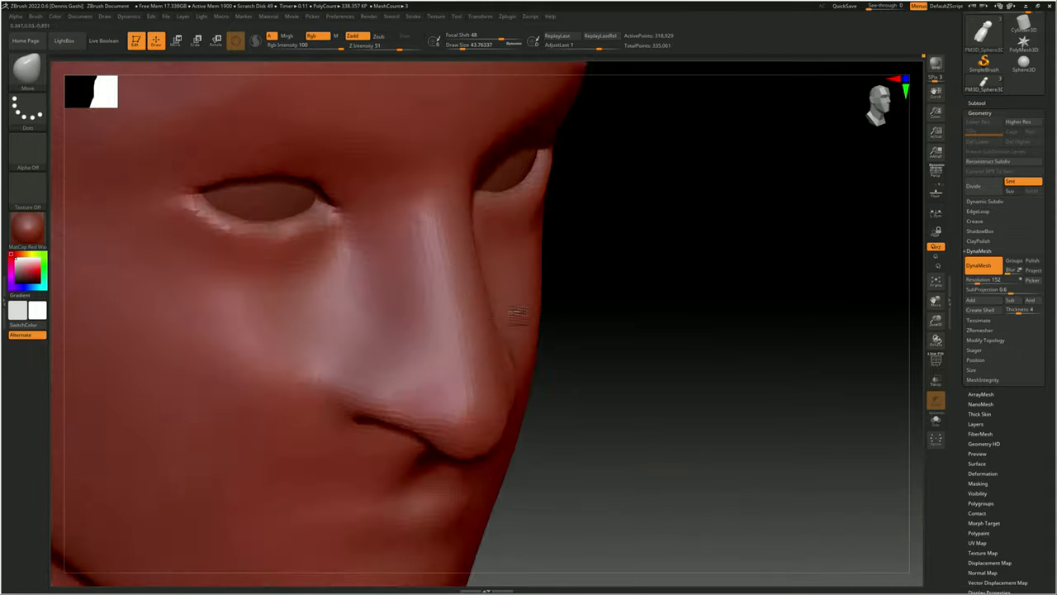
key("space")
mouse_move(379, 201)
right_mouse_down()
mouse_move(460, 129)
mouse_move(464, 170)
mouse_move(545, 95)
mouse_move(405, 194)
mouse_move(518, 330)
mouse_move(366, 288)
mouse_move(310, 305)
right_mouse_up()
key("space")
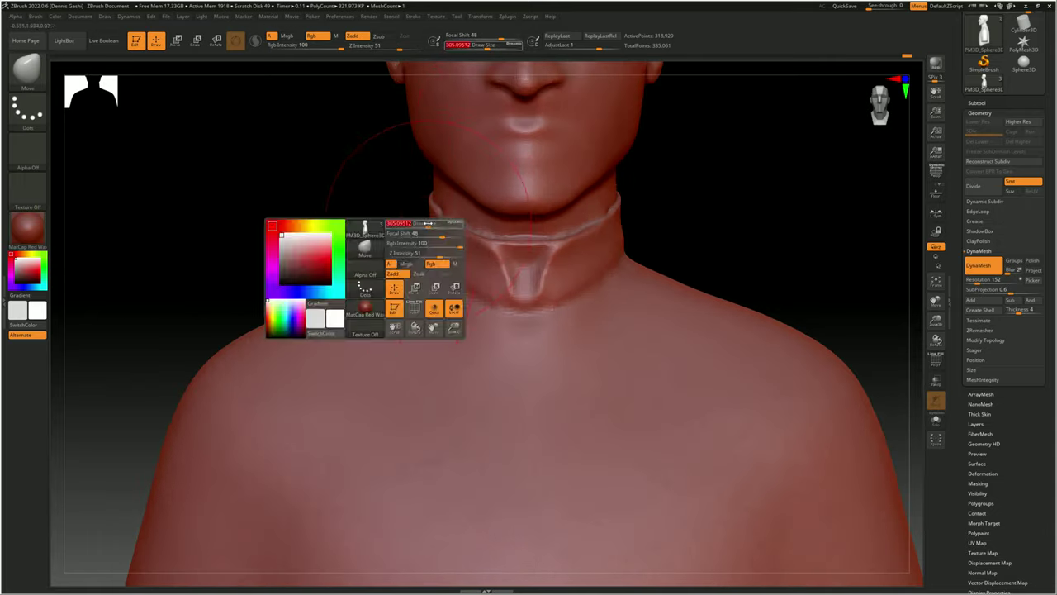
mouse_move(392, 275)
right_mouse_down("ctrl")
mouse_move(355, 289)
mouse_move(429, 273)
mouse_move(393, 293)
mouse_move(371, 193)
mouse_move(469, 275)
right_mouse_up("ctrl")
- Reshape the neck's side silhouette, resizing the brush to about 83 then 181
mouse_move(561, 303)
right_mouse_down()
mouse_move(408, 295)
mouse_move(444, 299)
right_mouse_up()
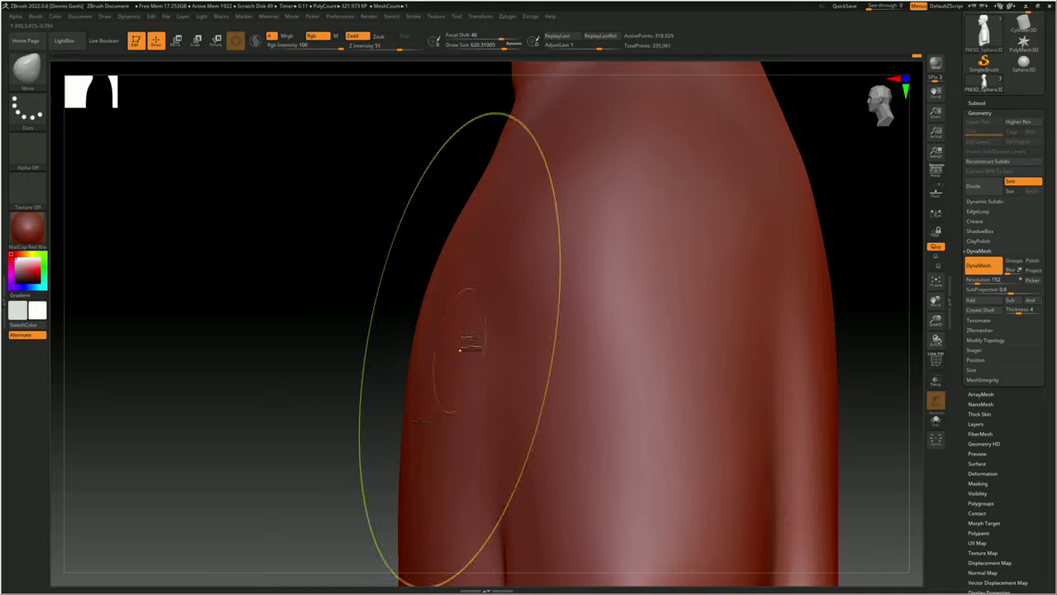
right_click_drag(460, 350, 479, 215, "ctrl")
mouse_move(449, 389)
right_mouse_down()
mouse_move(554, 295)
mouse_move(594, 238)
mouse_move(490, 302)
mouse_move(510, 246)
right_mouse_up()
key("space")
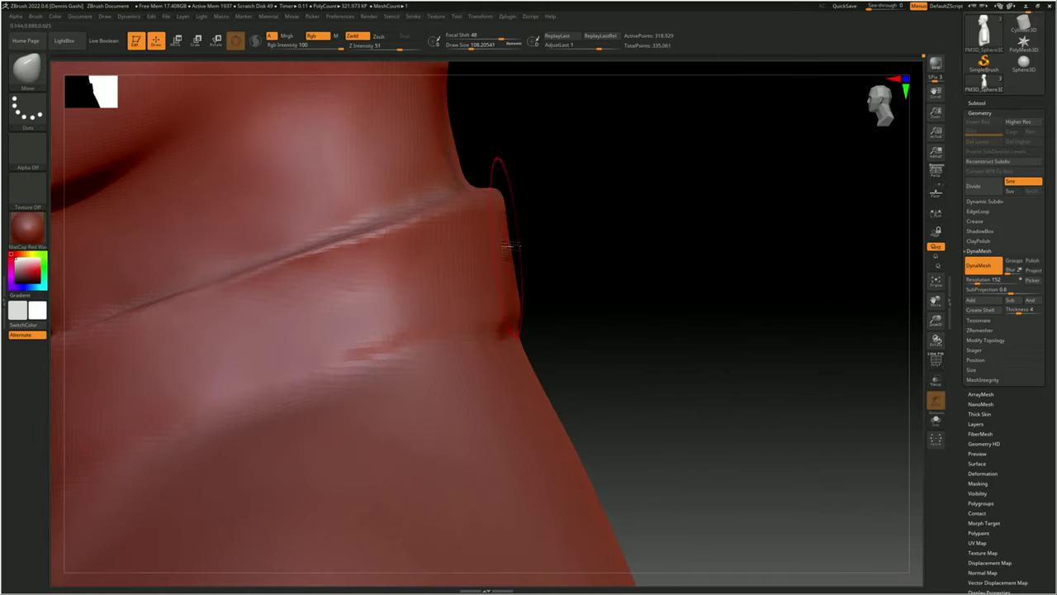
mouse_move(486, 343)
right_mouse_down()
mouse_move(470, 288)
mouse_move(375, 300)
mouse_move(545, 301)
mouse_move(502, 278)
mouse_move(411, 441)
right_mouse_up()
key("space")
key("f")
- Turn to the torso's side and set the brush Focal Shift to 0
left_click_drag(513, 296, 383, 273)
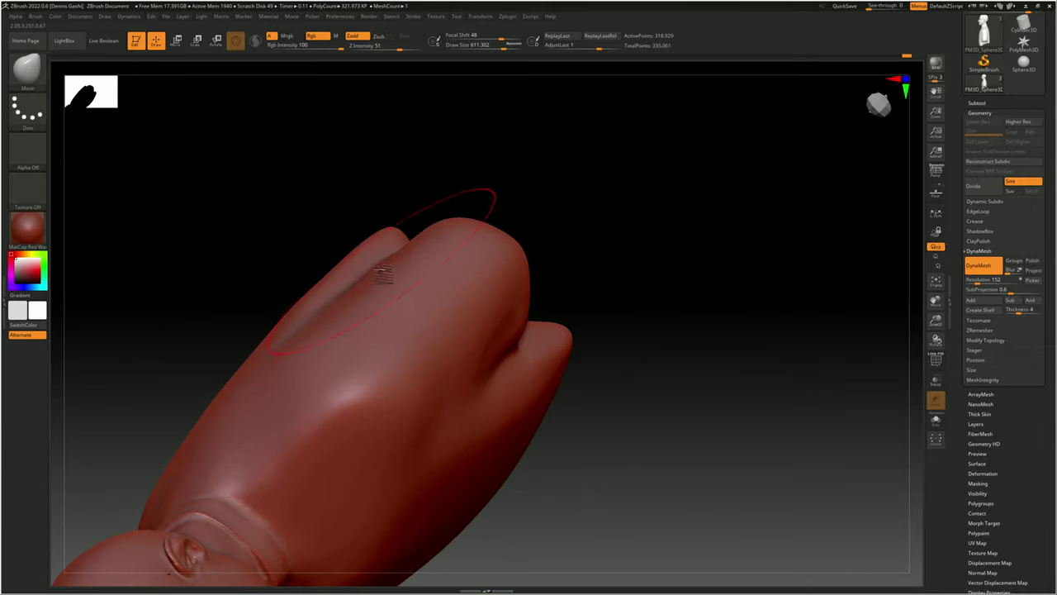
left_click_drag(515, 339, 384, 432)
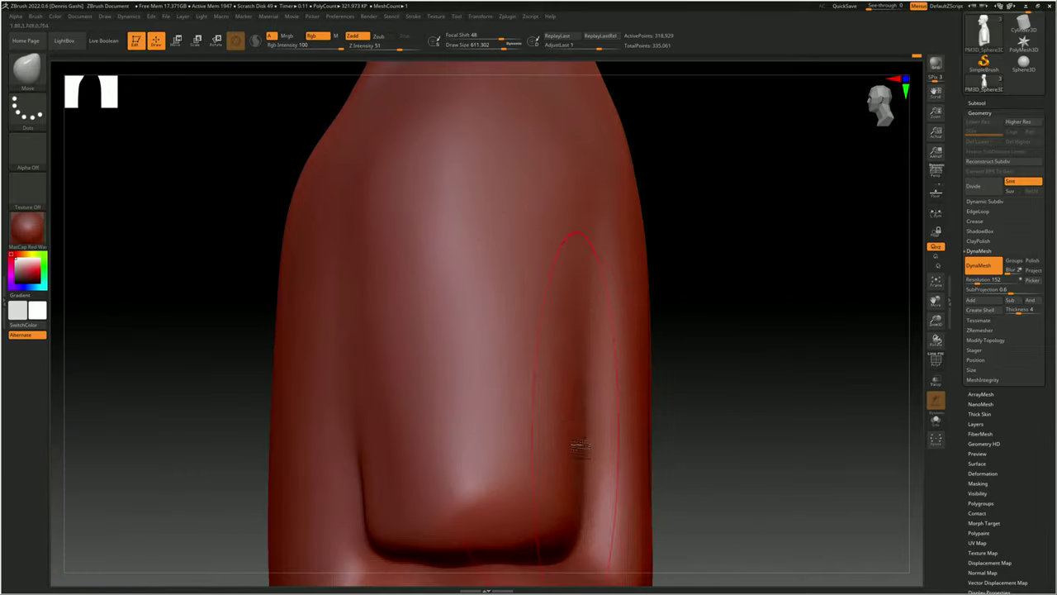
key("f")
mouse_move(614, 314)
left_mouse_down()
mouse_move(576, 546)
mouse_move(559, 347)
mouse_move(487, 440)
left_mouse_up()
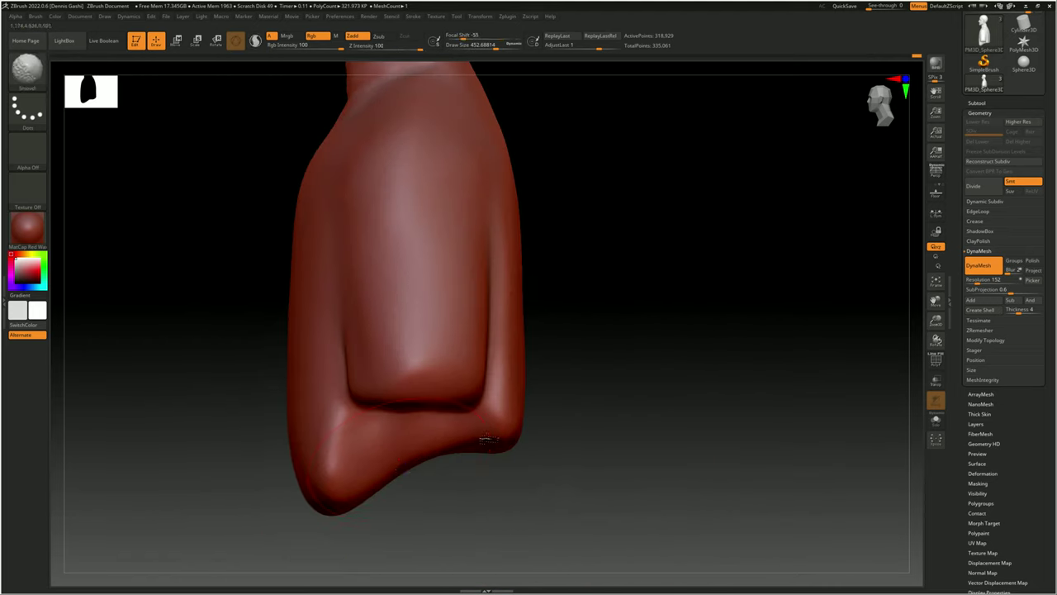
key("o")
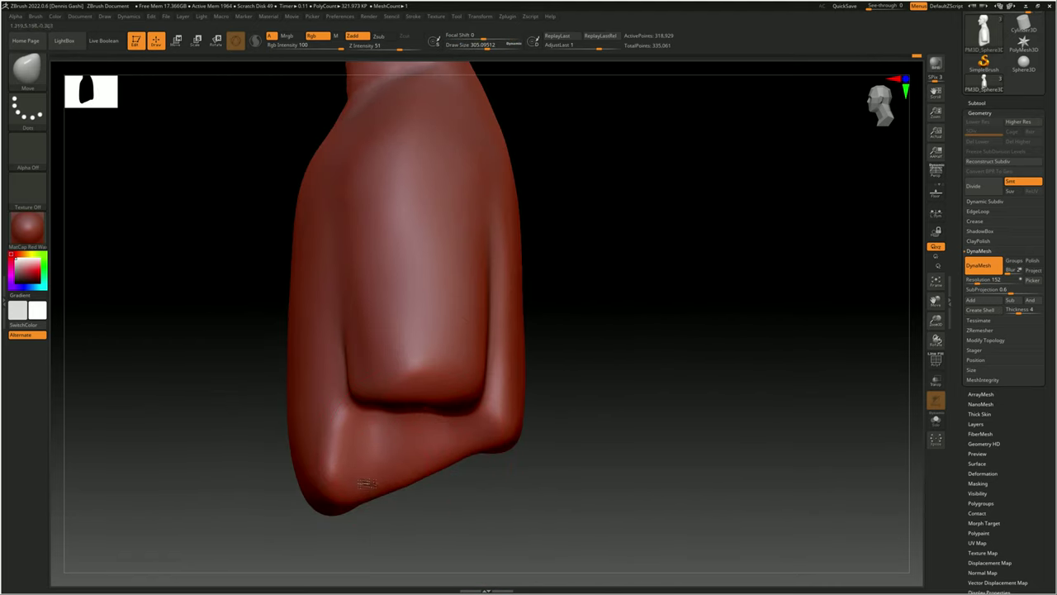
- Re-DynaMesh the bust at Resolution 112 and turn the box-like base into view
mouse_move(366, 483)
left_mouse_down()
mouse_move(583, 438)
mouse_move(496, 382)
mouse_move(550, 325)
left_mouse_up()
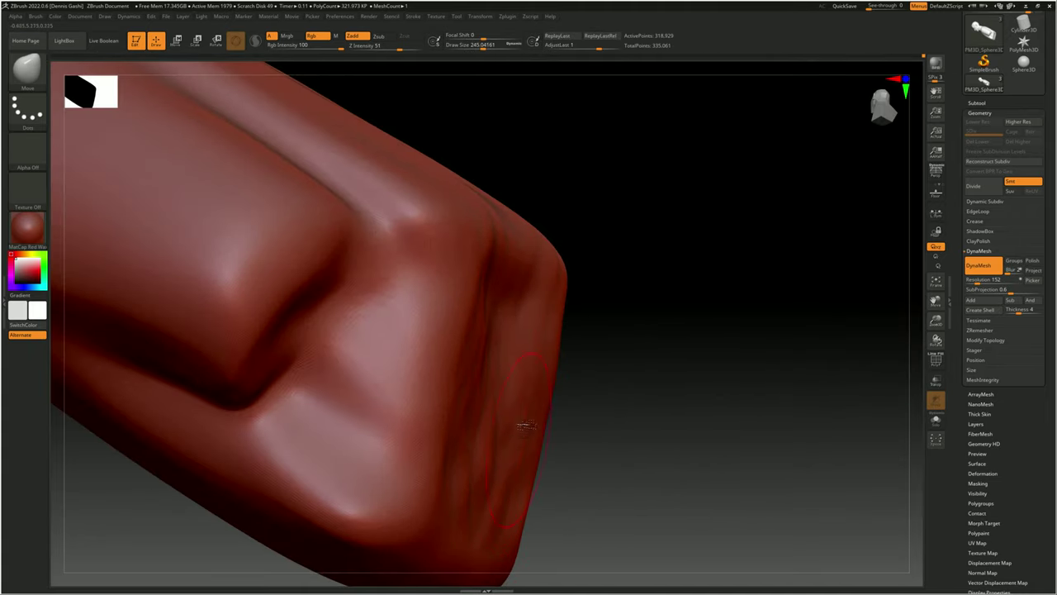
left_click_drag(743, 346, 413, 443, "ctrl")
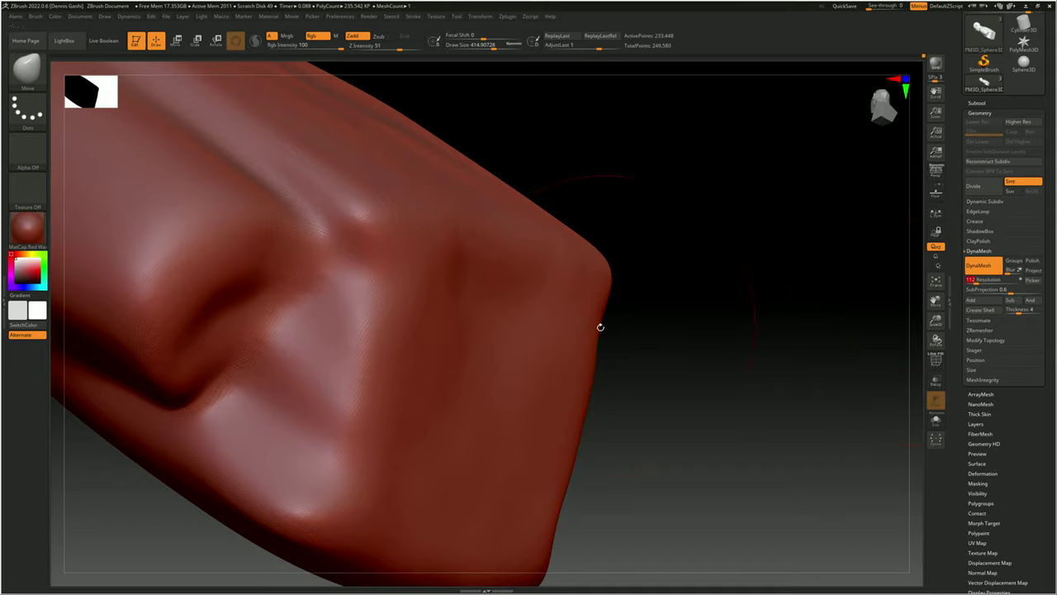
mouse_move(600, 327)
left_mouse_down()
mouse_move(484, 372)
mouse_move(338, 347)
mouse_move(267, 371)
mouse_move(471, 331)
left_mouse_up()
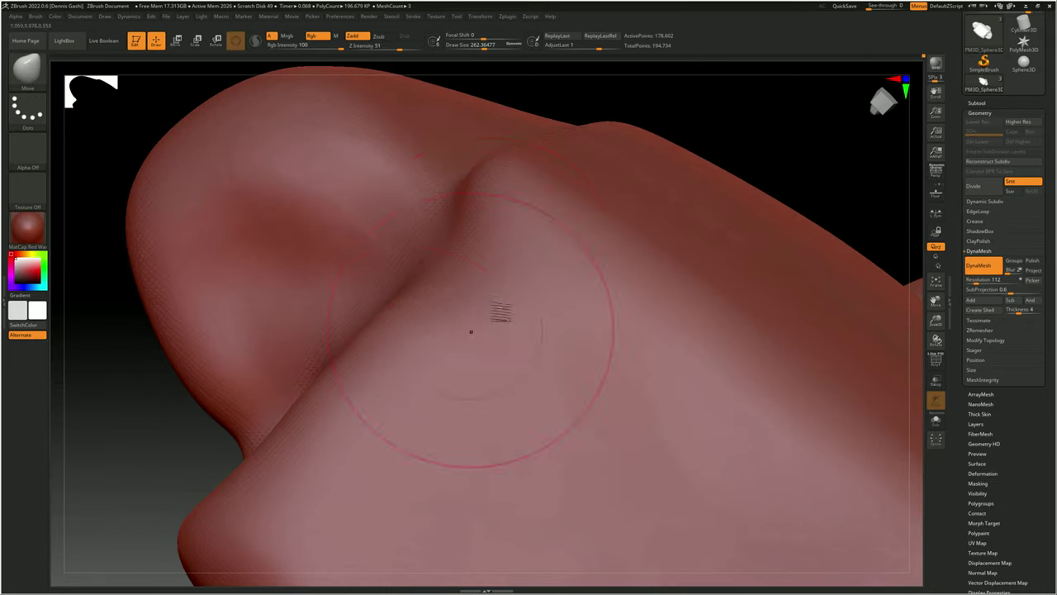
mouse_move(285, 468)
left_mouse_down()
mouse_move(318, 284)
mouse_move(468, 299)
mouse_move(570, 379)
left_mouse_up()
- Flatten the base's underside and smooth its surface and side profile
mouse_move(440, 425)
left_mouse_down()
mouse_move(384, 402)
mouse_move(350, 289)
left_mouse_up()
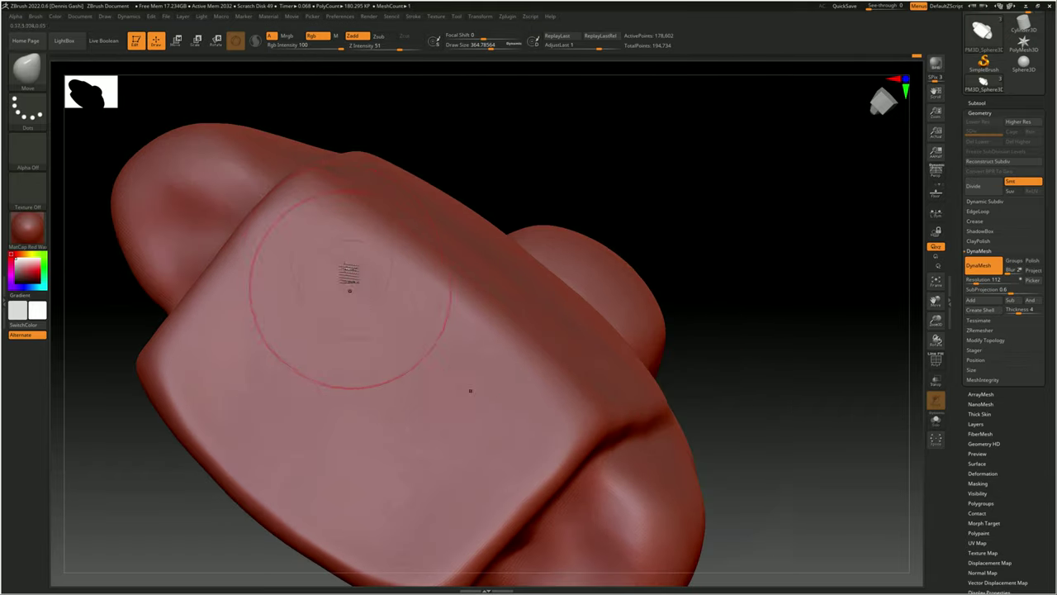
left_click_drag(409, 312, 518, 363)
left_click_drag(377, 266, 581, 322)
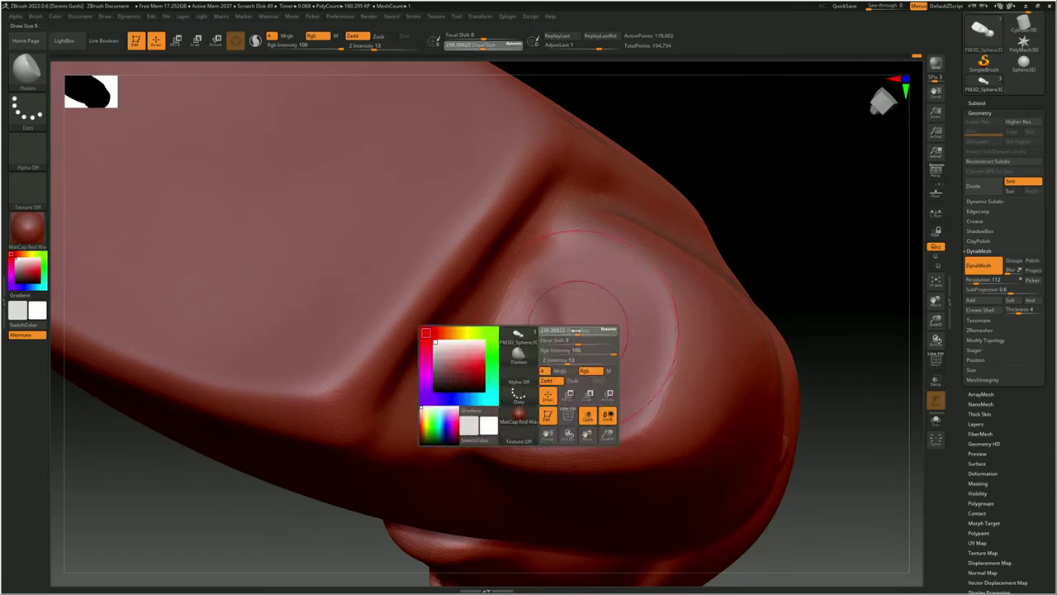
left_click_drag(524, 401, 549, 289)
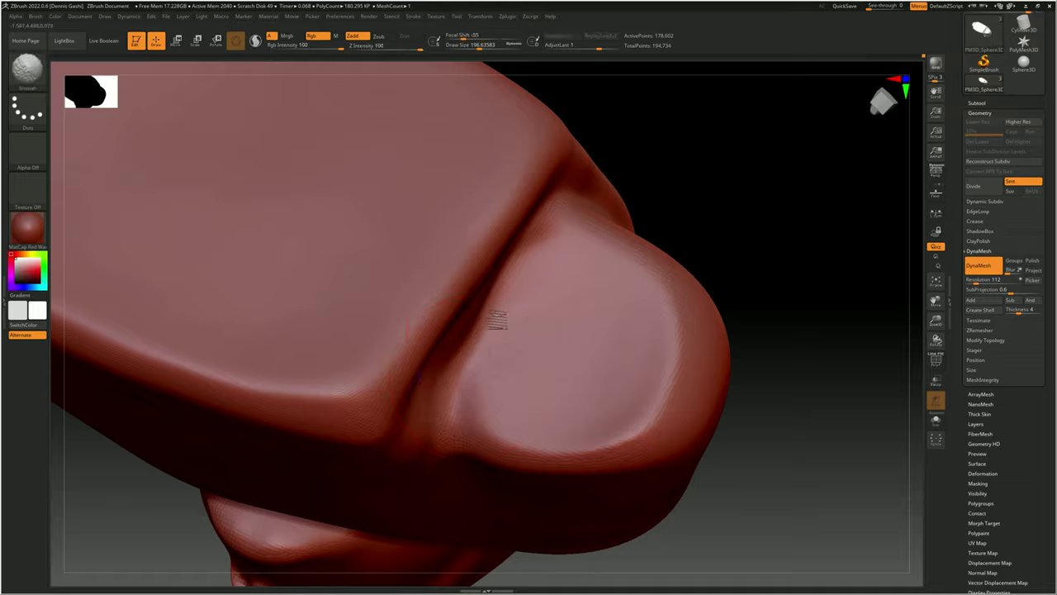
mouse_move(496, 320)
left_mouse_down()
mouse_move(496, 330)
mouse_move(306, 207)
mouse_move(441, 325)
mouse_move(478, 297)
mouse_move(366, 255)
mouse_move(471, 396)
mouse_move(507, 325)
mouse_move(561, 371)
mouse_move(418, 245)
left_mouse_up()
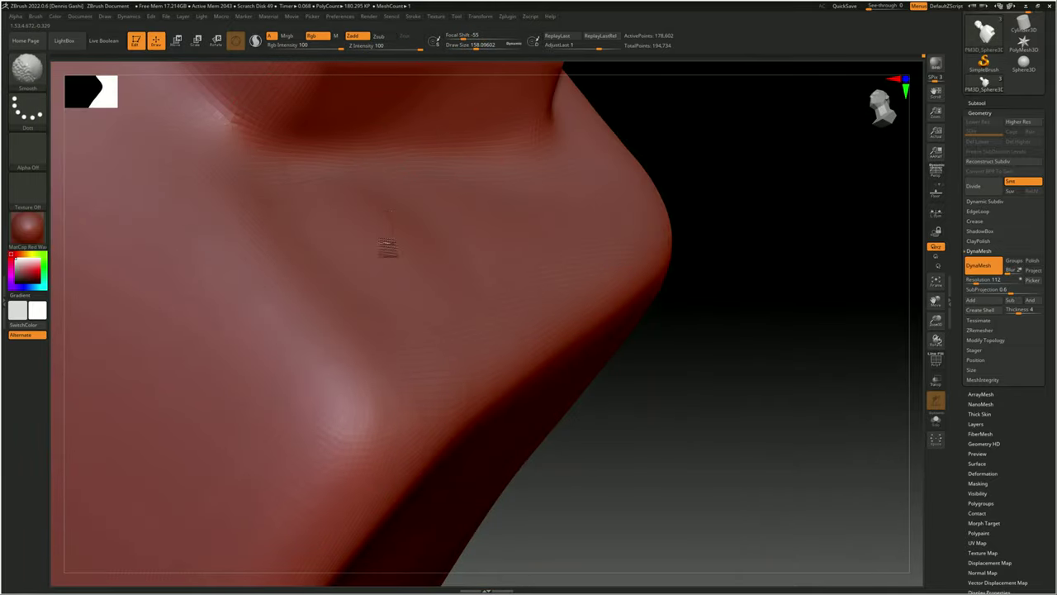
mouse_move(624, 399)
left_mouse_down()
mouse_move(160, 358)
mouse_move(366, 243)
mouse_move(420, 331)
left_mouse_up()
key("space")
left_click_drag(359, 318, 405, 377)
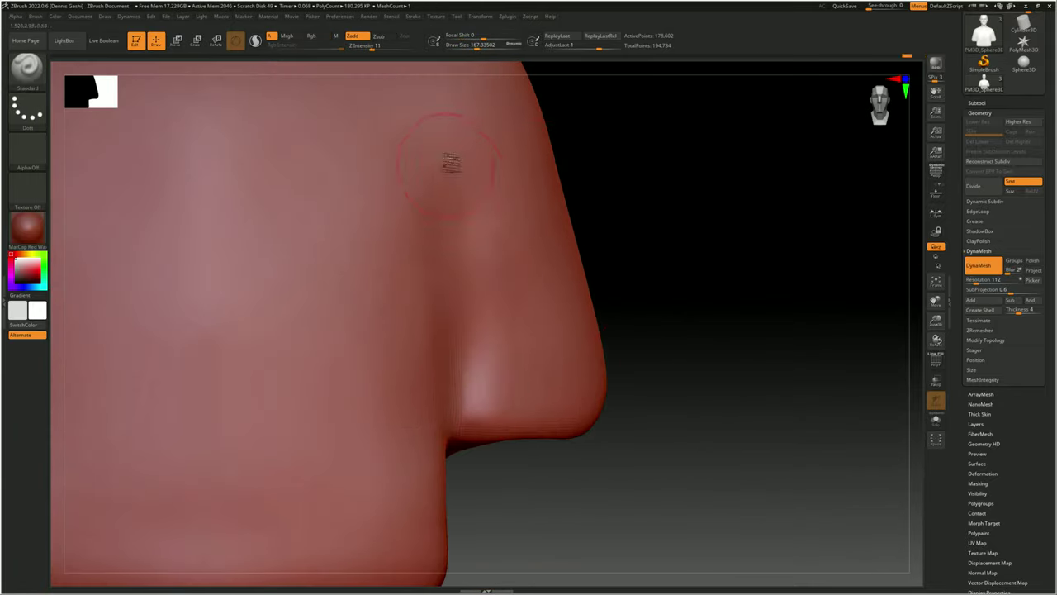
- Zoom back in on the face with the Move brush selected
mouse_move(412, 189)
left_mouse_down()
mouse_move(500, 373)
mouse_move(552, 229)
mouse_move(826, 310)
left_mouse_up()
key("b")
key("m")
key("v")
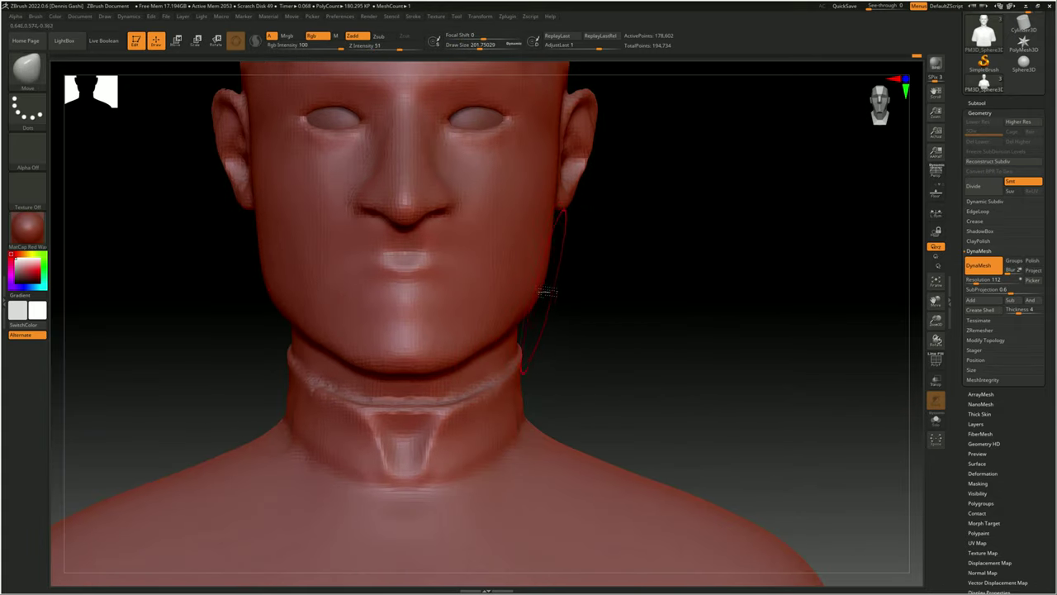
mouse_move(397, 189)
left_mouse_down()
mouse_move(355, 372)
mouse_move(396, 293)
mouse_move(355, 371)
mouse_move(496, 248)
left_mouse_up()
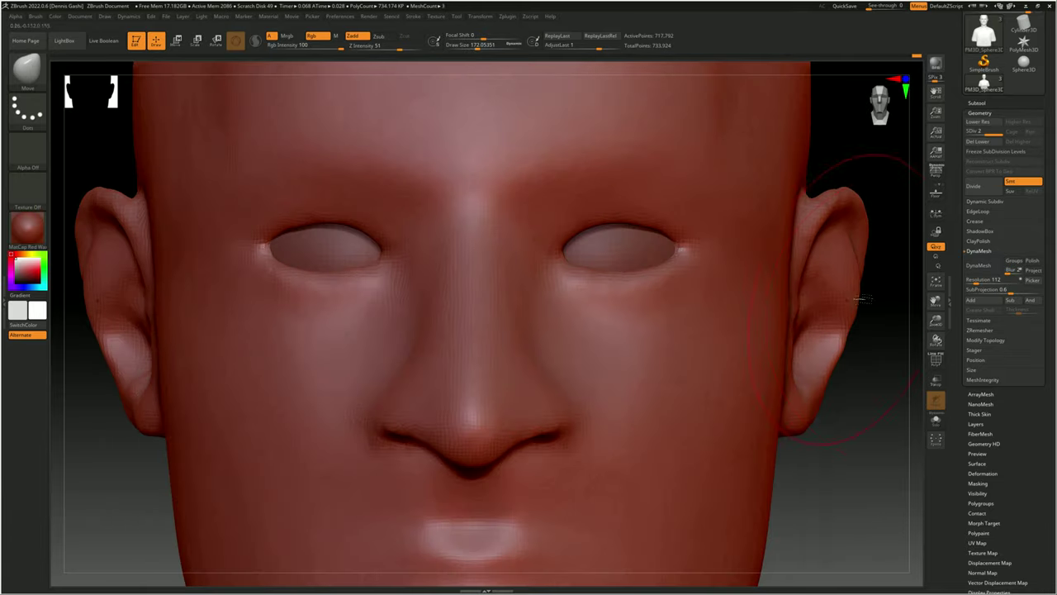
- Add a subdivision level to the bust and check the face's wireframe up close
left_click(935, 280)
key("ctrl+d")
key("shift+f")
mouse_move(578, 330)
left_mouse_down()
mouse_move(675, 223)
mouse_move(578, 372)
mouse_move(578, 272)
mouse_move(553, 398)
left_mouse_up()
key("shift+f")
- Lower the Standard brush strength to 22 and smooth around the nostril
key("b")
key("s")
key("t")
mouse_move(450, 289)
left_mouse_down()
mouse_move(405, 207)
mouse_move(375, 206)
mouse_move(512, 272)
left_mouse_up()
right_click(404, 206)
key("b")
key("m")
key("v")
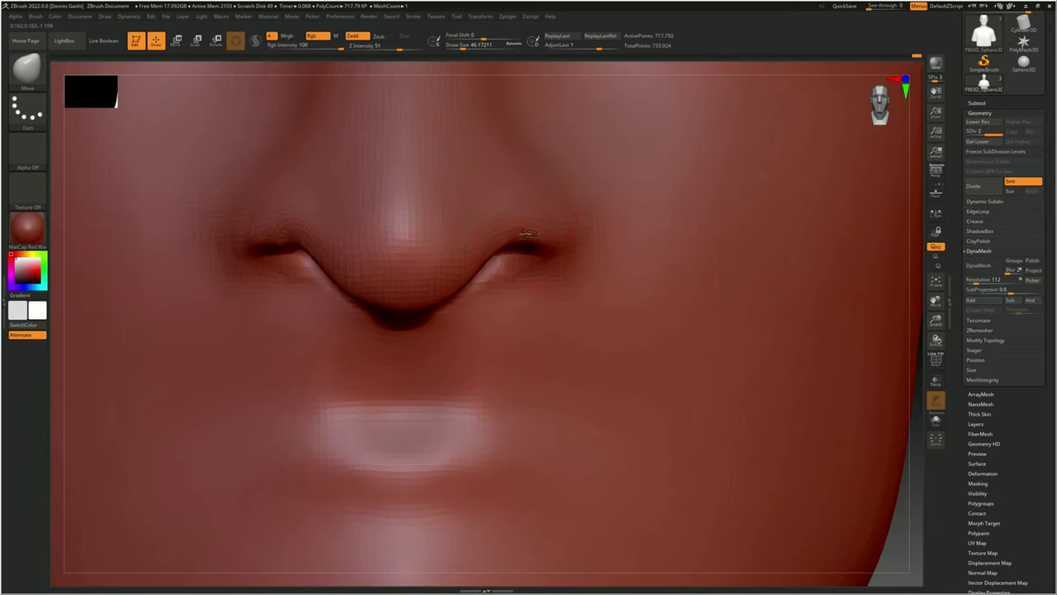
right_click_drag(525, 165, 557, 282, "alt")
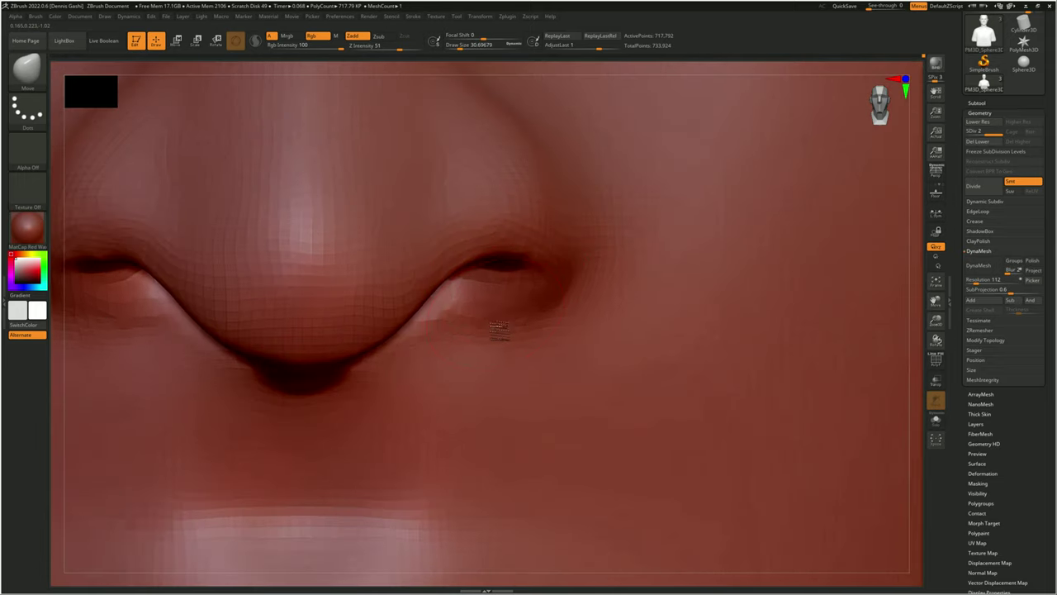
- Refine the eyelid with freehand strokes, then review the head from the side
key("b")
key("m")
key("t")
key("f")
right_click_drag(432, 240, 456, 258, "alt")
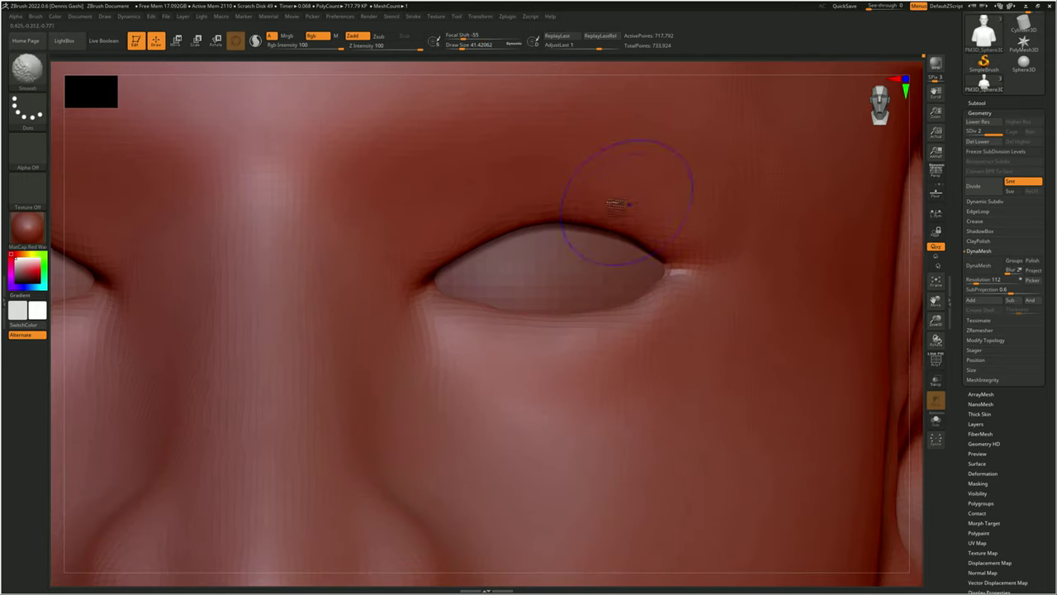
mouse_move(448, 250)
right_mouse_down("alt")
mouse_move(471, 236)
mouse_move(554, 236)
right_mouse_up("alt")
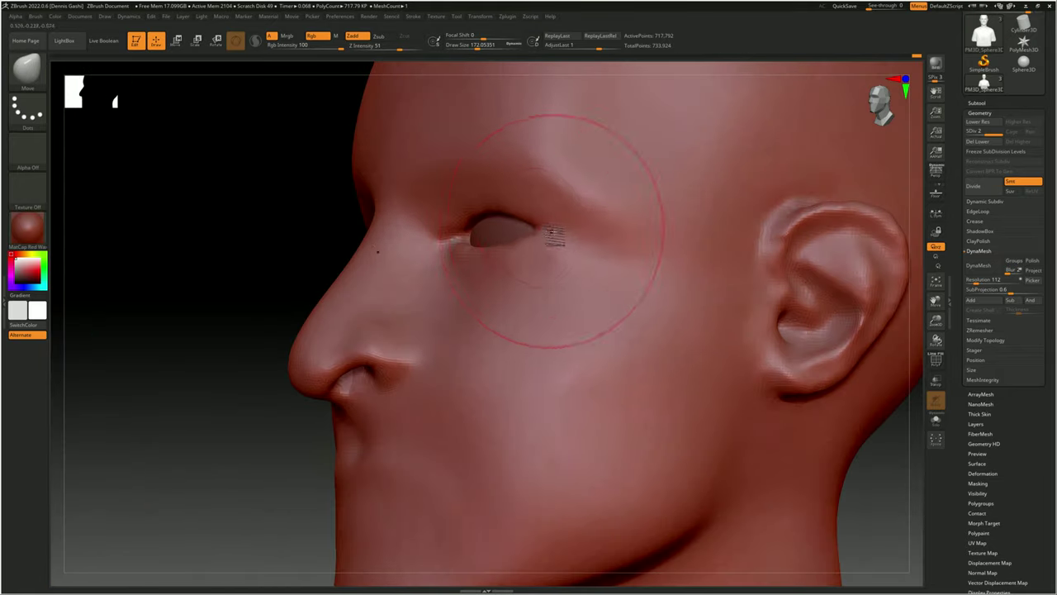
key("f")
mouse_move(462, 215)
right_mouse_down("alt")
mouse_move(435, 222)
mouse_move(448, 153)
mouse_move(364, 132)
mouse_move(350, 160)
right_mouse_up("alt")
- Return to the Move brush and compare the head from three-quarter, front and side views
key("b")
key("m")
key("v")
key("f")
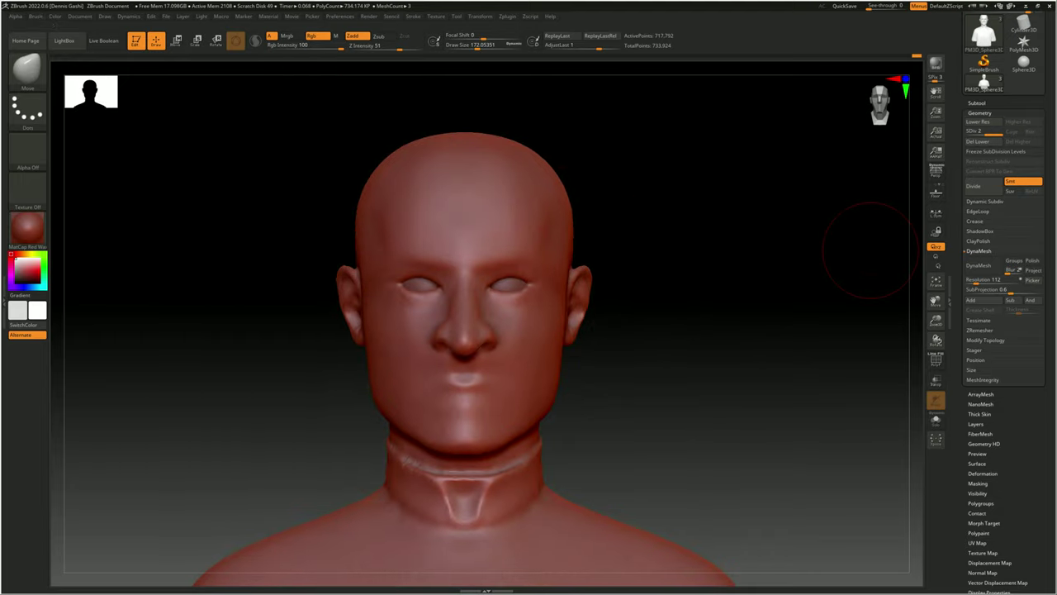
key("space")
mouse_move(862, 247)
right_mouse_down("alt")
mouse_move(620, 165)
mouse_move(534, 239)
right_mouse_up("alt")
mouse_move(549, 163)
right_mouse_down()
mouse_move(548, 243)
mouse_move(573, 290)
mouse_move(644, 289)
mouse_move(328, 234)
mouse_move(429, 273)
mouse_move(637, 272)
mouse_move(619, 229)
mouse_move(555, 261)
right_mouse_up()
key("space")
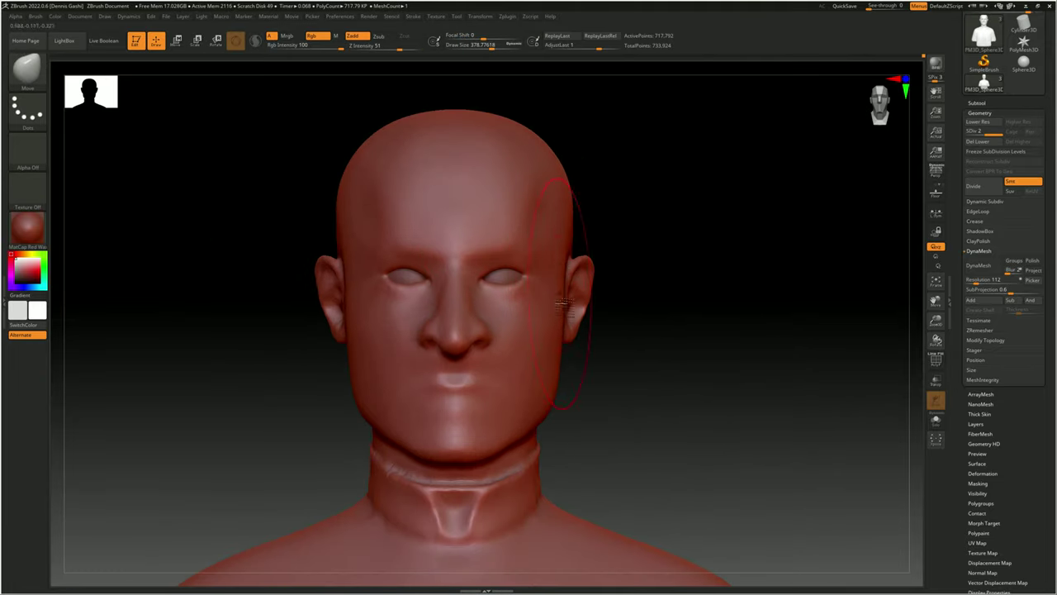
- Orbit closely around the face, under the jaw and to the ear to check every angle
right_click_drag(448, 207, 667, 206, "alt")
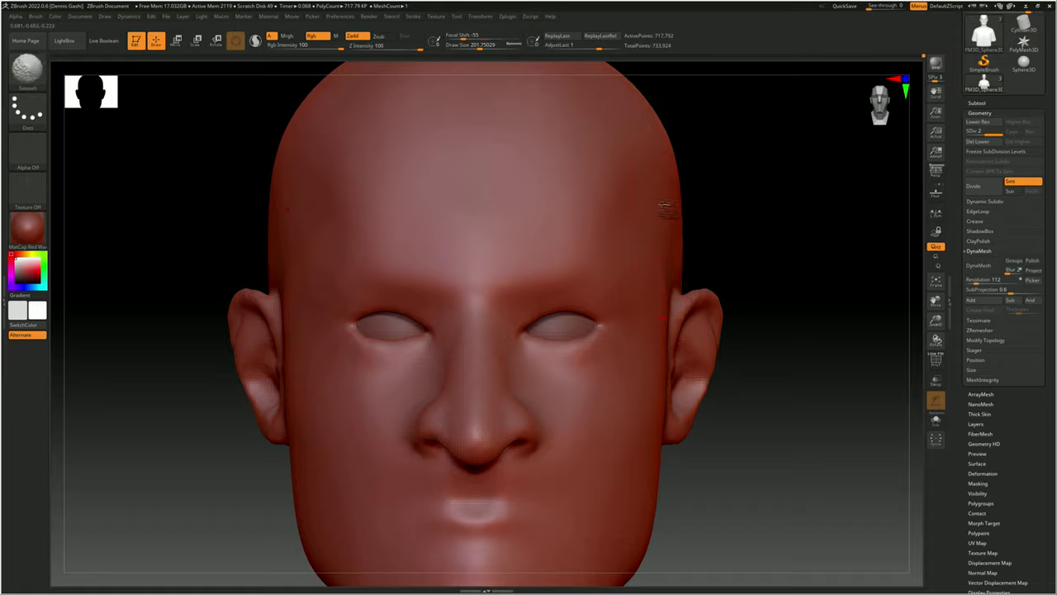
mouse_move(661, 297)
right_mouse_down()
mouse_move(599, 298)
mouse_move(564, 200)
mouse_move(473, 251)
mouse_move(530, 238)
right_mouse_up()
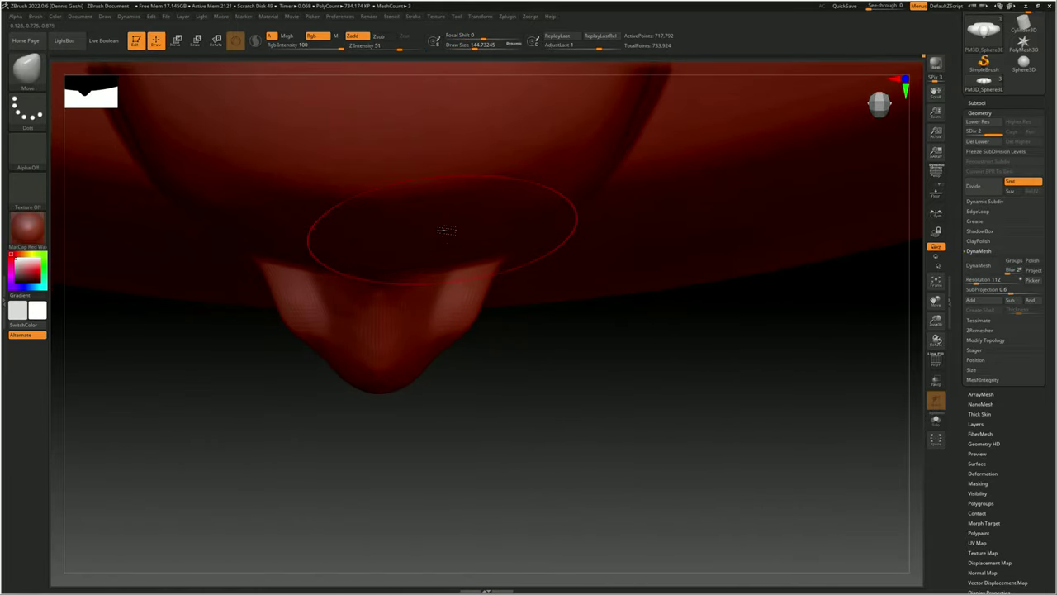
mouse_move(446, 231)
right_mouse_down()
mouse_move(547, 306)
mouse_move(384, 170)
mouse_move(437, 200)
mouse_move(330, 132)
mouse_move(462, 165)
mouse_move(625, 118)
mouse_move(461, 205)
mouse_move(496, 347)
mouse_move(504, 330)
mouse_move(578, 305)
mouse_move(593, 311)
right_mouse_up()
right_click_drag(581, 267, 529, 248)
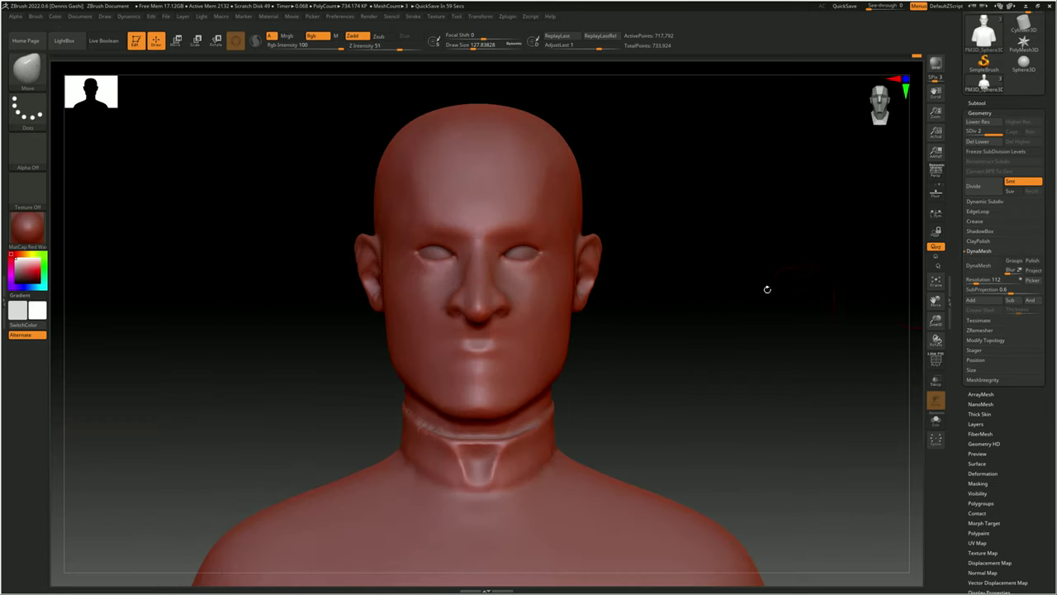
mouse_move(767, 289)
right_mouse_down("ctrl")
mouse_move(559, 288)
mouse_move(567, 251)
mouse_move(547, 279)
mouse_move(429, 350)
mouse_move(649, 308)
mouse_move(413, 349)
mouse_move(538, 233)
mouse_move(496, 229)
right_mouse_up("ctrl")
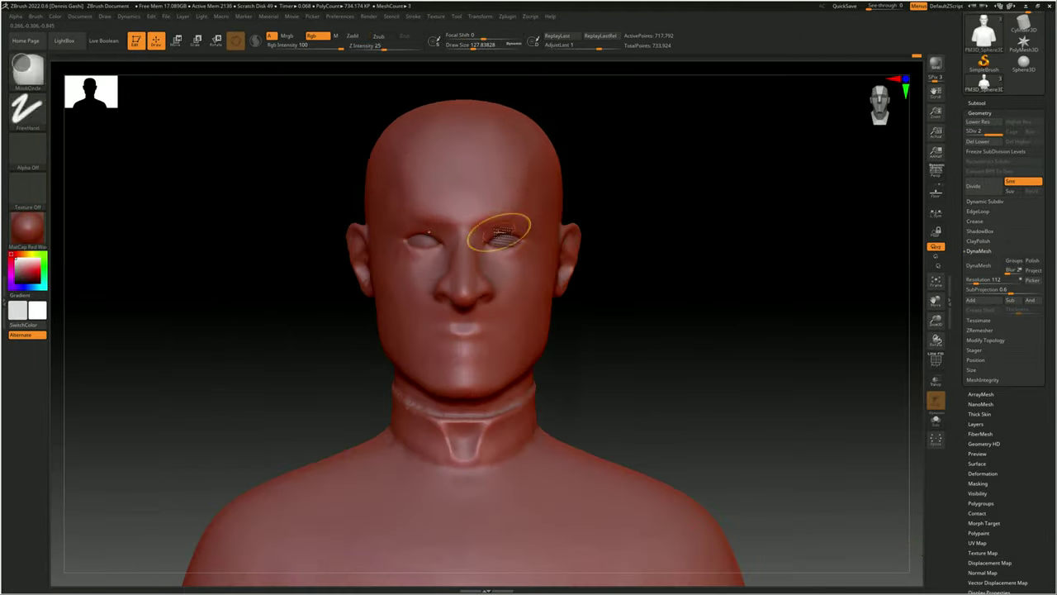
- Carve a straight mouth line between the lips with the Chisel brush, extending and deepening it
mouse_move(880, 200)
right_mouse_down()
mouse_move(495, 331)
mouse_move(450, 316)
right_mouse_up()
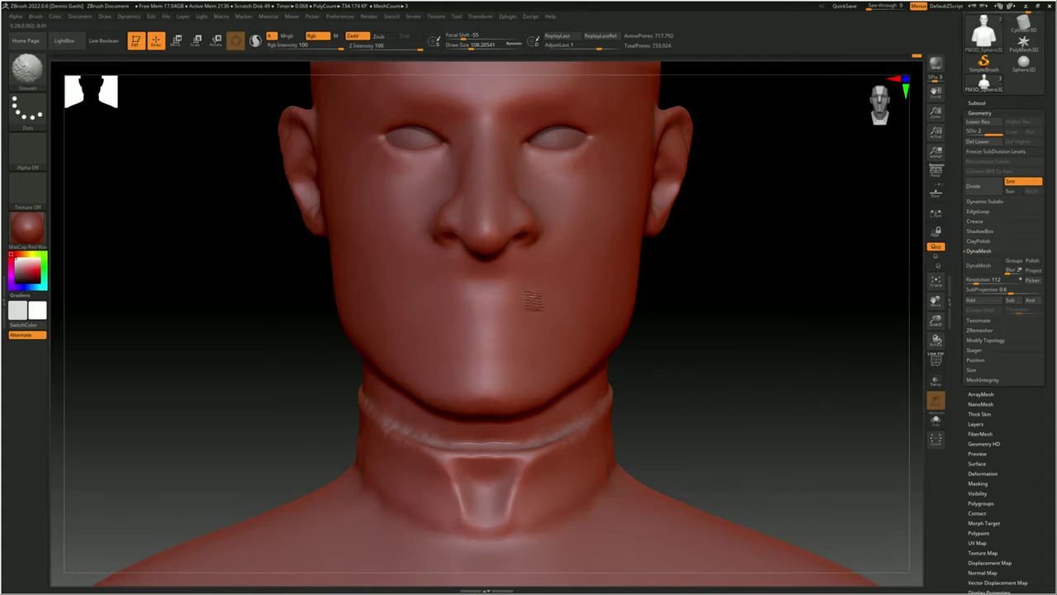
key("b")
left_click(401, 347)
right_click_drag(401, 347, 507, 306, "ctrl")
left_click_drag(668, 355, 420, 361)
right_click_drag(420, 361, 310, 371)
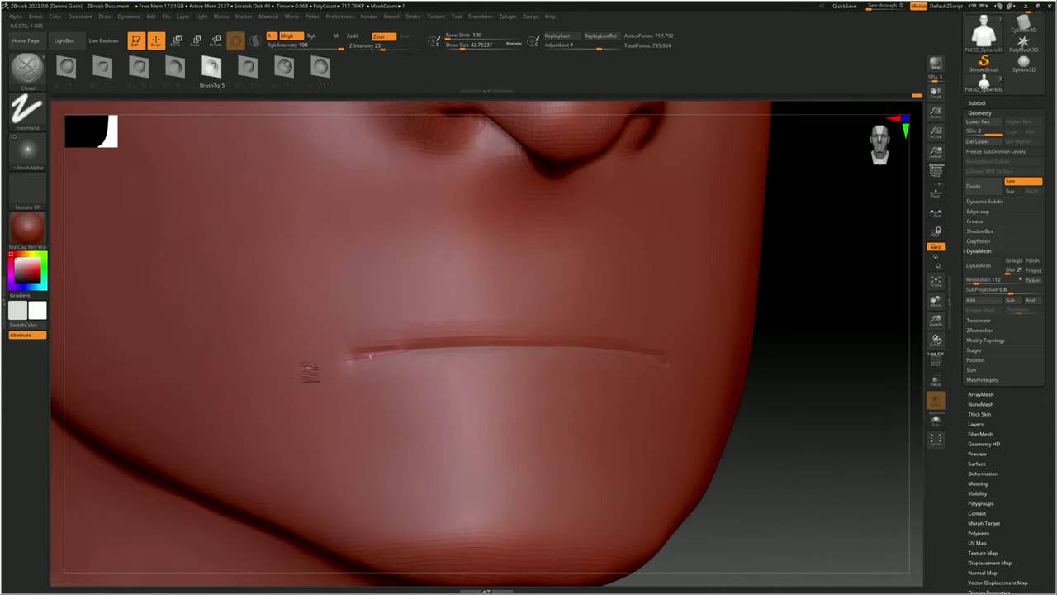
- Shape the upper and lower lips around the new line with the Move brush
key("b")
mouse_move(481, 279)
right_mouse_down("ctrl")
mouse_move(451, 258)
mouse_move(518, 256)
right_mouse_up("ctrl")
key("m")
key("v")
key("space")
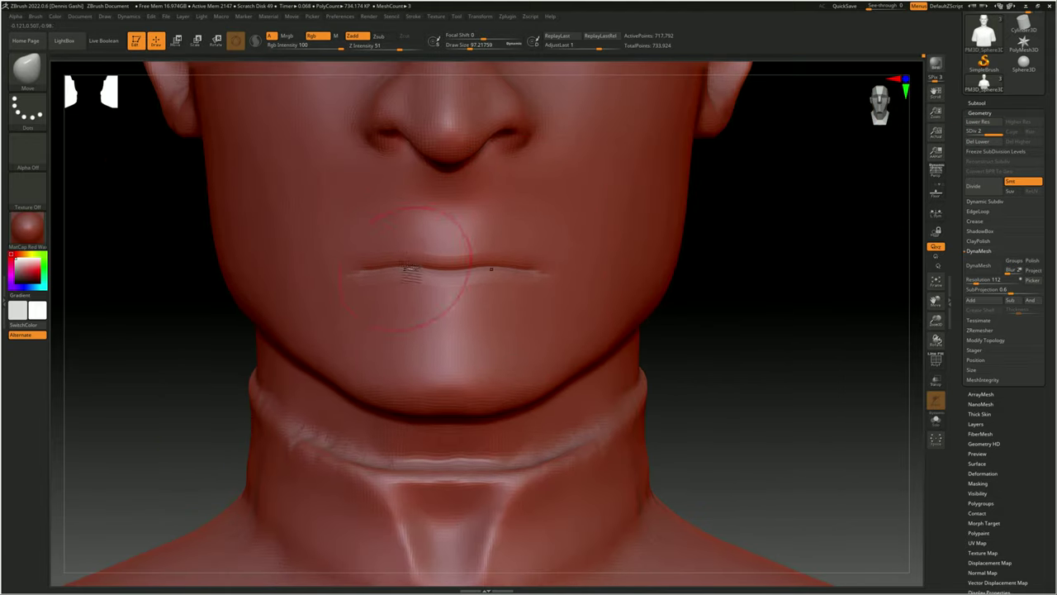
mouse_move(410, 273)
right_mouse_down()
mouse_move(314, 284)
mouse_move(519, 306)
mouse_move(568, 292)
mouse_move(413, 288)
right_mouse_up()
- Build up a fuller lower lip with a low-intensity Standard brush
key("b")
key("s")
key("t")
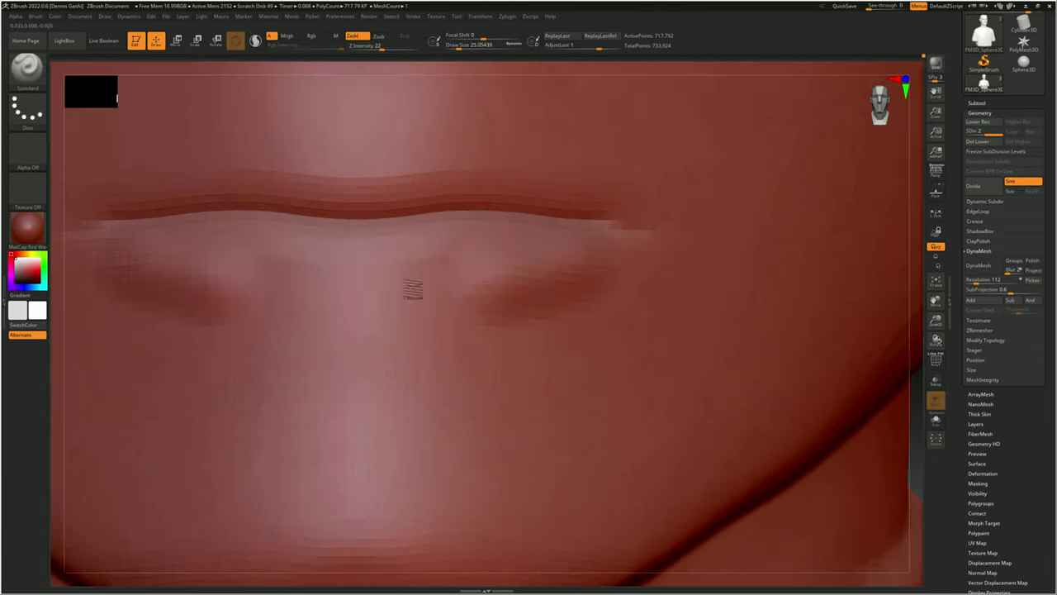
key("space")
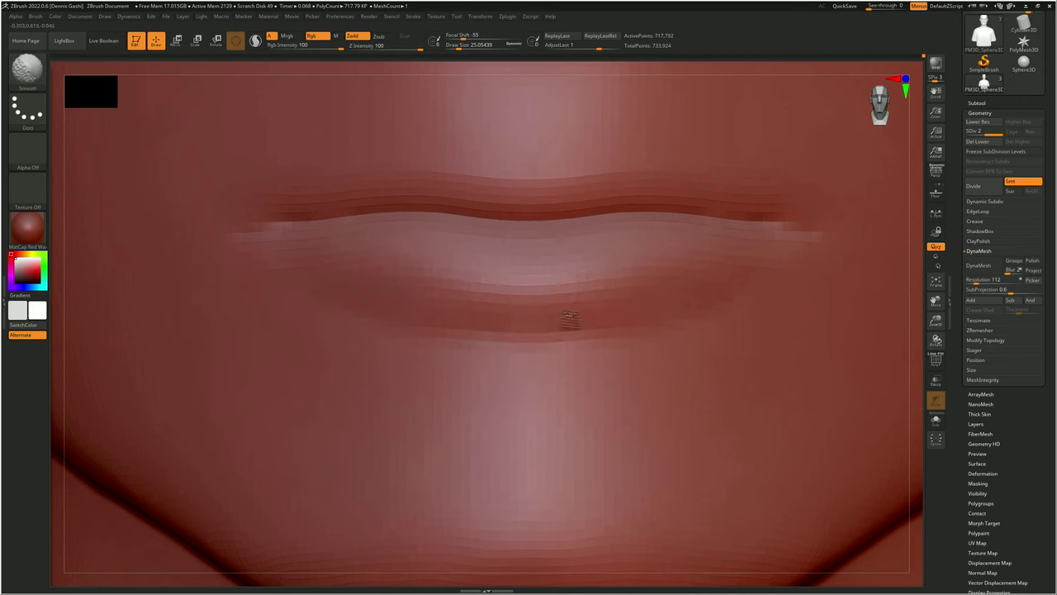
right_click_drag(570, 318, 512, 316, "ctrl")
right_click_drag(474, 349, 426, 298, "ctrl")
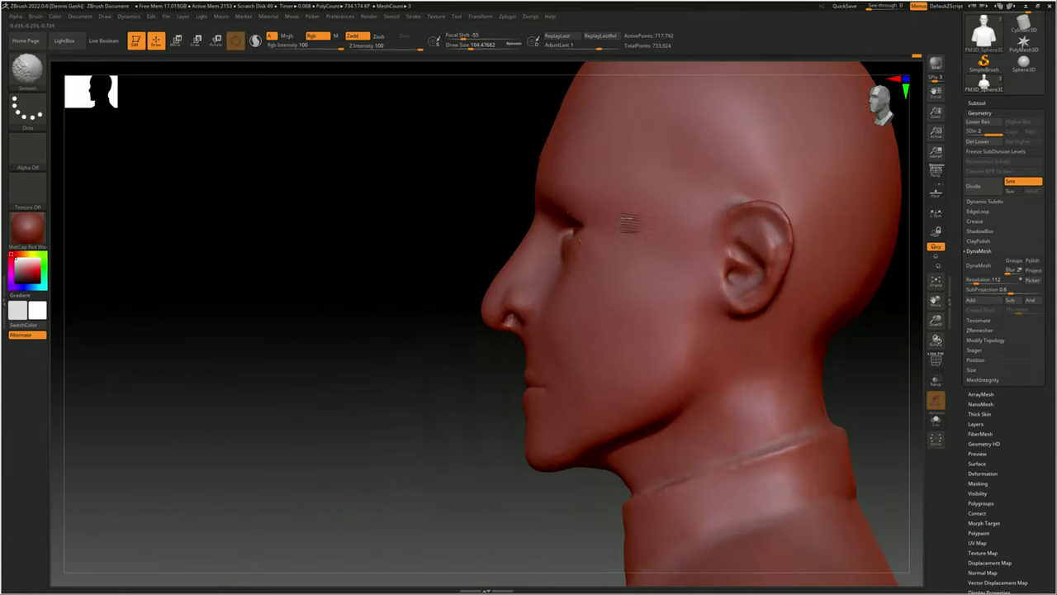
- Inspect the eyeball subtool's placement in profile with Move, then show Tool > Deformation
right_click_drag(492, 324, 515, 331)
right_click_drag(512, 252, 936, 246, "ctrl")
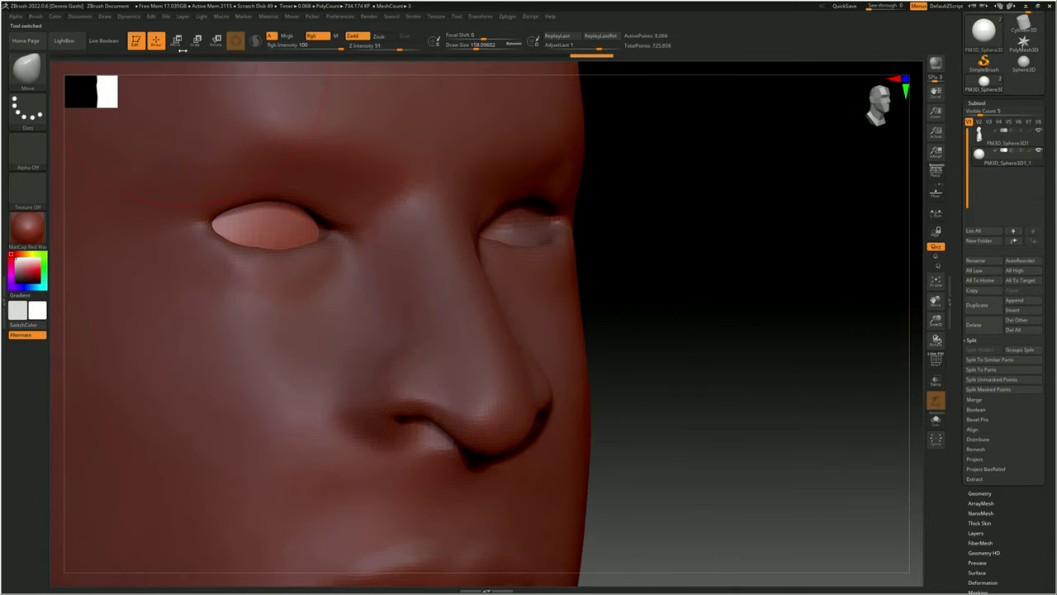
left_click(177, 41)
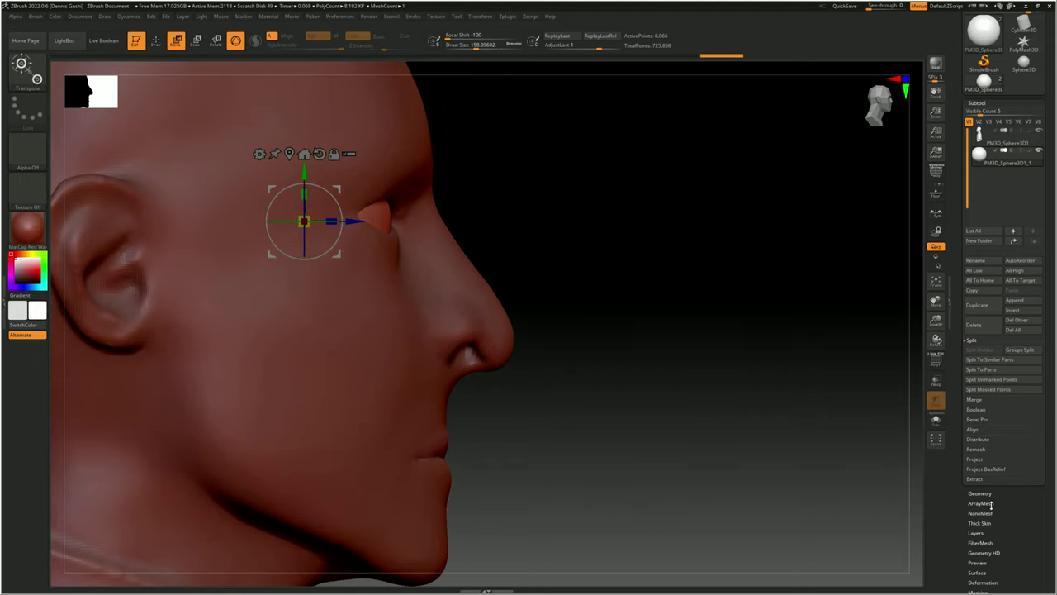
left_click_drag(991, 503, 991, 372)
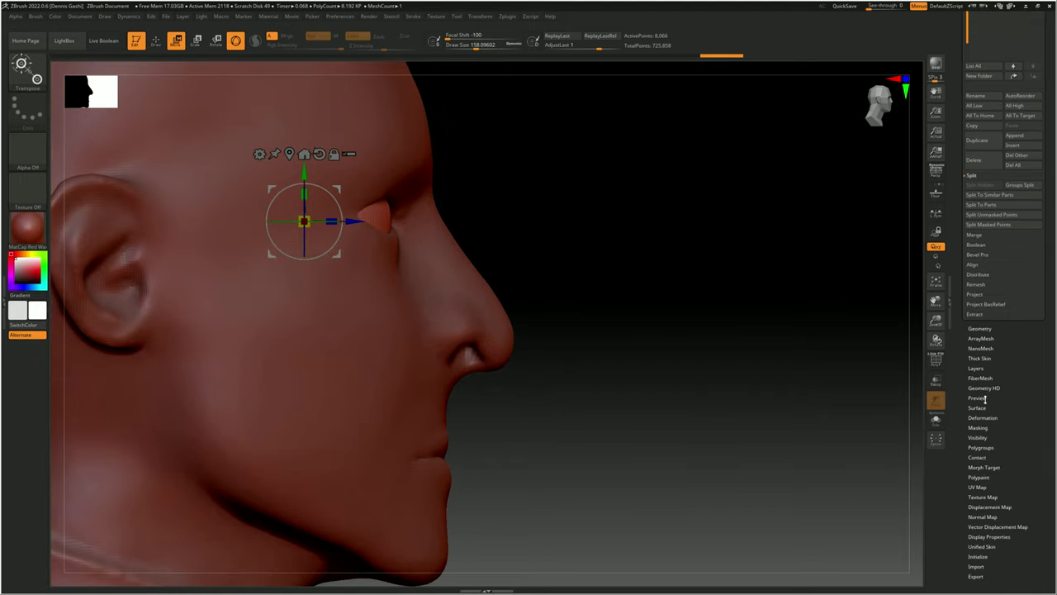
left_click(983, 289)
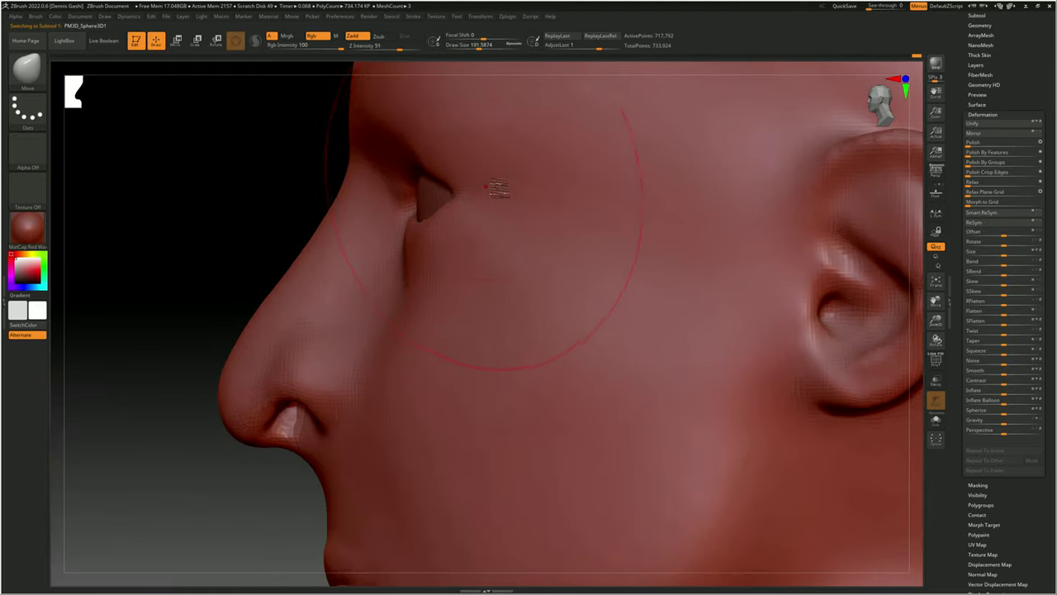
- View the eye up close from different angles to work along the upper eyelid rims
right_click_drag(496, 189, 538, 327)
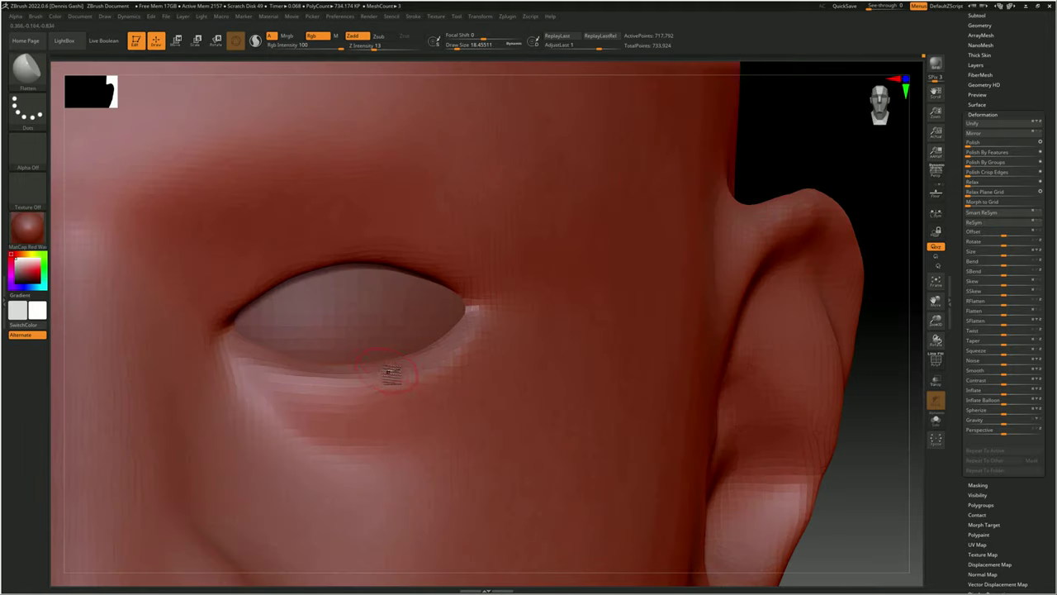
right_click_drag(320, 315, 221, 273)
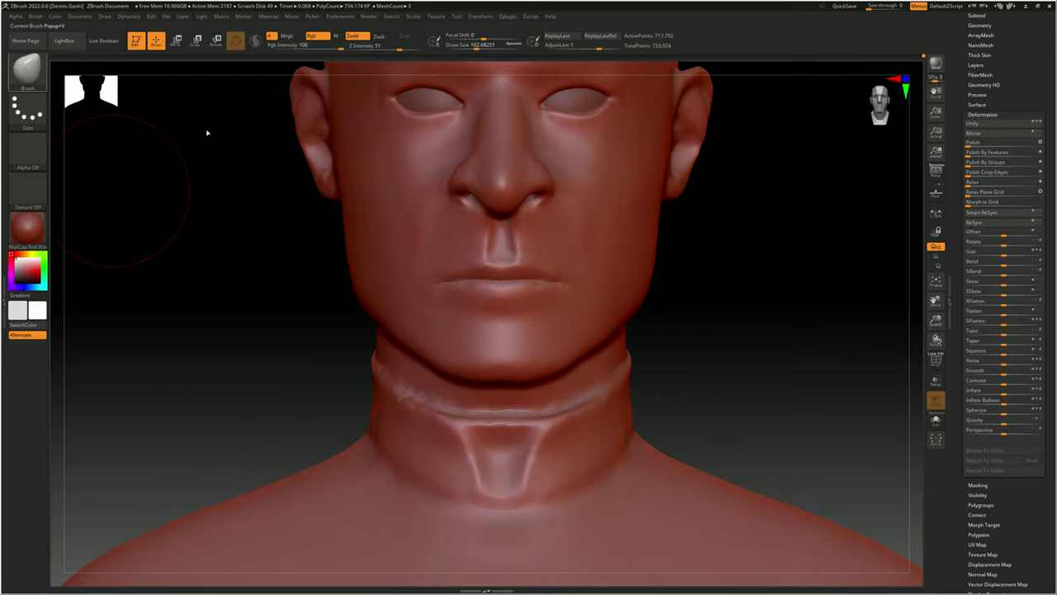
- Enlarge the Standard brush for the lower-lip-to-chin crease, then move in on the inner eye corner
key("space")
key("space")
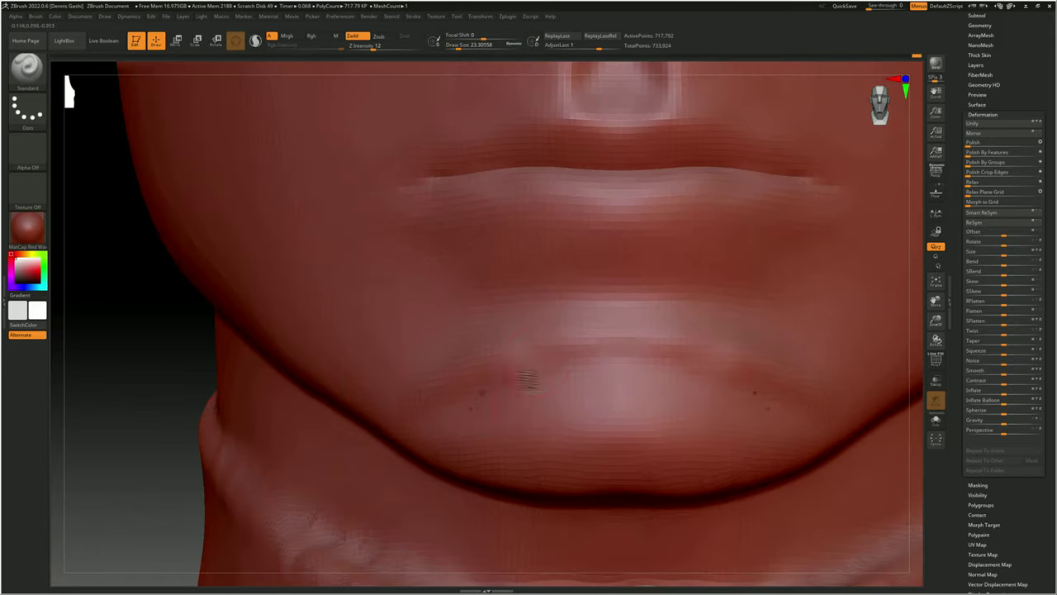
left_click_drag(529, 363, 442, 380, "ctrl")
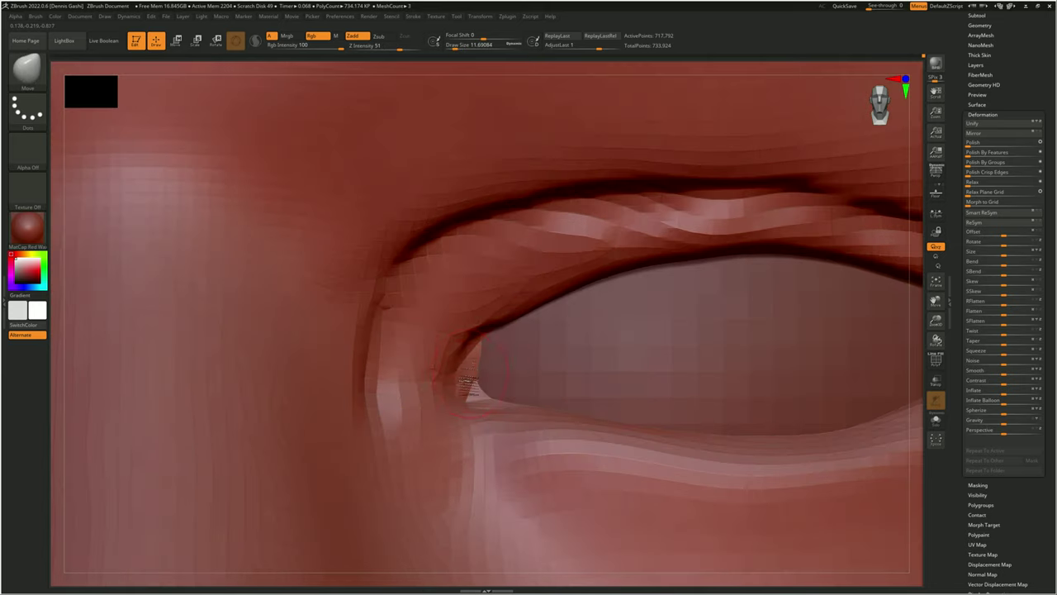
left_click_drag(457, 399, 568, 324, "alt")
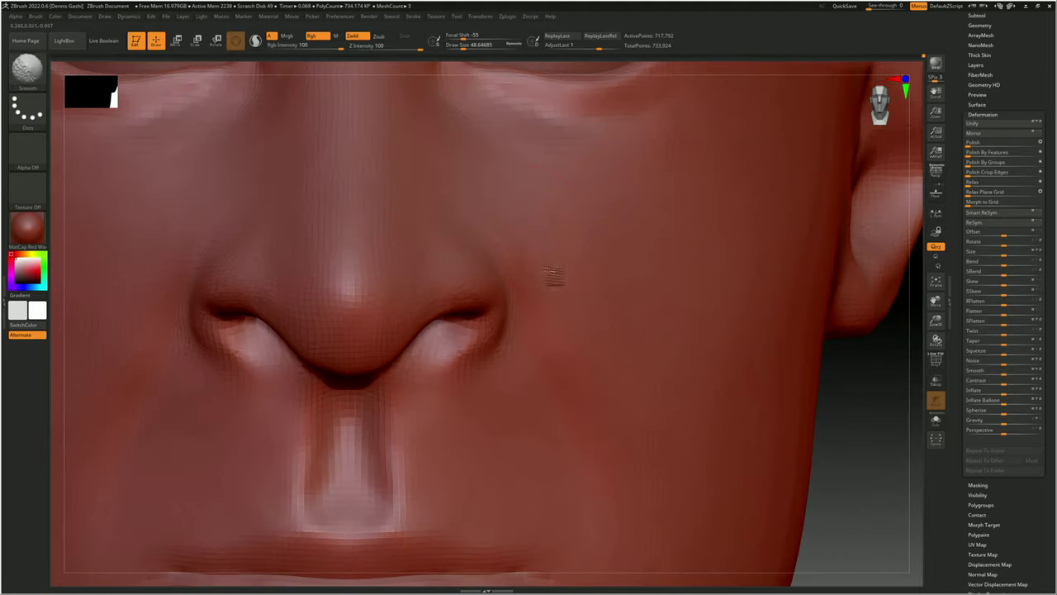
- Reshape the nose profile with the Move brush, working from a left-facing side view
key("b")
key("m")
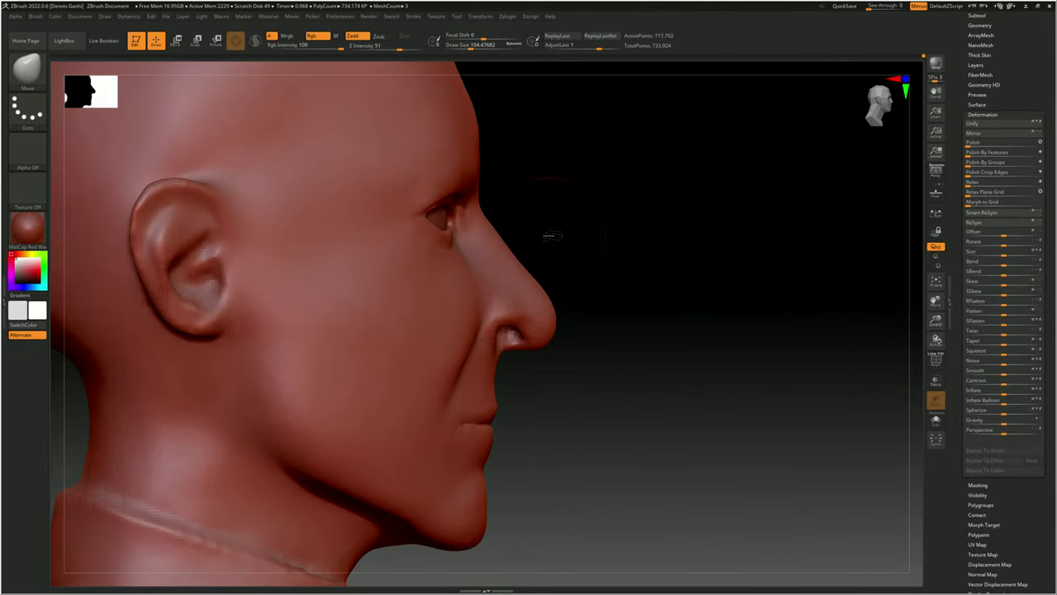
key("space")
left_click_drag(578, 248, 463, 270)
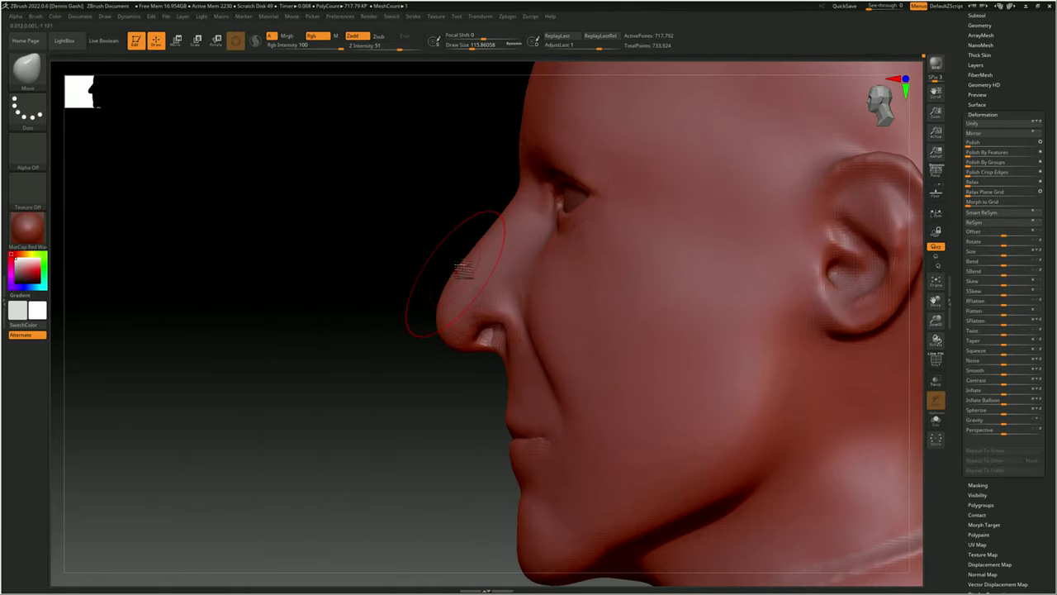
mouse_move(464, 269)
right_mouse_down()
mouse_move(438, 292)
mouse_move(449, 319)
mouse_move(477, 315)
mouse_move(500, 229)
mouse_move(417, 206)
mouse_move(279, 141)
mouse_move(384, 268)
mouse_move(273, 281)
right_mouse_up()
key("space")
key("space")
left_click_drag(272, 281, 252, 289, "shift")
- Smooth around the nostrils with the Smooth brush at a reduced Draw Size
key("f")
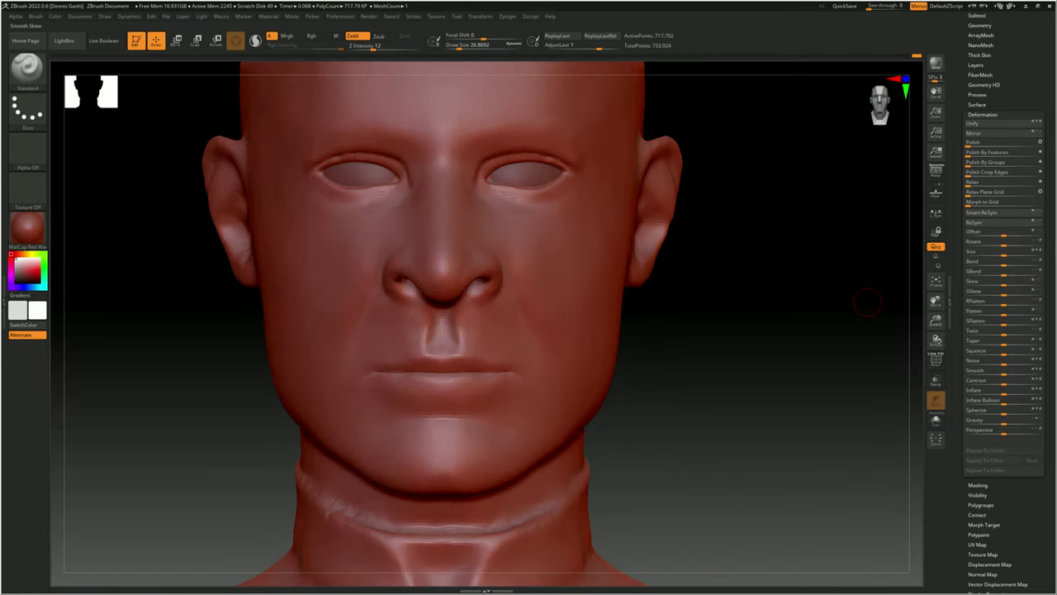
mouse_move(867, 301)
right_mouse_down("ctrl")
mouse_move(559, 259)
mouse_move(545, 347)
right_mouse_up("ctrl")
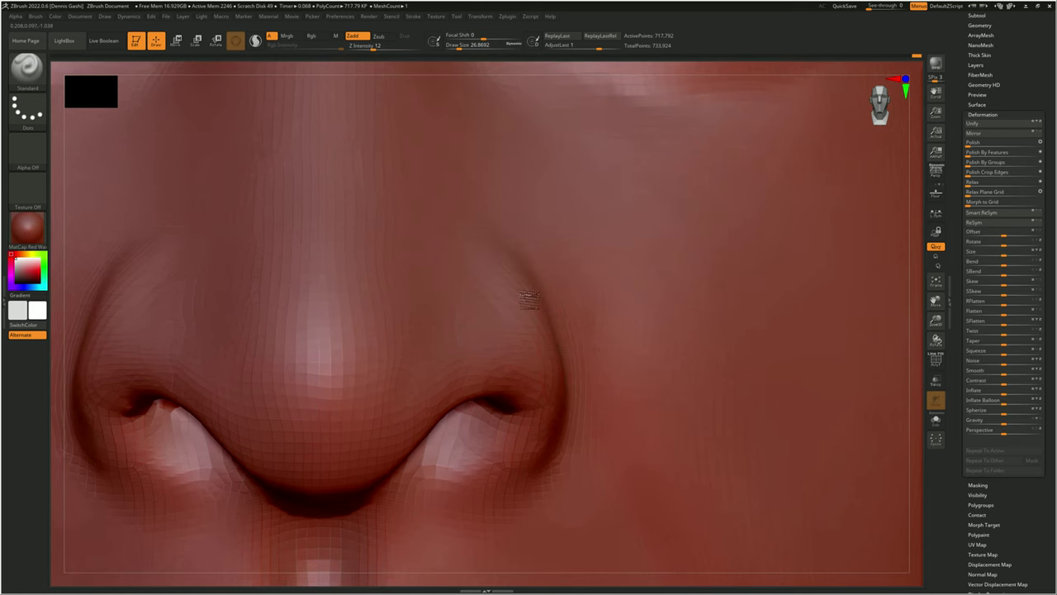
key("space")
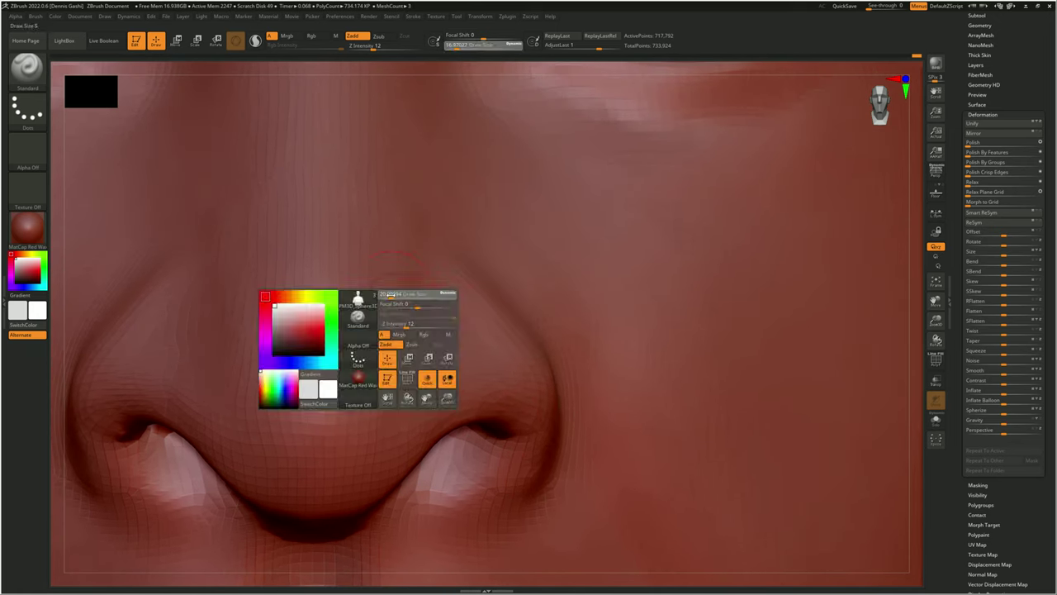
right_click_drag(406, 331, 463, 298, "alt")
key("space")
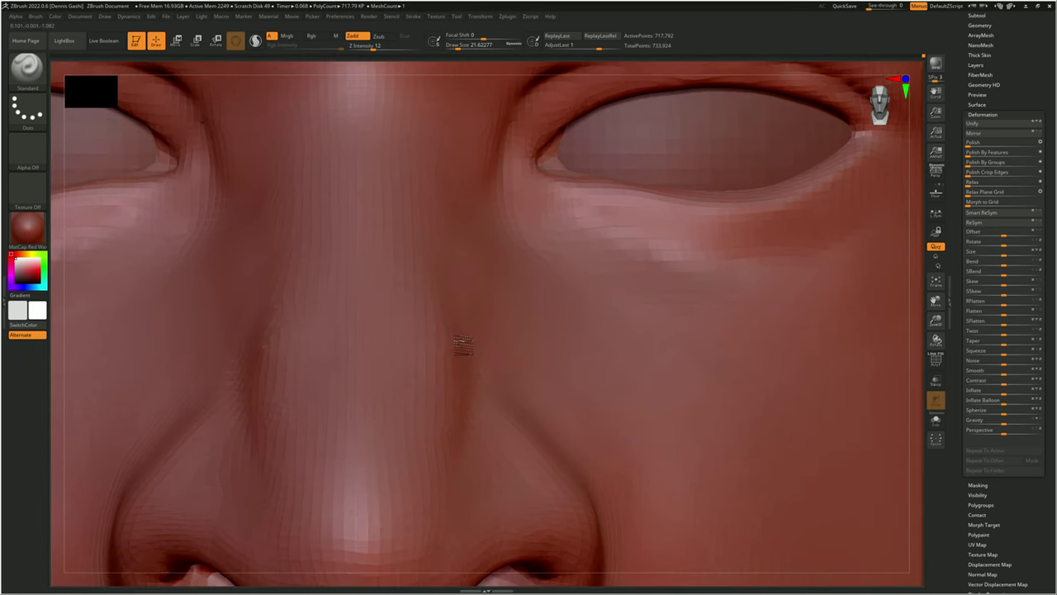
right_click_drag(460, 347, 460, 314, "ctrl")
key("space")
- Smooth the nose bridge and its sides between the eyes into cleaner planes
left_click_drag(487, 300, 466, 300)
mouse_move(470, 512)
right_mouse_down("alt")
mouse_move(427, 338)
mouse_move(382, 372)
mouse_move(479, 430)
right_mouse_up("alt")
right_click_drag(491, 242, 507, 314, "alt")
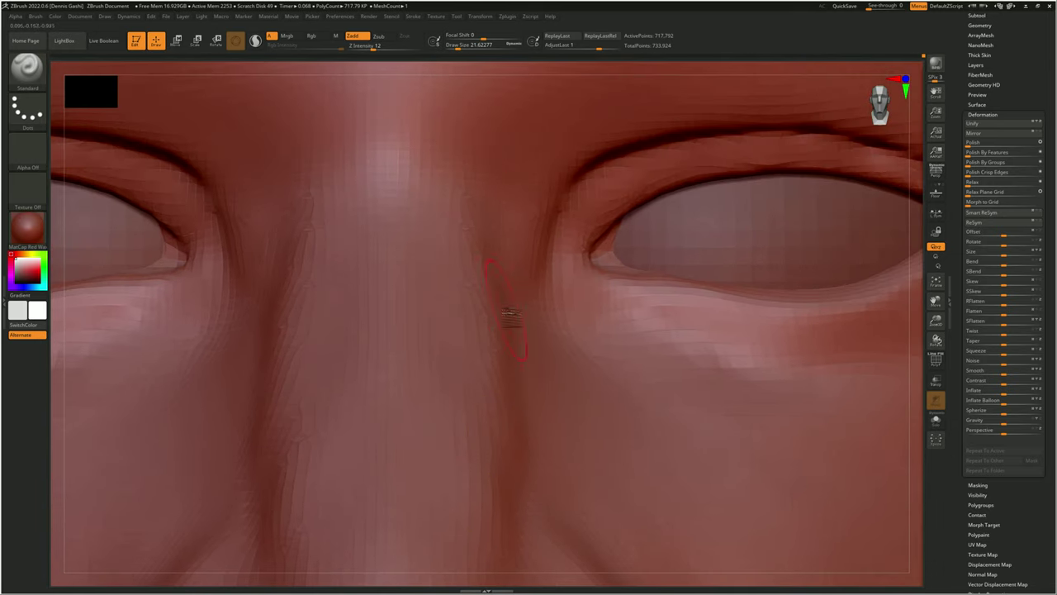
mouse_move(479, 143)
right_mouse_down()
mouse_move(528, 182)
mouse_move(627, 202)
mouse_move(619, 382)
mouse_move(545, 293)
right_mouse_up()
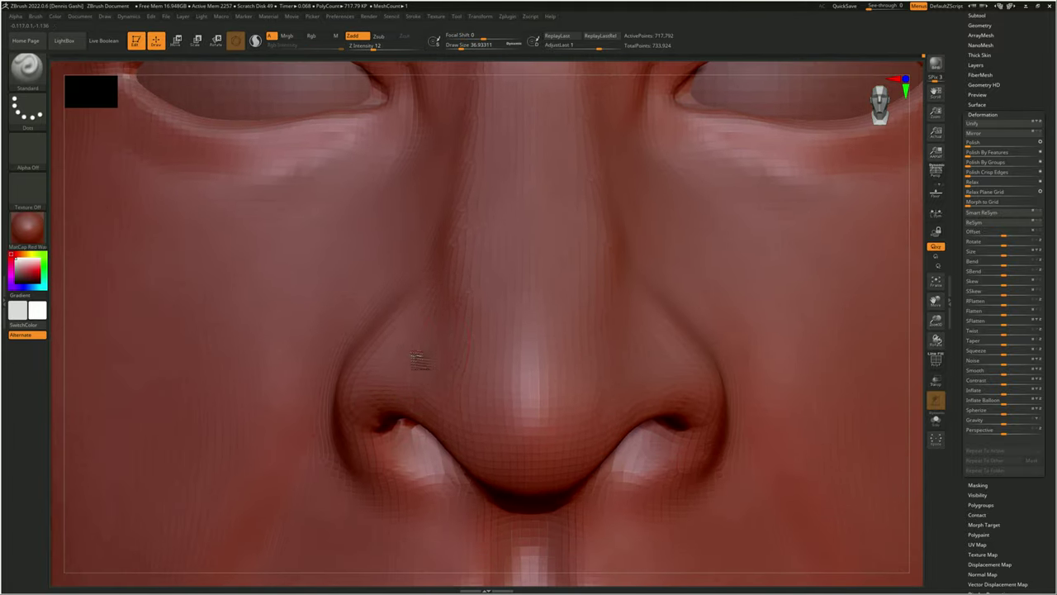
mouse_move(420, 361)
right_mouse_down("ctrl")
mouse_move(578, 387)
mouse_move(578, 429)
right_mouse_up("ctrl")
- Switch to the Move brush and enlarge its Draw Size for the lower face
key("f")
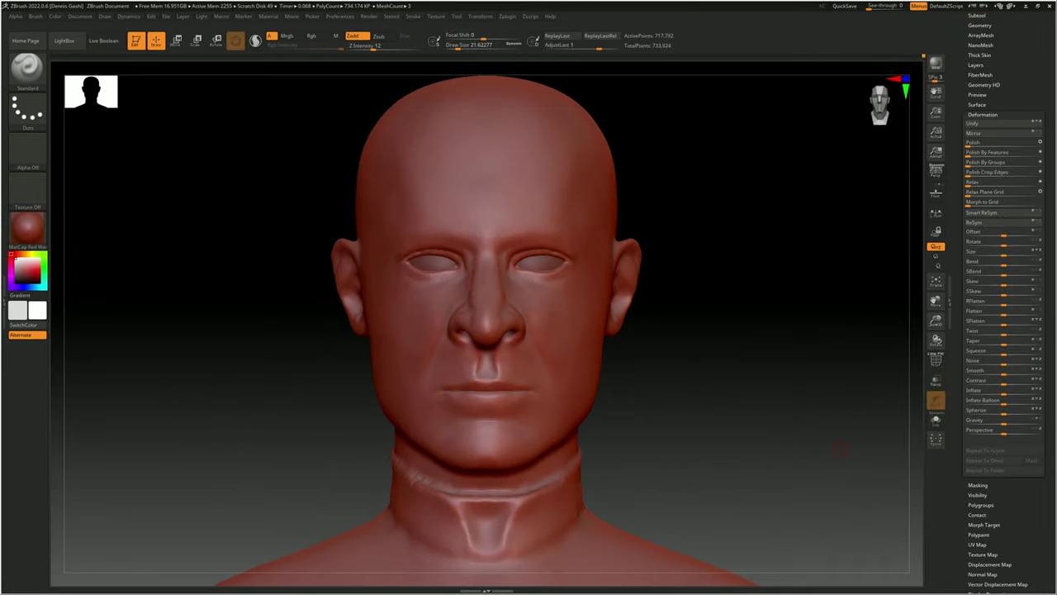
right_click_drag(529, 371, 529, 248, "ctrl")
key("b")
key("m")
key("v")
key("space")
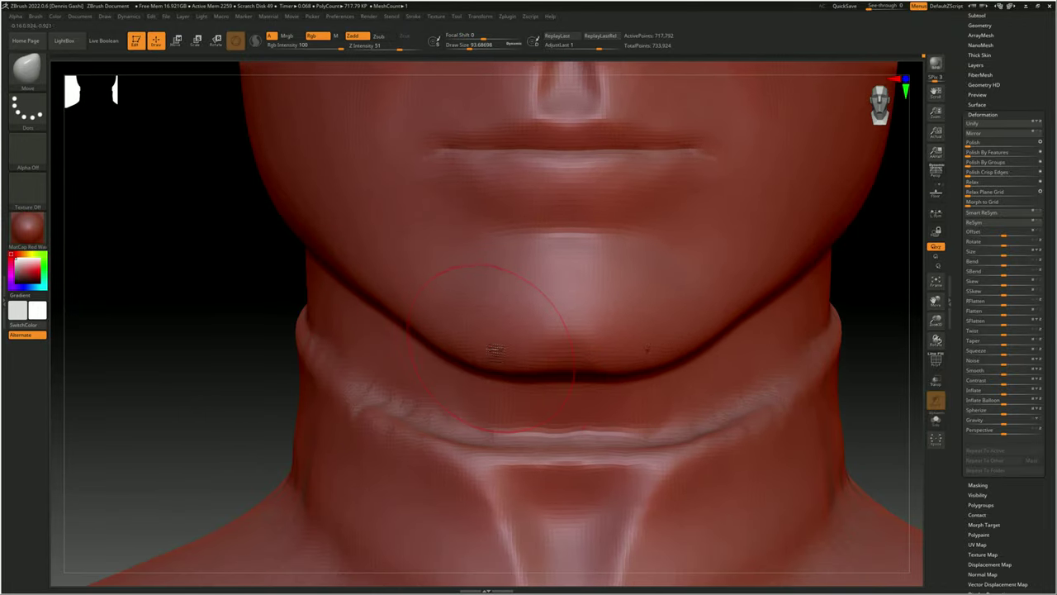
key("space")
- Build up forms under the jaw, along the cheek and below the lower eyelid with Standard
key("b")
key("s")
key("t")
right_click_drag(509, 363, 405, 378)
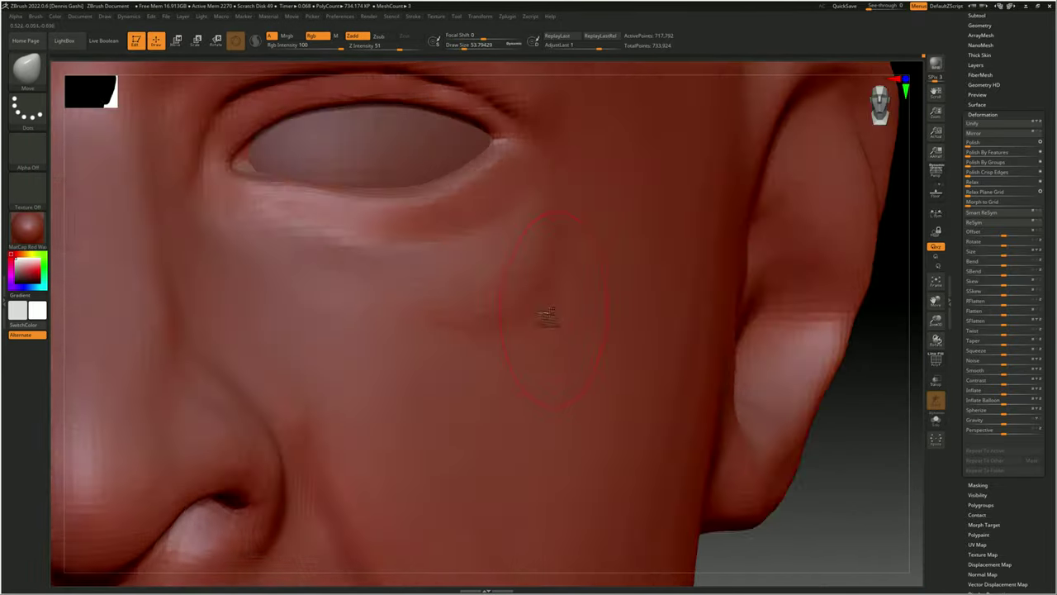
right_click_drag(547, 316, 373, 328)
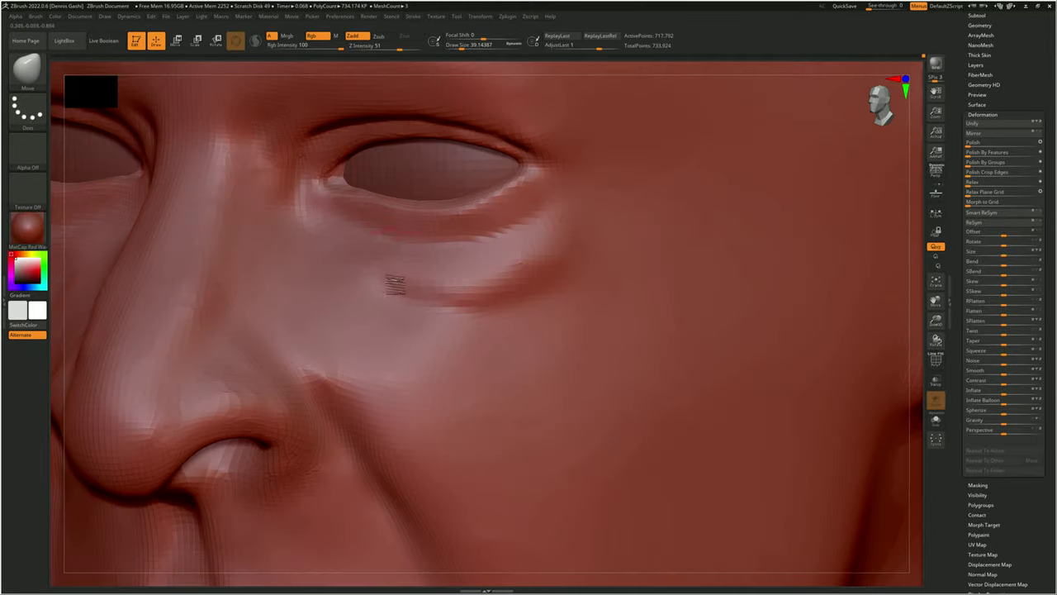
mouse_move(395, 283)
right_mouse_down()
mouse_move(432, 330)
mouse_move(437, 275)
right_mouse_up()
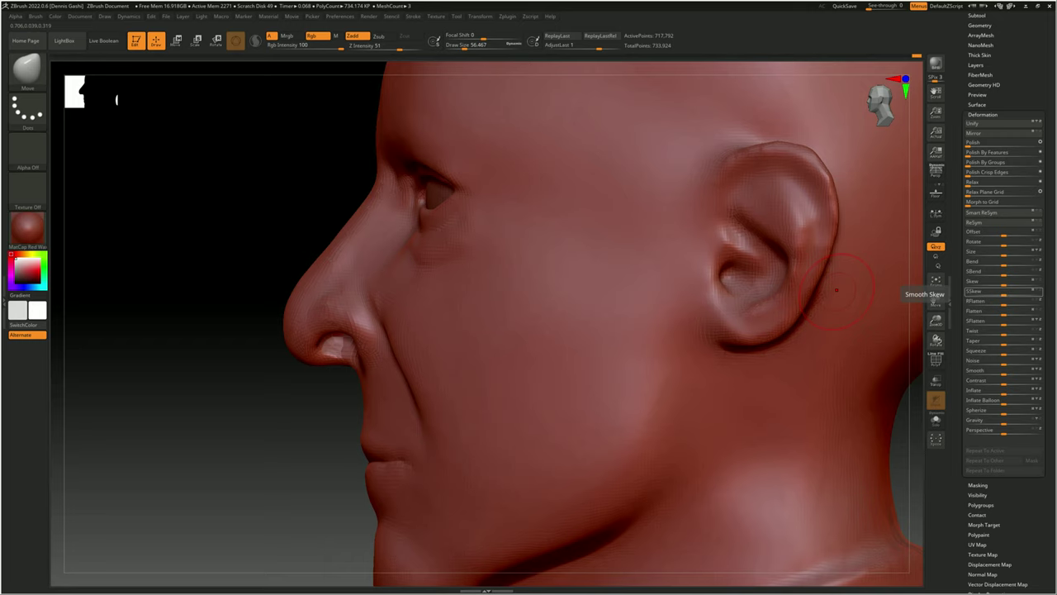
- Enlarge the brush to about 124 and deepen the rounded nostril openings
key("space")
left_click_drag(355, 297, 384, 297)
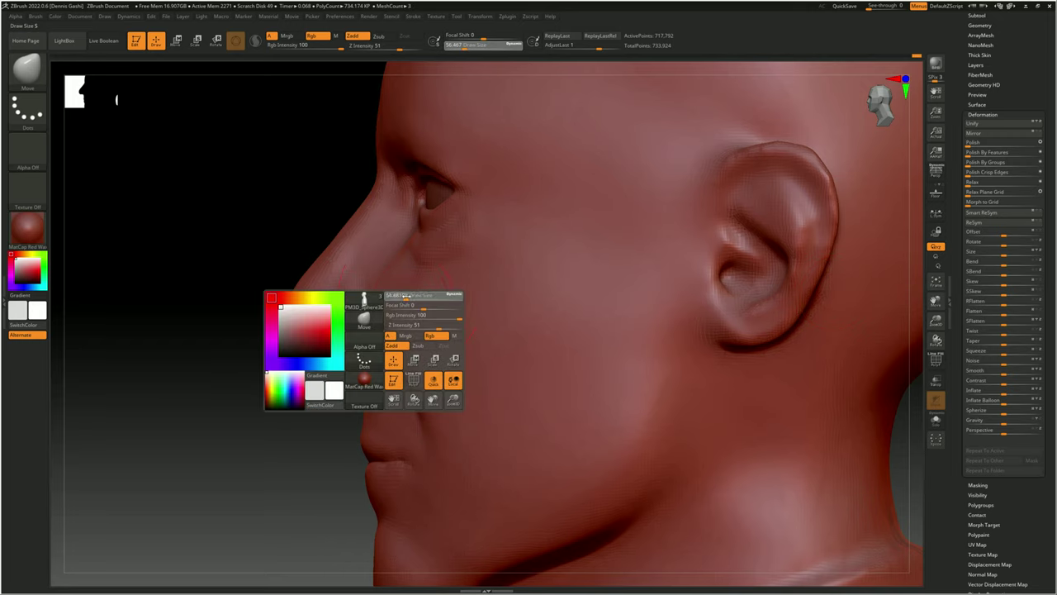
mouse_move(419, 357)
right_mouse_down("ctrl")
mouse_move(449, 288)
mouse_move(542, 311)
right_mouse_up("ctrl")
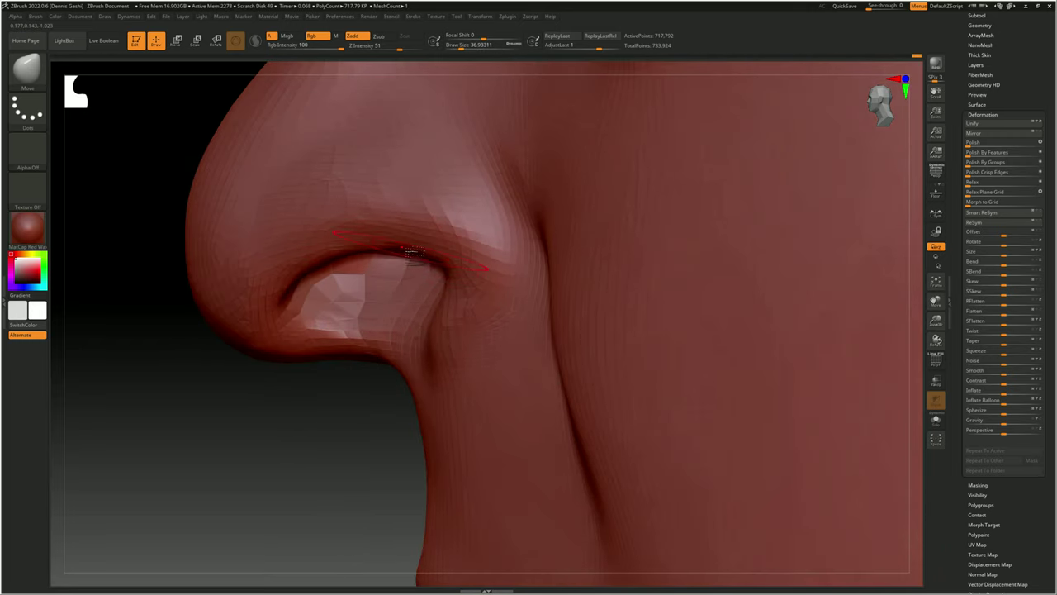
mouse_move(347, 275)
right_mouse_down("alt")
mouse_move(328, 291)
mouse_move(520, 288)
right_mouse_up("alt")
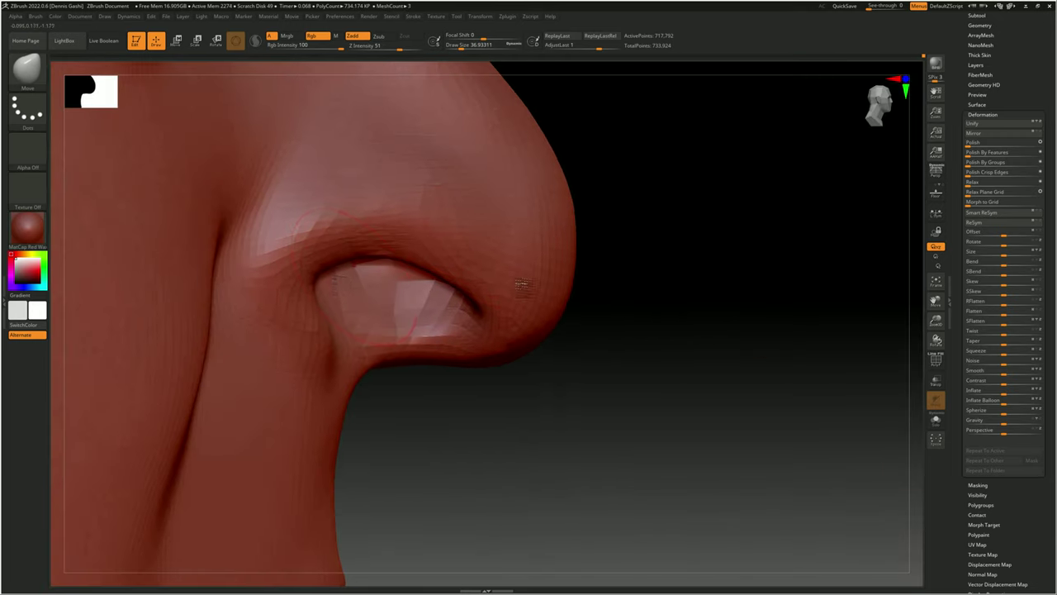
key("space")
right_click_drag(326, 359, 355, 277)
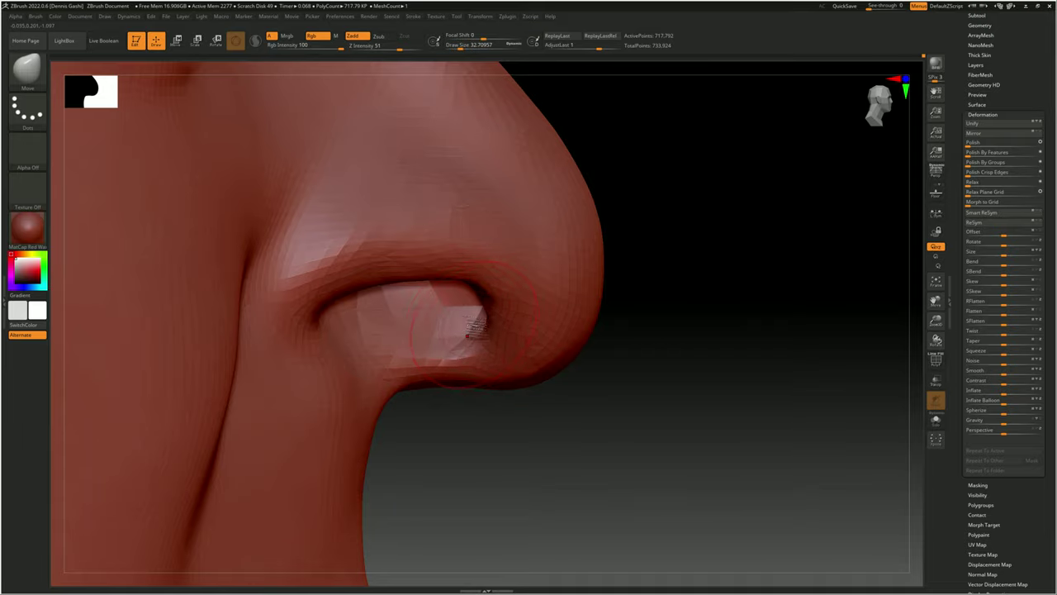
mouse_move(467, 326)
right_mouse_down()
mouse_move(537, 285)
mouse_move(528, 352)
mouse_move(538, 328)
mouse_move(444, 320)
mouse_move(554, 300)
right_mouse_up()
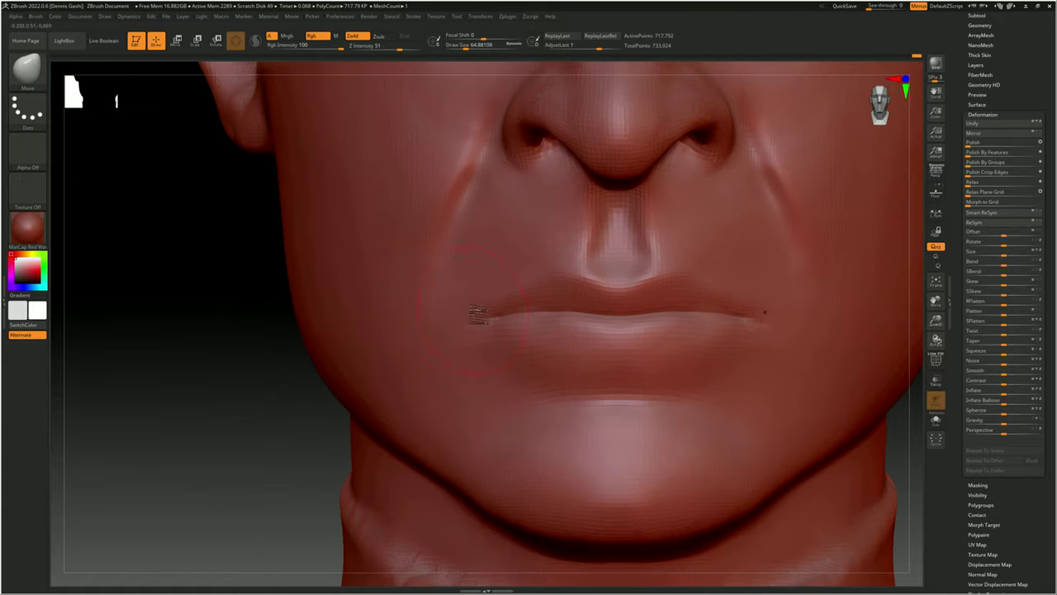
- Refine the mouth corner and chin in side profile, adjusting Draw Size as needed
key("space")
mouse_move(424, 319)
right_mouse_down()
mouse_move(401, 406)
mouse_move(426, 341)
mouse_move(534, 217)
mouse_move(547, 272)
right_mouse_up()
key("space")
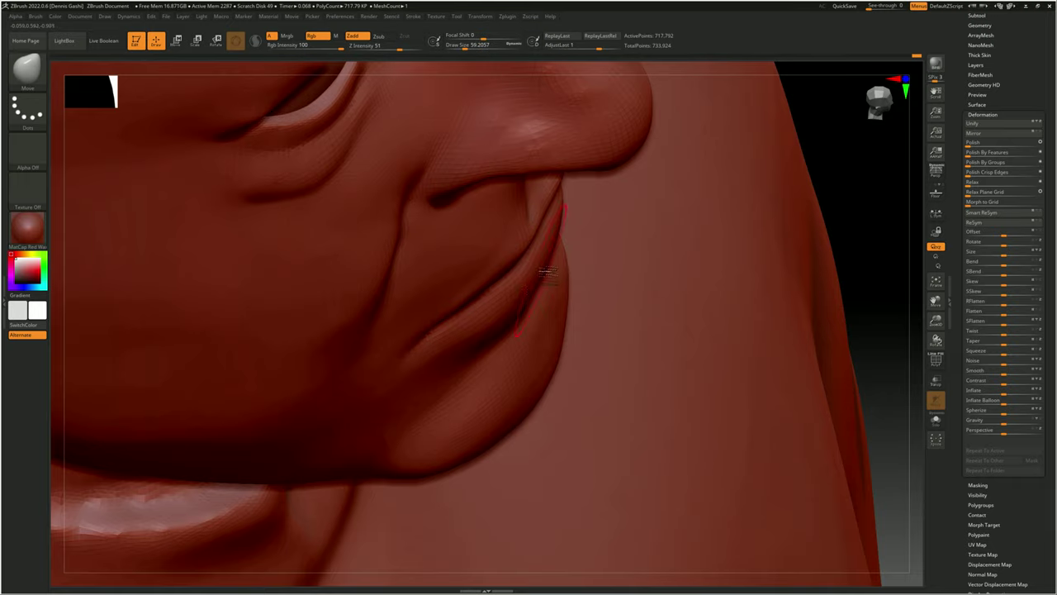
key("space")
mouse_move(450, 349)
right_mouse_down()
mouse_move(484, 342)
mouse_move(522, 368)
mouse_move(508, 388)
mouse_move(419, 149)
right_mouse_up()
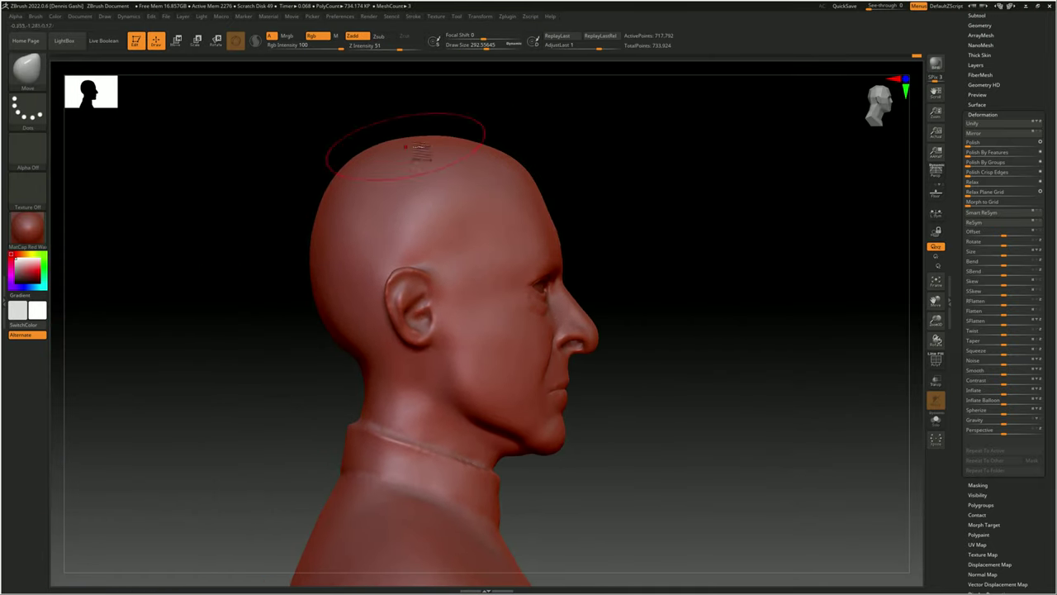
- Polish the upper ear rim with hPolish, then smooth the surface along the ear edge
right_click_drag(468, 180, 483, 236)
key("space")
key("space")
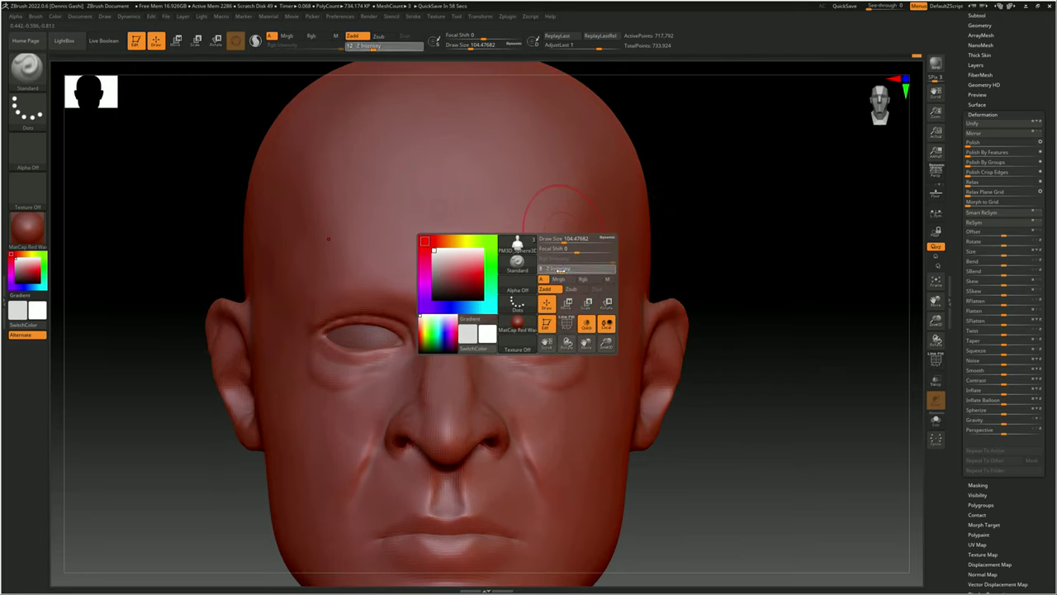
mouse_move(538, 212)
right_mouse_down()
mouse_move(586, 217)
mouse_move(471, 266)
mouse_move(618, 306)
mouse_move(496, 248)
mouse_move(432, 201)
mouse_move(422, 242)
right_mouse_up()
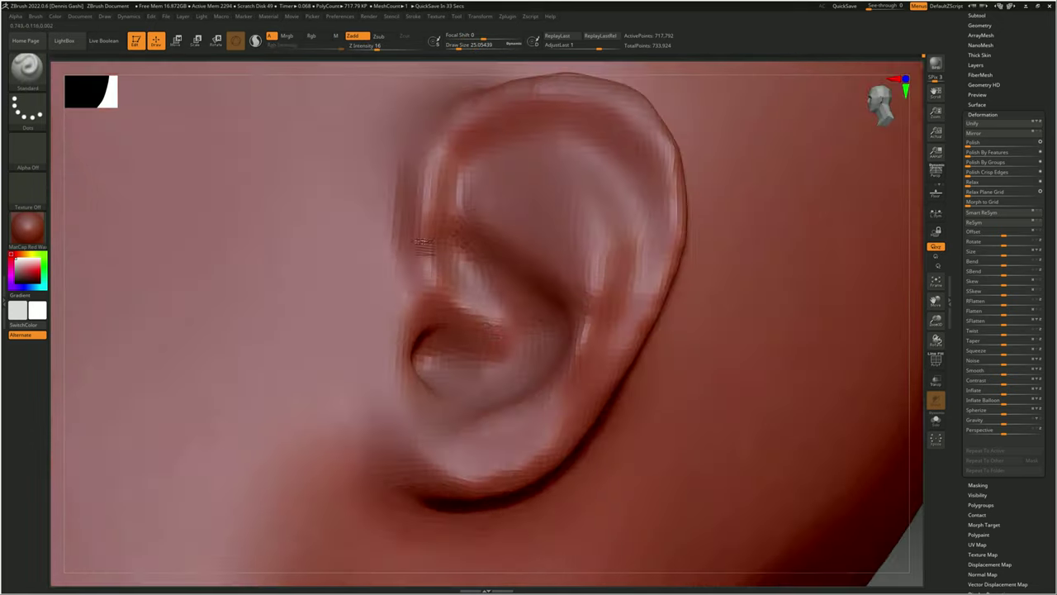
key("b")
key("h")
key("p")
mouse_move(422, 204)
right_mouse_down()
mouse_move(502, 170)
mouse_move(405, 262)
right_mouse_up()
mouse_move(587, 211)
right_mouse_down()
mouse_move(615, 272)
mouse_move(460, 147)
mouse_move(541, 362)
mouse_move(462, 455)
right_mouse_up()
key("shift")
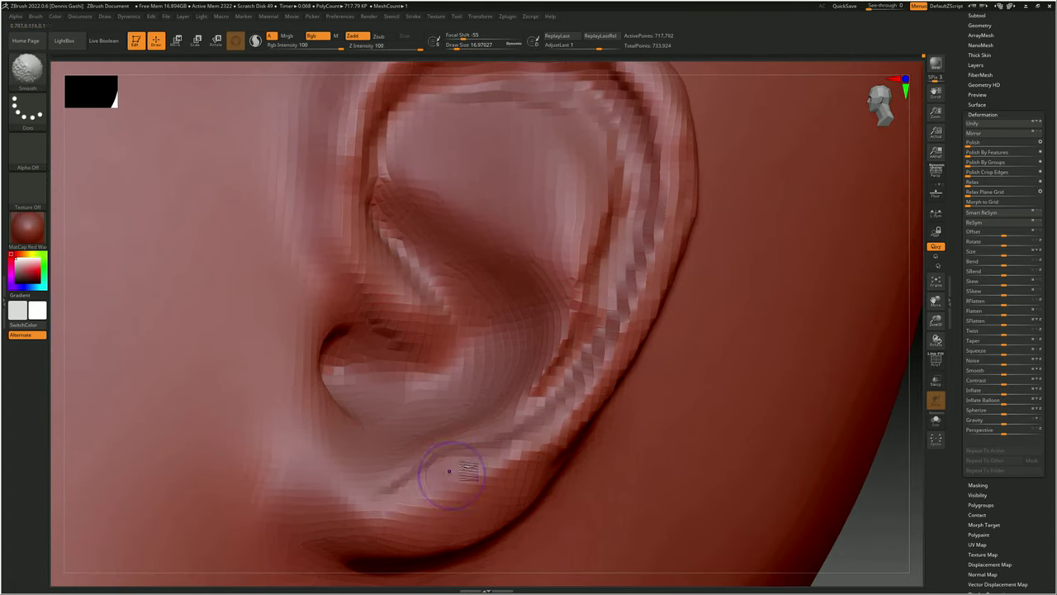
right_click_drag(552, 366, 466, 214)
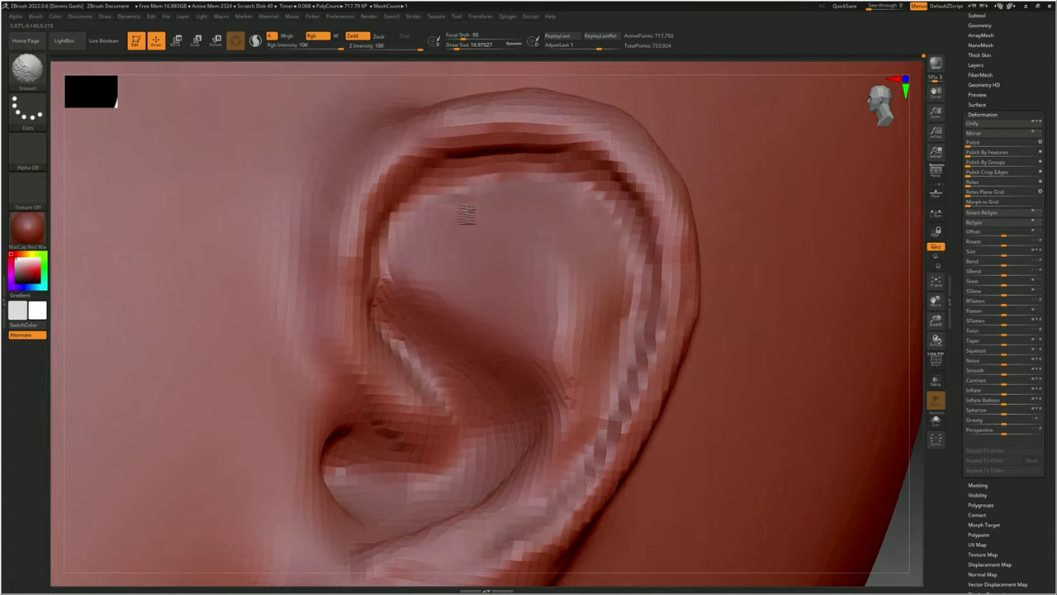
right_click_drag(338, 333, 393, 223)
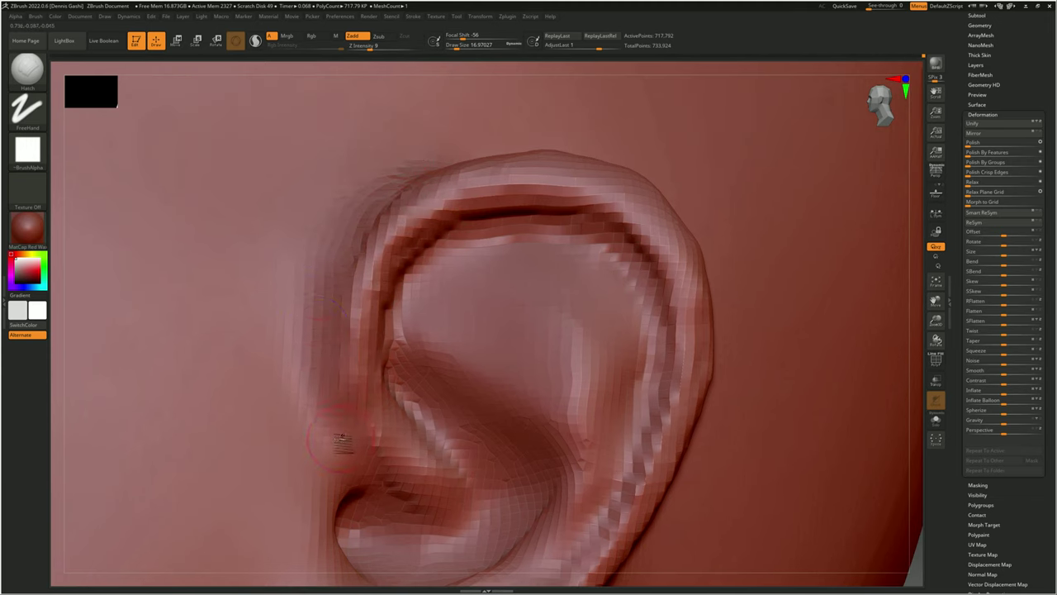
left_click_drag(343, 443, 299, 331, "shift")
- Shape the ear's inner folds with the Move brush, shrinking it to about 27, then 18
key("b")
key("m")
key("v")
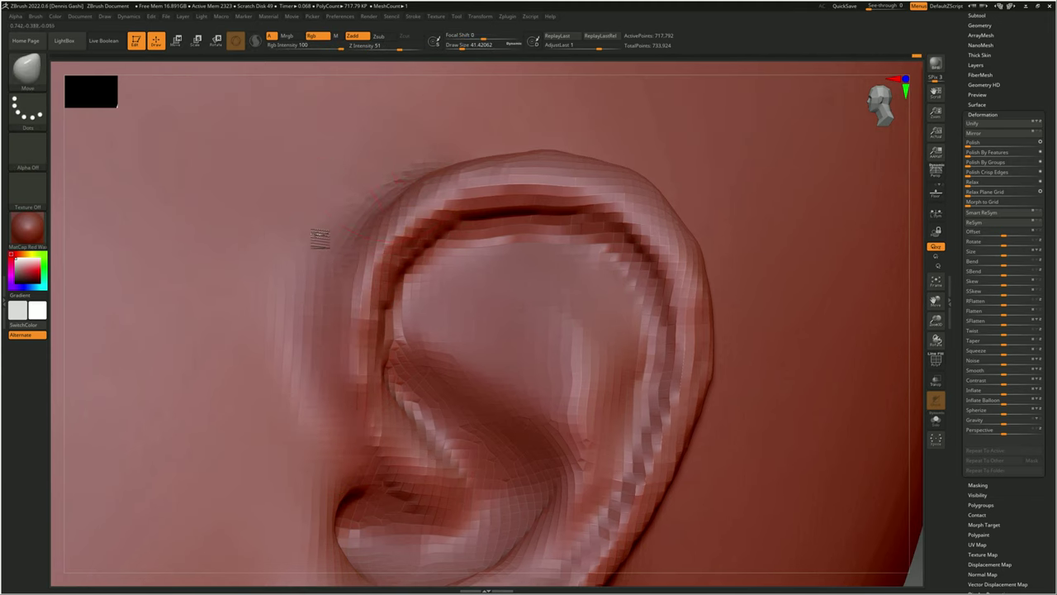
key("space")
left_click_drag(479, 258, 462, 258)
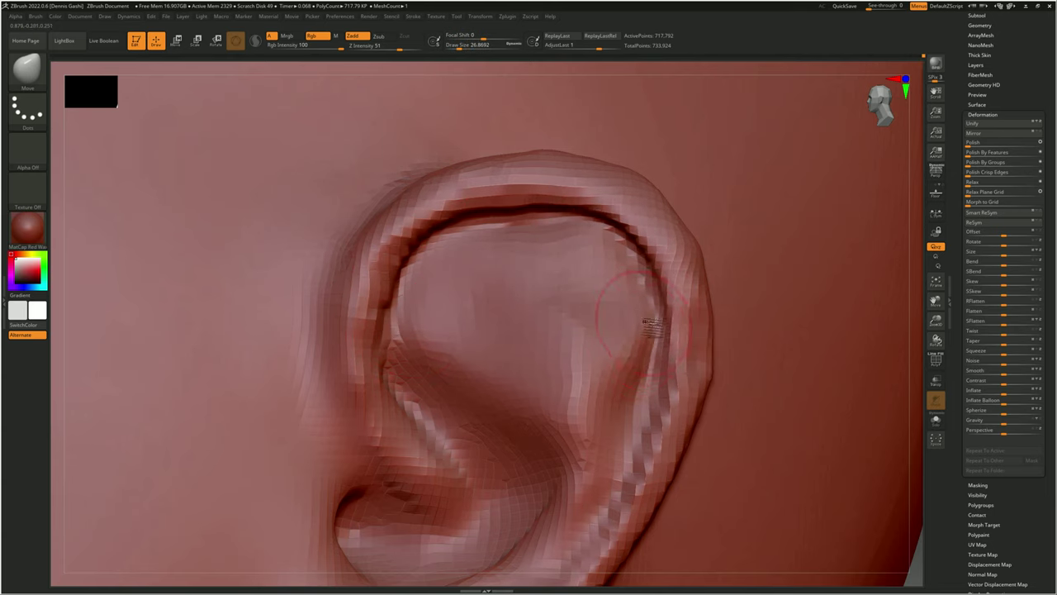
right_click_drag(651, 326, 636, 273, "ctrl")
key("space")
left_click_drag(627, 240, 611, 239)
- Build up the lower ear and lobe with the Standard brush, then adjust them with Move
key("b")
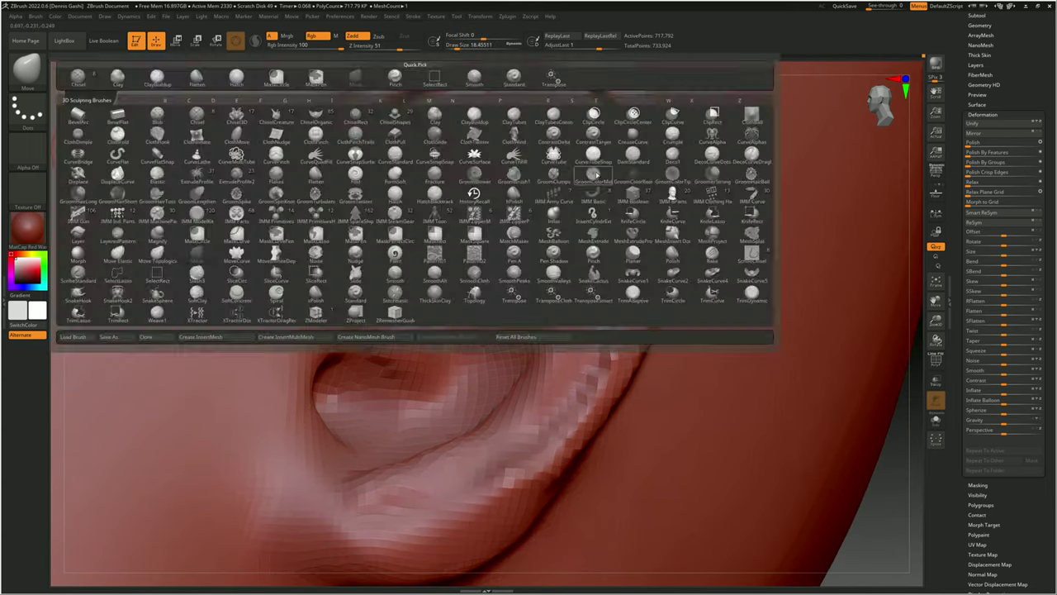
key("s")
key("t")
right_click_drag(456, 322, 533, 340)
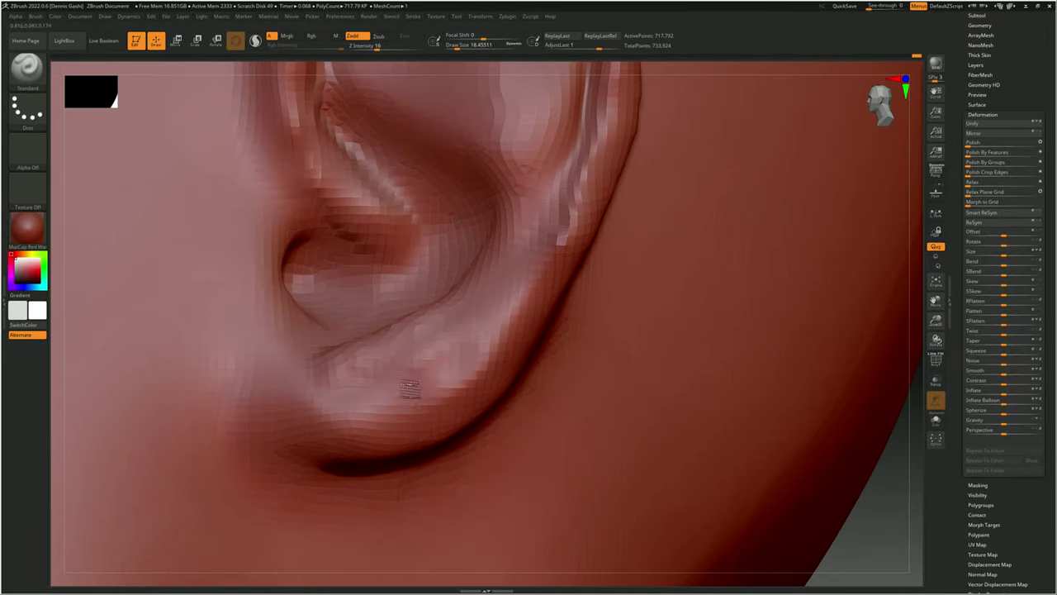
right_click_drag(410, 388, 500, 373)
right_click_drag(488, 285, 545, 343)
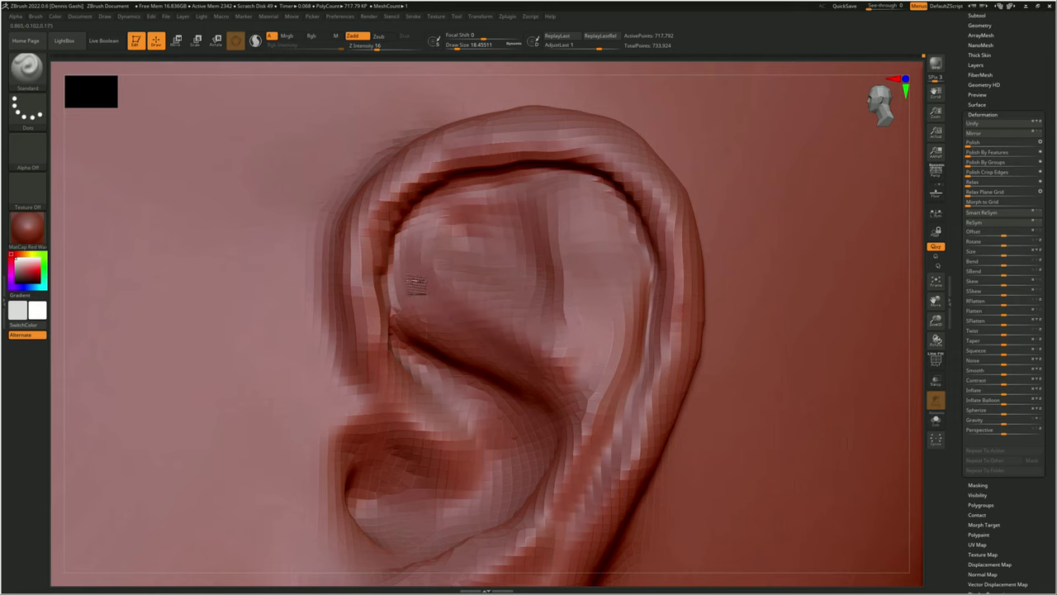
key("b")
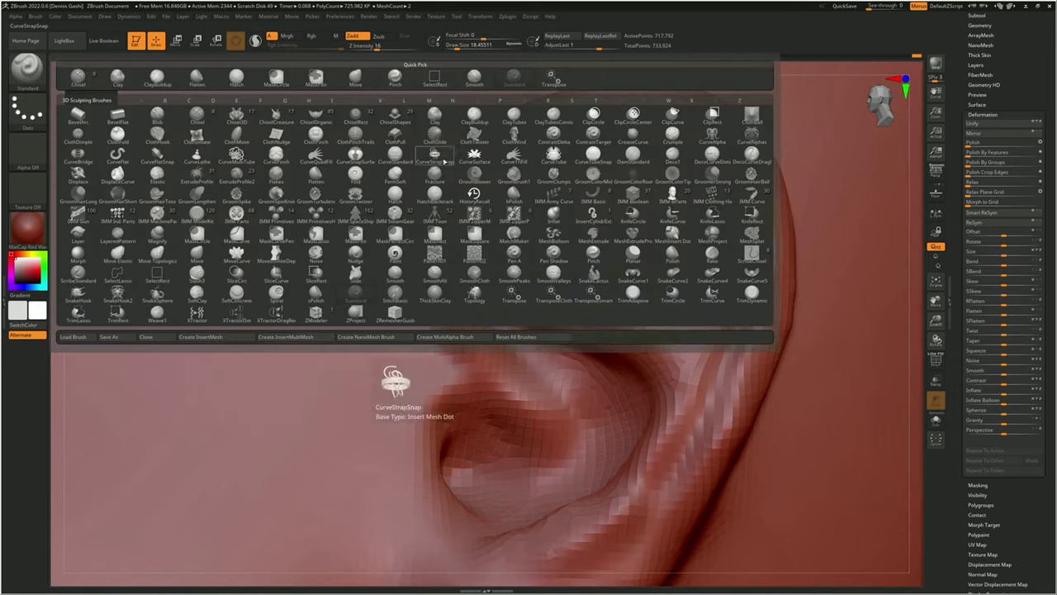
key("m")
key("v")
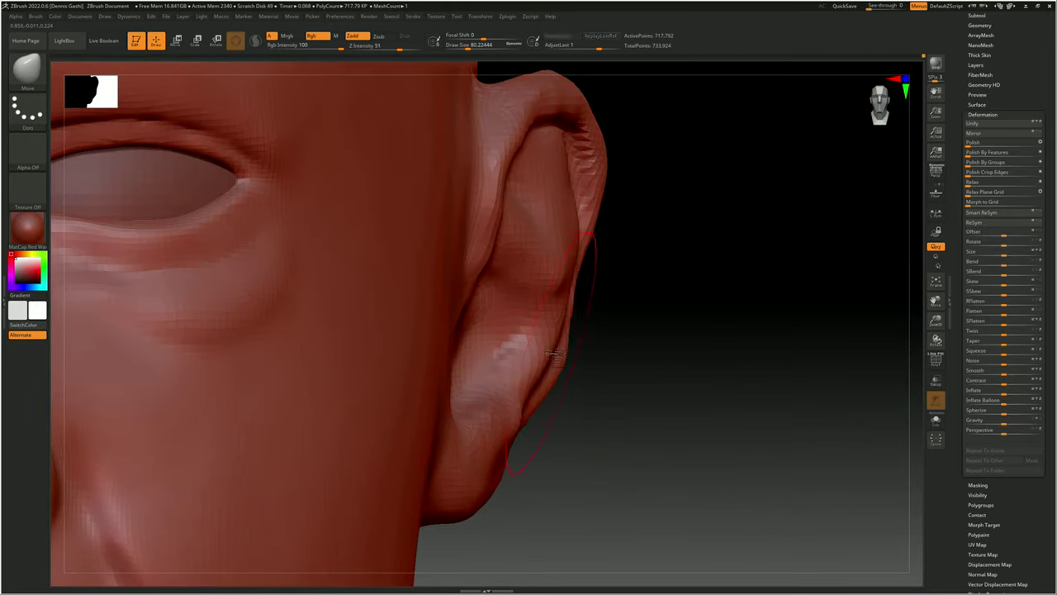
right_click_drag(514, 421, 501, 320)
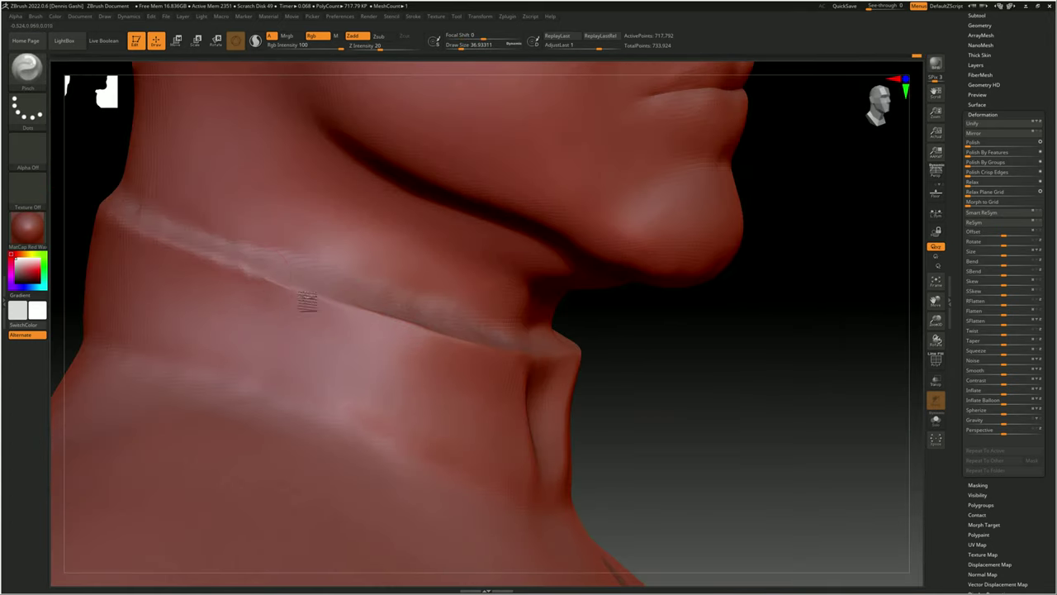
- Mask the area under the collar's front opening with MaskCircle
mouse_move(349, 308)
right_mouse_down()
mouse_move(346, 275)
mouse_move(436, 281)
right_mouse_up()
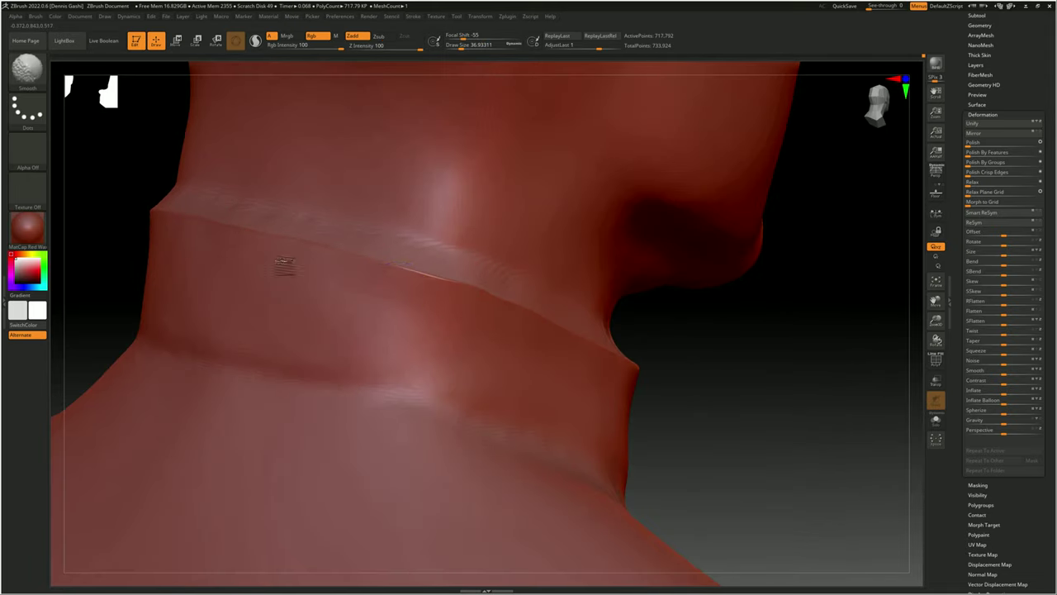
mouse_move(284, 265)
right_mouse_down()
mouse_move(666, 271)
mouse_move(609, 325)
right_mouse_up()
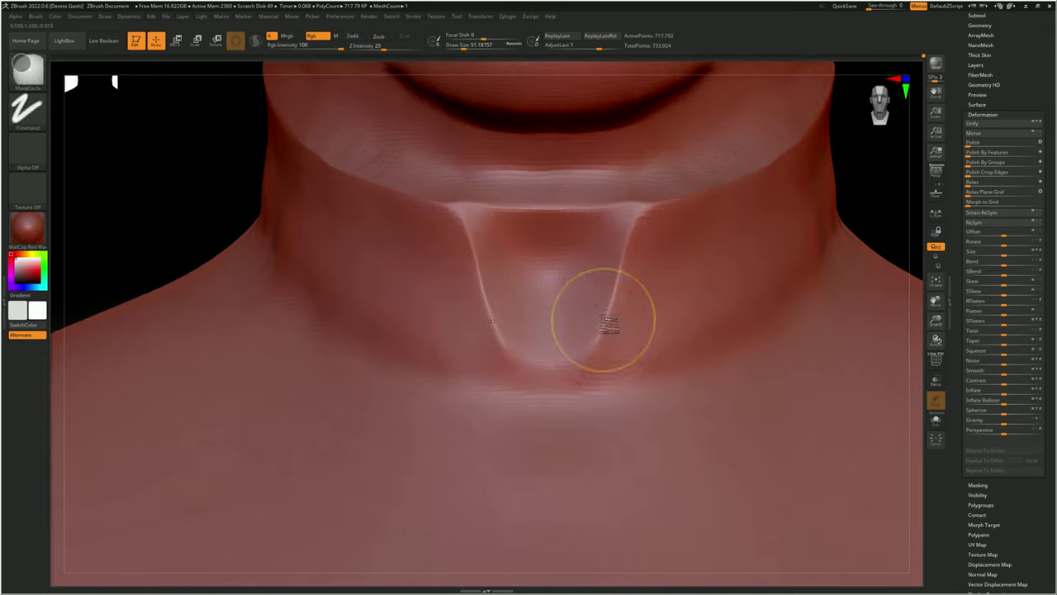
key("space")
mouse_move(625, 255)
right_mouse_down()
mouse_move(636, 207)
mouse_move(623, 169)
mouse_move(353, 147)
mouse_move(448, 146)
mouse_move(520, 306)
right_mouse_up()
key("space")
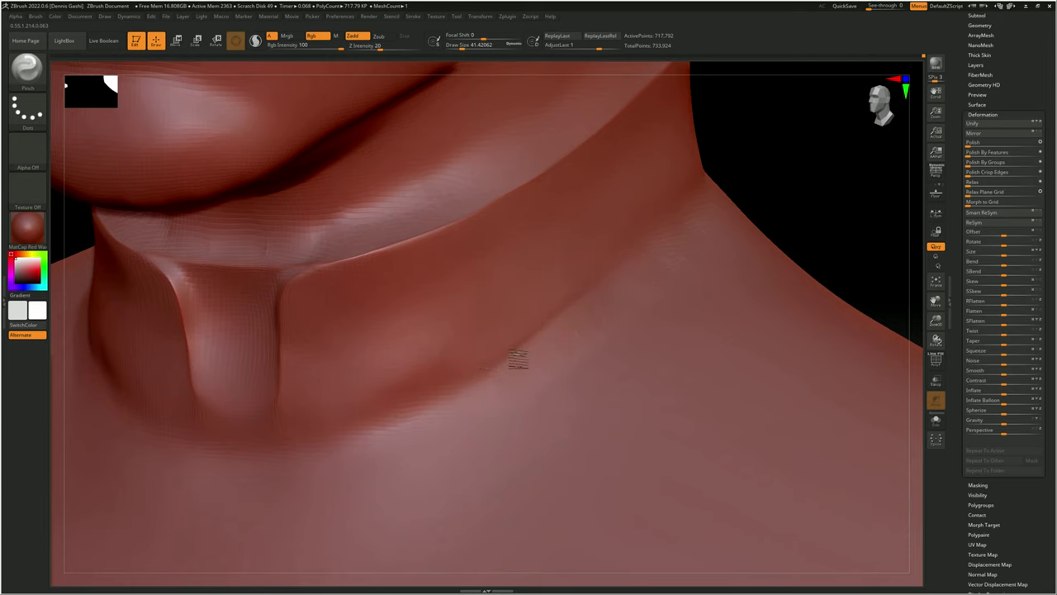
left_click(322, 381, "ctrl")
right_click_drag(295, 393, 333, 360)
left_click(333, 360, "ctrl")
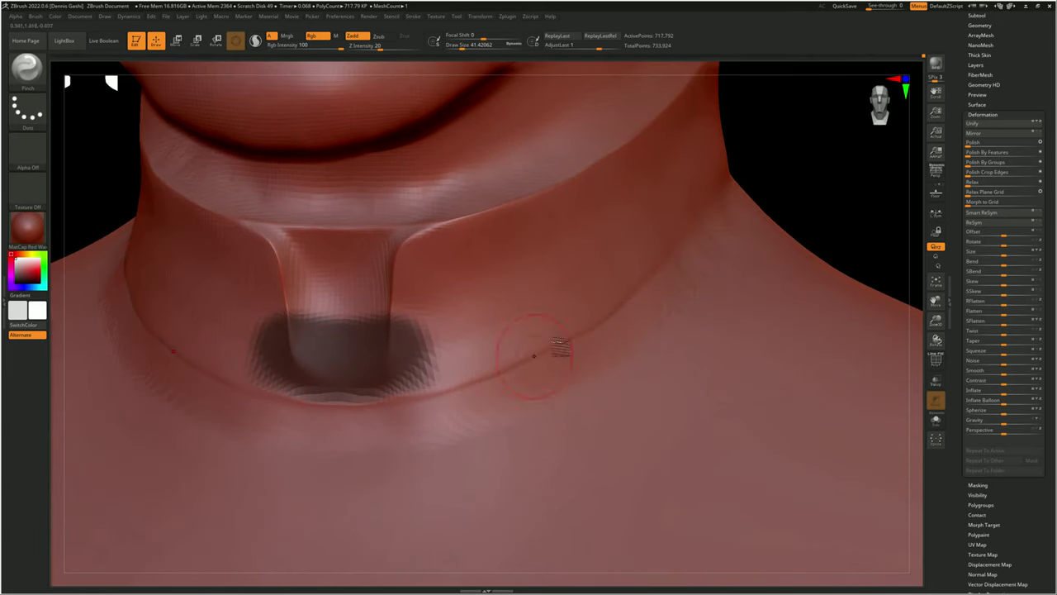
- Extend the mask across the throat below the collar and check it from both sides
right_click_drag(534, 355, 660, 246)
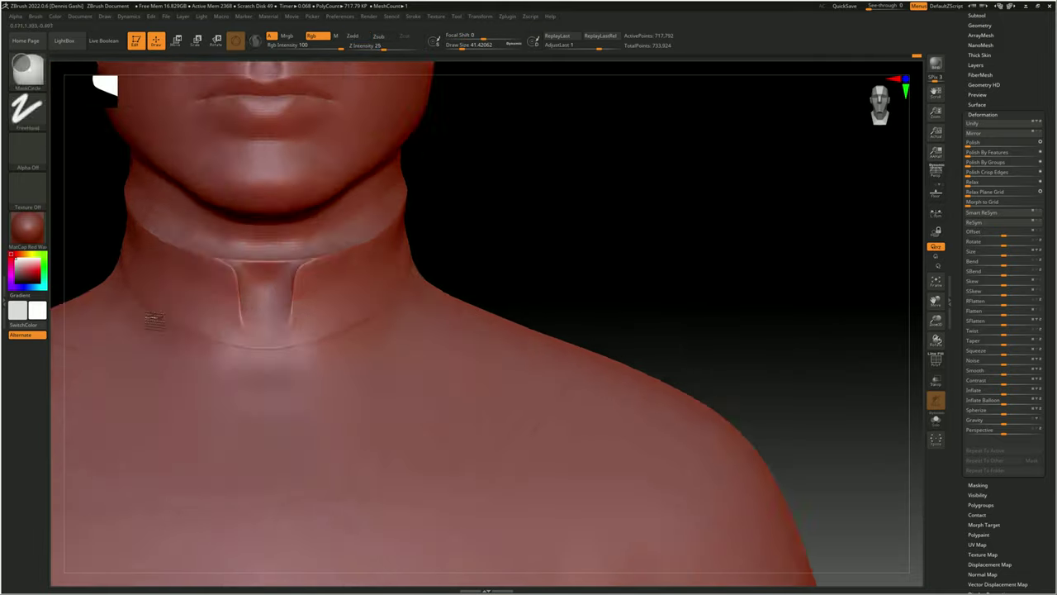
left_click_drag(388, 330, 476, 369, "ctrl")
mouse_move(476, 369)
right_mouse_down()
mouse_move(578, 330)
mouse_move(398, 229)
right_mouse_up()
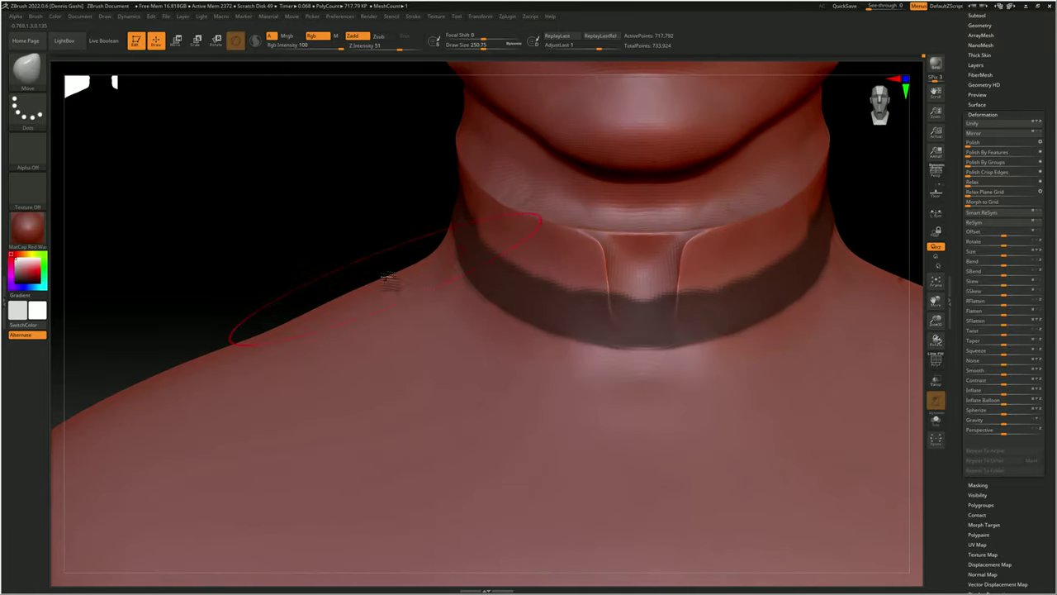
mouse_move(388, 281)
right_mouse_down()
mouse_move(531, 377)
mouse_move(584, 264)
right_mouse_up()
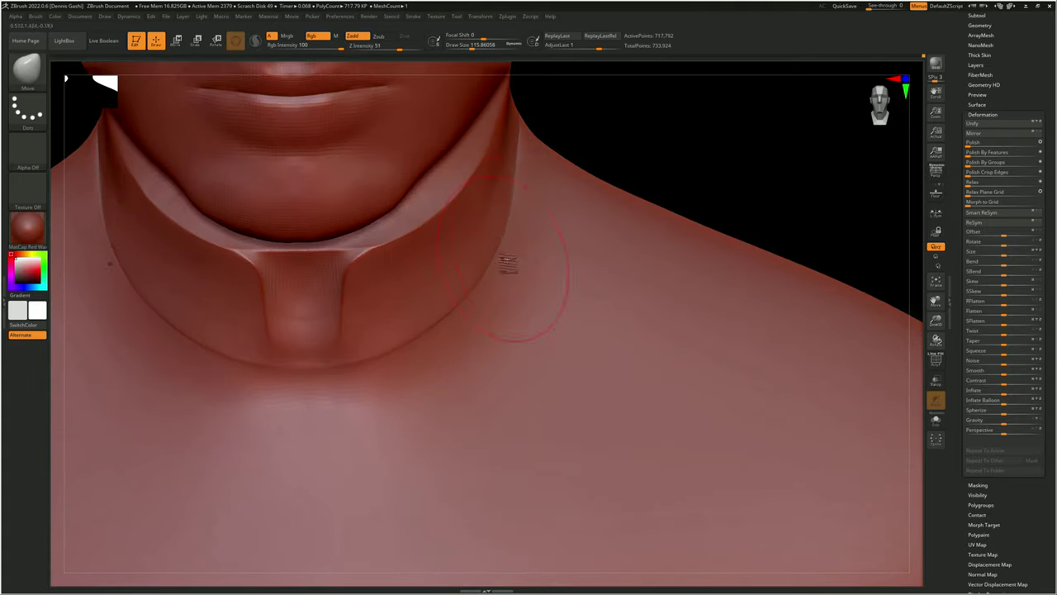
key("space")
- Shrink the mask brush to about 59 and mask along the side of the collar band
left_click_drag(454, 282, 427, 267)
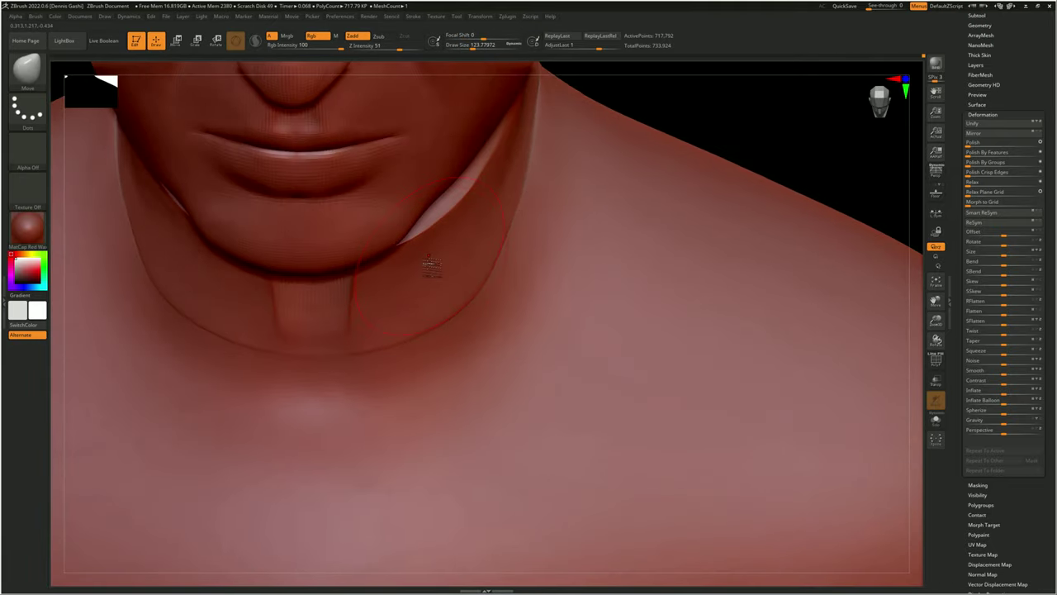
right_click_drag(427, 267, 472, 200)
mouse_move(562, 224)
right_mouse_down()
mouse_move(441, 278)
mouse_move(514, 221)
mouse_move(484, 184)
mouse_move(403, 307)
mouse_move(460, 256)
mouse_move(566, 292)
mouse_move(289, 236)
right_mouse_up()
left_click_drag(289, 236, 514, 236, "ctrl")
mouse_move(514, 236)
right_mouse_down()
mouse_move(523, 338)
mouse_move(474, 323)
mouse_move(514, 300)
mouse_move(368, 327)
mouse_move(318, 371)
mouse_move(421, 252)
mouse_move(374, 209)
mouse_move(545, 207)
mouse_move(484, 189)
mouse_move(462, 273)
right_mouse_up()
- Add a mask stroke along the collar top and inspect it from several angles
key("space")
key("space")
left_click_drag(462, 248, 435, 306, "ctrl")
right_click_drag(435, 307, 291, 351)
key("space")
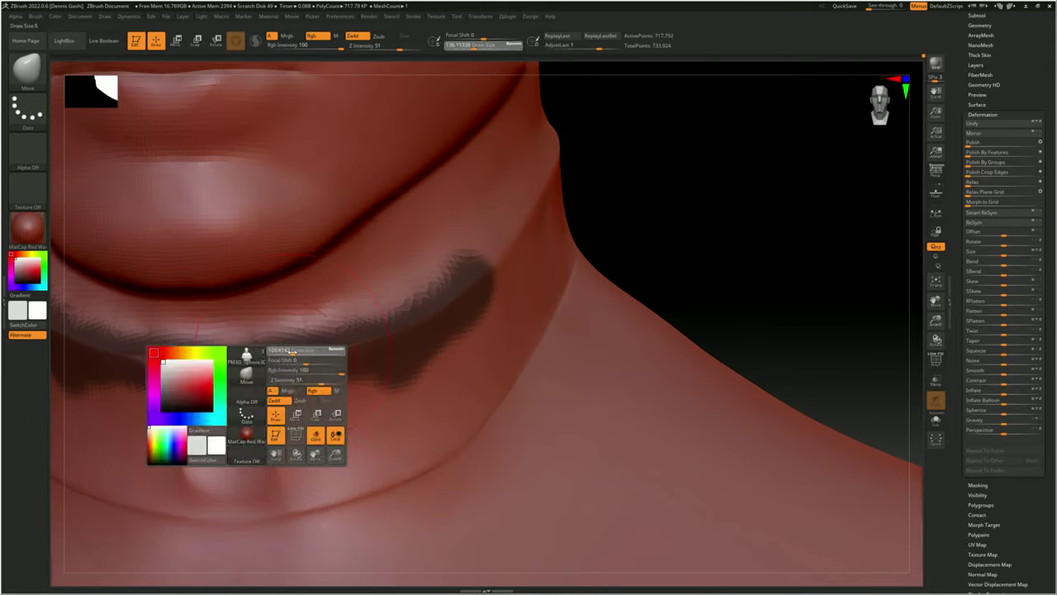
mouse_move(512, 169)
right_mouse_down()
mouse_move(449, 290)
mouse_move(471, 248)
mouse_move(463, 380)
mouse_move(343, 520)
mouse_move(364, 345)
right_mouse_up()
mouse_move(454, 271)
right_mouse_down()
mouse_move(590, 220)
mouse_move(496, 273)
mouse_move(500, 297)
mouse_move(531, 307)
mouse_move(649, 288)
mouse_move(666, 140)
mouse_move(625, 94)
mouse_move(613, 259)
mouse_move(514, 243)
mouse_move(603, 280)
mouse_move(449, 338)
mouse_move(682, 200)
mouse_move(609, 208)
mouse_move(534, 252)
mouse_move(629, 262)
mouse_move(491, 228)
right_mouse_up()
key("space")
key("space")
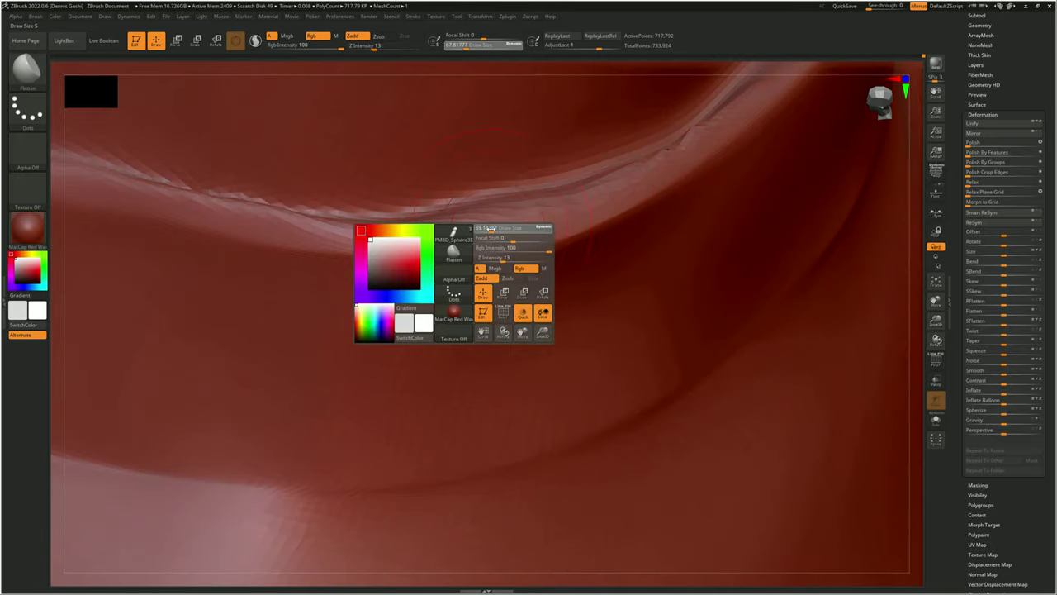
- Flatten the lumpy band along the collar seam and nudge its top edge into a smoother curve
mouse_move(197, 219)
right_mouse_down()
mouse_move(226, 255)
mouse_move(364, 242)
right_mouse_up()
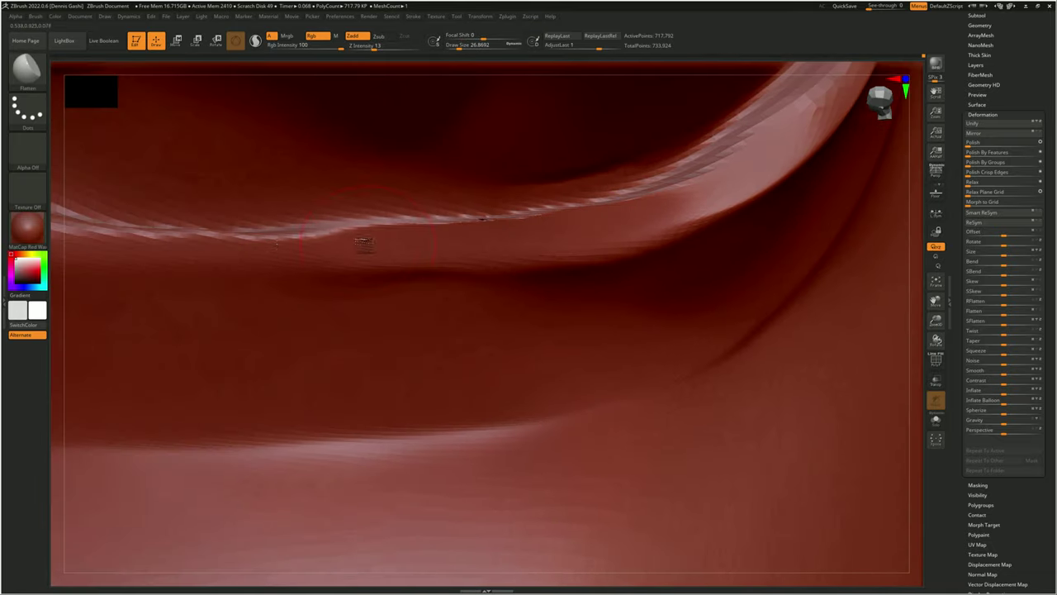
mouse_move(284, 247)
right_mouse_down()
mouse_move(377, 254)
mouse_move(283, 217)
mouse_move(206, 146)
mouse_move(267, 107)
mouse_move(330, 172)
mouse_move(317, 137)
mouse_move(291, 274)
right_mouse_up()
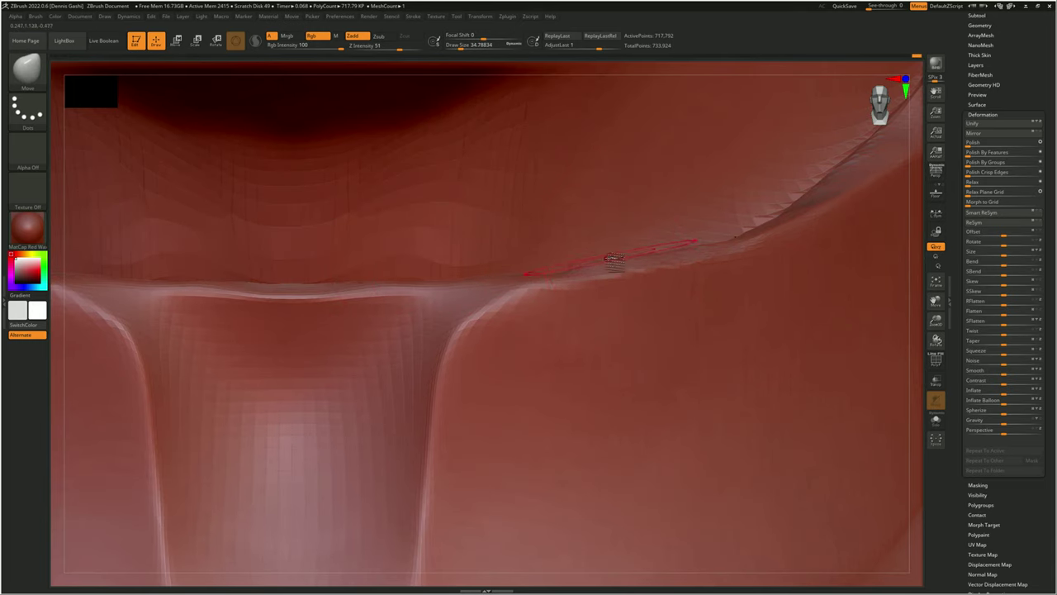
mouse_move(612, 260)
right_mouse_down()
mouse_move(557, 229)
mouse_move(488, 253)
mouse_move(537, 241)
right_mouse_up()
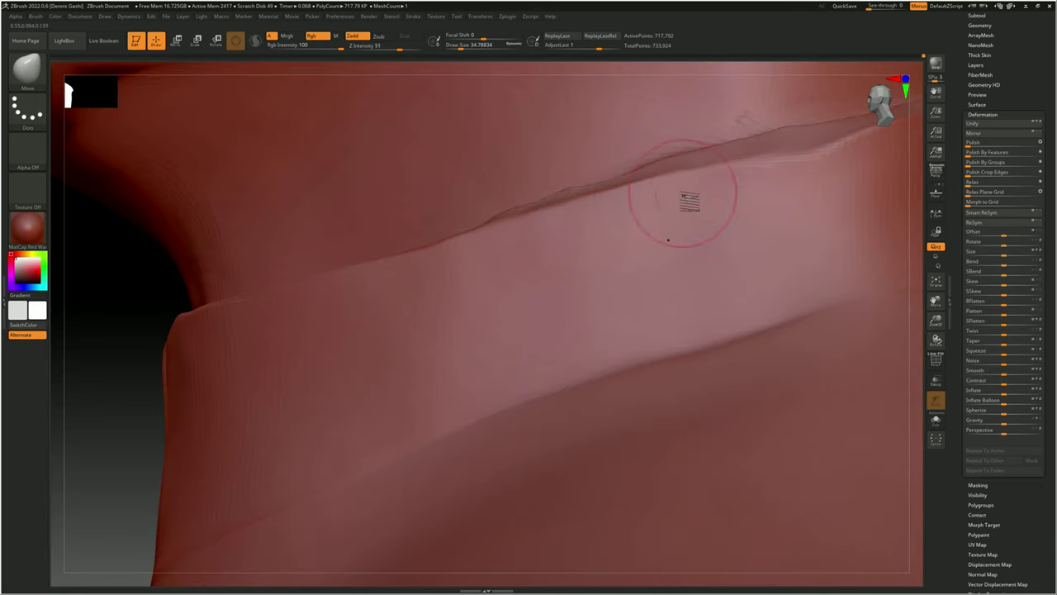
mouse_move(800, 166)
right_mouse_down()
mouse_move(524, 278)
mouse_move(503, 246)
right_mouse_up()
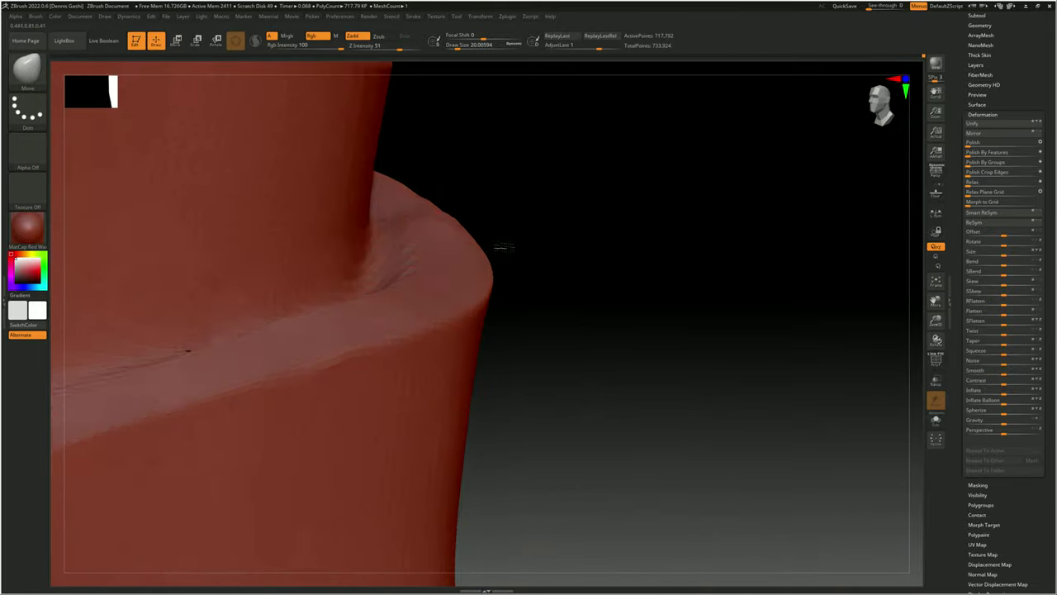
- Pull the collar seam into a straighter line and check it against the whole bust
mouse_move(428, 269)
right_mouse_down()
mouse_move(430, 296)
mouse_move(353, 310)
right_mouse_up()
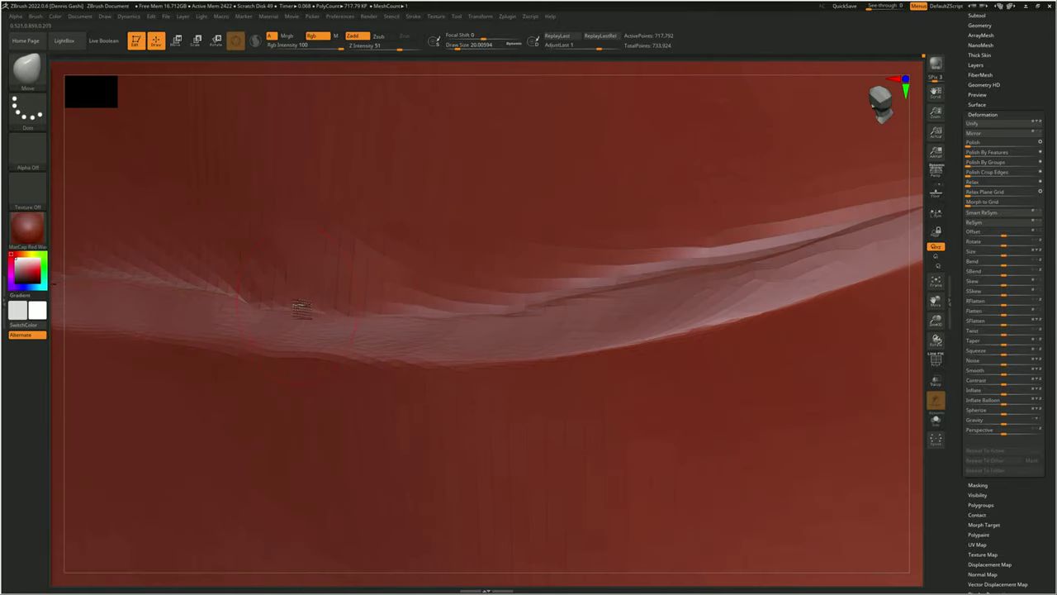
mouse_move(225, 285)
right_mouse_down()
mouse_move(609, 256)
mouse_move(141, 243)
mouse_move(322, 254)
right_mouse_up()
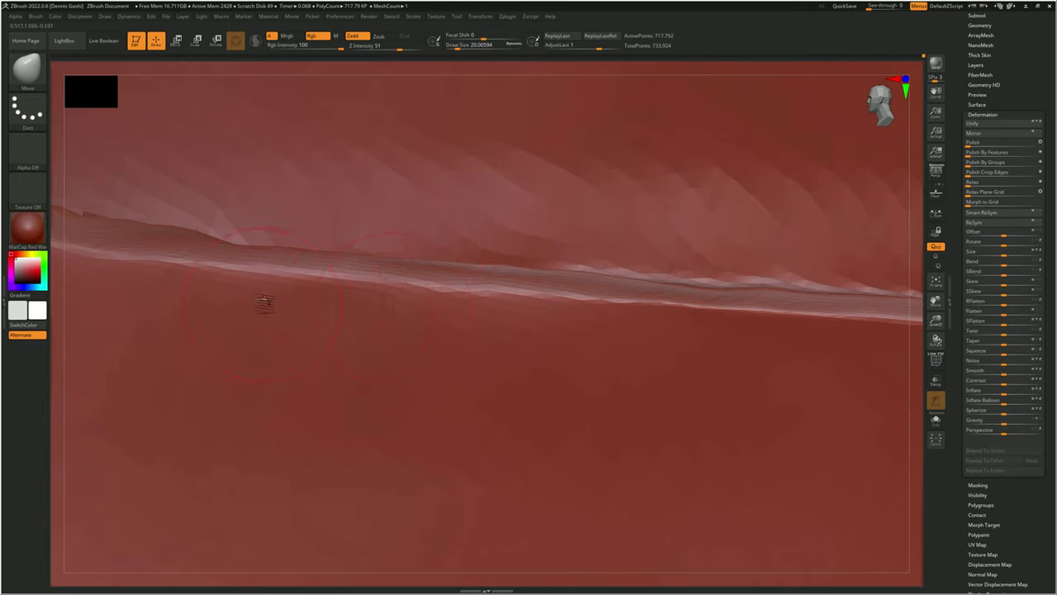
mouse_move(263, 301)
right_mouse_down()
mouse_move(446, 335)
mouse_move(405, 306)
mouse_move(384, 312)
right_mouse_up()
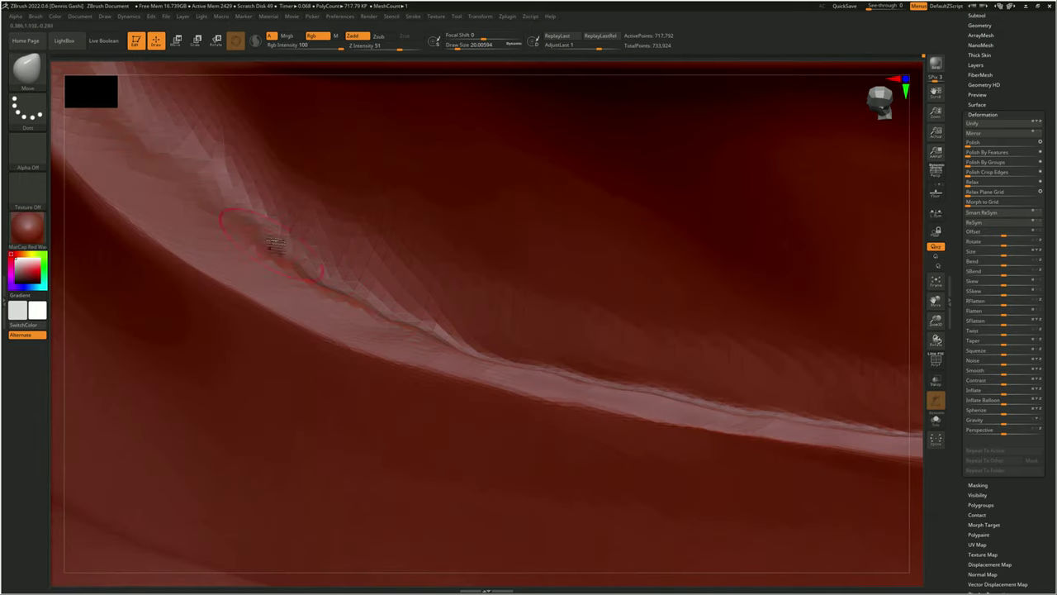
mouse_move(193, 212)
right_mouse_down()
mouse_move(330, 264)
mouse_move(413, 267)
mouse_move(401, 295)
mouse_move(465, 388)
mouse_move(413, 448)
mouse_move(302, 358)
mouse_move(453, 312)
mouse_move(385, 297)
mouse_move(593, 300)
mouse_move(494, 311)
mouse_move(602, 319)
mouse_move(625, 279)
mouse_move(855, 375)
right_mouse_up()
key("f")
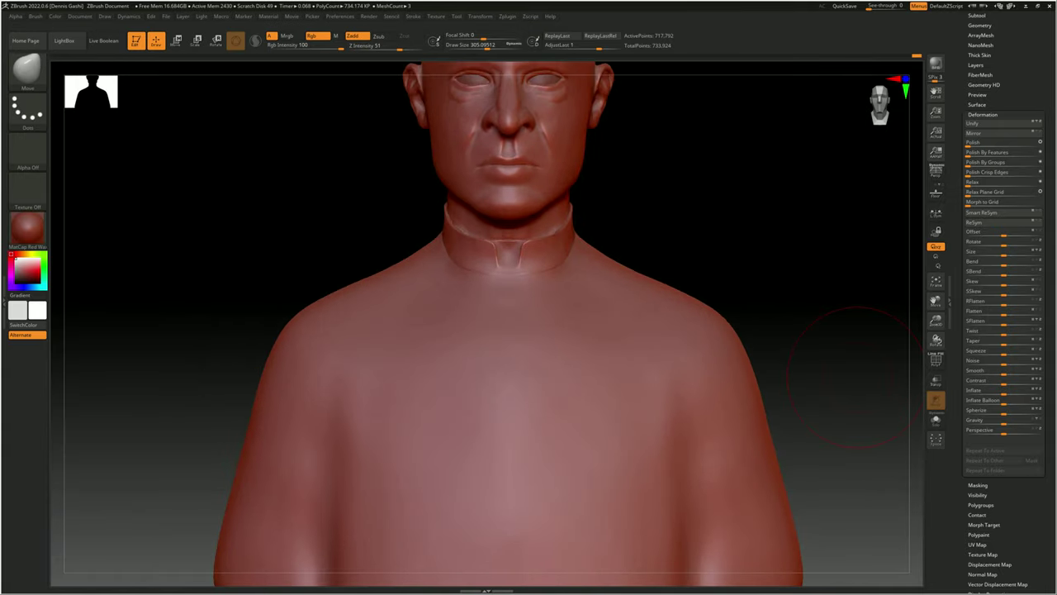
- Select a crease brush from the Brush palette and zoom in on the collar seam beside the neck
key("b")
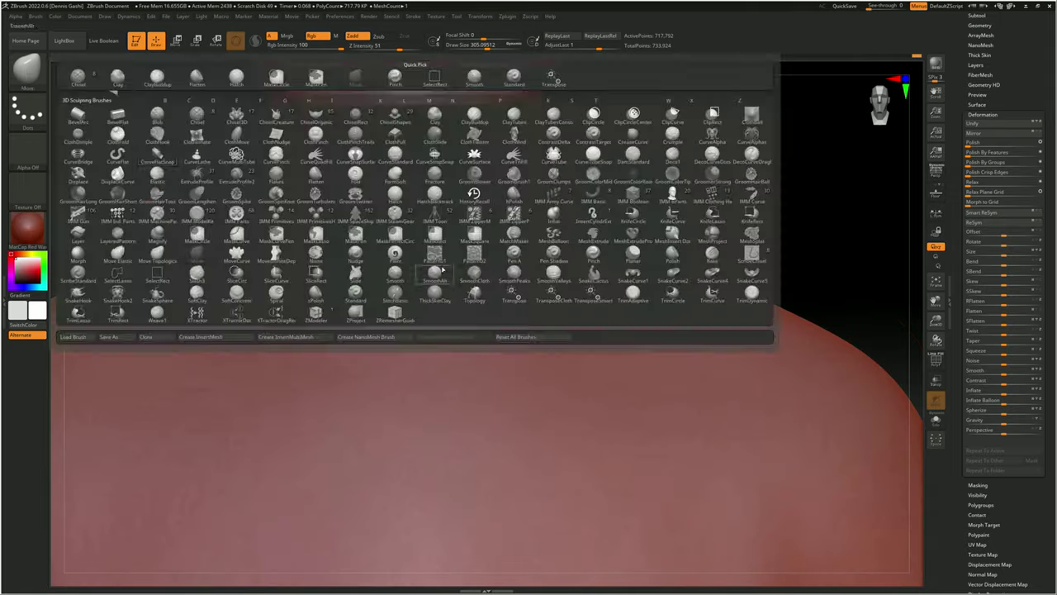
left_click(423, 197)
right_click_drag(423, 178, 388, 163)
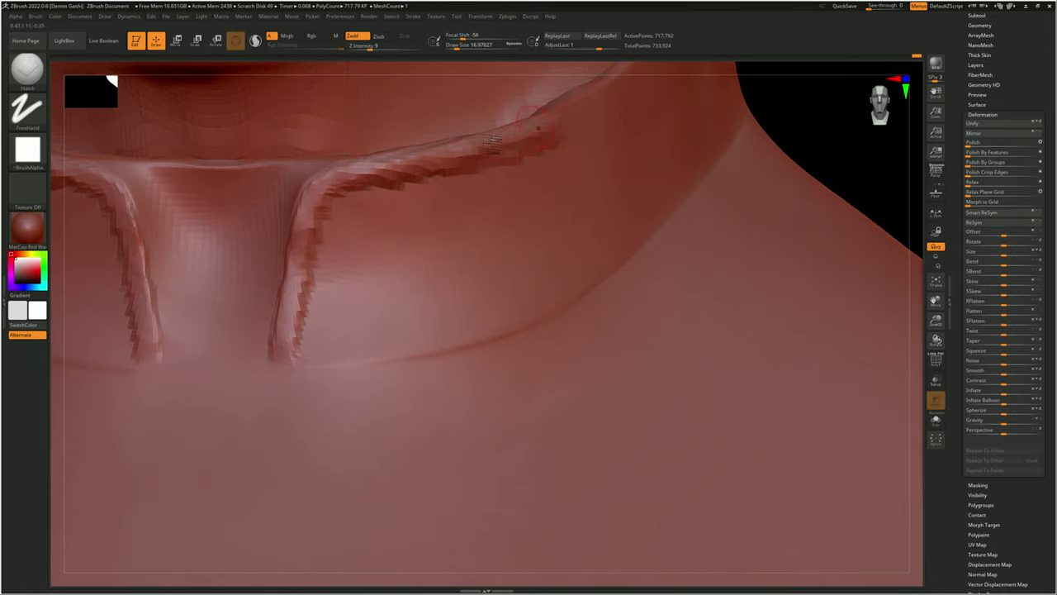
right_click_drag(537, 126, 777, 107)
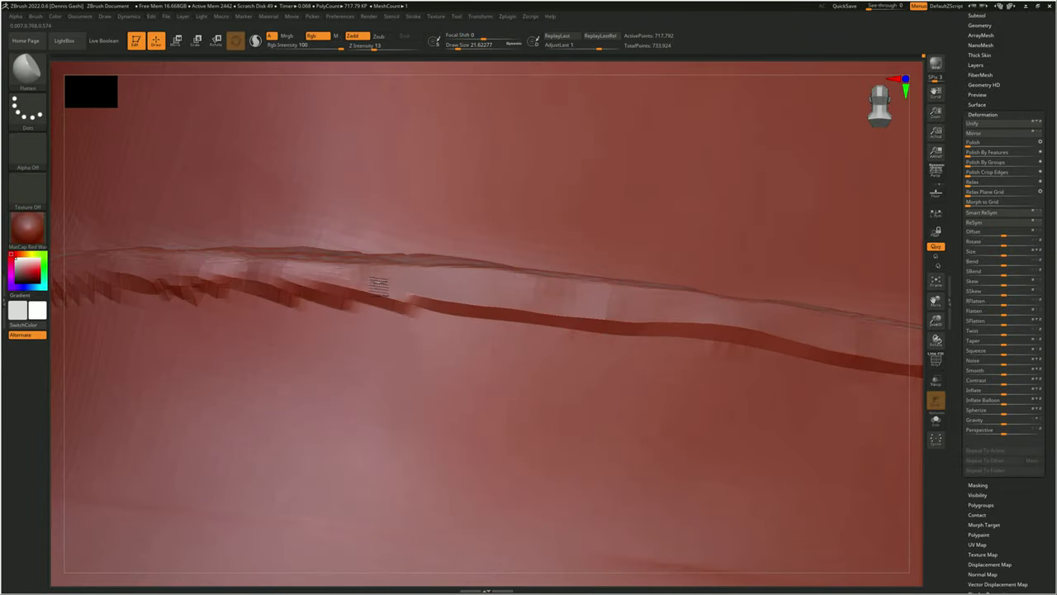
mouse_move(377, 284)
right_mouse_down()
mouse_move(632, 253)
mouse_move(456, 290)
mouse_move(273, 307)
right_mouse_up()
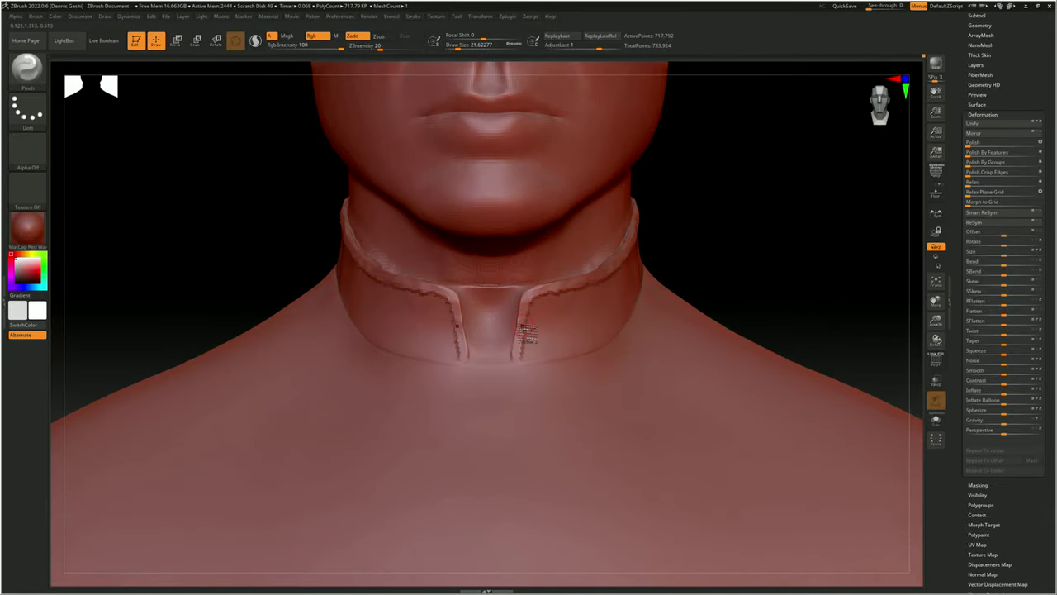
right_click_drag(526, 333, 495, 269, "ctrl")
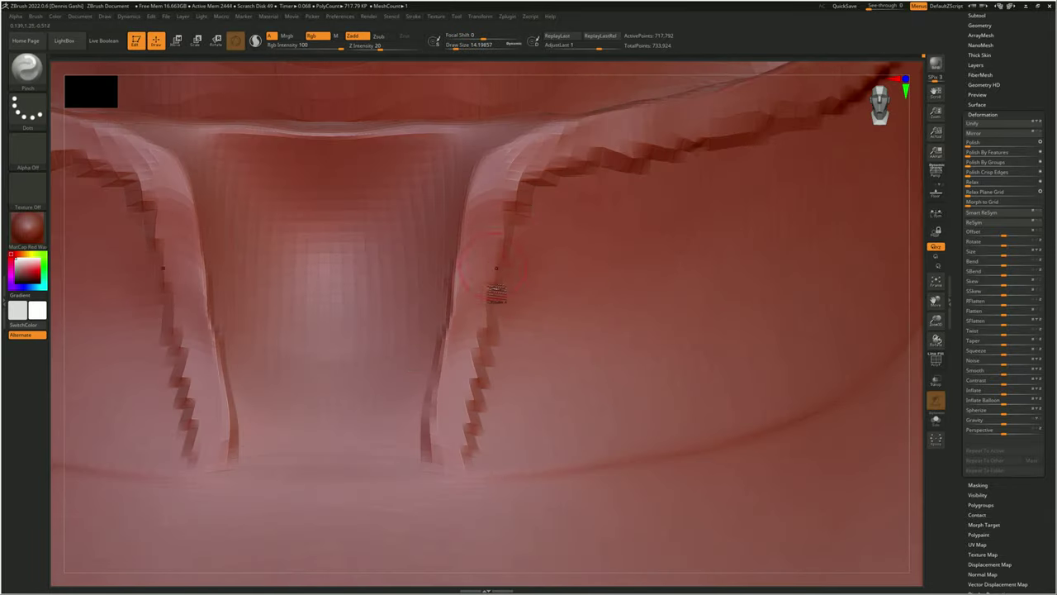
- Pinch the front opening edge and collar seam into crisp creases, then smooth their stepped folds
right_click_drag(602, 189, 644, 161)
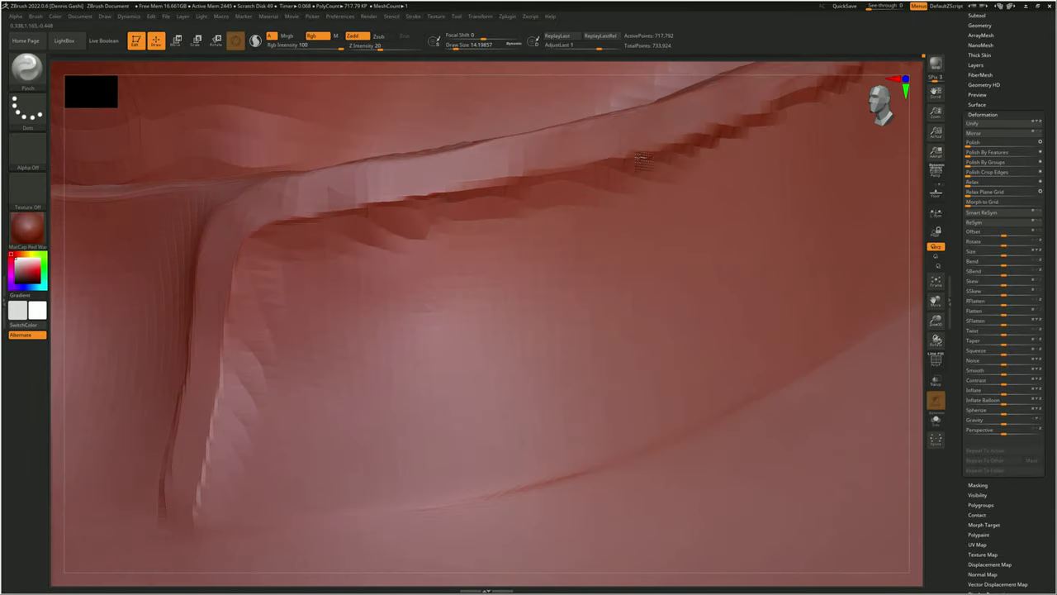
mouse_move(326, 295)
right_mouse_down()
mouse_move(679, 147)
mouse_move(259, 349)
mouse_move(517, 198)
right_mouse_up()
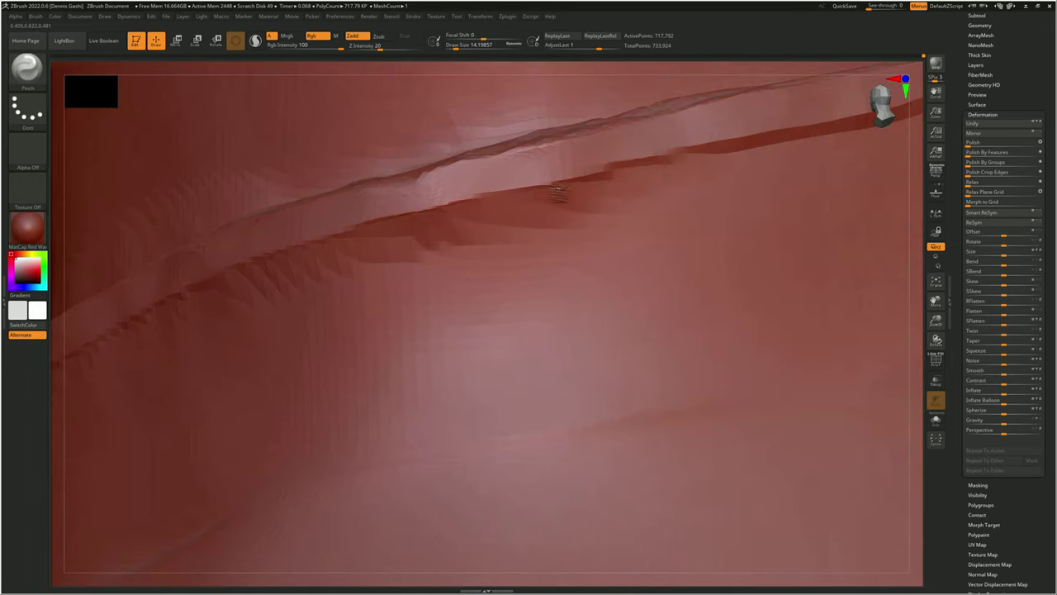
right_click_drag(150, 384, 727, 166)
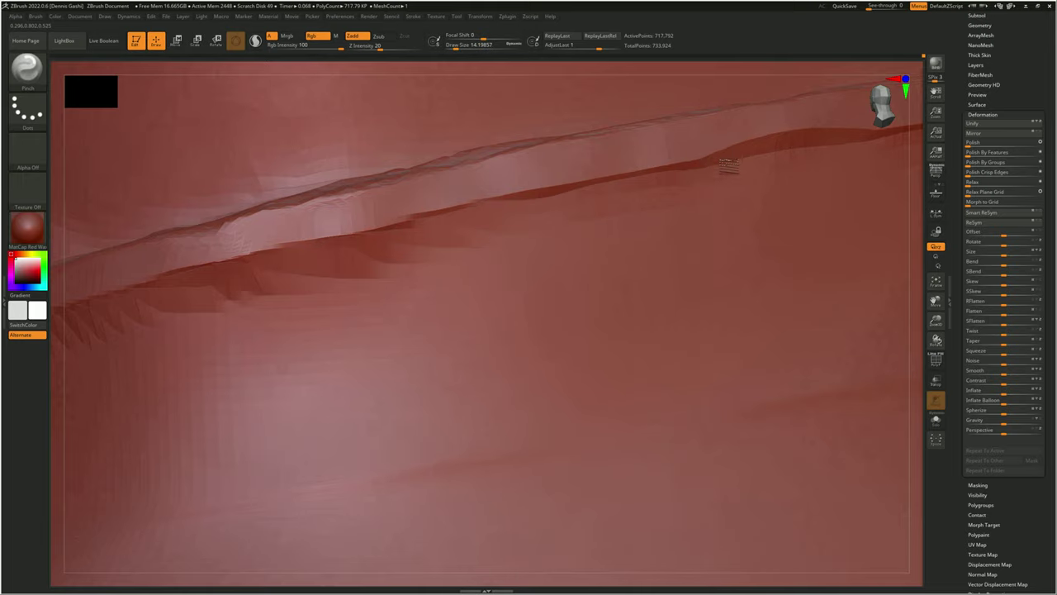
mouse_move(219, 269)
right_mouse_down()
mouse_move(514, 247)
mouse_move(547, 176)
mouse_move(540, 208)
mouse_move(701, 171)
mouse_move(378, 248)
mouse_move(342, 212)
mouse_move(312, 279)
mouse_move(597, 239)
mouse_move(488, 265)
mouse_move(446, 239)
right_mouse_up()
- Switch to the Move brush (B, M, V) and pull the collar fold into a more even line
key("b")
key("m")
key("v")
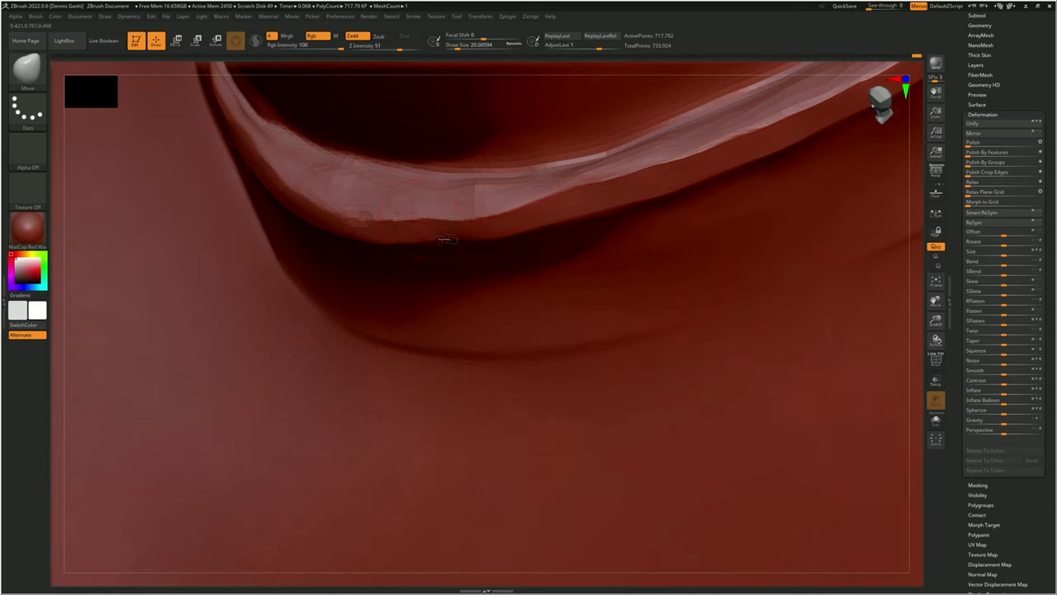
right_click_drag(338, 213, 576, 188)
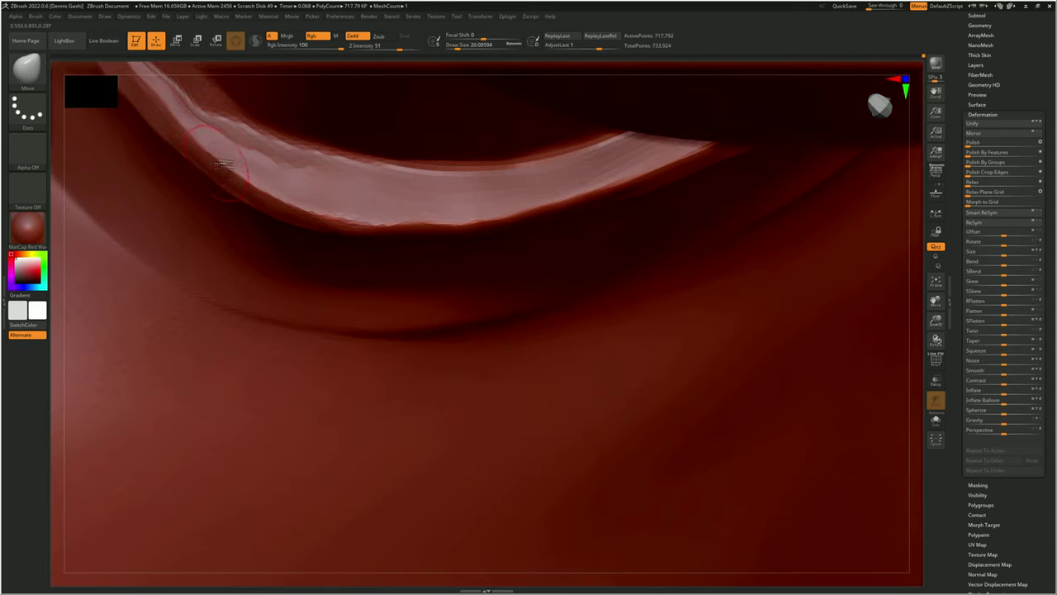
mouse_move(223, 163)
right_mouse_down()
mouse_move(330, 224)
mouse_move(401, 231)
mouse_move(301, 186)
right_mouse_up()
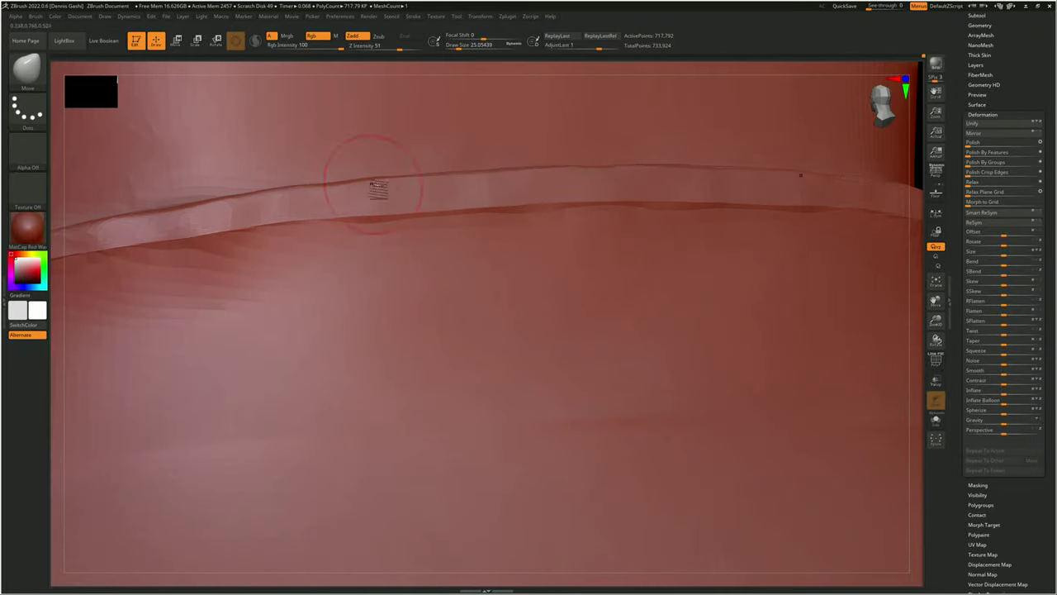
mouse_move(377, 188)
right_mouse_down()
mouse_move(642, 152)
mouse_move(627, 248)
mouse_move(672, 326)
mouse_move(720, 366)
right_mouse_up()
- Change the brush stroke to FreeHand and smooth the nostril undersides up close
key("space")
key("space")
left_click(396, 318)
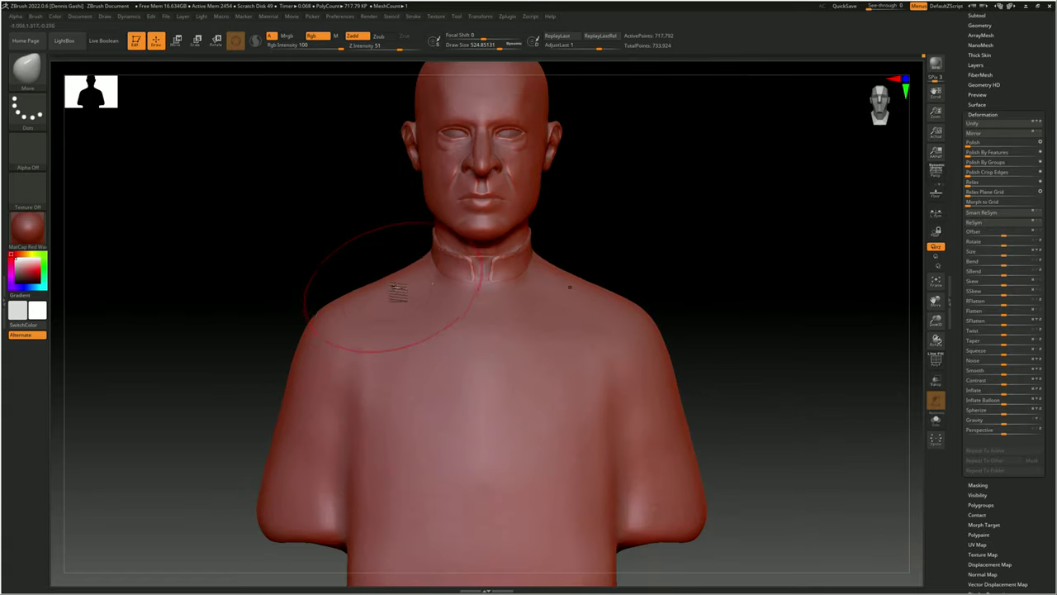
mouse_move(389, 284)
right_mouse_down()
mouse_move(487, 272)
mouse_move(302, 306)
mouse_move(309, 234)
mouse_move(420, 242)
mouse_move(345, 310)
mouse_move(347, 281)
mouse_move(487, 177)
right_mouse_up()
key("space")
key("space")
right_click_drag(446, 230, 444, 170, "ctrl")
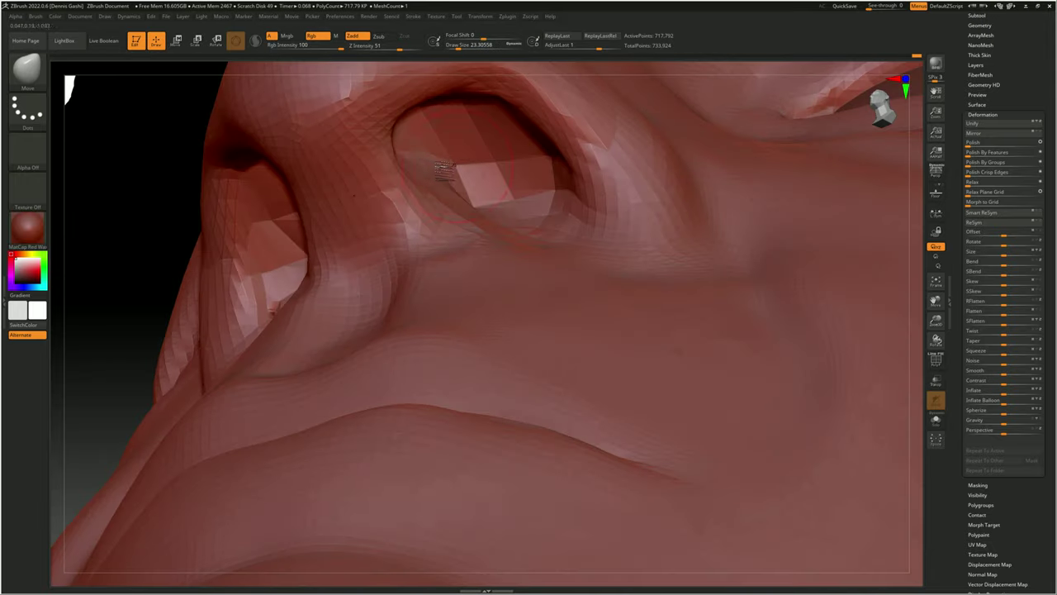
key("space")
mouse_move(421, 136)
right_mouse_down()
mouse_move(392, 186)
mouse_move(347, 133)
mouse_move(295, 154)
mouse_move(517, 217)
mouse_move(630, 219)
right_mouse_up()
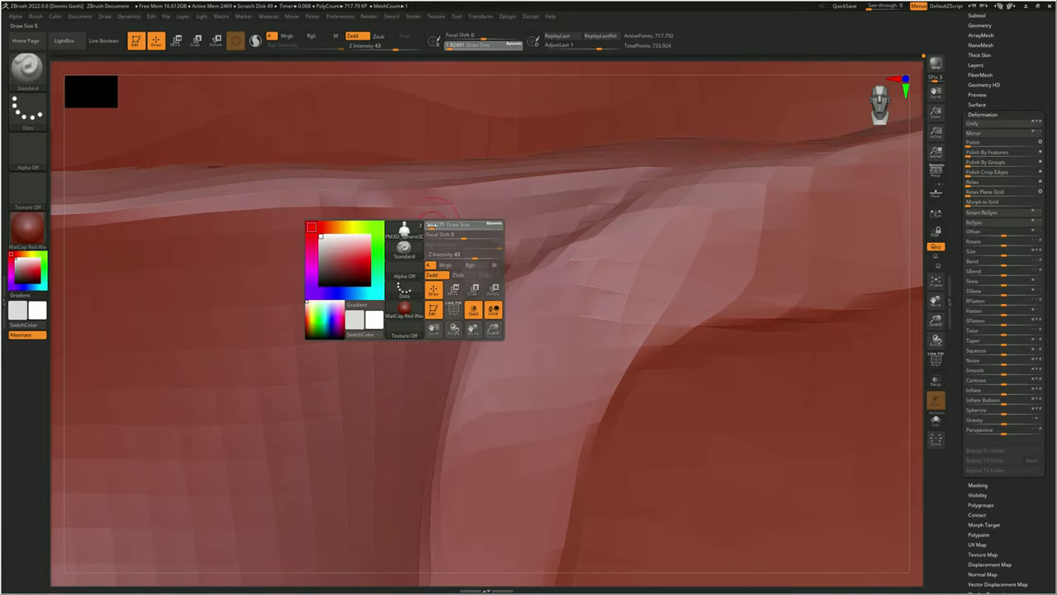
- Line up a straight front view of the collar opening, then frame the whole bust
right_click_drag(304, 278, 582, 225, "shift")
key("space")
right_click_drag(568, 347, 467, 288, "alt")
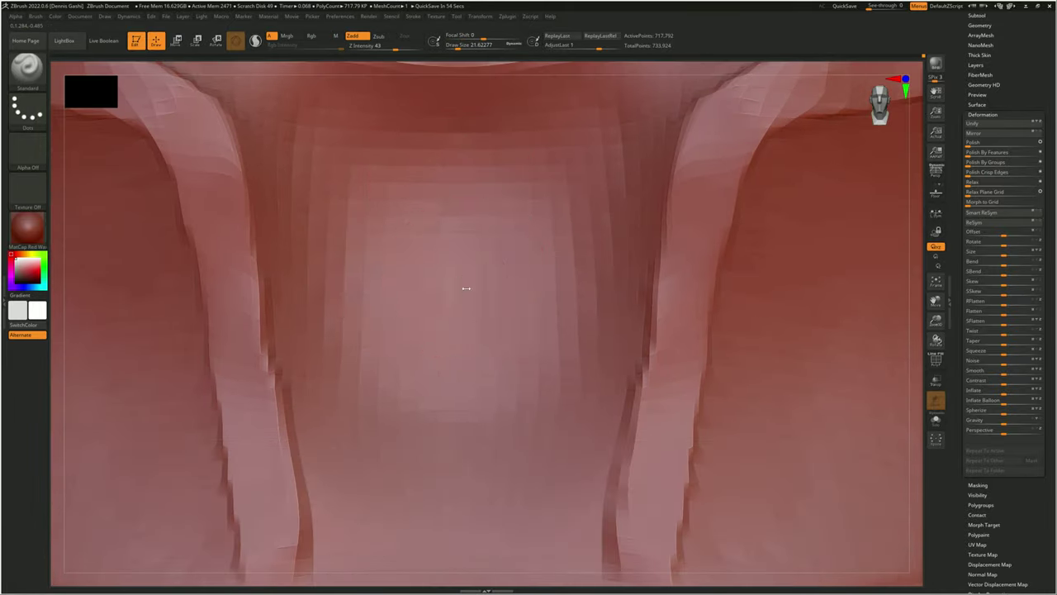
right_click_drag(394, 283, 507, 331, "ctrl")
key("f")
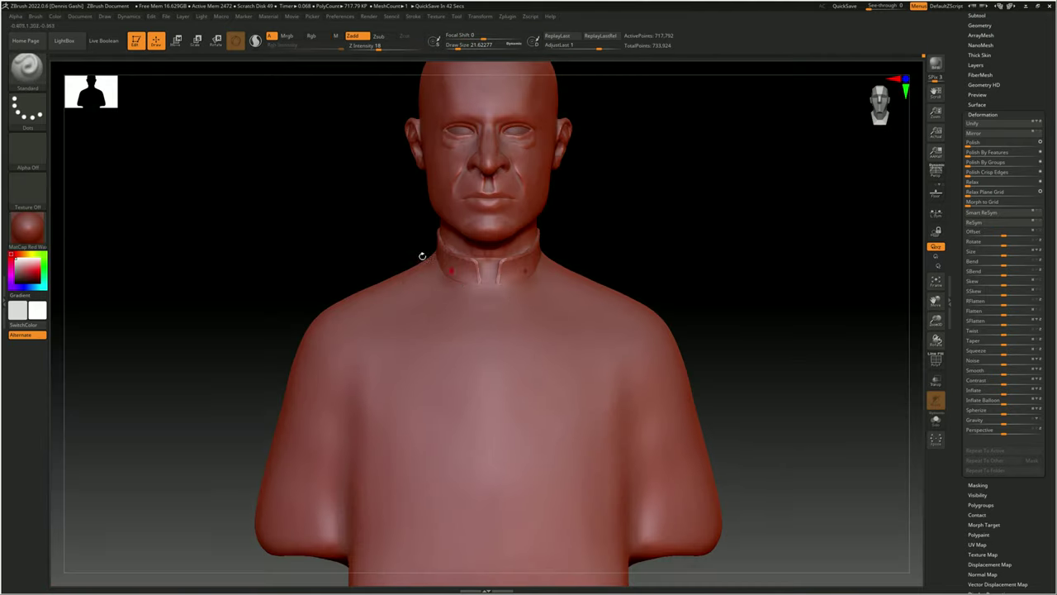
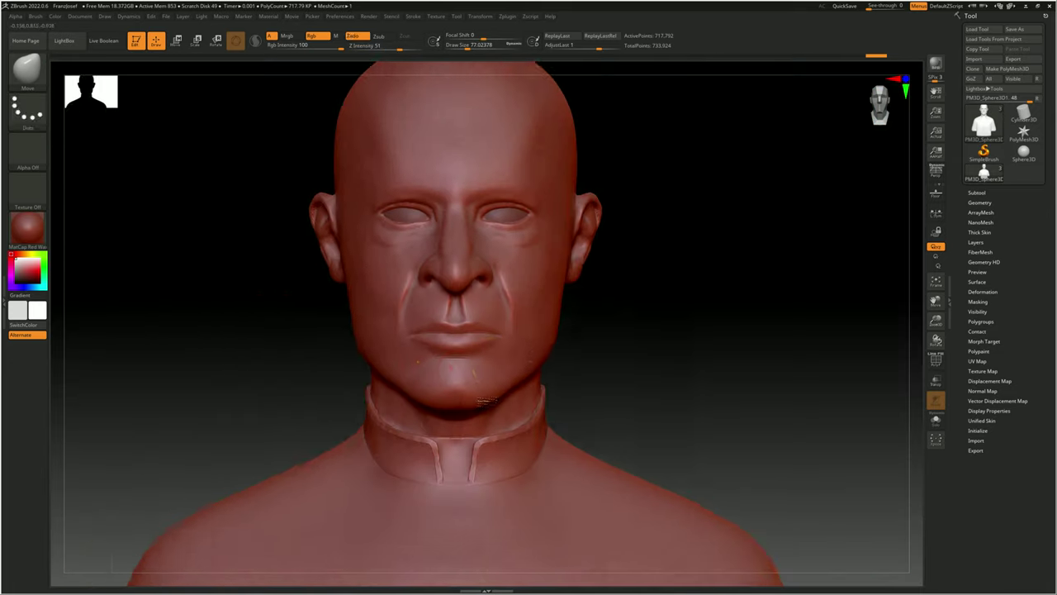
- Select the Standard brush and adjust its size while framing the head and bust
key("space")
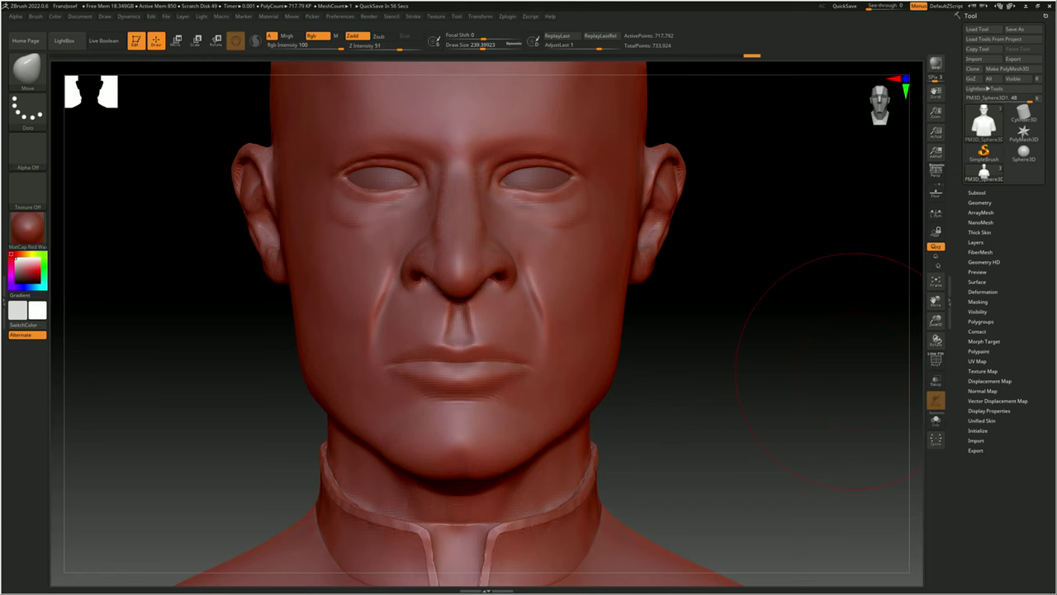
right_click_drag(826, 372, 578, 211, "ctrl")
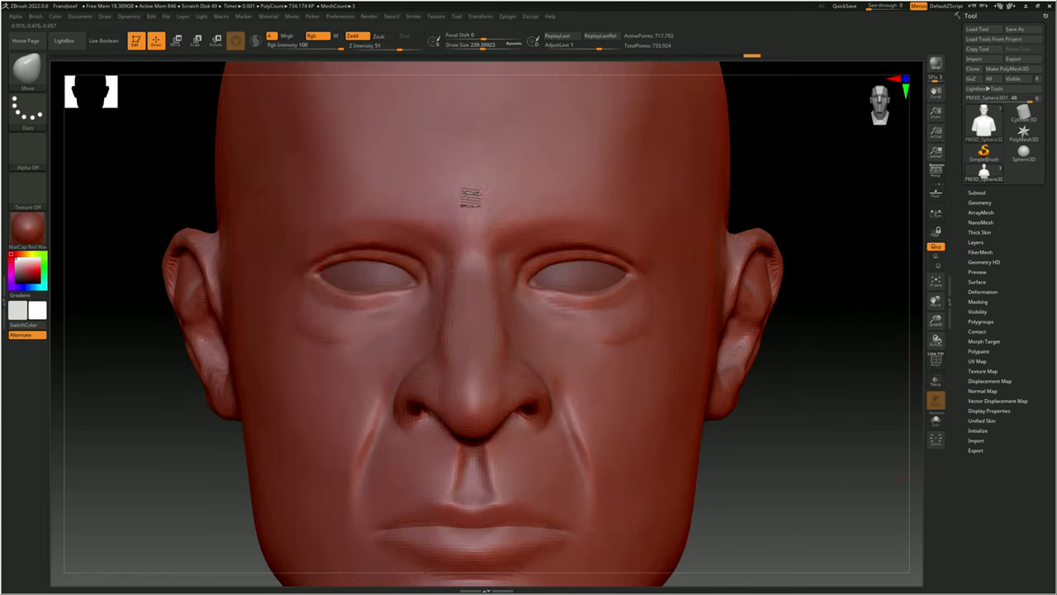
key("b")
key("s")
key("t")
key("space")
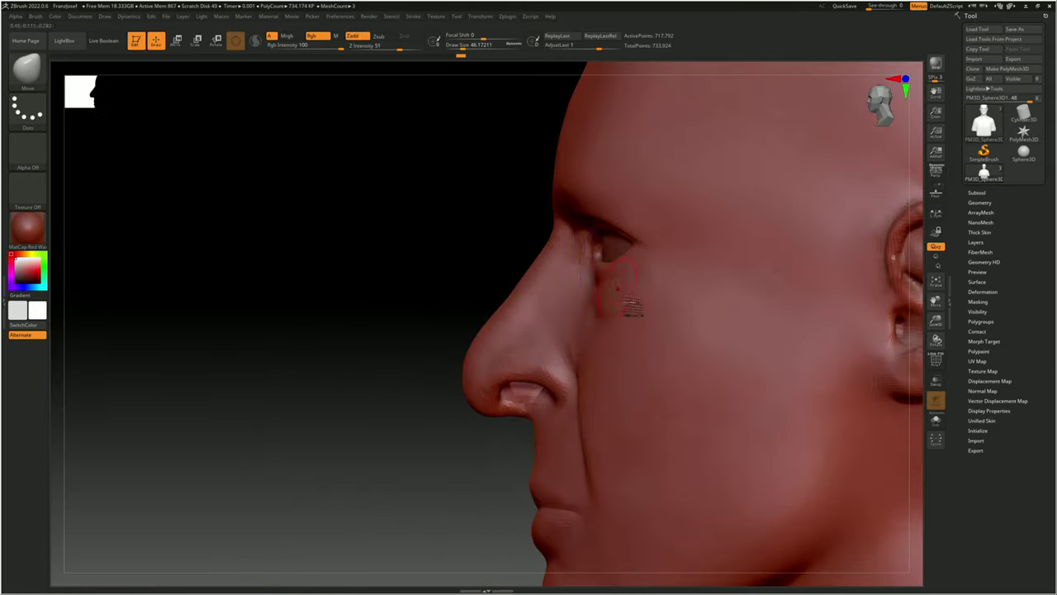
key("space")
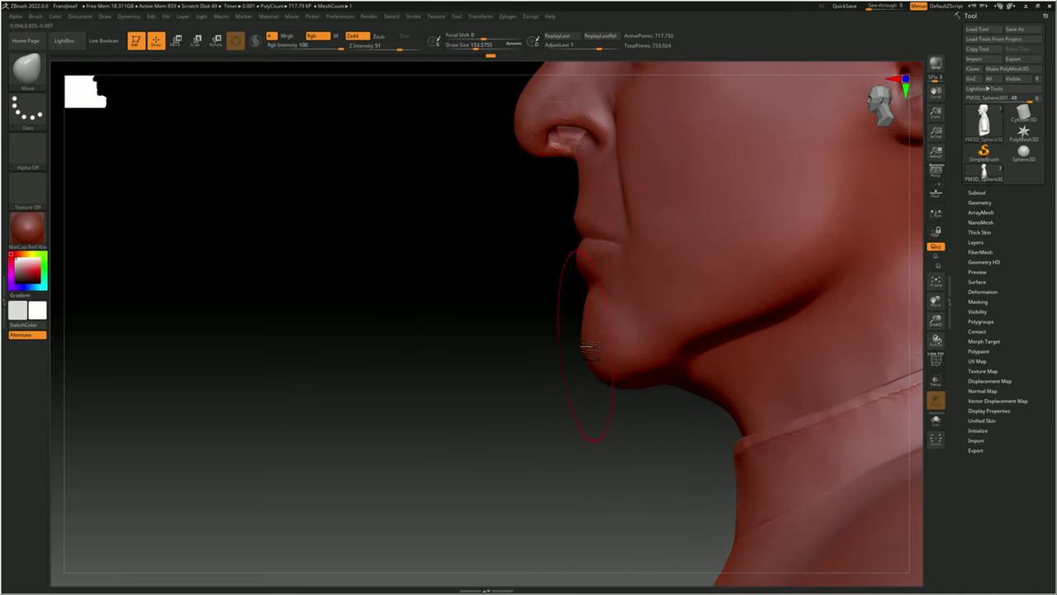
key("space")
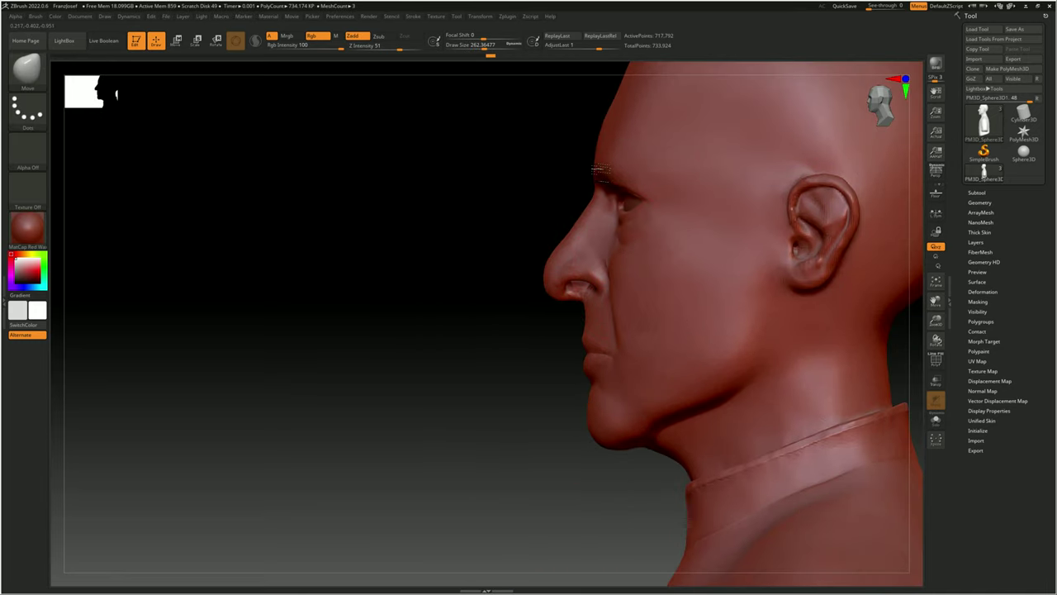
right_click_drag(600, 171, 867, 281, "ctrl")
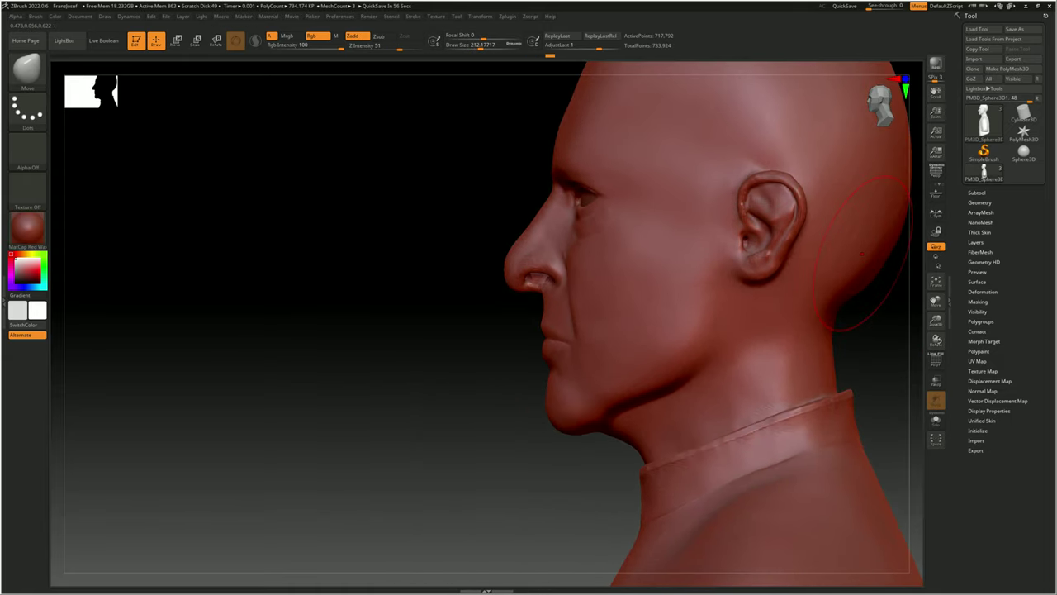
right_click_drag(820, 314, 756, 153, "alt")
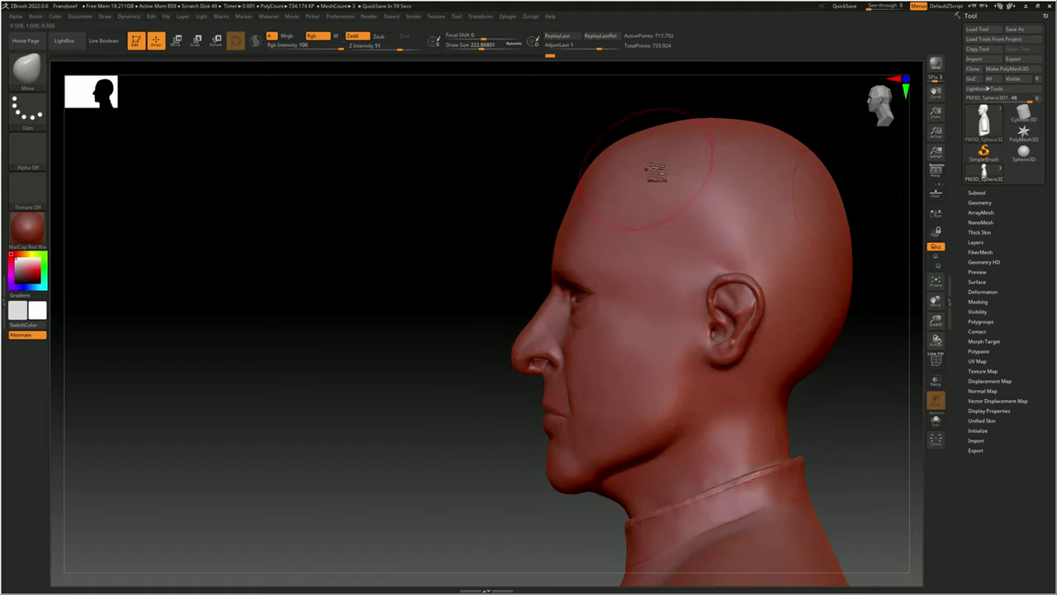
mouse_move(819, 194)
right_mouse_down("alt")
mouse_move(630, 239)
mouse_move(578, 278)
mouse_move(888, 388)
mouse_move(559, 338)
mouse_move(708, 355)
right_mouse_up("alt")
key("space")
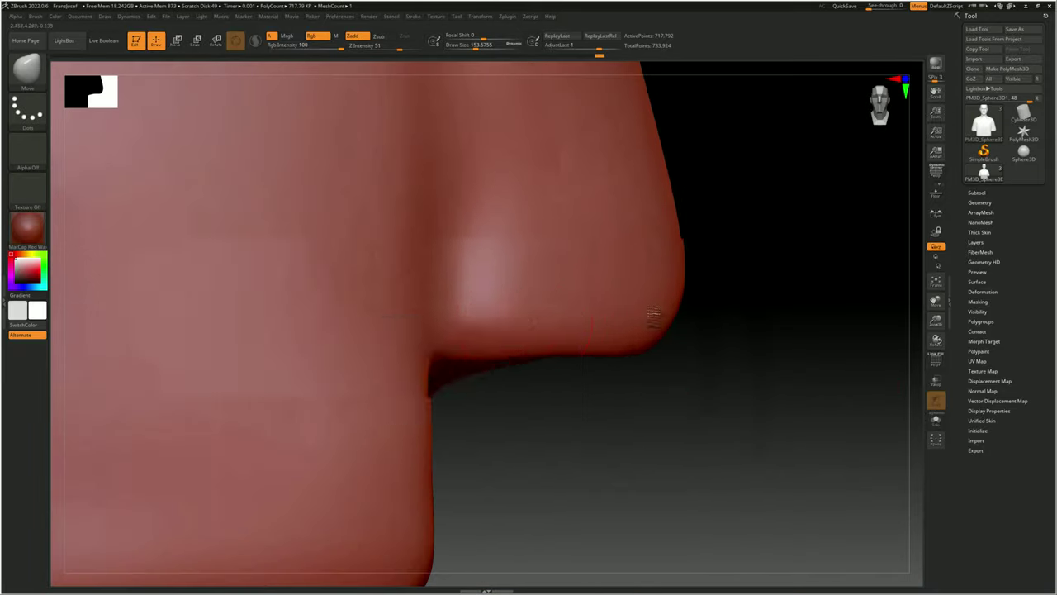
- Smooth the surface of the right shoulder and upper arm
key("space")
key("space")
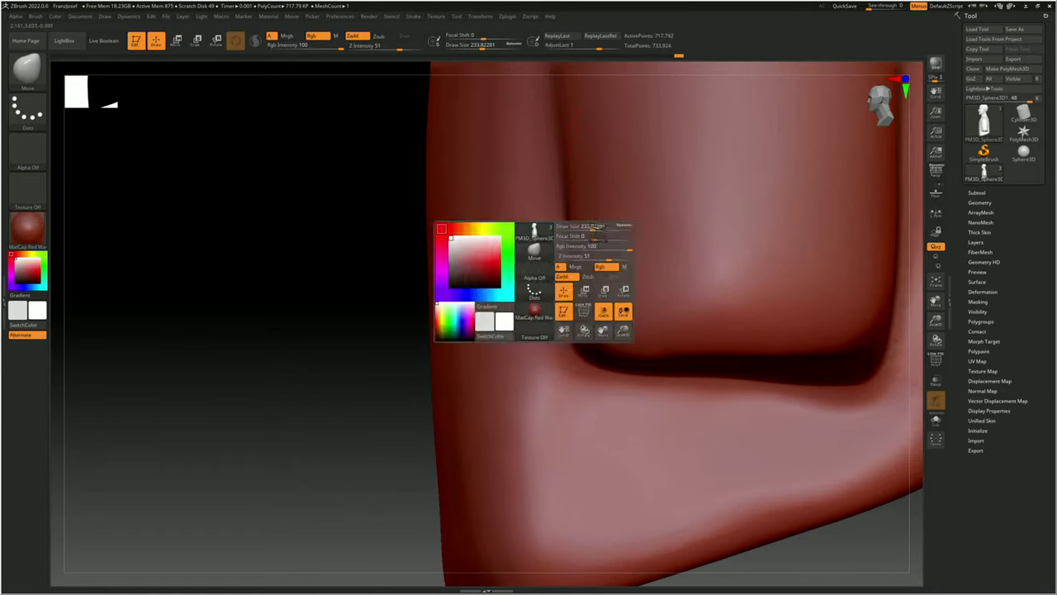
mouse_move(594, 241)
right_mouse_down()
mouse_move(559, 319)
mouse_move(572, 312)
right_mouse_up()
mouse_move(499, 273)
right_mouse_down()
mouse_move(424, 350)
mouse_move(333, 346)
mouse_move(553, 264)
mouse_move(592, 285)
mouse_move(429, 331)
mouse_move(537, 286)
mouse_move(550, 373)
mouse_move(496, 347)
right_mouse_up()
key("space")
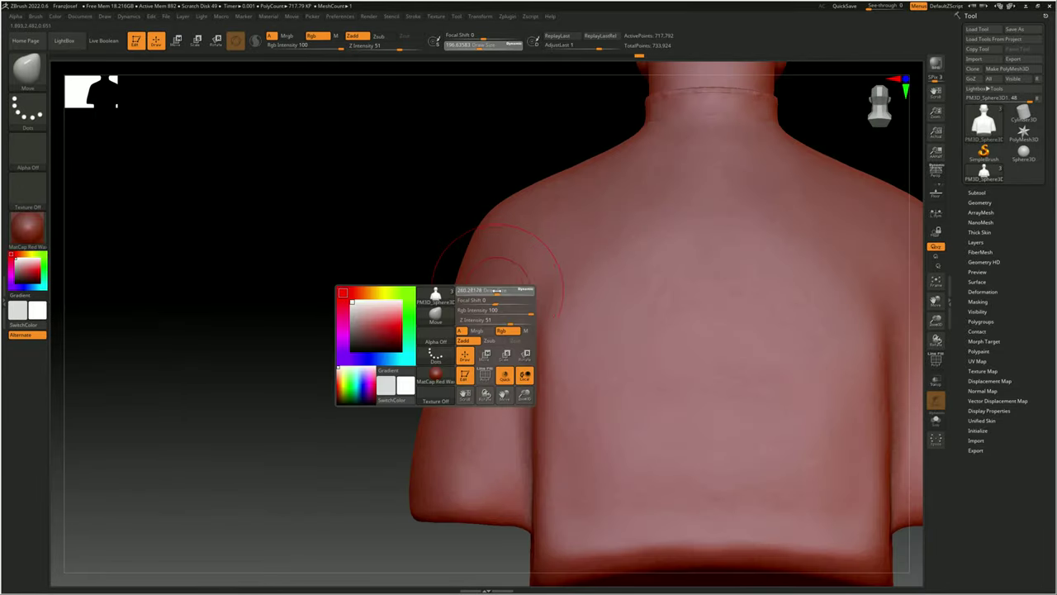
left_click(450, 411)
right_click_drag(467, 287, 589, 366, "shift")
key("f")
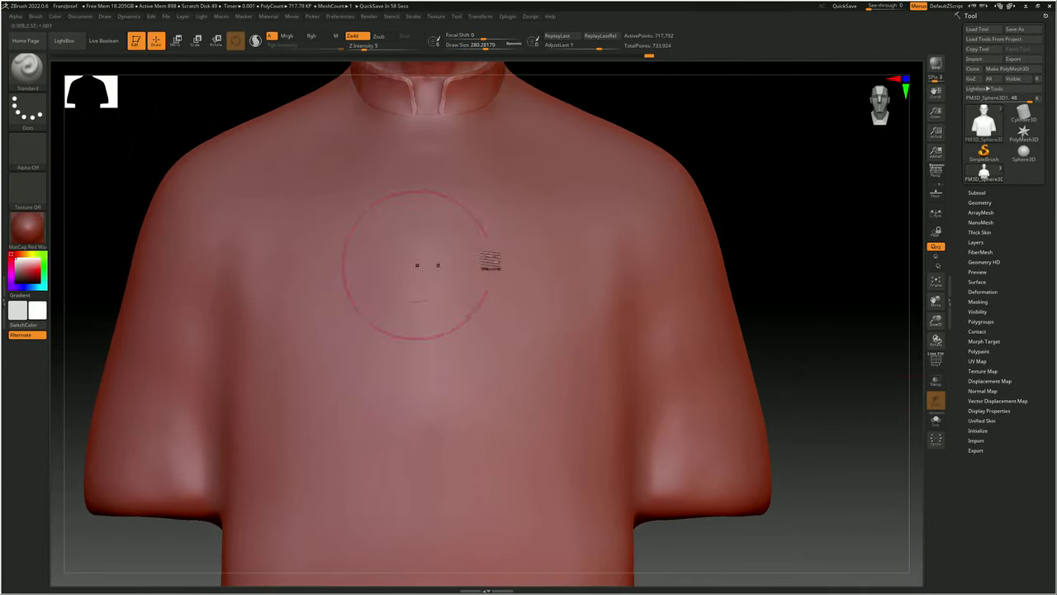
mouse_move(490, 261)
right_mouse_down()
mouse_move(543, 223)
mouse_move(564, 370)
mouse_move(561, 211)
right_mouse_up()
left_click_drag(562, 533, 645, 314, "shift")
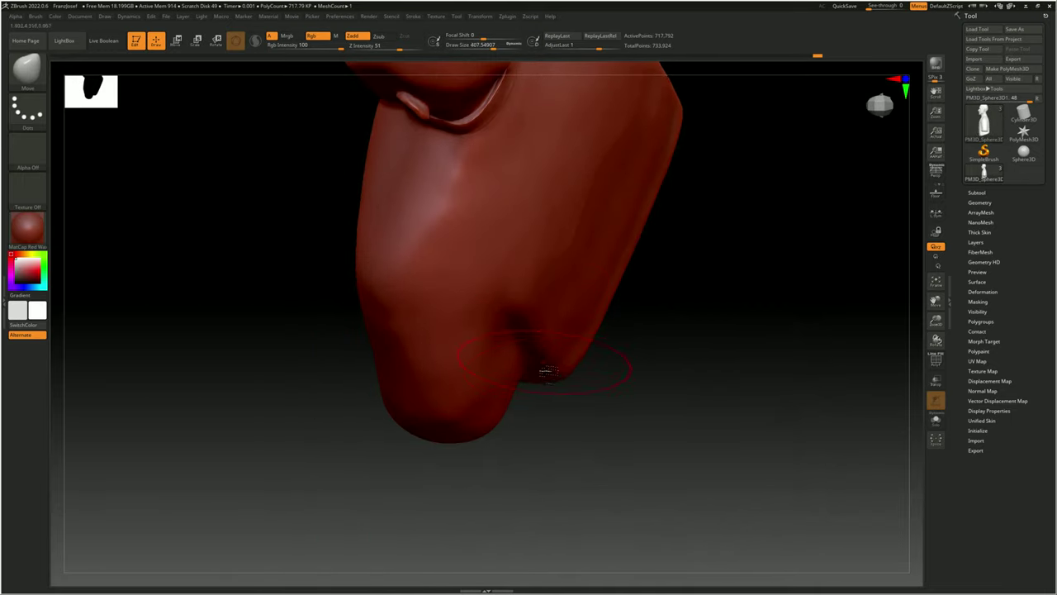
- Drop the bust to subdivision level 1 with Lower Res
left_click_drag(547, 371, 502, 301)
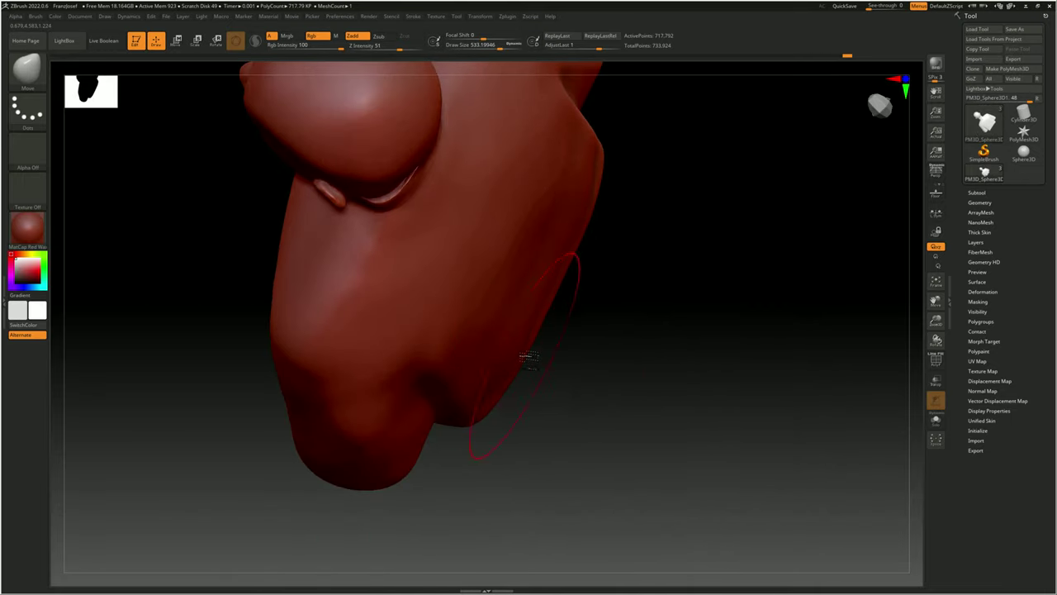
left_click(979, 202)
mouse_move(873, 224)
left_mouse_down()
mouse_move(608, 366)
mouse_move(591, 342)
left_mouse_up()
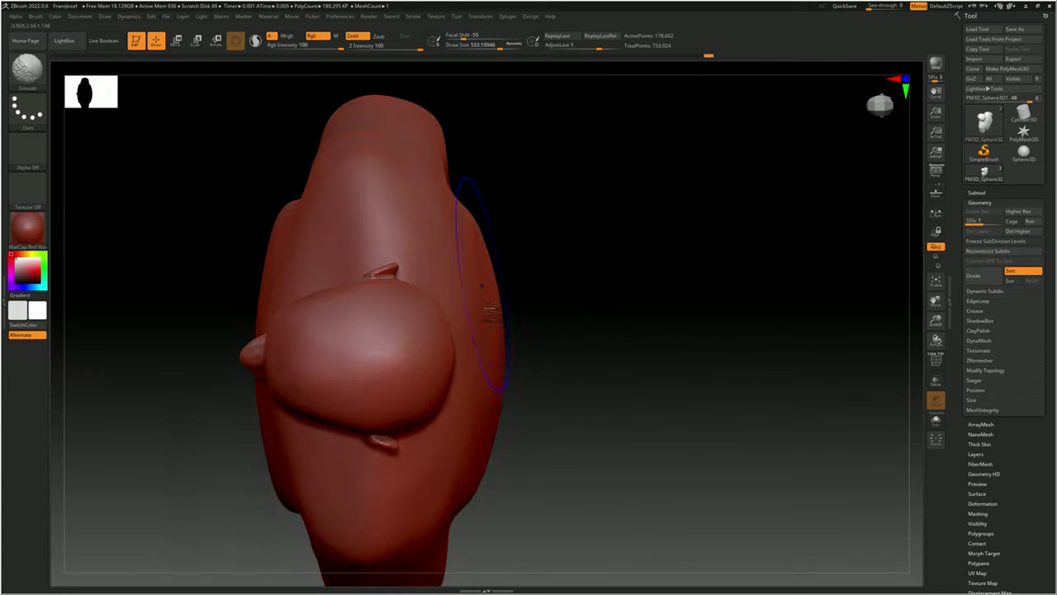
- Shrink the brush to about 124 and push the side and arm forms with the Move brush
mouse_move(504, 392)
left_mouse_down("shift")
mouse_move(529, 416)
mouse_move(470, 269)
mouse_move(488, 269)
left_mouse_up("shift")
key("space")
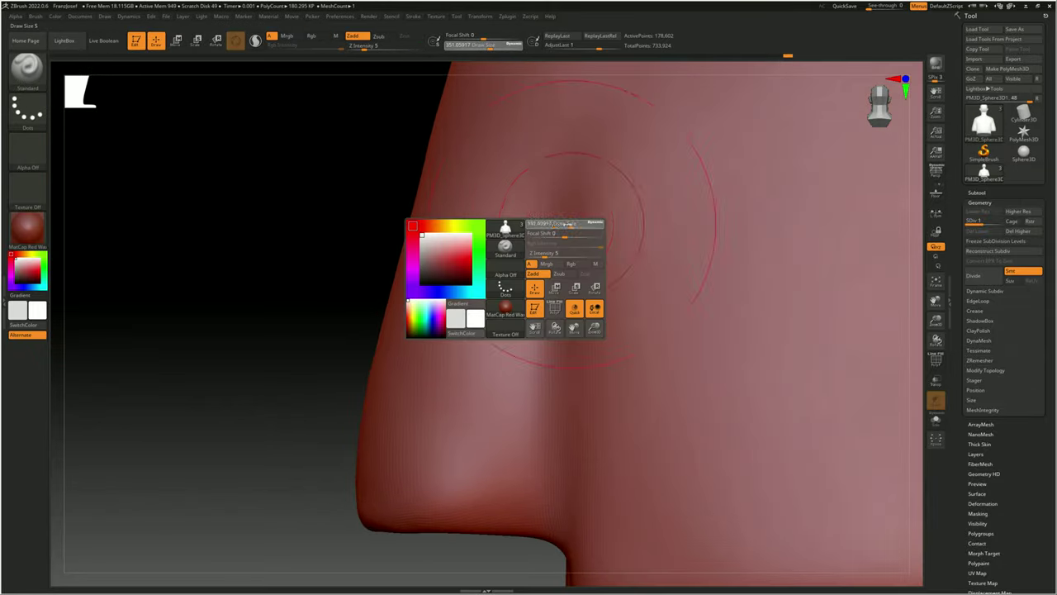
left_click_drag(565, 223, 549, 223)
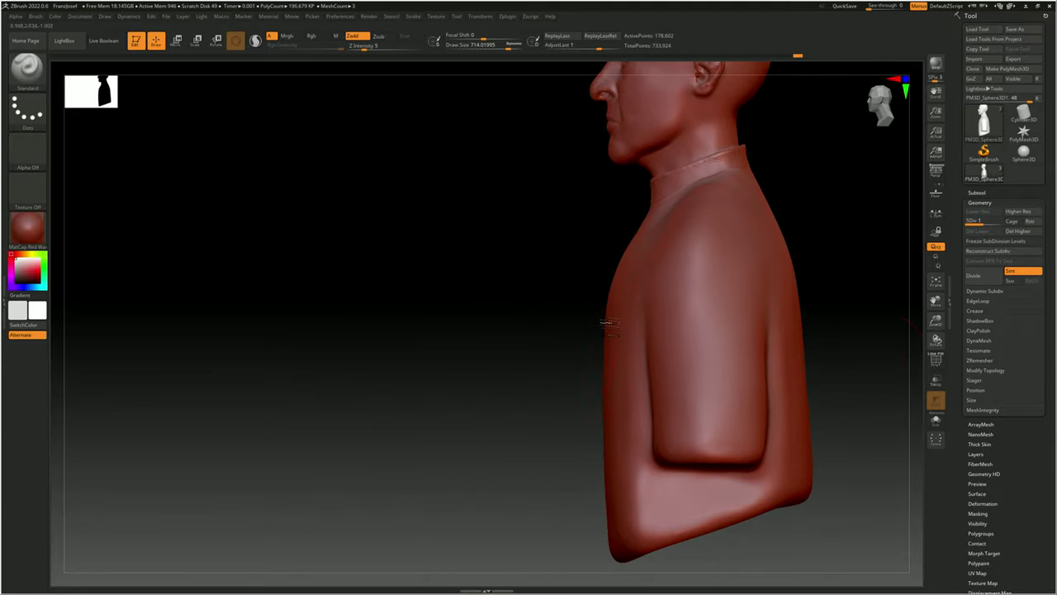
key("b")
key("m")
key("v")
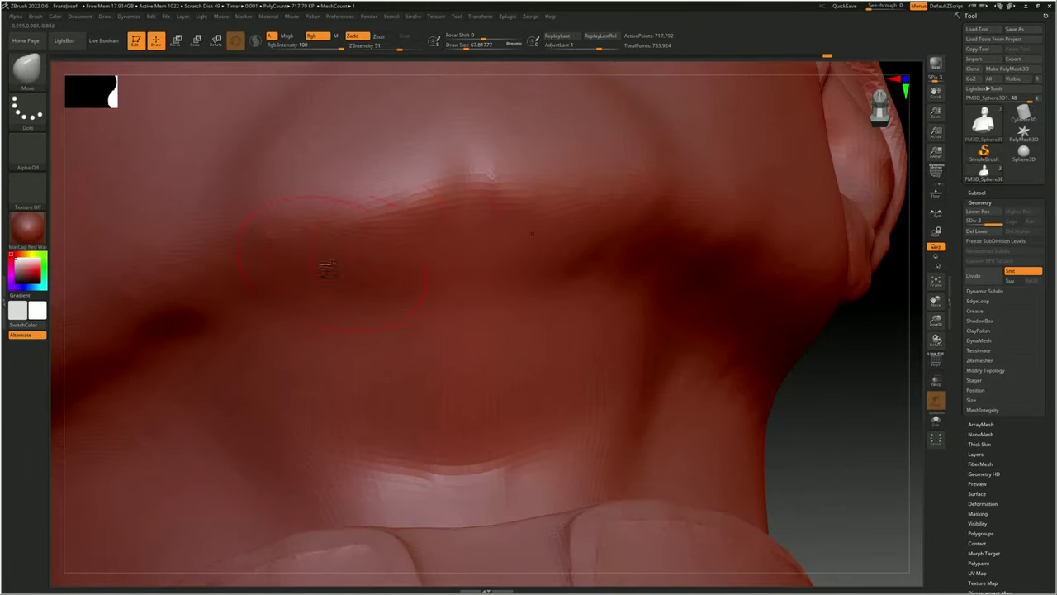
key("space")
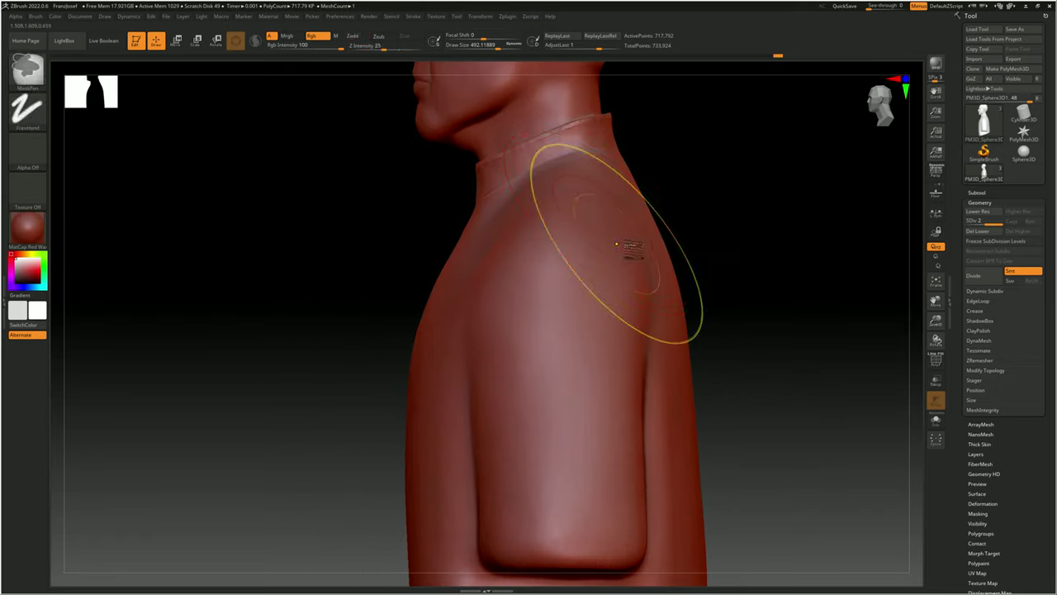
- Carve a crisp seam along the collar's underside and down the front flap
right_click_drag(492, 269, 424, 327)
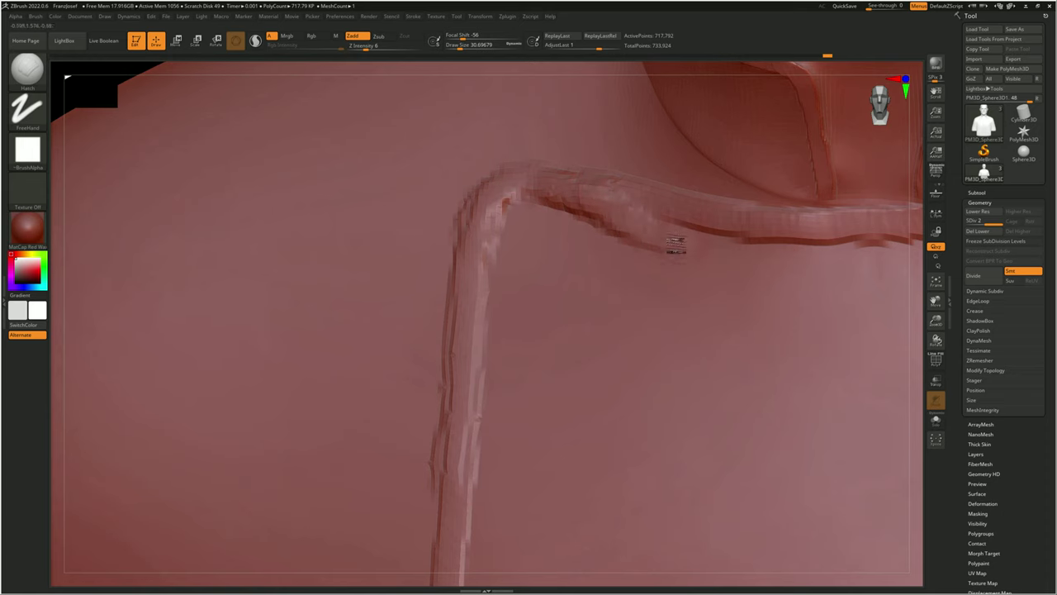
left_click_drag(675, 245, 871, 238)
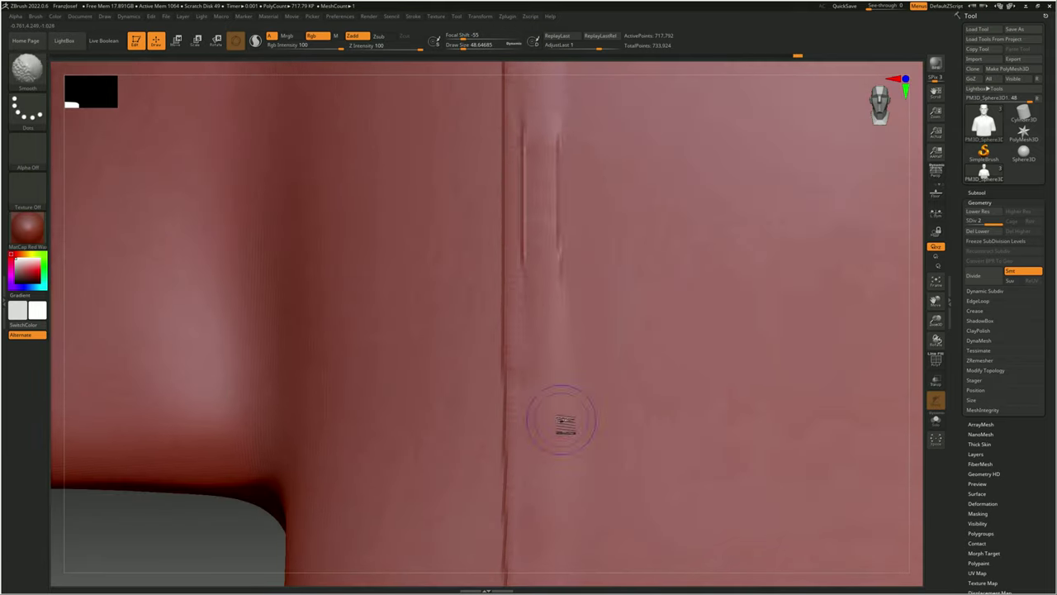
- Drop to SDiv 1 and reshape the neck and collar with the Move brush
key("shift+d")
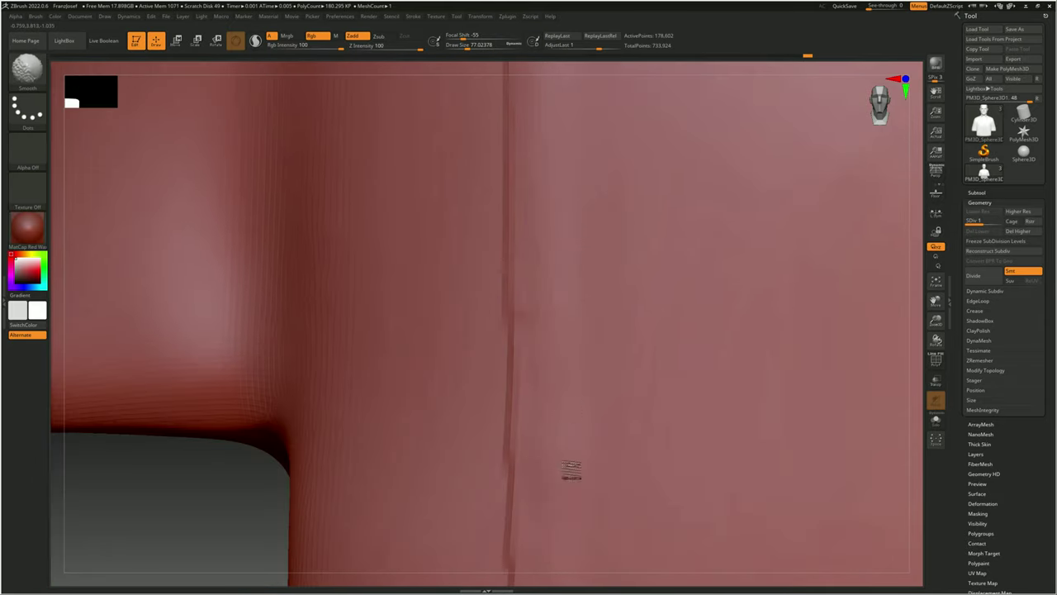
right_click_drag(575, 399, 611, 302, "ctrl")
key("b")
key("m")
key("v")
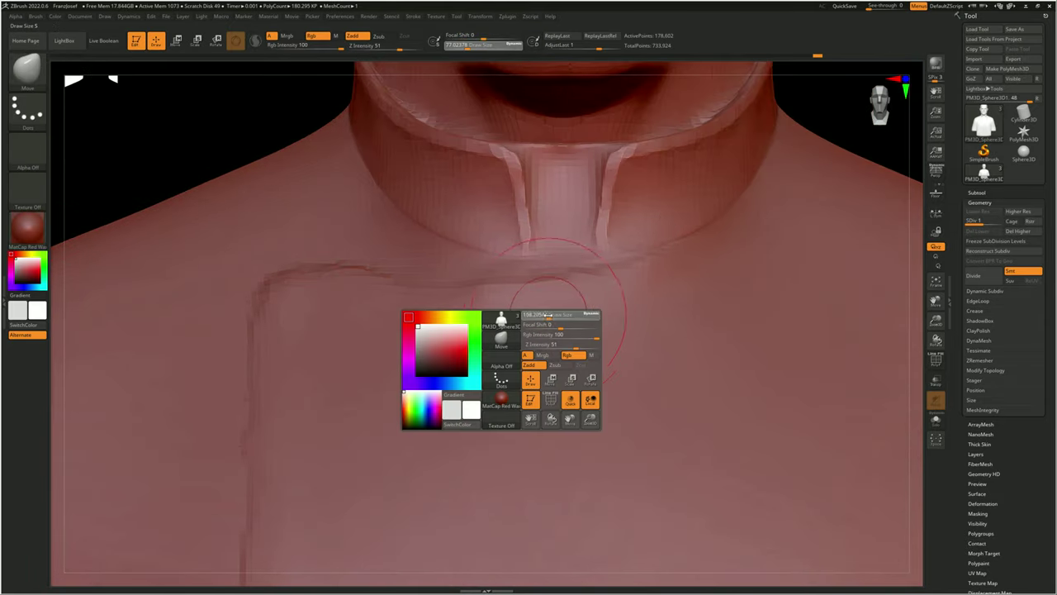
right_click_drag(299, 304, 336, 269, "alt")
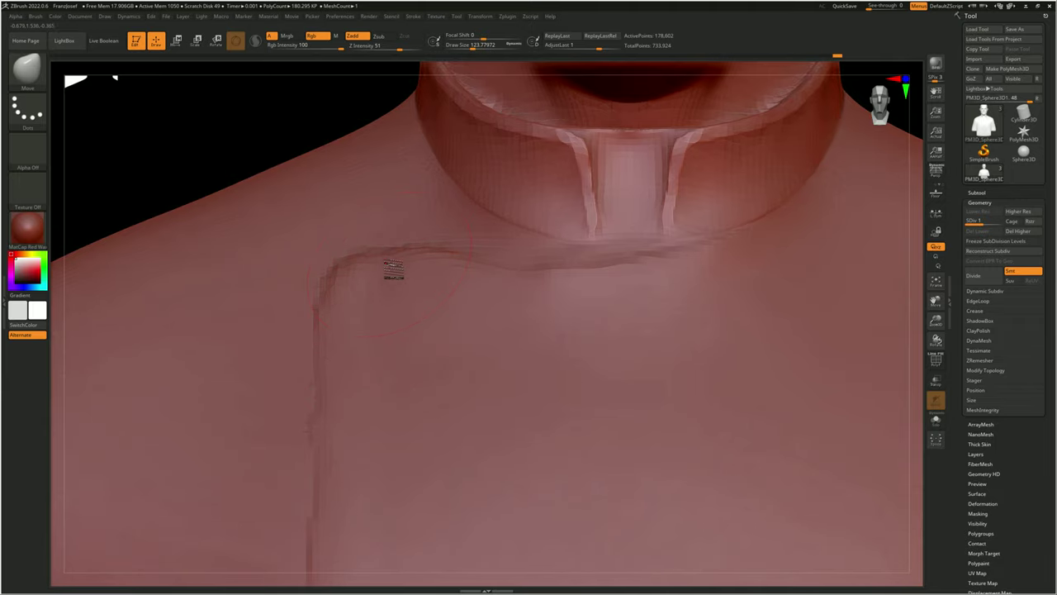
- Frame the jacket front and pick a new brush for the collar seam
key("f")
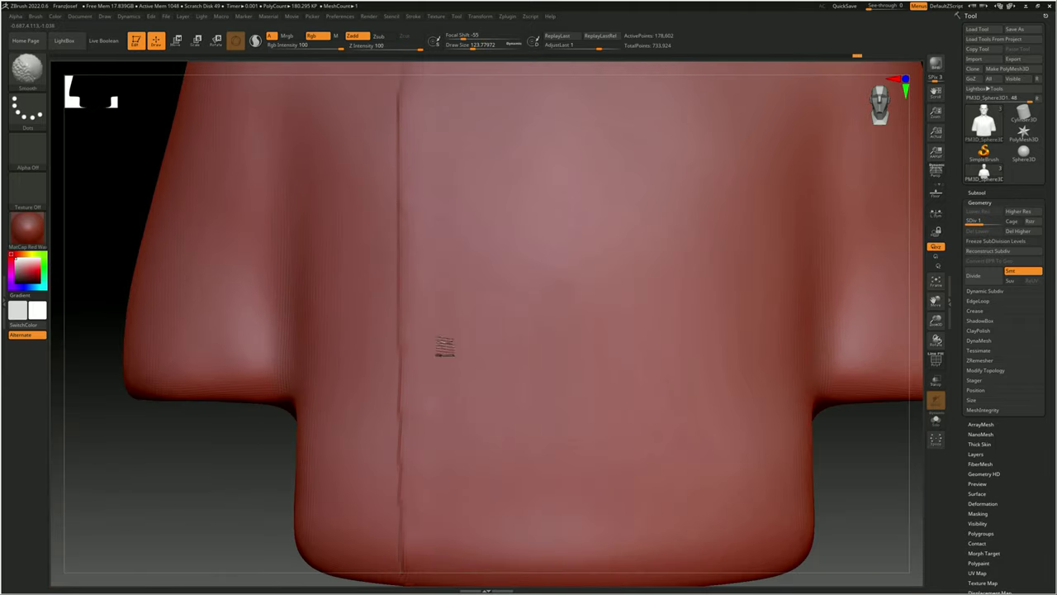
key("b")
key("v")
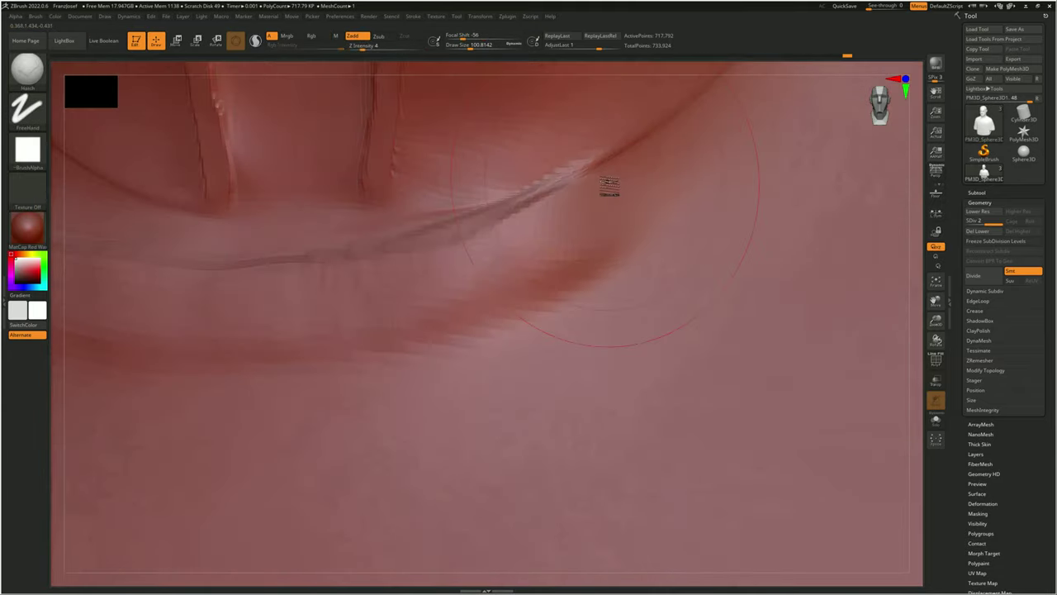
- Carve a dark seam line along the collar edge
left_click_drag(717, 87, 574, 197)
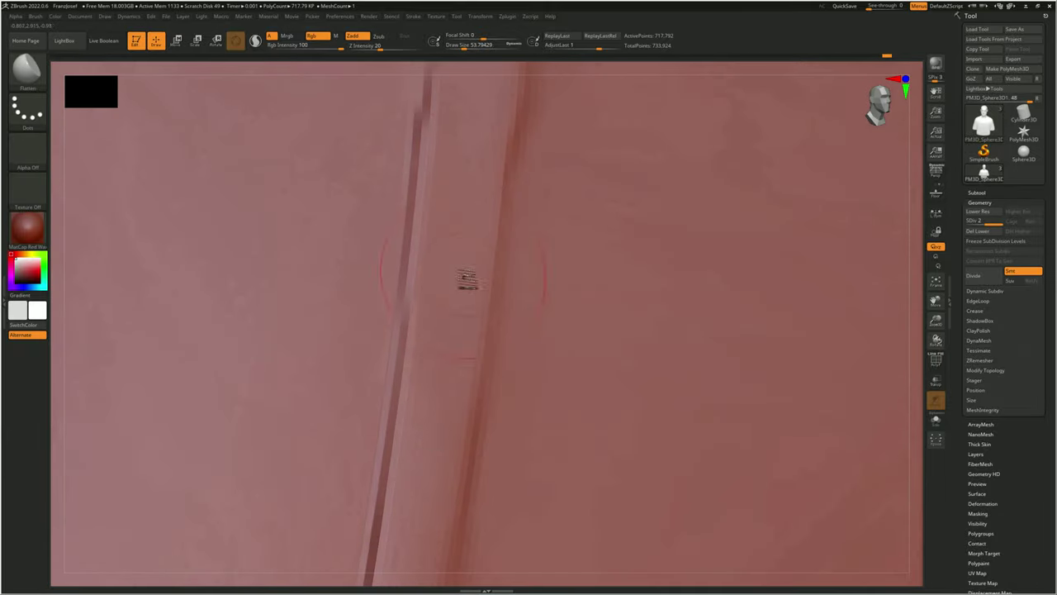
mouse_move(437, 518)
right_mouse_down()
mouse_move(418, 559)
mouse_move(478, 427)
right_mouse_up()
key("f")
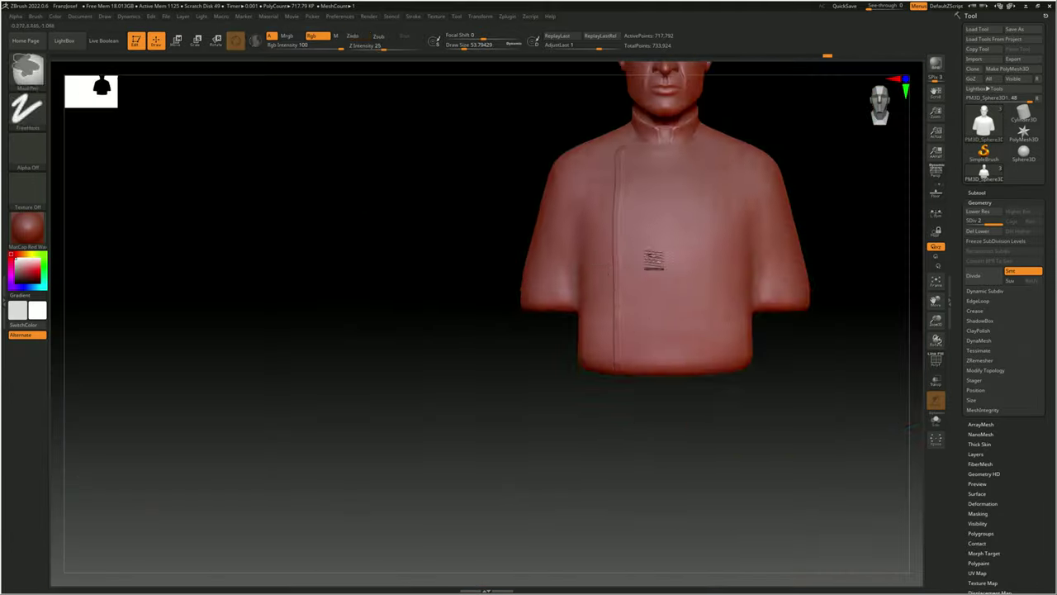
mouse_move(650, 254)
right_mouse_down()
mouse_move(547, 279)
mouse_move(537, 306)
right_mouse_up()
- Enlarge the Move brush and inspect the front seam, chest and collar from several angles
key("b")
key("m")
key("v")
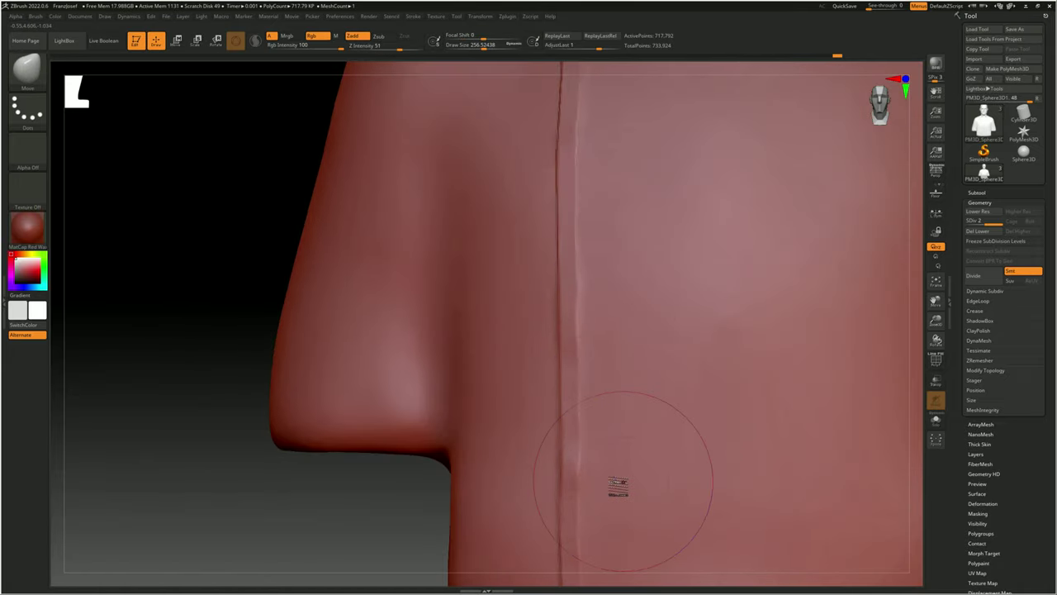
right_click_drag(618, 488, 518, 338)
mouse_move(554, 433)
right_mouse_down()
mouse_move(467, 330)
mouse_move(531, 295)
mouse_move(484, 275)
mouse_move(504, 304)
mouse_move(528, 278)
mouse_move(527, 416)
right_mouse_up()
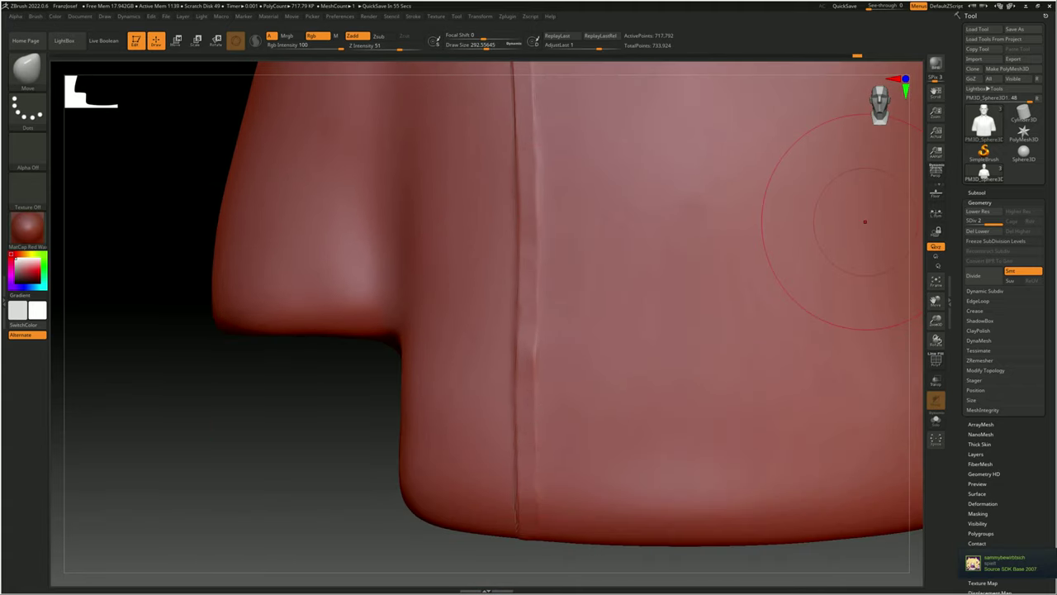
mouse_move(865, 221)
right_mouse_down()
mouse_move(573, 372)
mouse_move(259, 283)
mouse_move(460, 237)
mouse_move(484, 297)
mouse_move(779, 253)
mouse_move(550, 336)
right_mouse_up()
right_click_drag(712, 209, 658, 234)
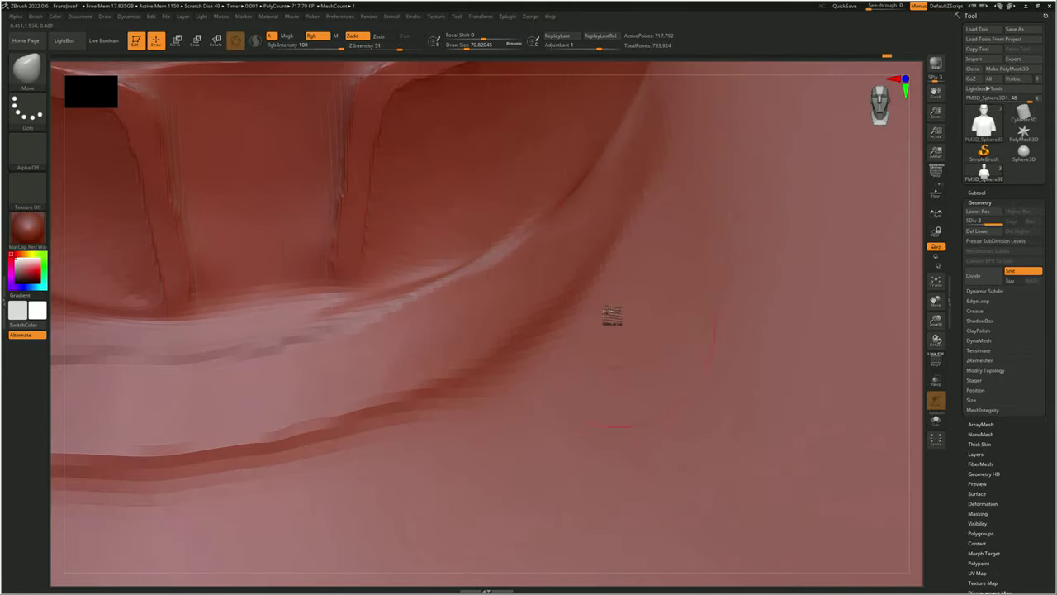
mouse_move(611, 315)
right_mouse_down("ctrl")
mouse_move(502, 349)
mouse_move(566, 224)
right_mouse_up("ctrl")
right_click_drag(648, 224, 433, 221)
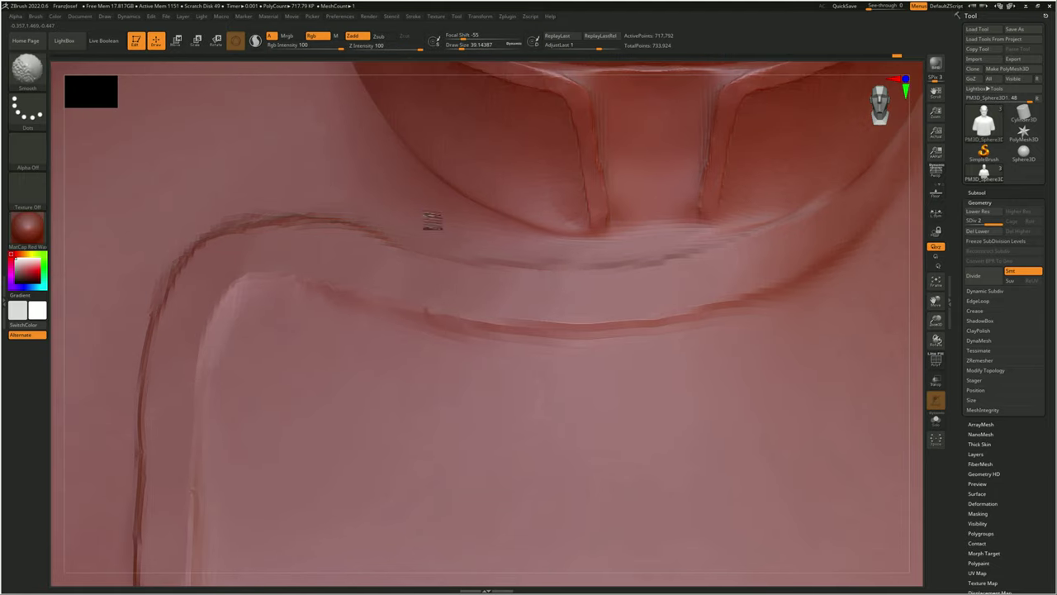
mouse_move(545, 205)
right_mouse_down("ctrl")
mouse_move(496, 289)
mouse_move(402, 366)
mouse_move(706, 308)
right_mouse_up("ctrl")
- Cut and deepen the collar-fold crease, then smooth its stair-stepped artifacts
left_click_drag(502, 327, 203, 339)
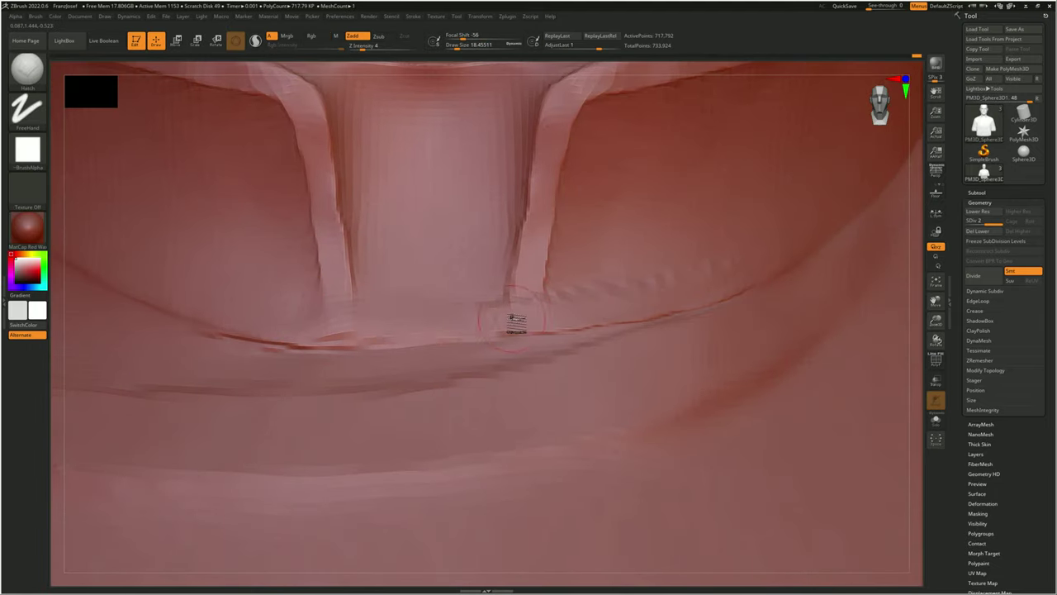
left_click_drag(515, 319, 293, 346)
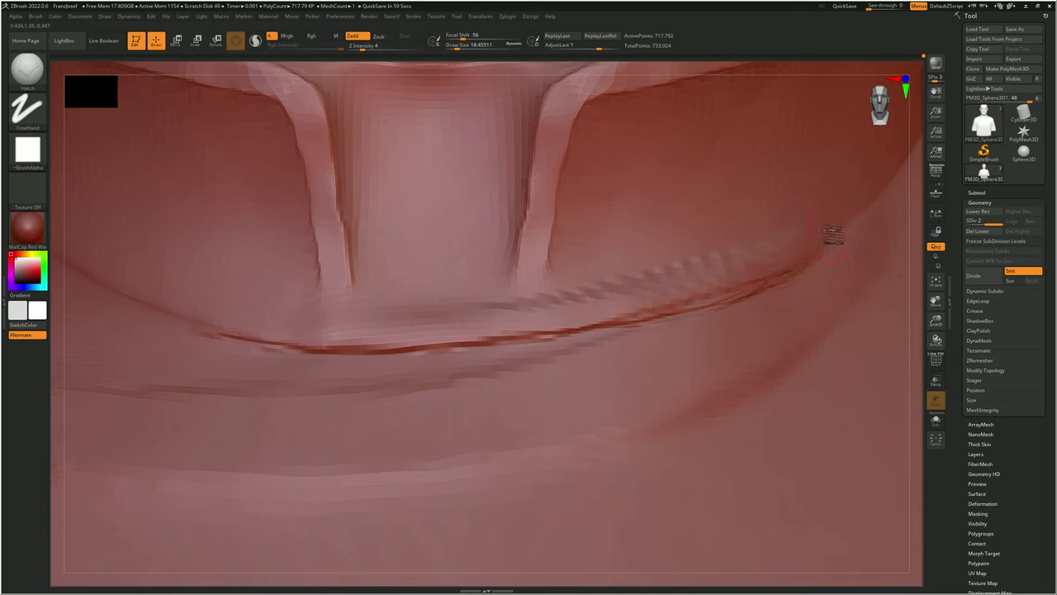
mouse_move(832, 235)
left_mouse_down("shift")
mouse_move(625, 306)
mouse_move(326, 289)
left_mouse_up("shift")
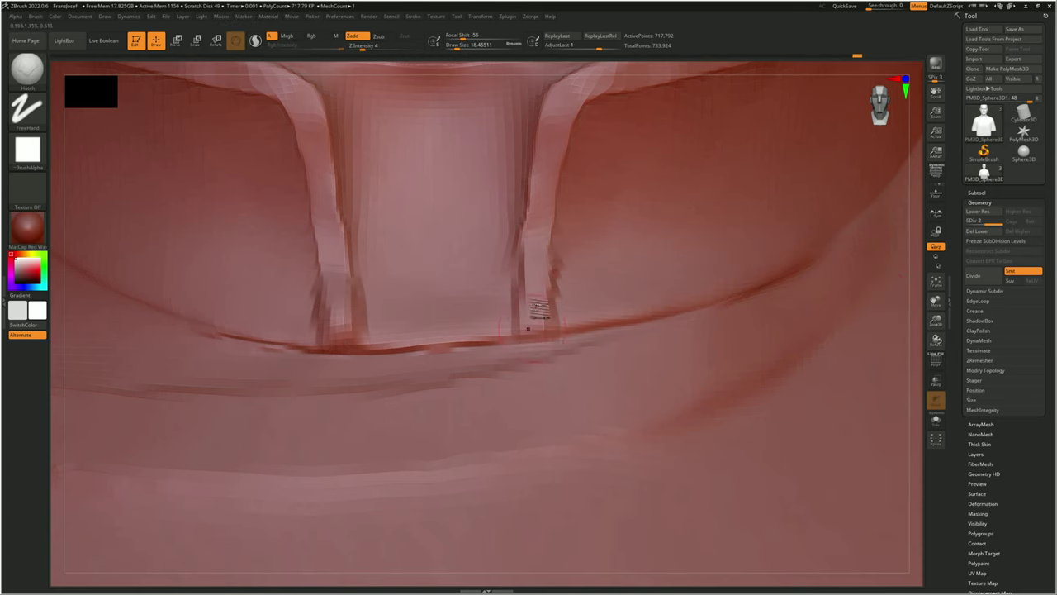
left_click_drag(528, 328, 541, 351, "shift")
- Pinch the collar edge tighter with the Pinch brush, viewing it from above
key("b")
key("m")
key("v")
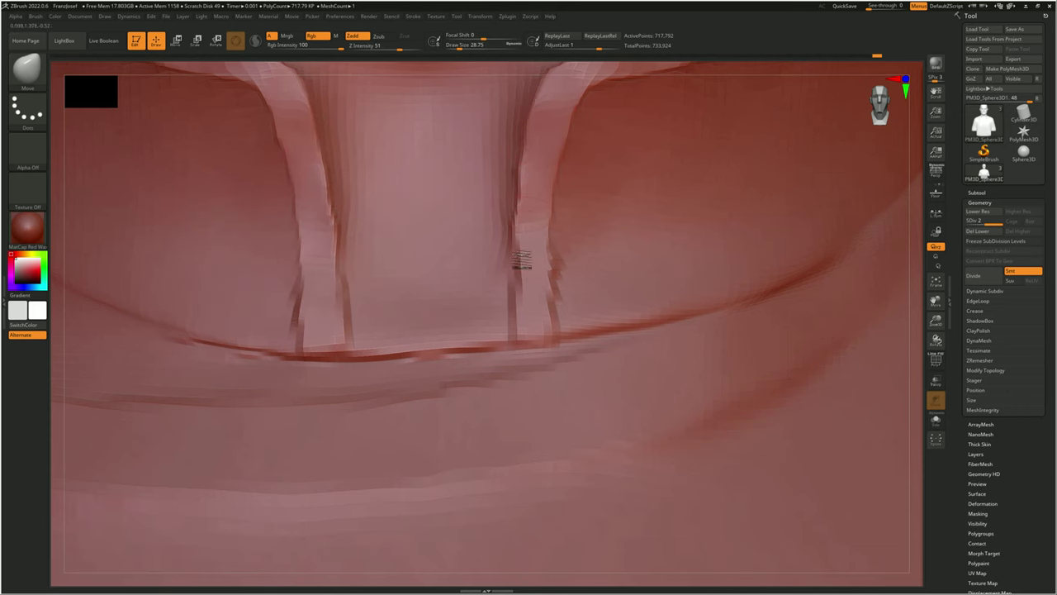
key("b")
key("p")
key("i")
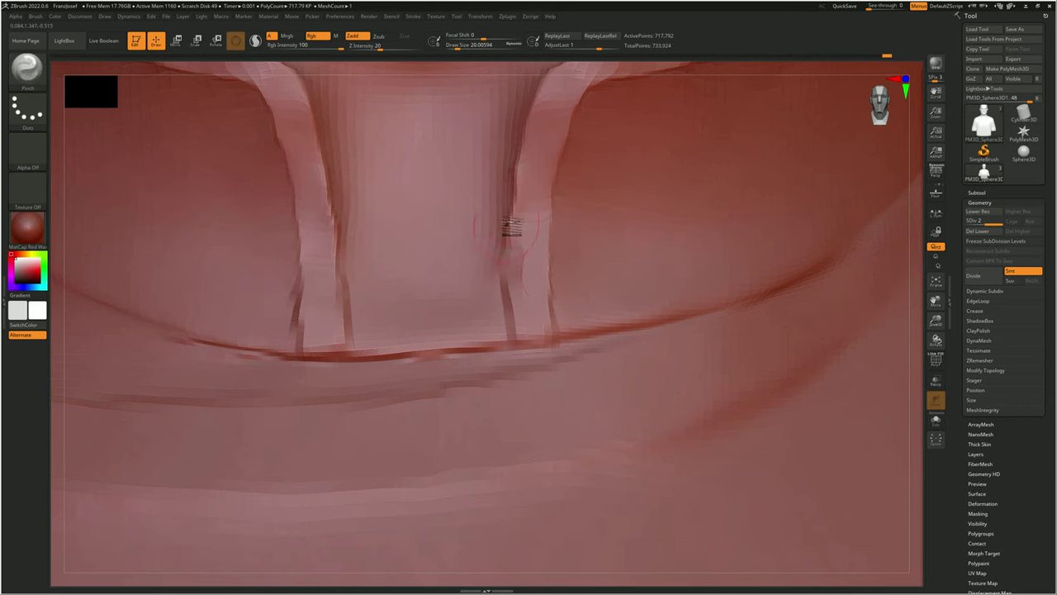
right_click_drag(495, 237, 419, 342)
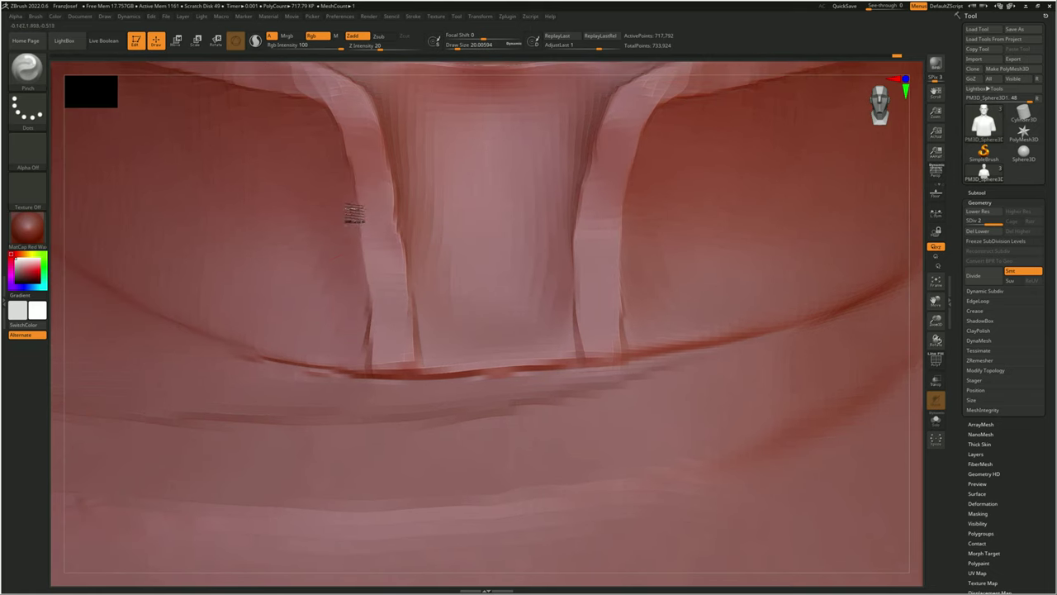
right_click_drag(337, 131, 445, 216)
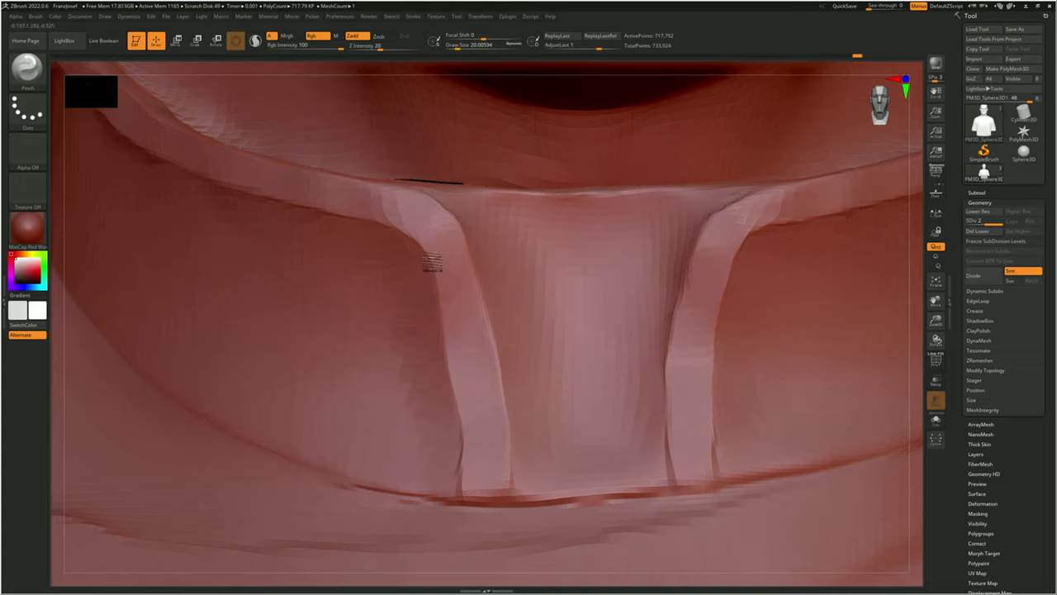
- Return to the Move brush, then the Standard brush with adjusted size and intensity on the chest
key("b")
key("m")
key("v")
mouse_move(406, 358)
right_mouse_down()
mouse_move(498, 279)
mouse_move(593, 295)
right_mouse_up()
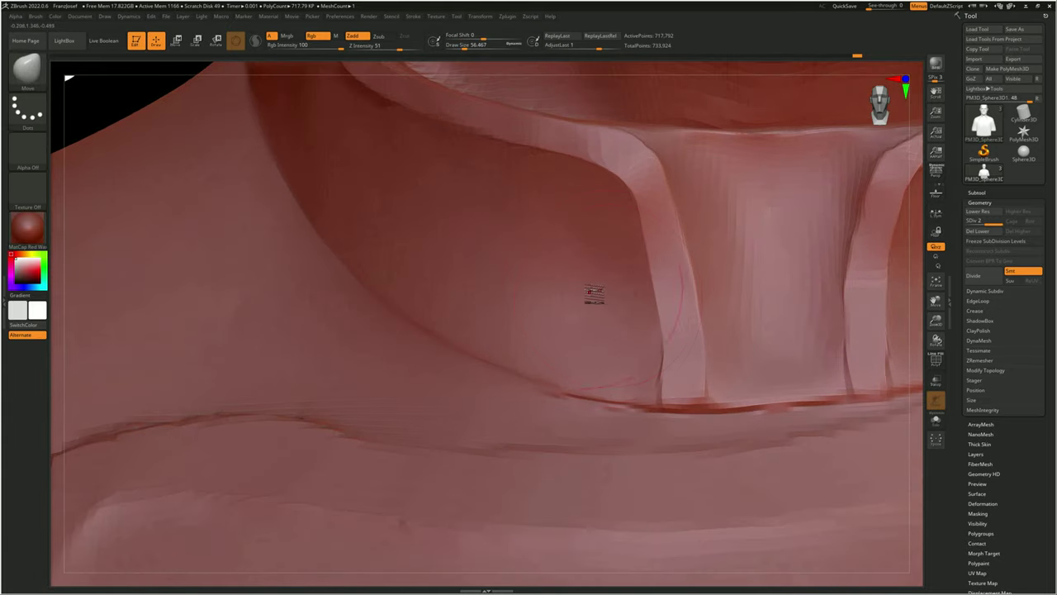
key("f")
mouse_move(589, 361)
right_mouse_down("alt")
mouse_move(480, 321)
mouse_move(592, 453)
right_mouse_up("alt")
key("b")
key("s")
key("t")
key("space")
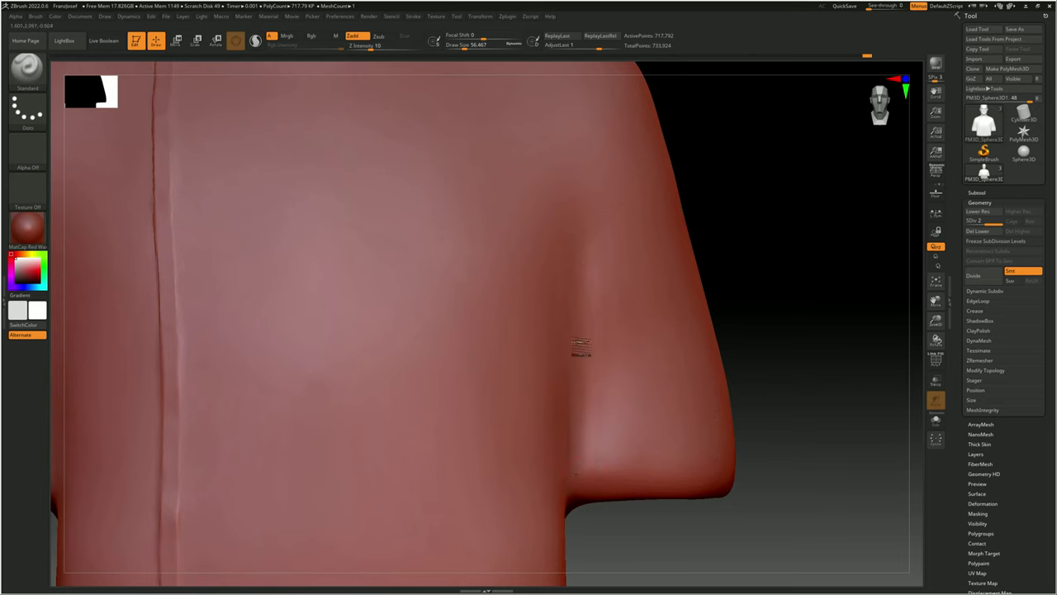
- Load the seam_9 brush from the LightBox brush library
key("space")
key("b")
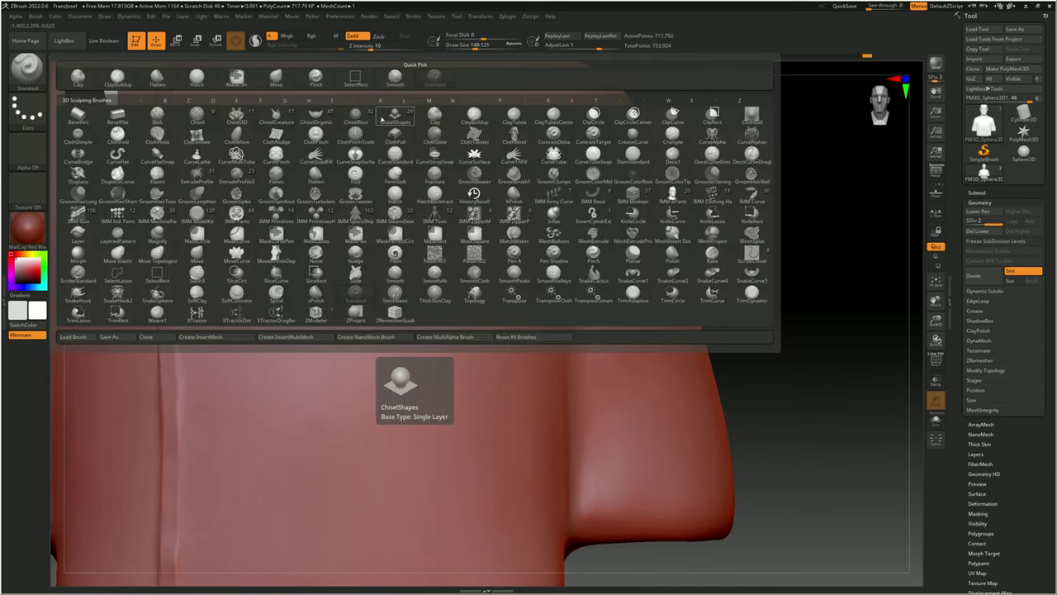
key("comma")
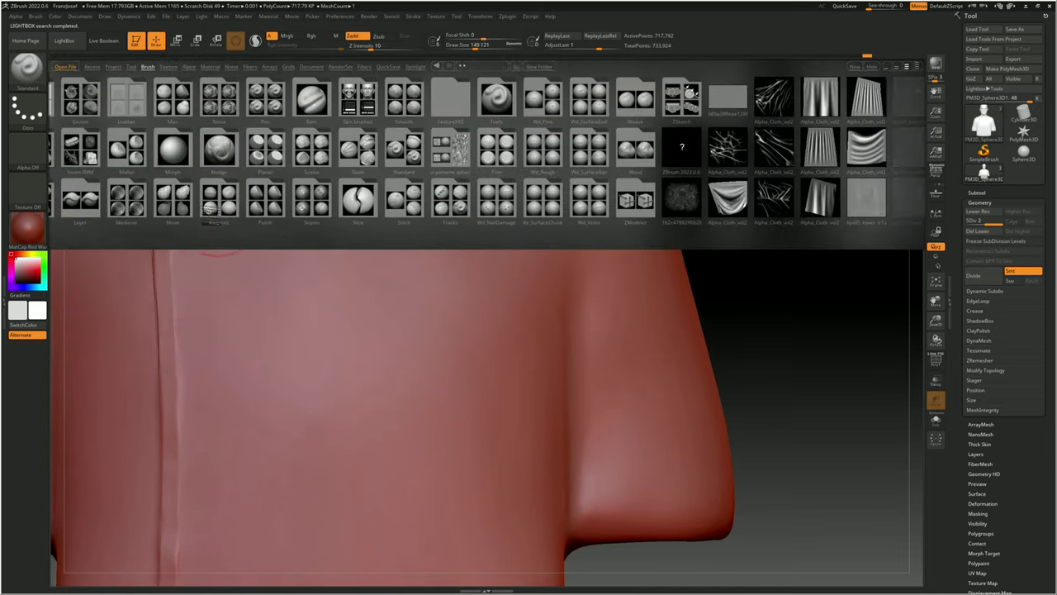
double_click(580, 195)
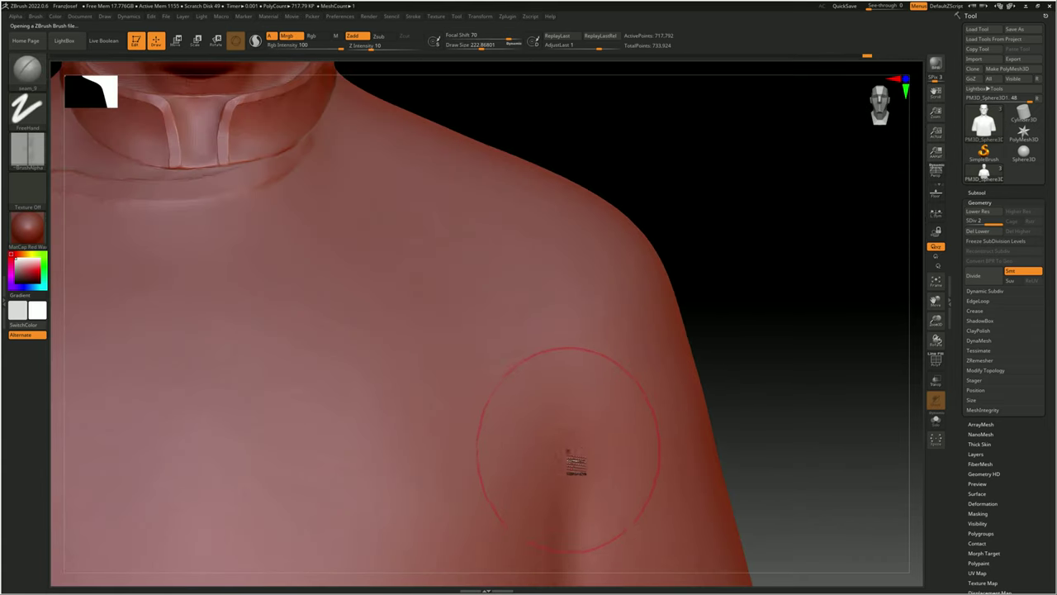
- Stroke a vertical seam down the shoulder front and a horizontal seam on the underside
left_click_drag(576, 463, 562, 240)
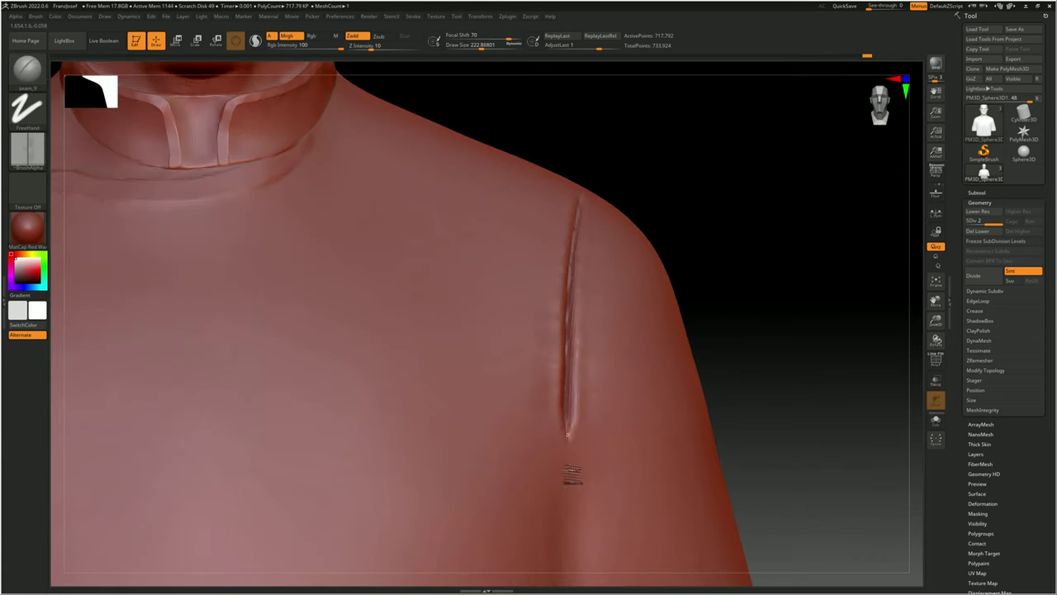
mouse_move(573, 472)
right_mouse_down()
mouse_move(607, 335)
mouse_move(318, 295)
right_mouse_up()
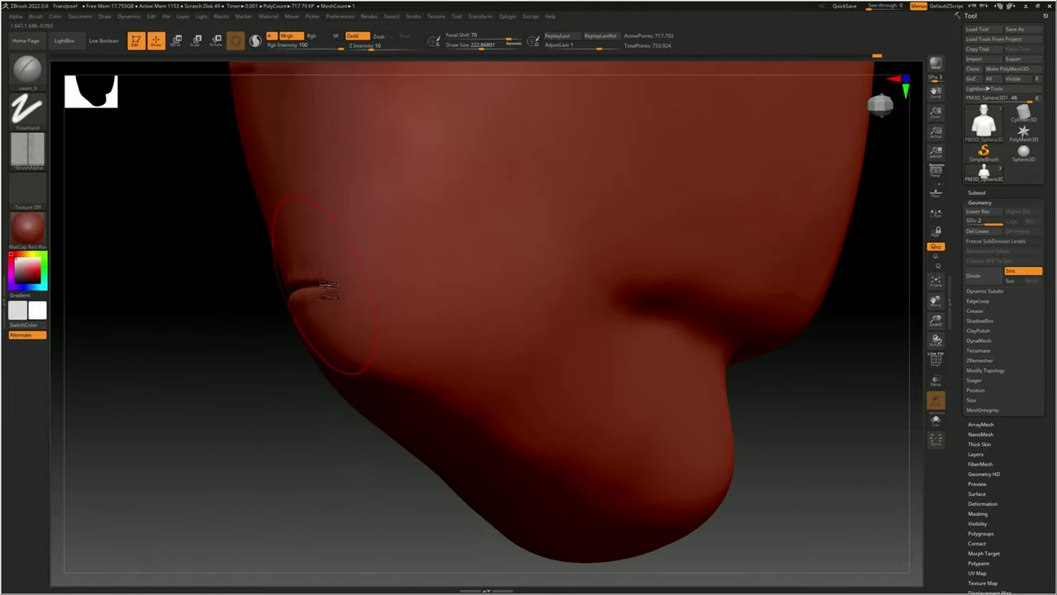
left_click_drag(304, 287, 700, 293)
mouse_move(700, 294)
right_mouse_down()
mouse_move(732, 300)
mouse_move(766, 275)
mouse_move(222, 141)
mouse_move(627, 313)
right_mouse_up()
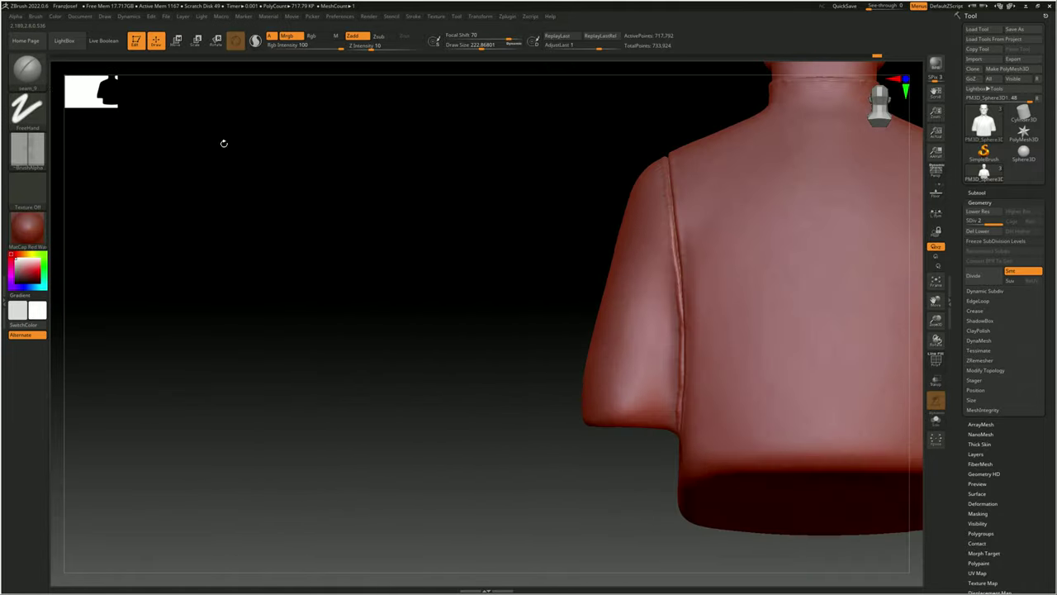
- Switch to the Move brush and orbit from the back shoulder to the lower front torso
key("b")
key("m")
key("v")
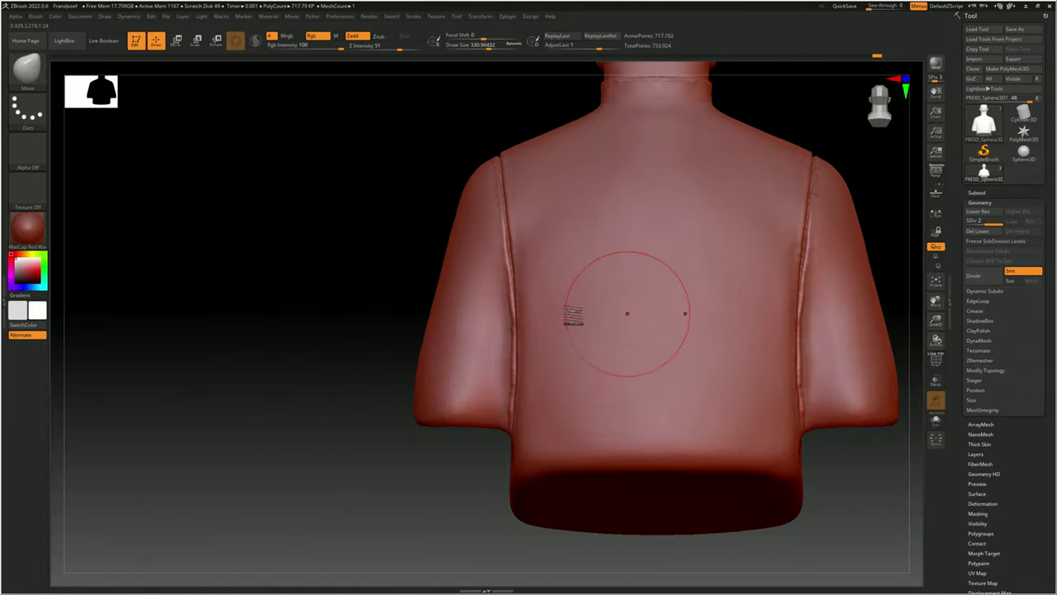
mouse_move(542, 297)
right_mouse_down()
mouse_move(502, 245)
mouse_move(424, 288)
right_mouse_up()
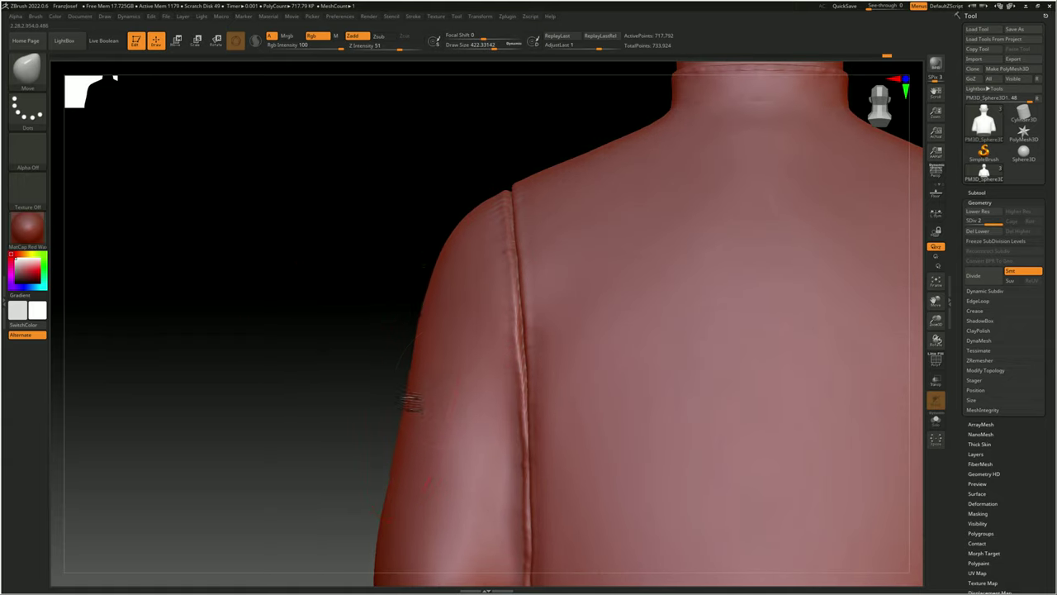
mouse_move(405, 397)
right_mouse_down()
mouse_move(545, 325)
mouse_move(653, 248)
mouse_move(633, 199)
mouse_move(496, 213)
right_mouse_up()
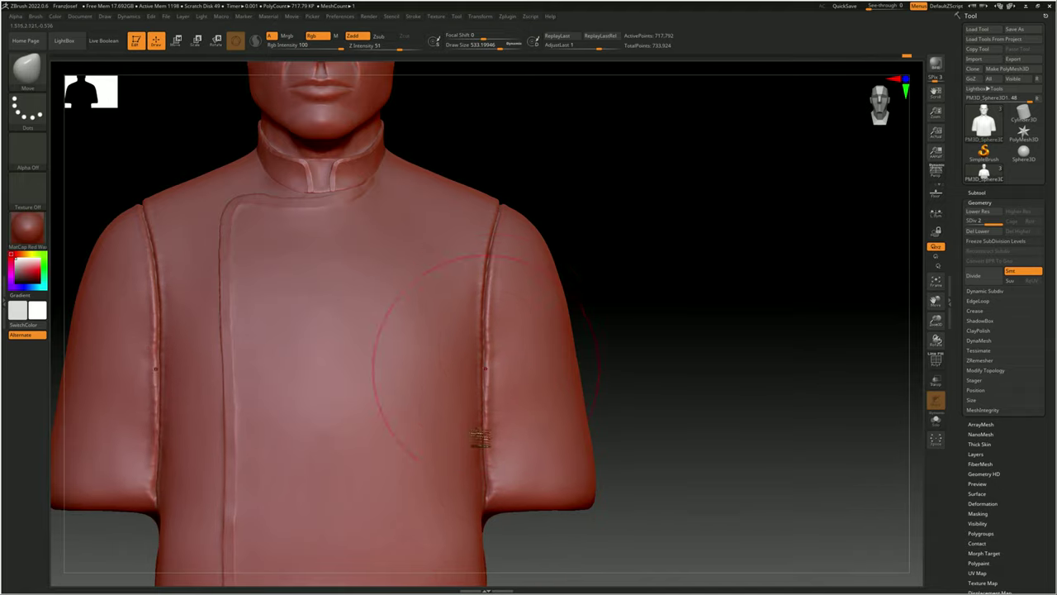
key("f")
mouse_move(448, 371)
right_mouse_down("ctrl")
mouse_move(555, 438)
mouse_move(441, 366)
right_mouse_up("ctrl")
- Adjust the quick brush settings while checking the back shoulder
key("space")
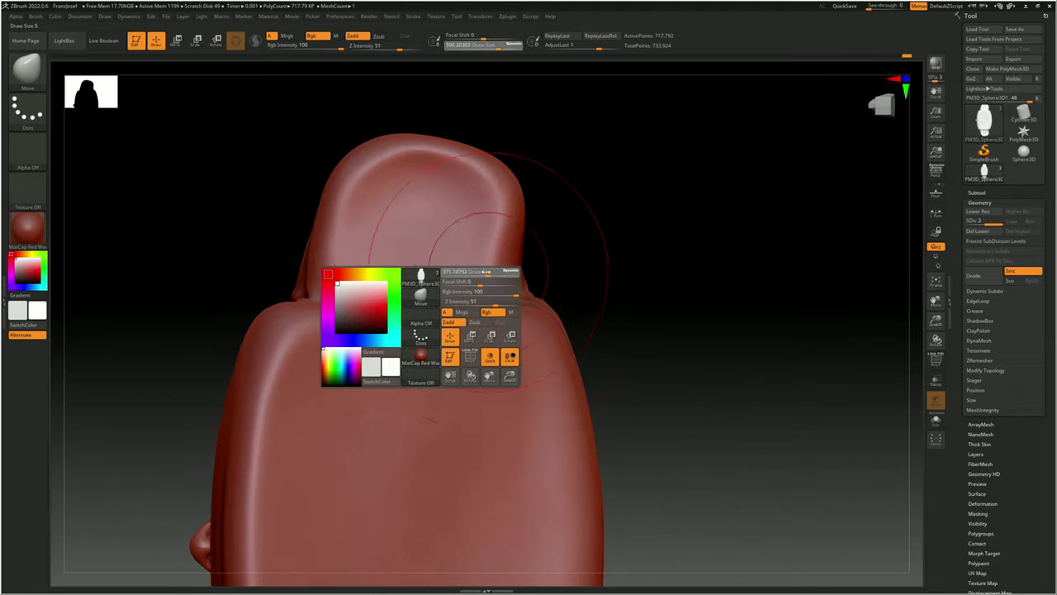
right_click_drag(432, 330, 570, 168)
key("f")
key("space")
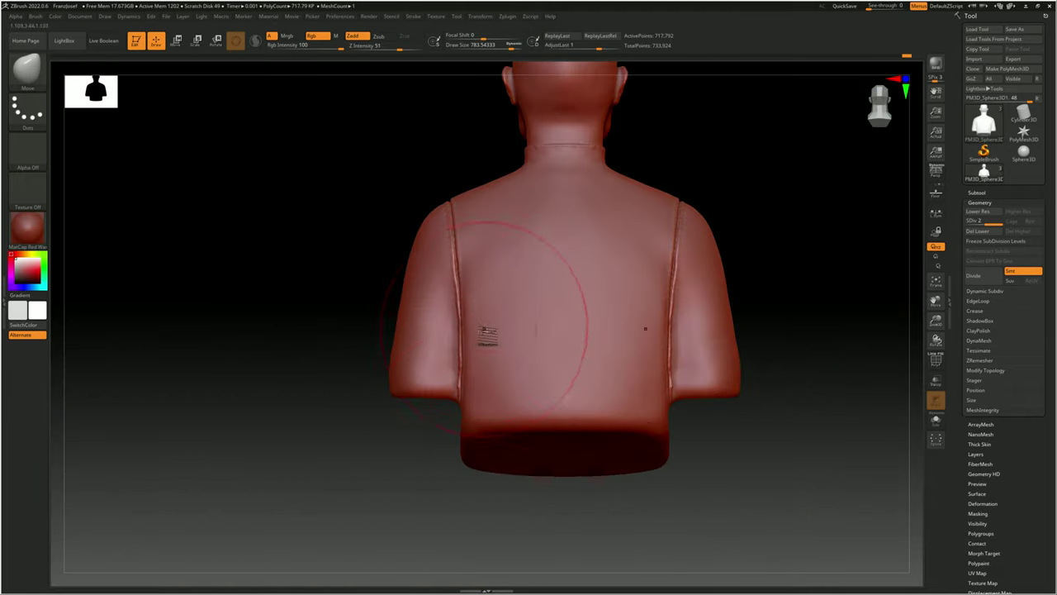
key("space")
mouse_move(465, 256)
right_mouse_down("ctrl")
mouse_move(559, 259)
mouse_move(356, 351)
right_mouse_up("ctrl")
key("space")
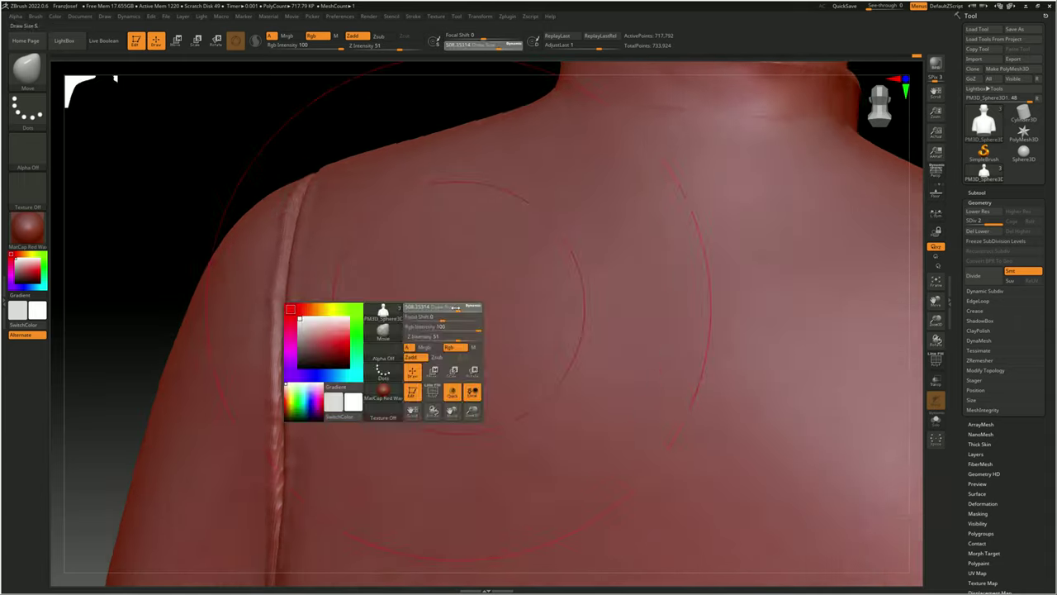
key("f")
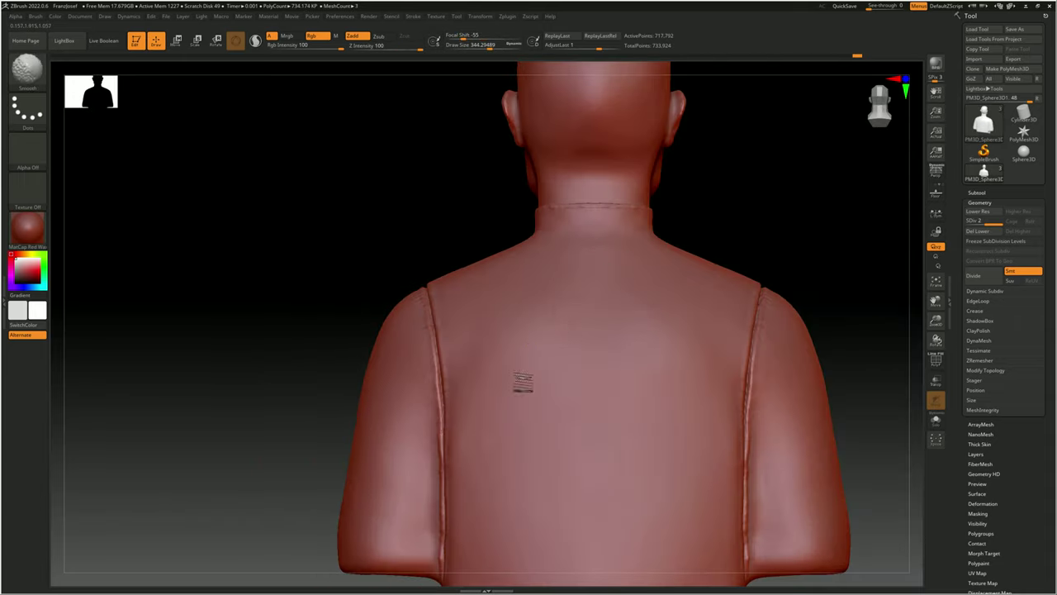
mouse_move(641, 295)
right_mouse_down()
mouse_move(484, 276)
mouse_move(578, 236)
mouse_move(578, 355)
mouse_move(837, 260)
mouse_move(473, 270)
right_mouse_up()
- Smooth away the stray crease across the chest just below the collar
key("space")
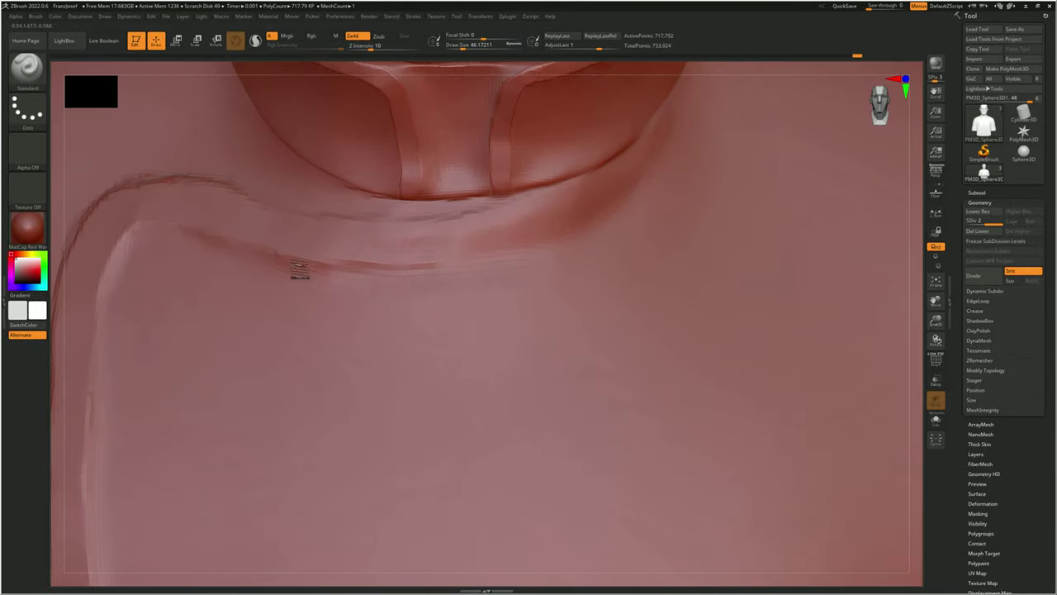
left_click_drag(299, 271, 184, 230, "shift")
right_click_drag(682, 157, 536, 196)
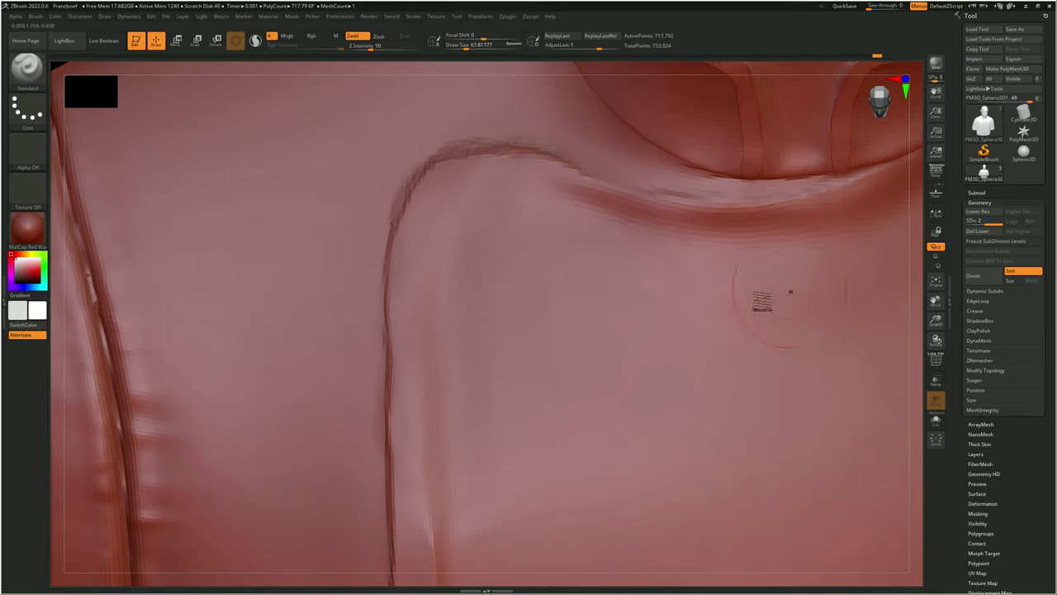
- Drop to SDiv 1 with Shift+D and inspect the vertical back seams and hem
key("shift+d")
mouse_move(507, 266)
right_mouse_down()
mouse_move(498, 436)
mouse_move(486, 421)
right_mouse_up()
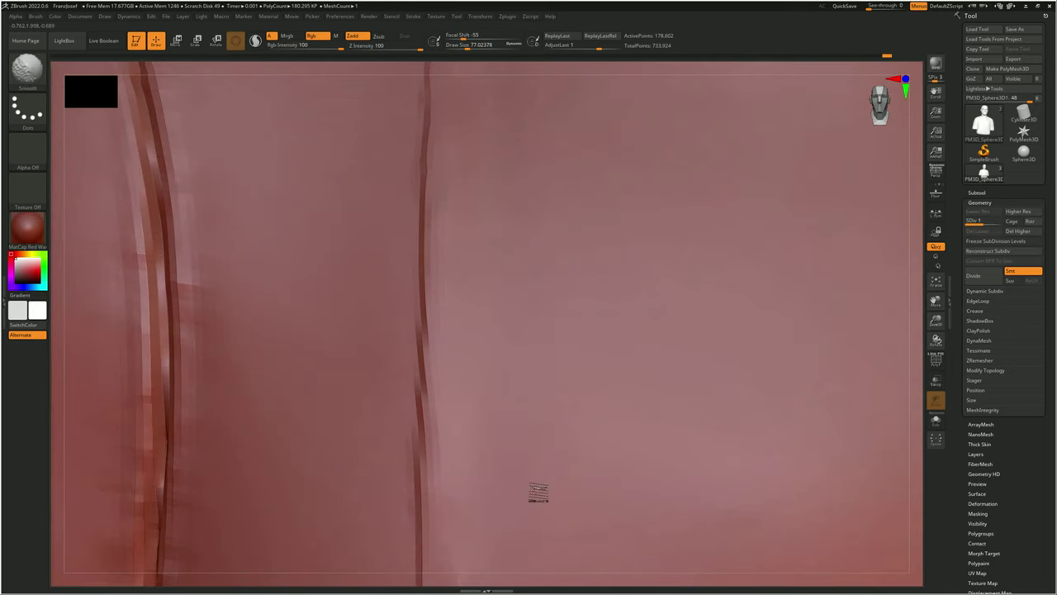
mouse_move(538, 493)
right_mouse_down()
mouse_move(523, 279)
mouse_move(620, 300)
mouse_move(247, 285)
right_mouse_up()
mouse_move(779, 397)
right_mouse_down("shift")
mouse_move(489, 356)
mouse_move(512, 451)
mouse_move(556, 358)
mouse_move(501, 460)
mouse_move(609, 411)
right_mouse_up("shift")
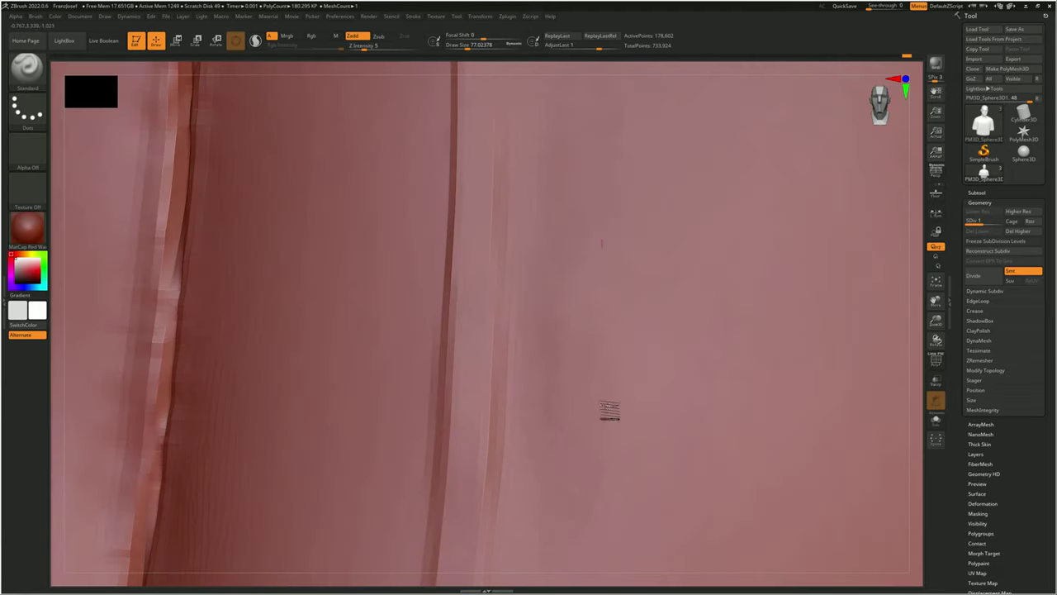
mouse_move(547, 284)
right_mouse_down("shift")
mouse_move(545, 421)
mouse_move(828, 404)
right_mouse_up("shift")
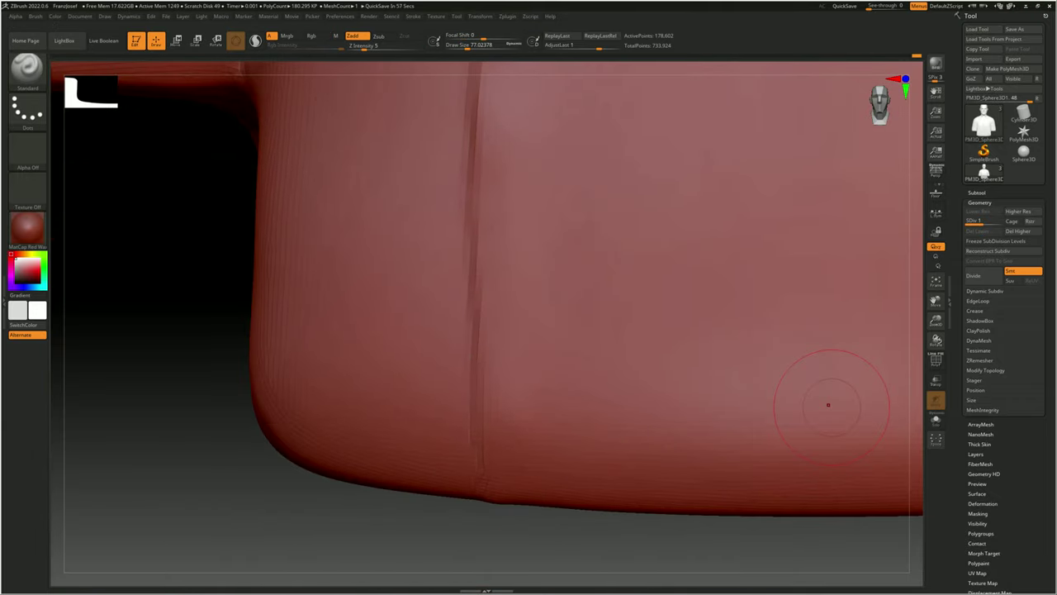
mouse_move(543, 332)
right_mouse_down()
mouse_move(542, 171)
mouse_move(545, 373)
mouse_move(586, 271)
mouse_move(573, 172)
right_mouse_up()
mouse_move(527, 459)
right_mouse_down("ctrl")
mouse_move(524, 156)
mouse_move(548, 232)
mouse_move(533, 366)
mouse_move(579, 271)
mouse_move(589, 295)
mouse_move(537, 218)
mouse_move(370, 359)
right_mouse_up("ctrl")
- Enlarge the brush and deepen the back armhole seams down the jacket's back panels
key("space")
mouse_move(387, 309)
right_mouse_down()
mouse_move(434, 427)
mouse_move(452, 243)
mouse_move(520, 378)
mouse_move(550, 394)
mouse_move(536, 425)
right_mouse_up()
mouse_move(581, 399)
right_mouse_down()
mouse_move(540, 358)
mouse_move(562, 447)
mouse_move(510, 295)
mouse_move(542, 218)
right_mouse_up()
key("space")
mouse_move(512, 256)
right_mouse_down()
mouse_move(446, 311)
mouse_move(493, 181)
right_mouse_up()
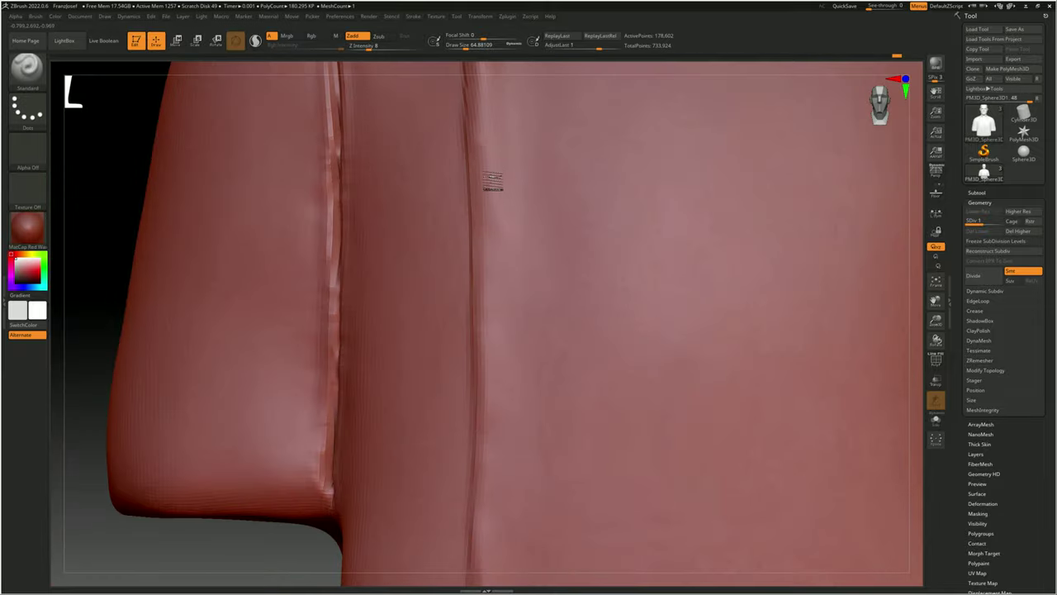
right_click_drag(497, 545, 520, 512)
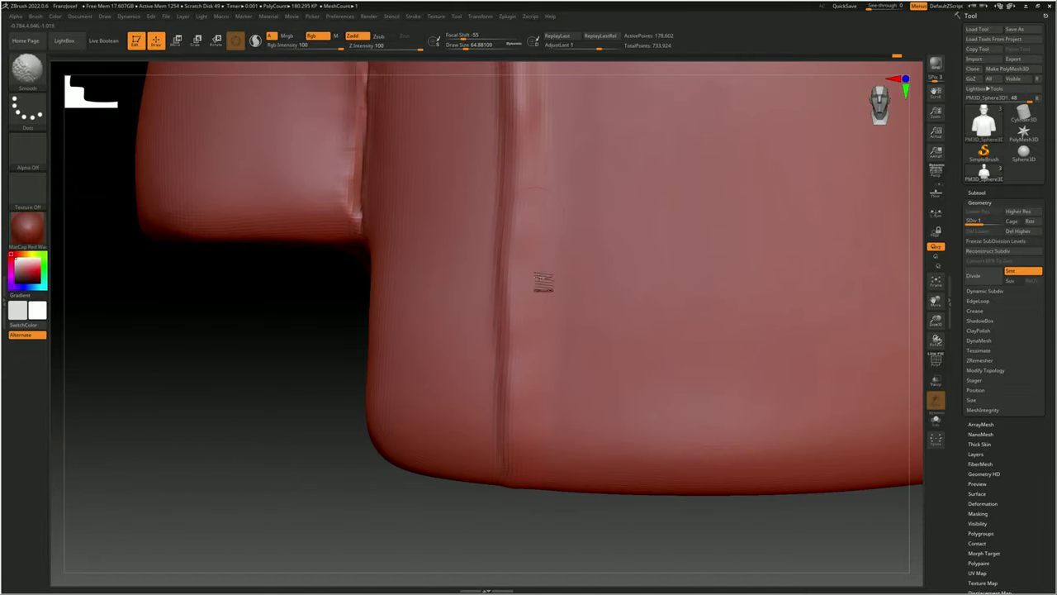
mouse_move(543, 282)
right_mouse_down()
mouse_move(534, 165)
mouse_move(559, 163)
mouse_move(547, 267)
mouse_move(523, 330)
mouse_move(520, 528)
right_mouse_up()
key("space")
right_click_drag(566, 327, 550, 210)
key("f")
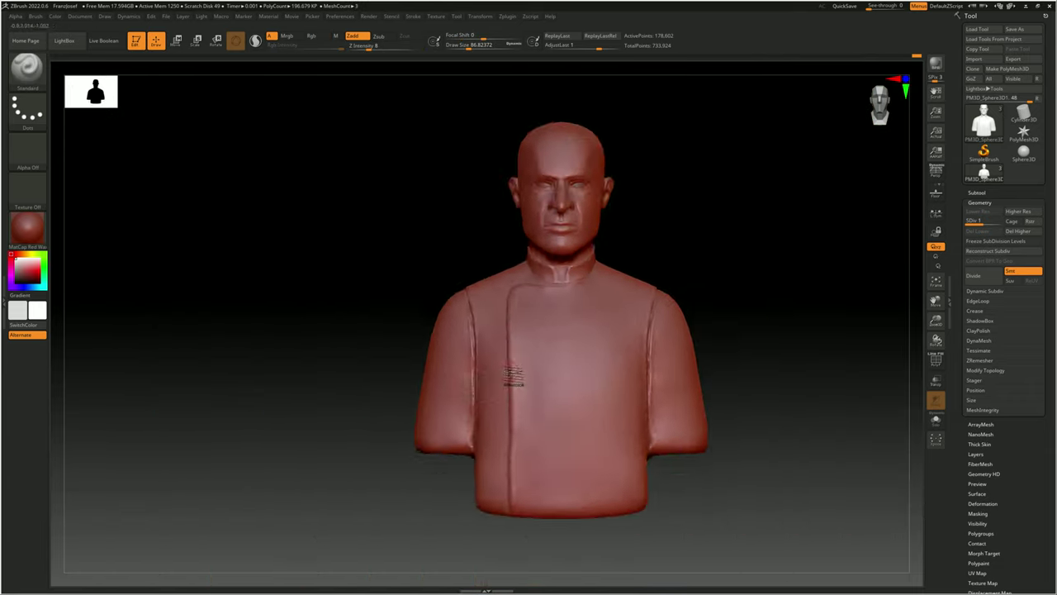
mouse_move(561, 289)
right_mouse_down("alt")
mouse_move(568, 460)
mouse_move(661, 278)
mouse_move(340, 364)
right_mouse_up("alt")
key("f")
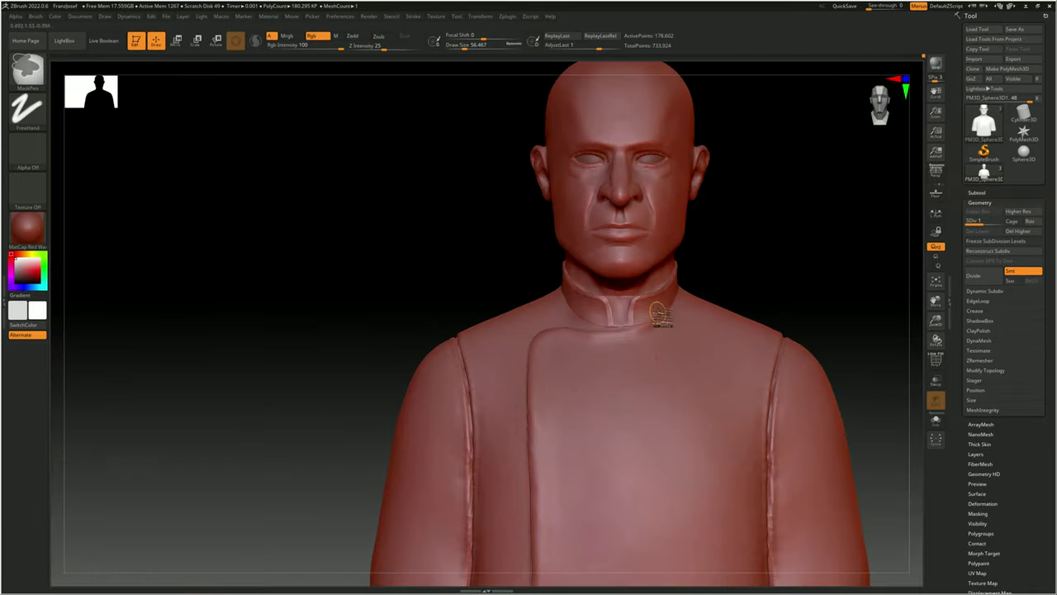